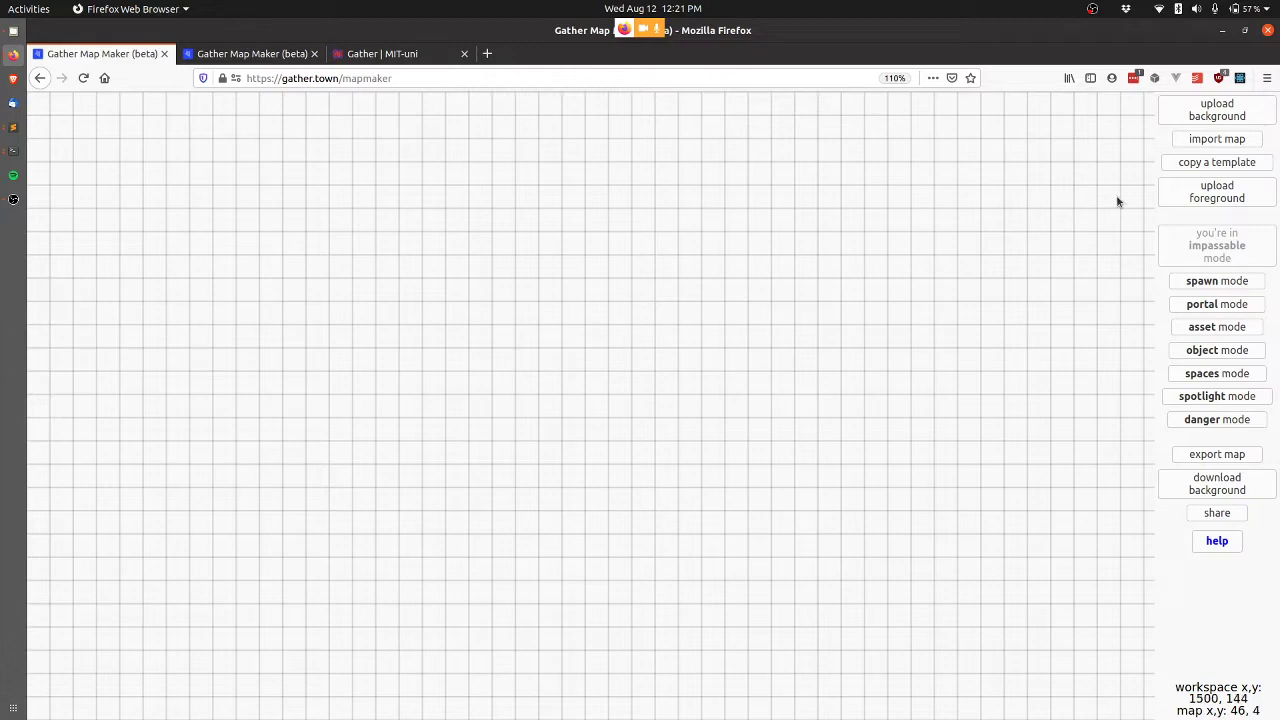
Upload demo_university_lecture_hall (w signage).png as the background and mark tiles along the hall's lower wall, beside the door, as impassable
click(1236, 120)
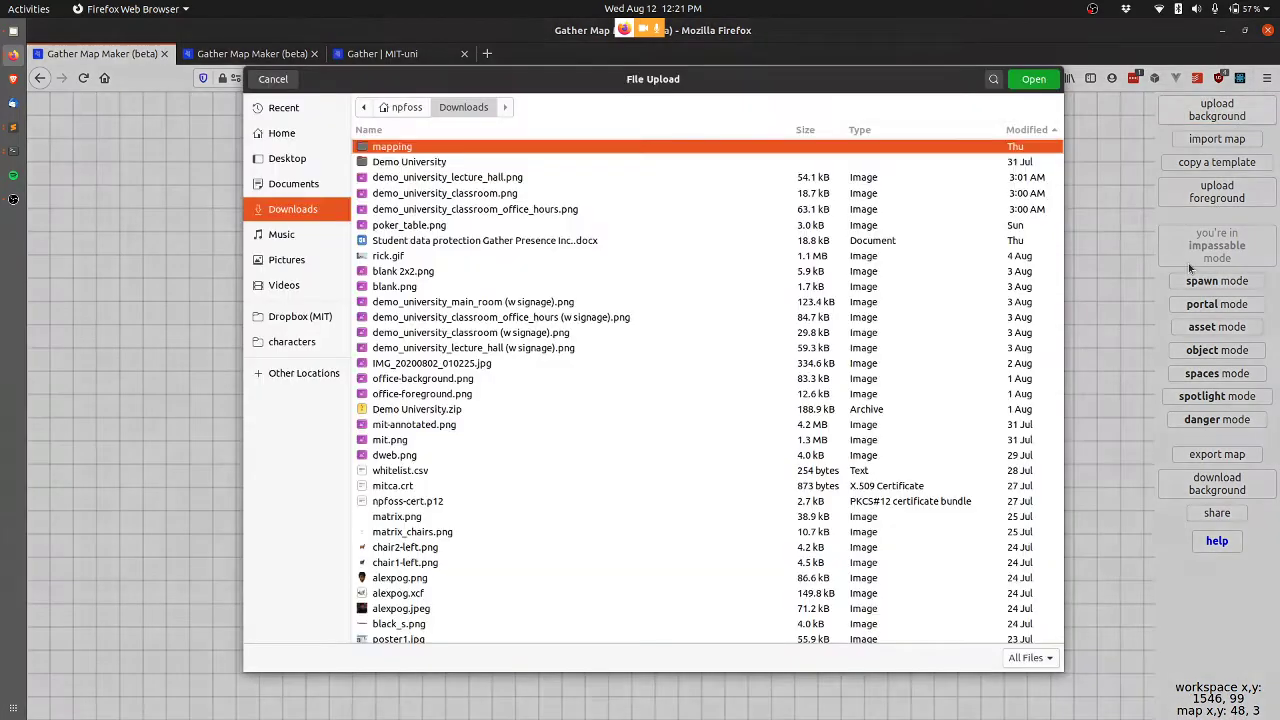
double_click(511, 347)
scroll(763, 461, down, 5)
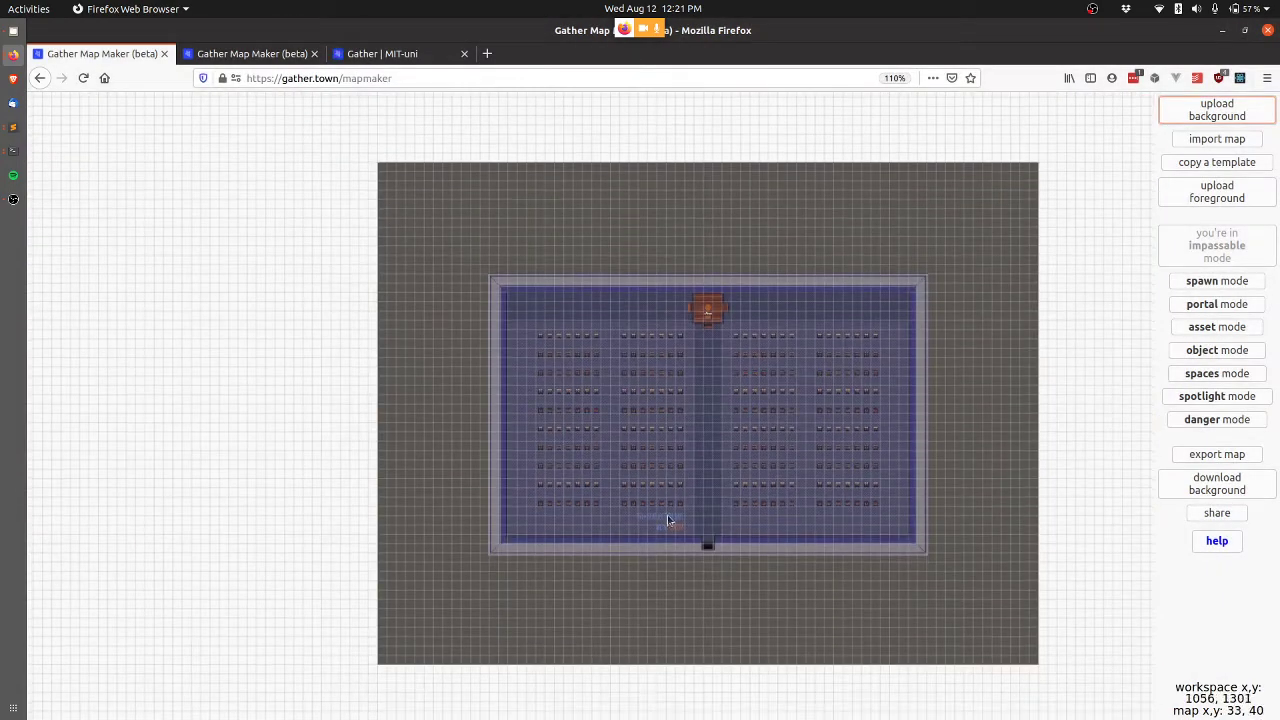
scroll(725, 413, up, 4)
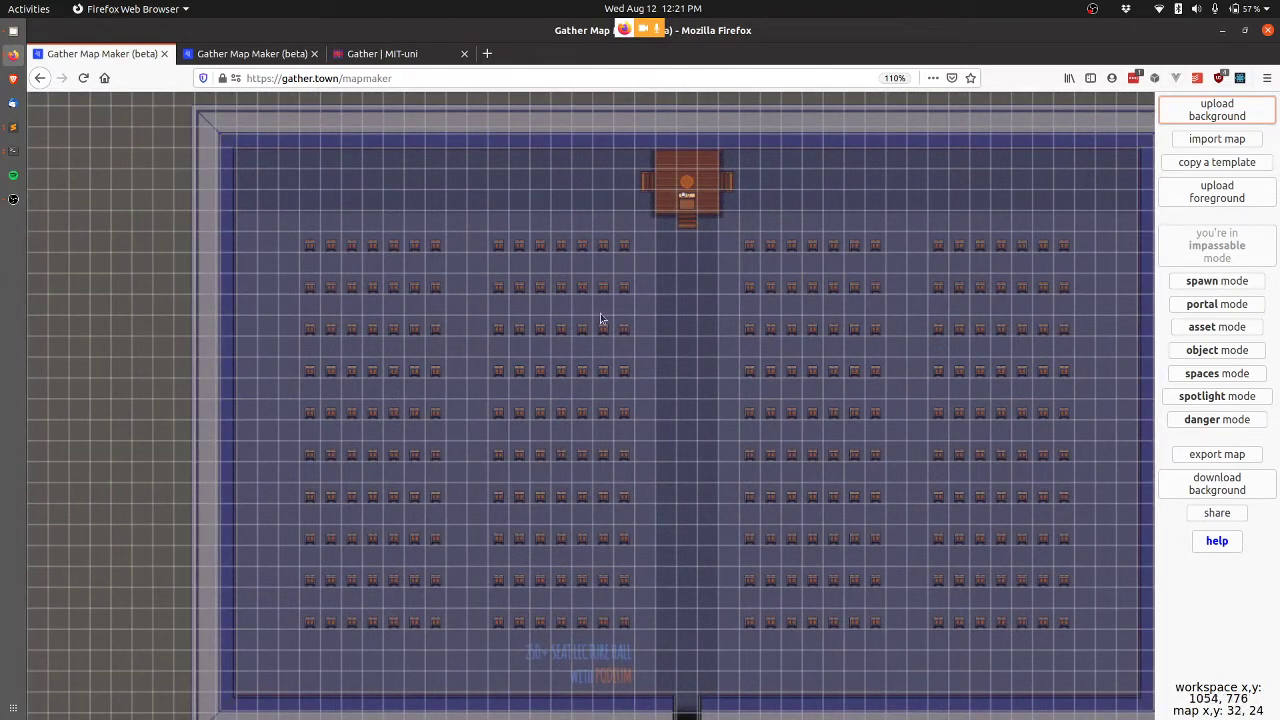
scroll(625, 381, down, 2)
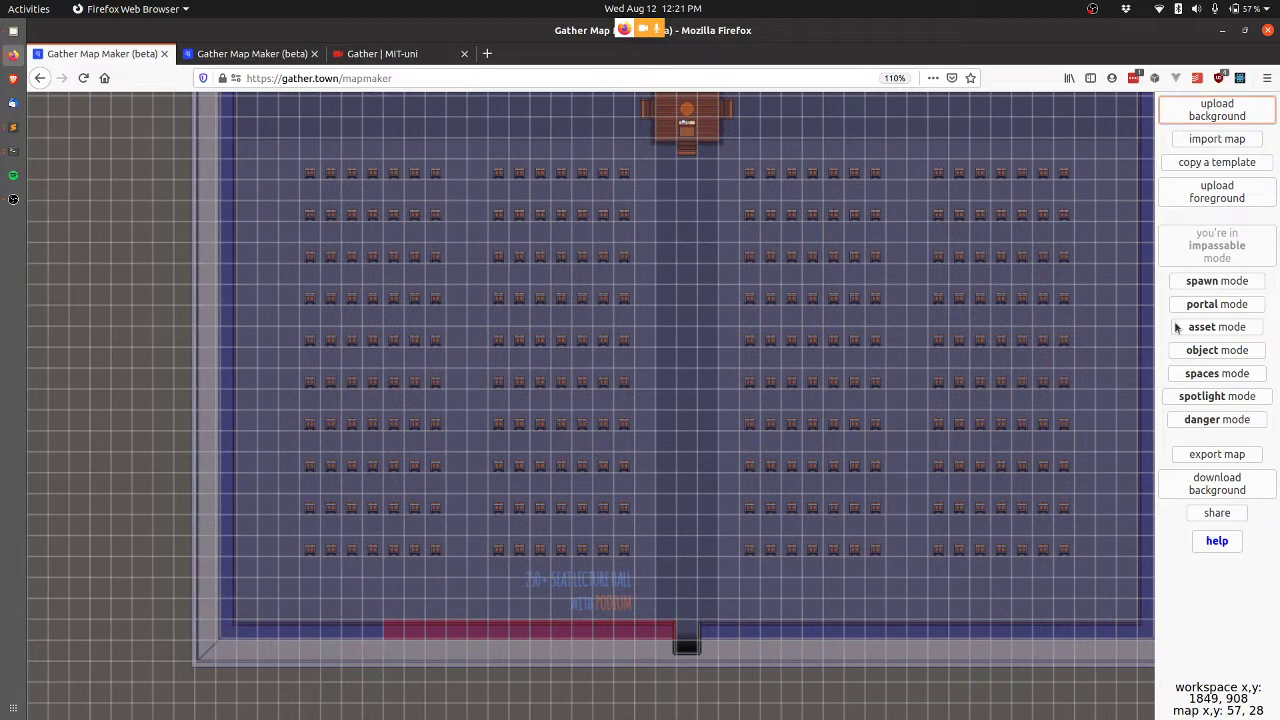
Place two spawn tiles and a shared whiteboard object in the lecture hall's centre aisle
click(1218, 309)
click(1240, 272)
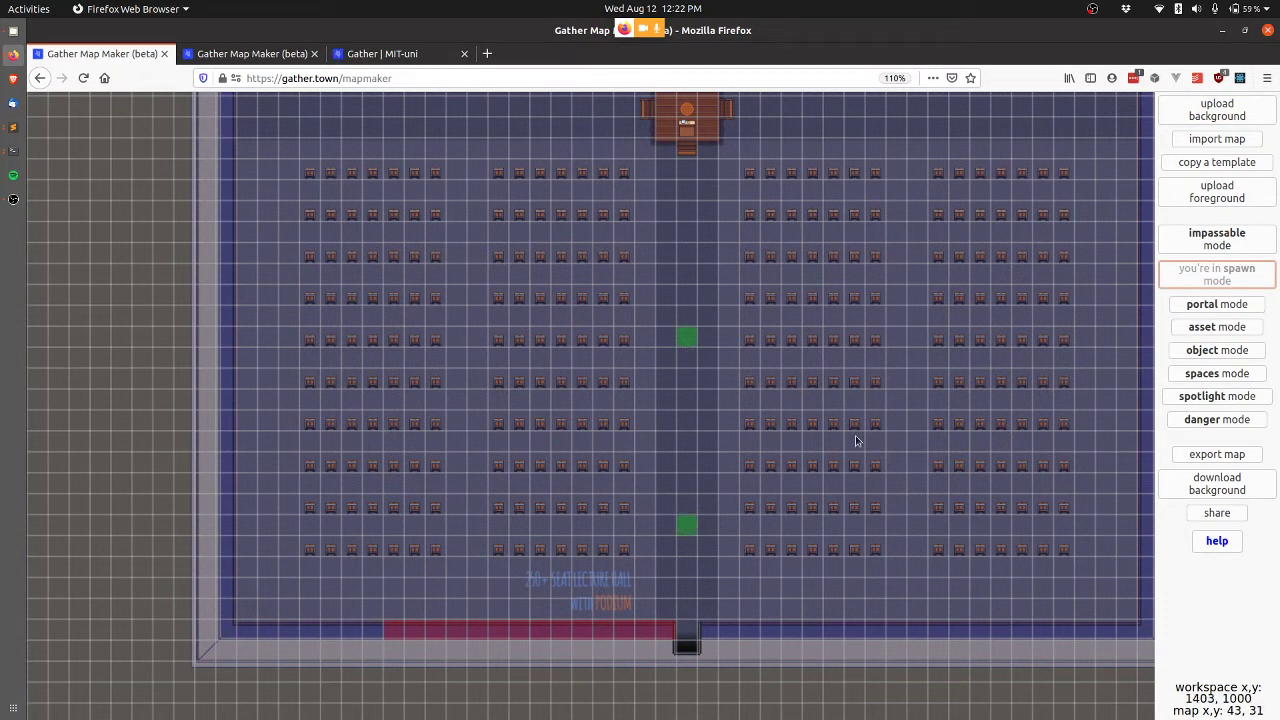
click(1228, 353)
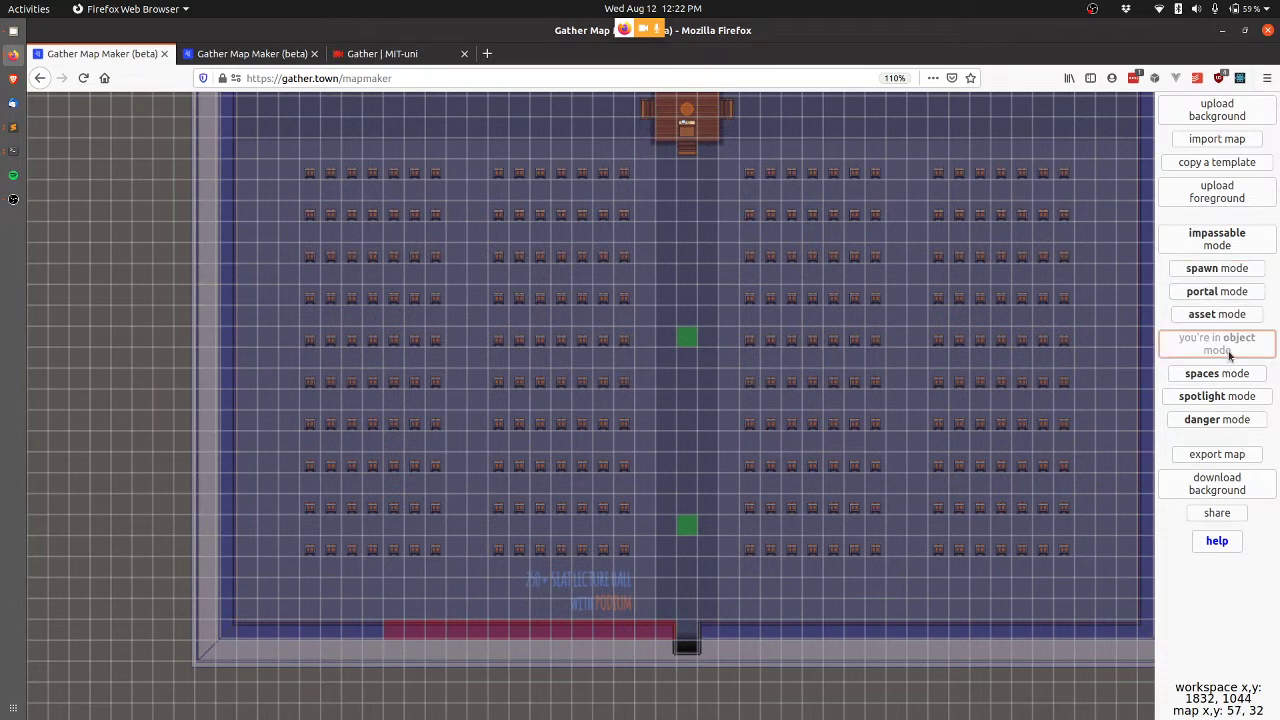
click(673, 406)
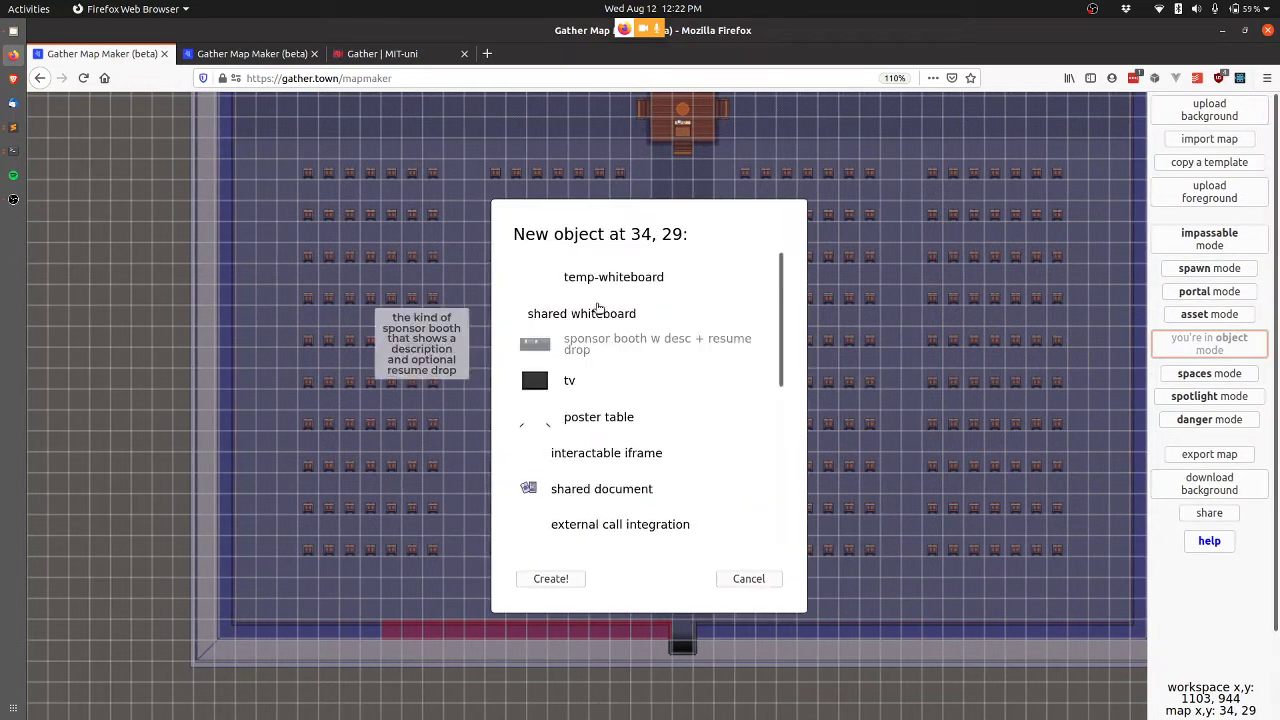
click(663, 314)
click(512, 562)
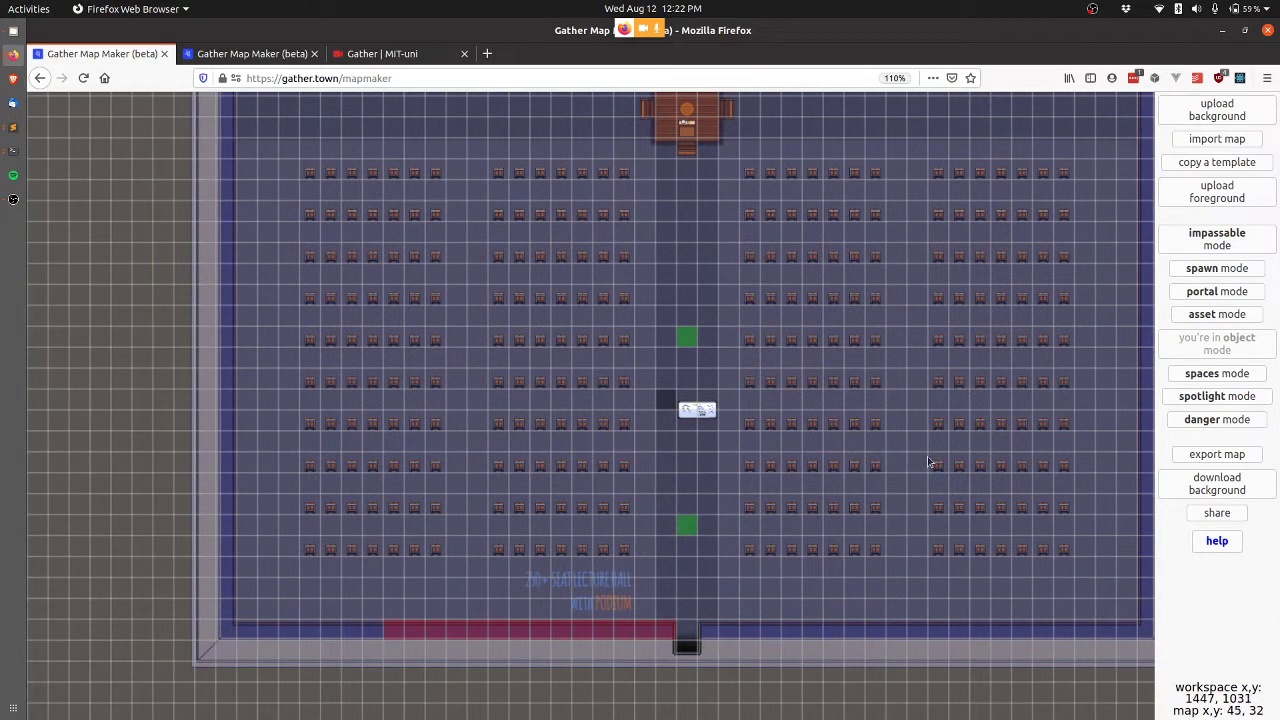
Reload the map maker to discard the lecture hall map and return to an empty workspace
scroll(405, 497, down, 5)
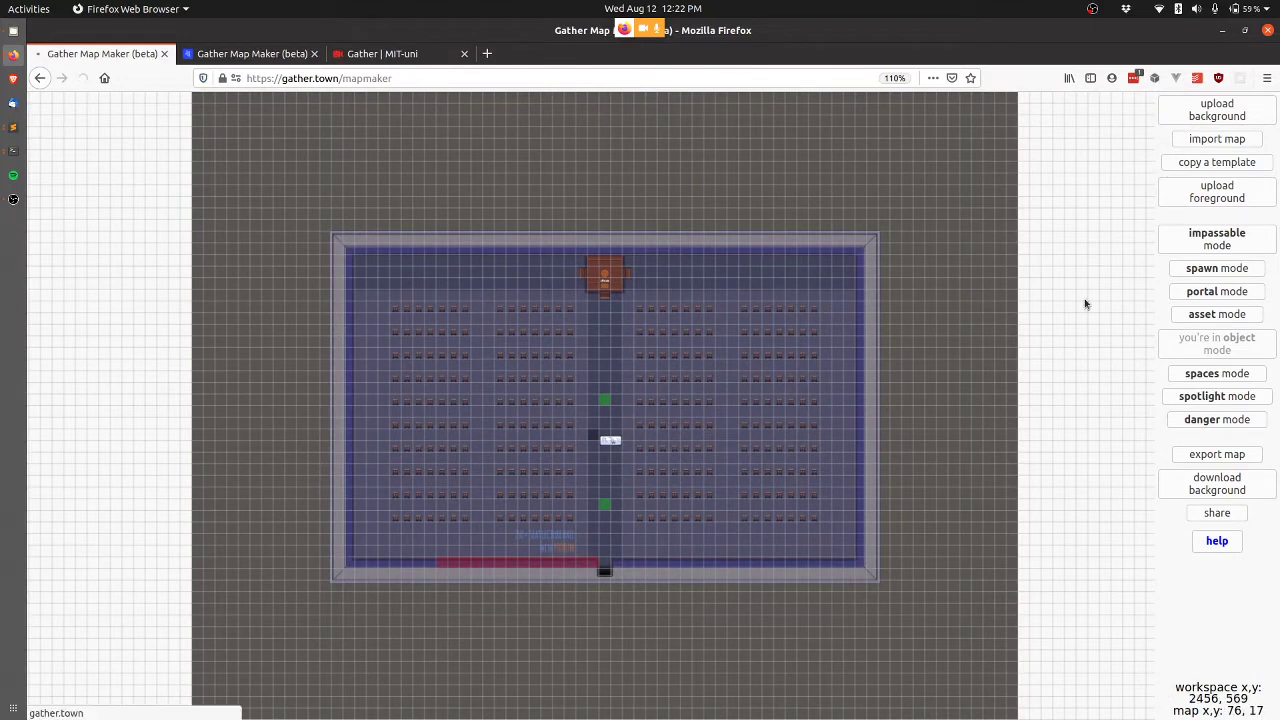
key(F5)
click(967, 401)
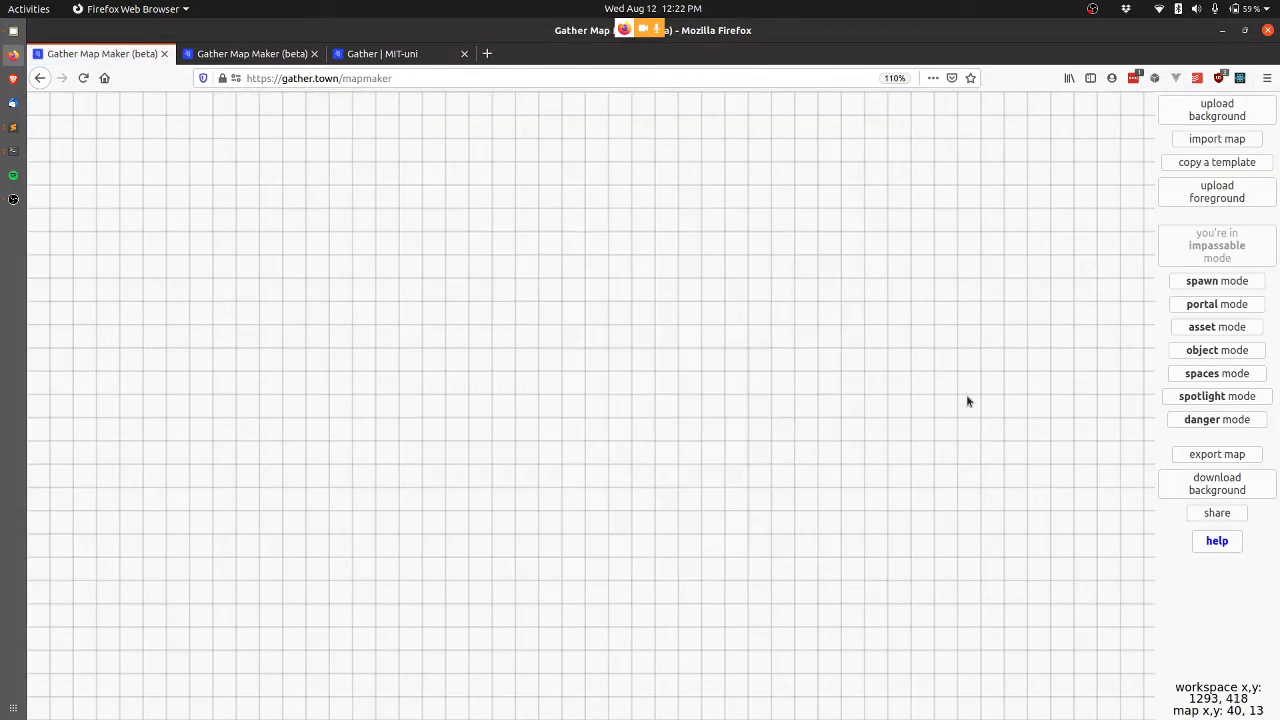
Copy the uni-quad template with the name MIT
click(1240, 167)
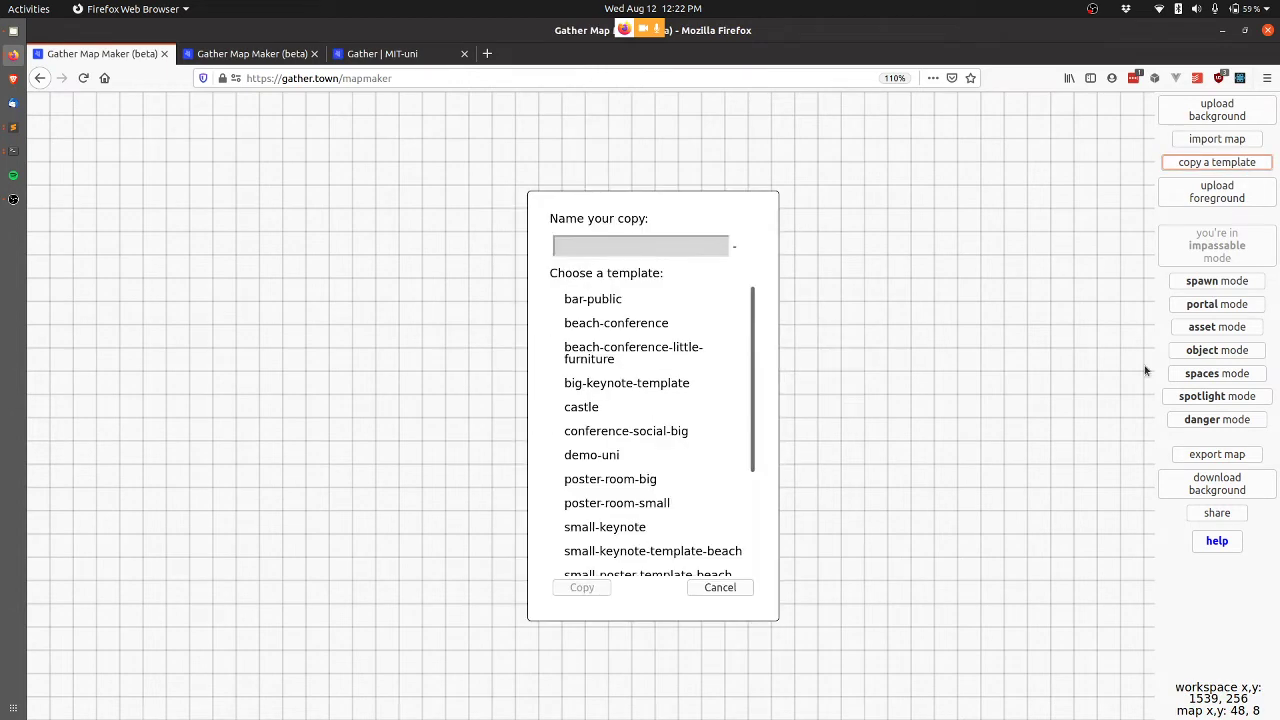
scroll(609, 368, down, 5)
scroll(612, 369, down, 3)
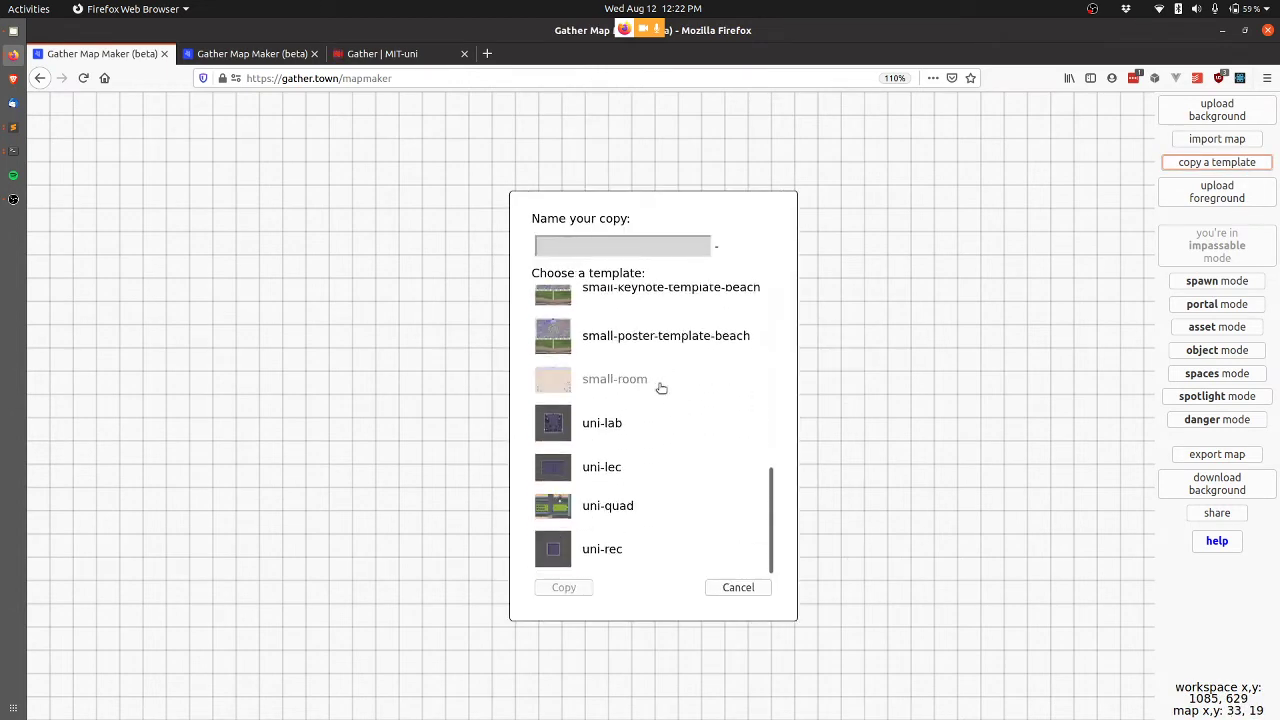
click(595, 510)
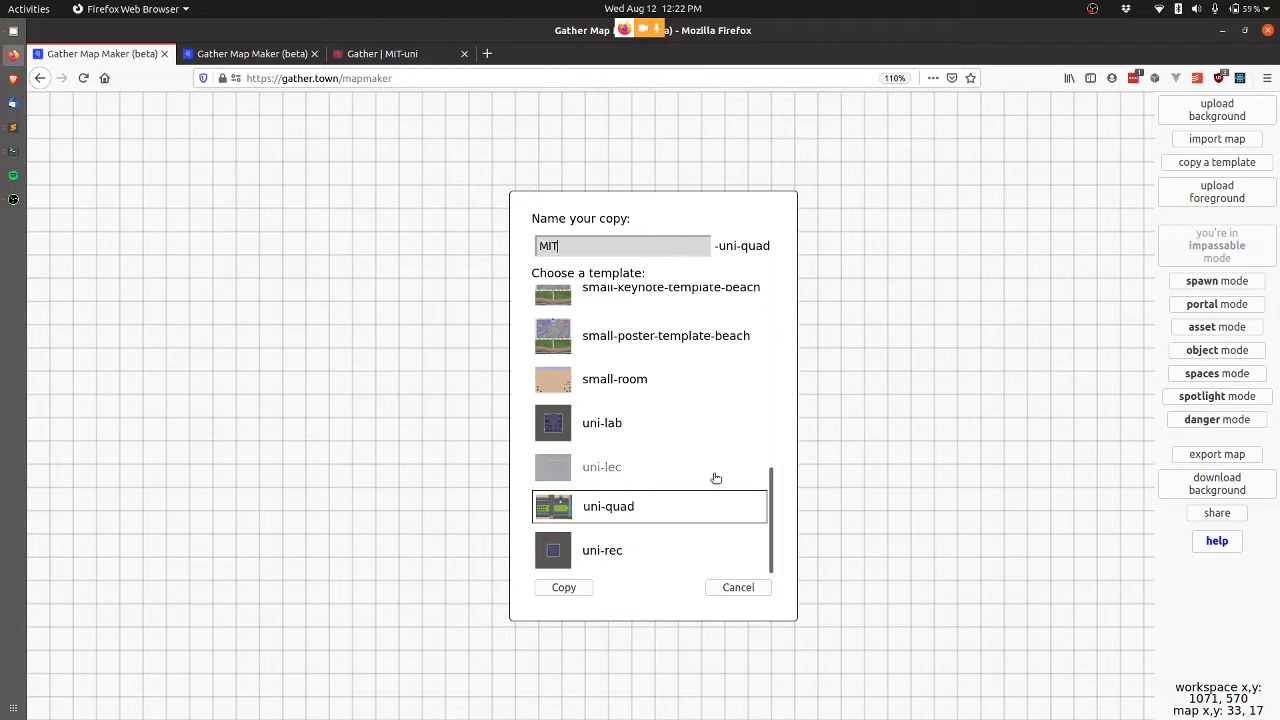
click(569, 591)
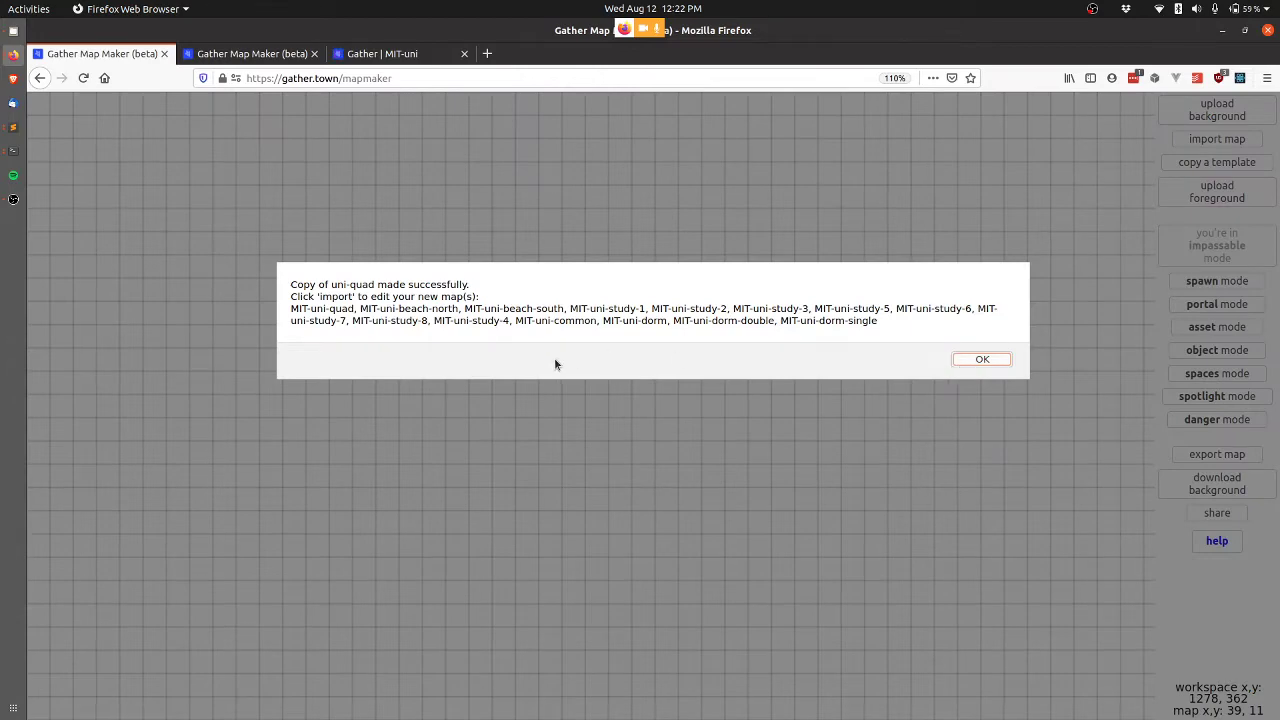
key(Return)
Import the MIT-uni-quad map from the database for editing
click(1249, 139)
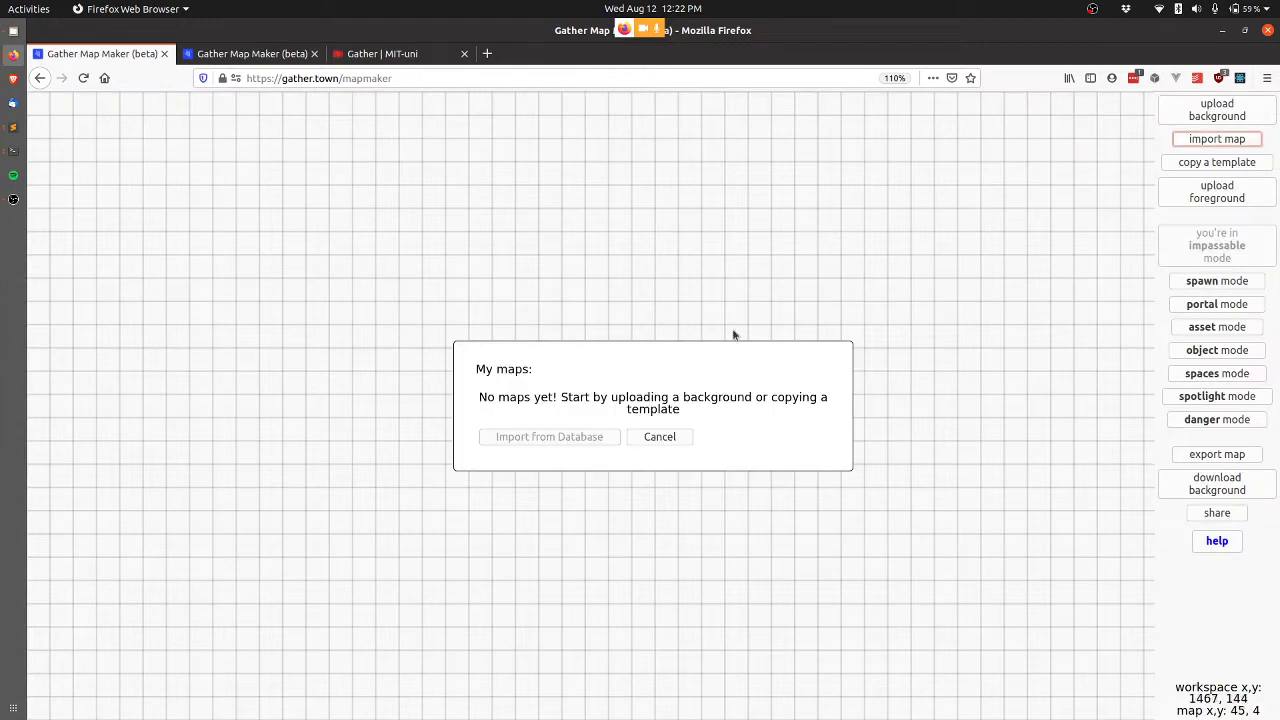
scroll(697, 420, down, 3)
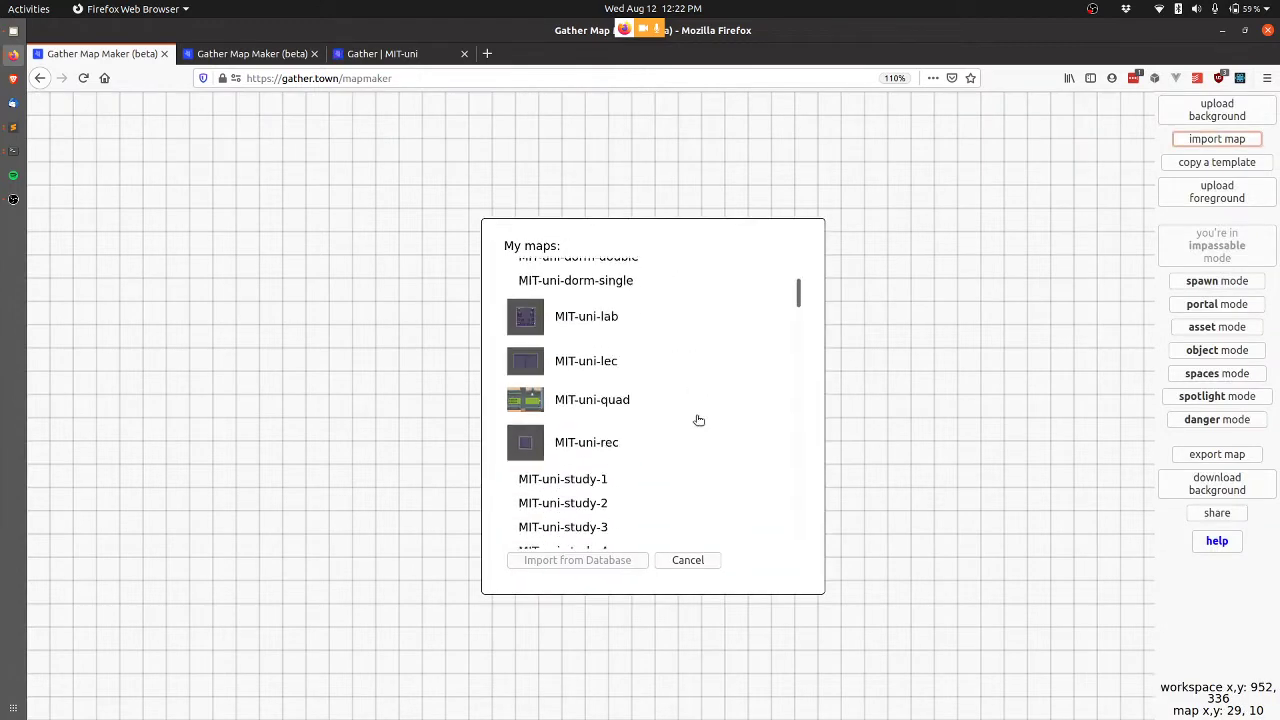
click(592, 417)
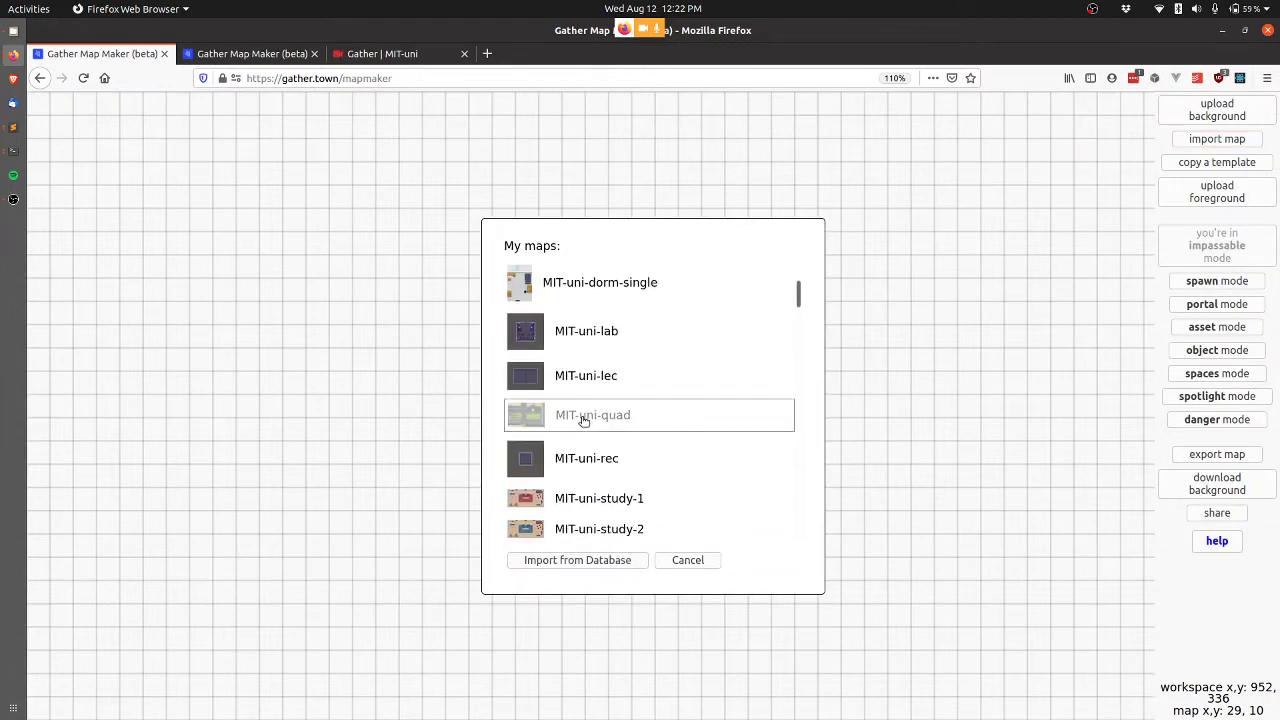
click(600, 563)
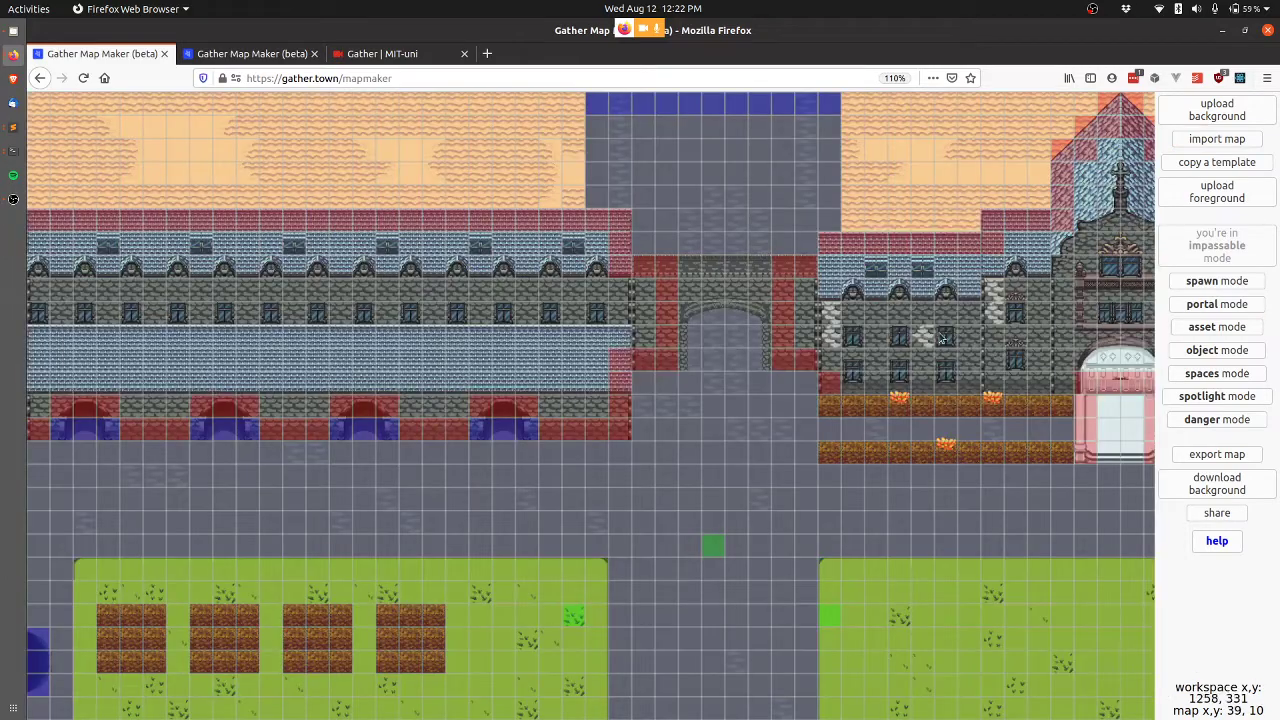
Examine the whole quad map and the destinations of its portals at the doorways and map edges
scroll(175, 457, down, 4)
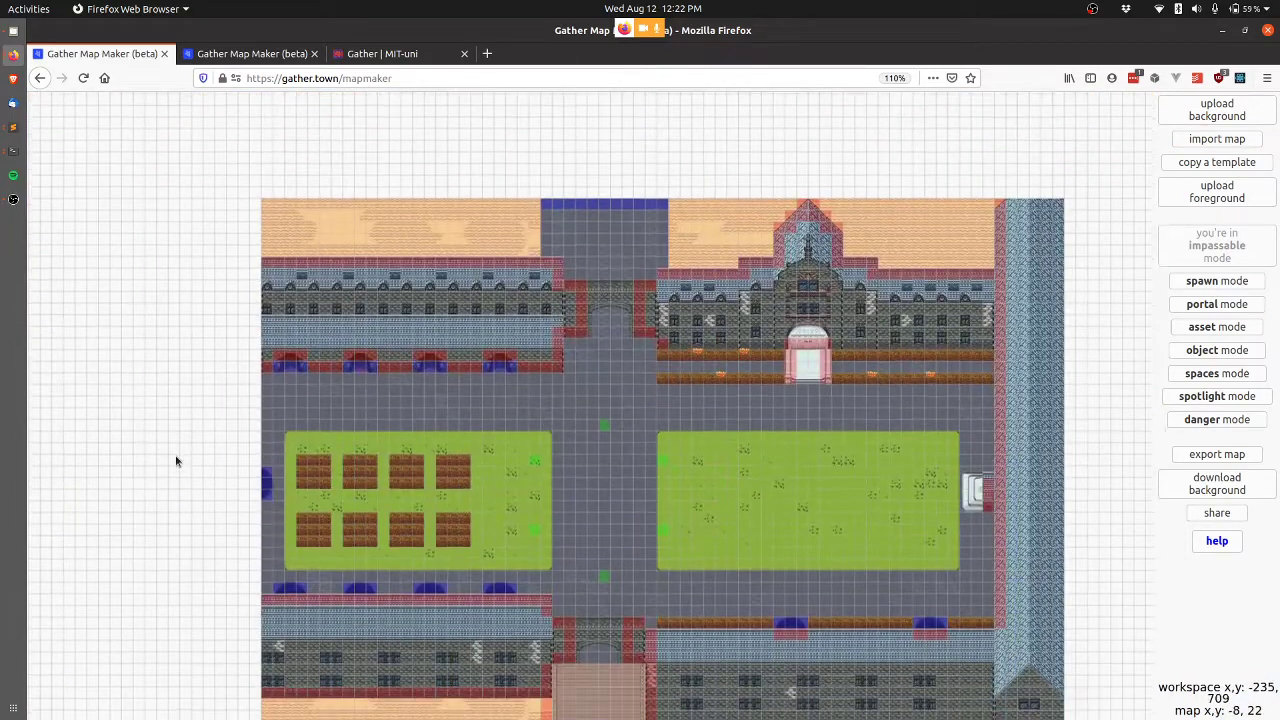
scroll(151, 504, up, 3)
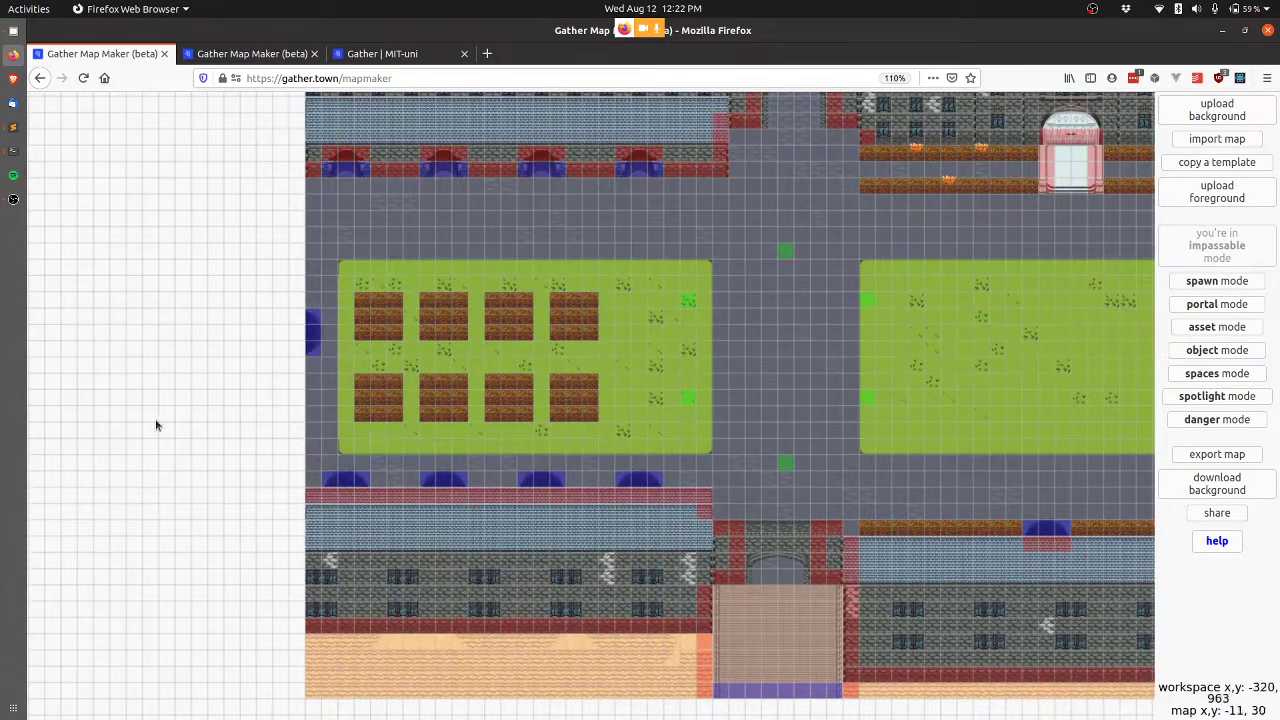
scroll(155, 425, down, 3)
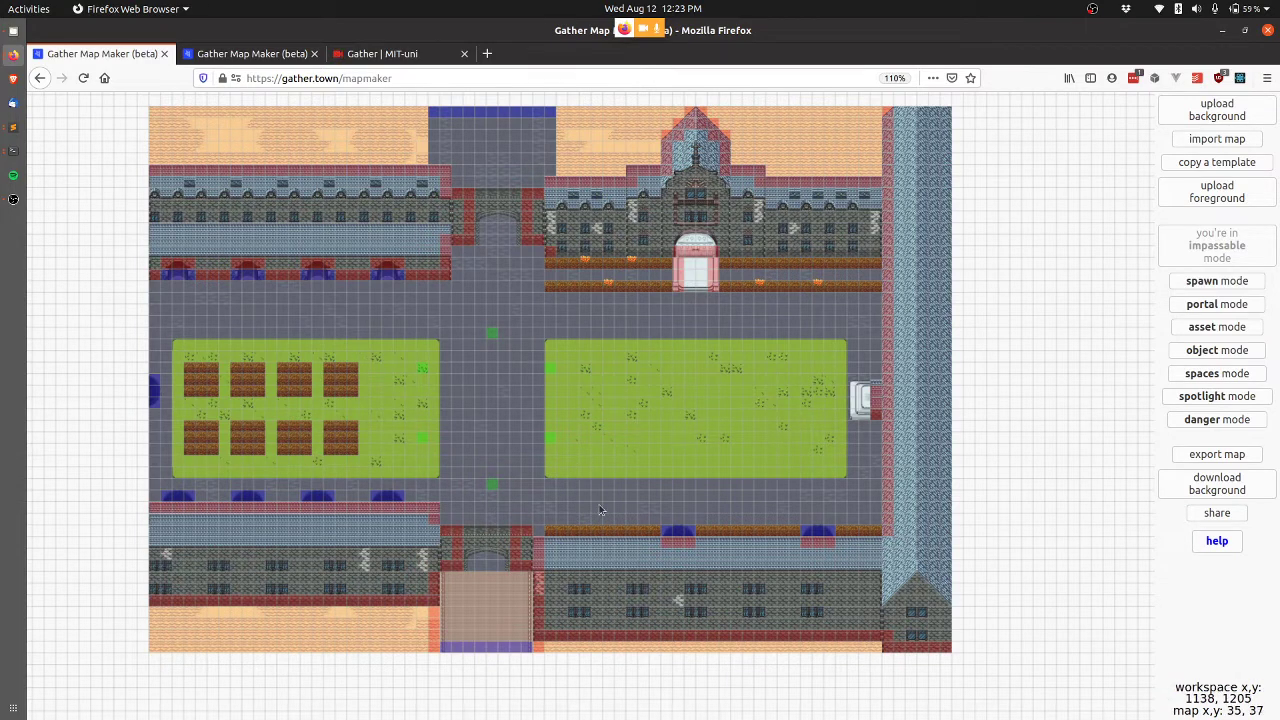
mouse_move(676, 537)
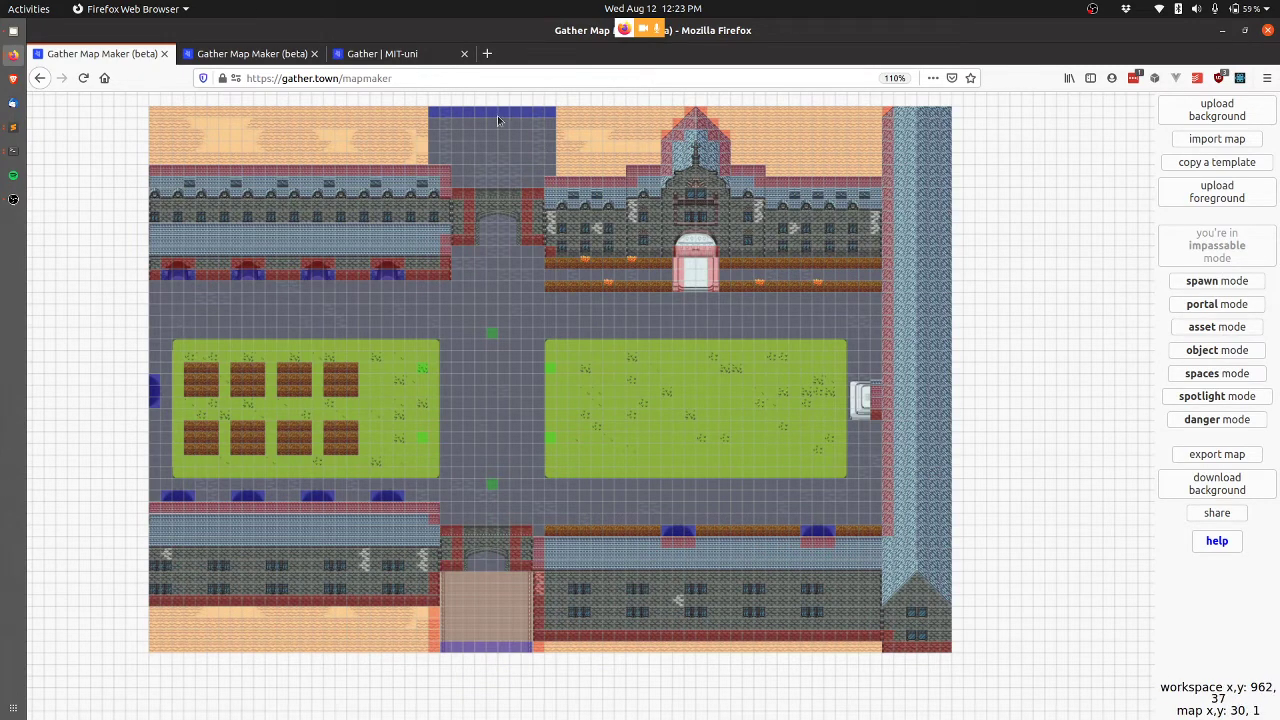
mouse_move(487, 653)
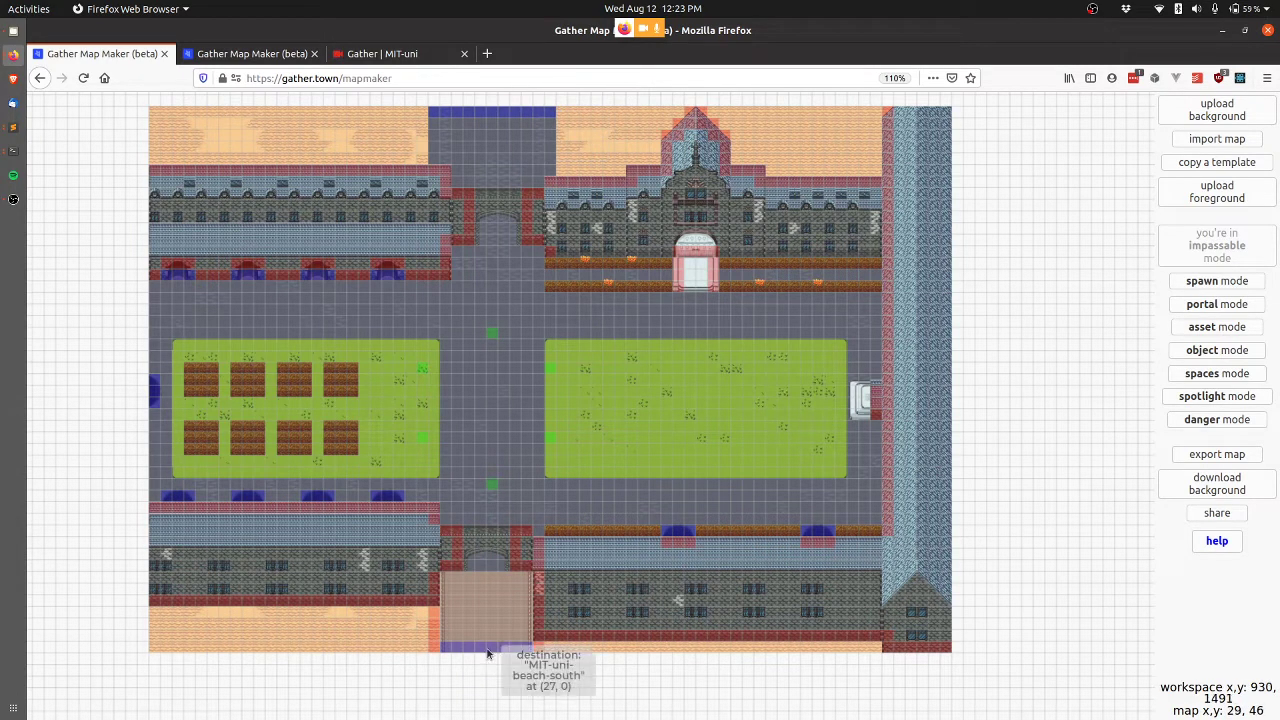
mouse_move(156, 397)
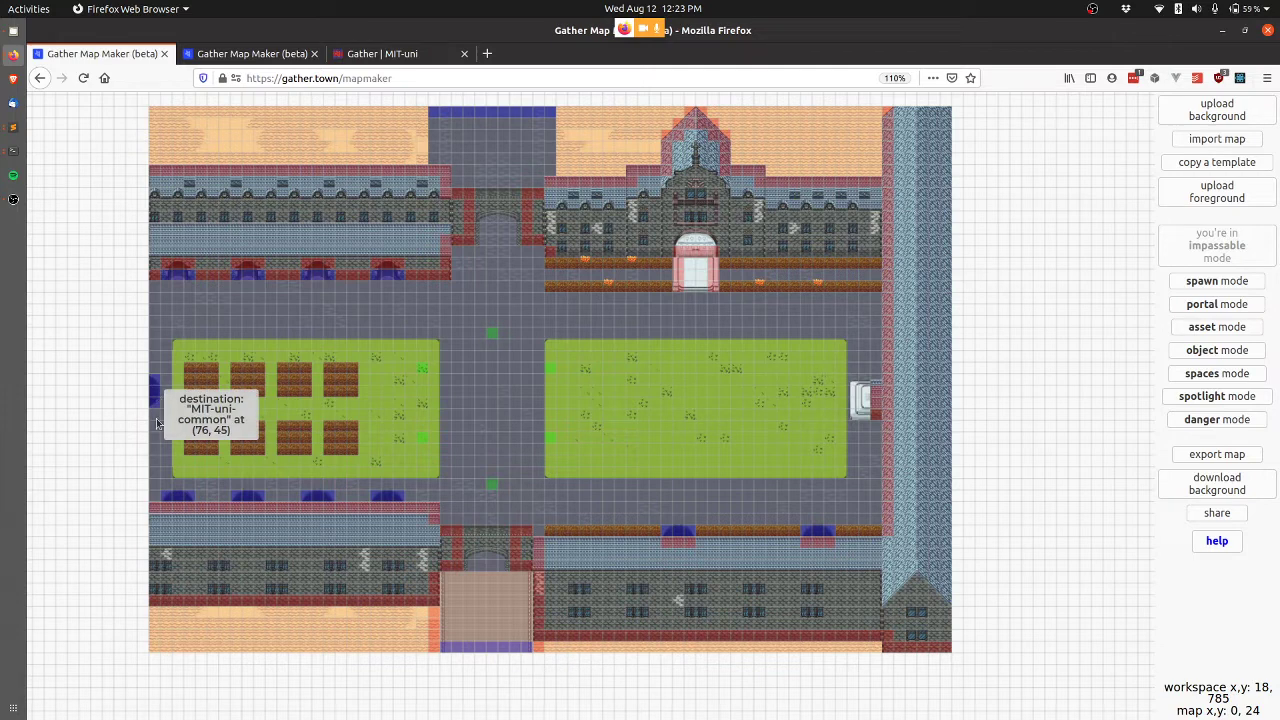
mouse_move(232, 500)
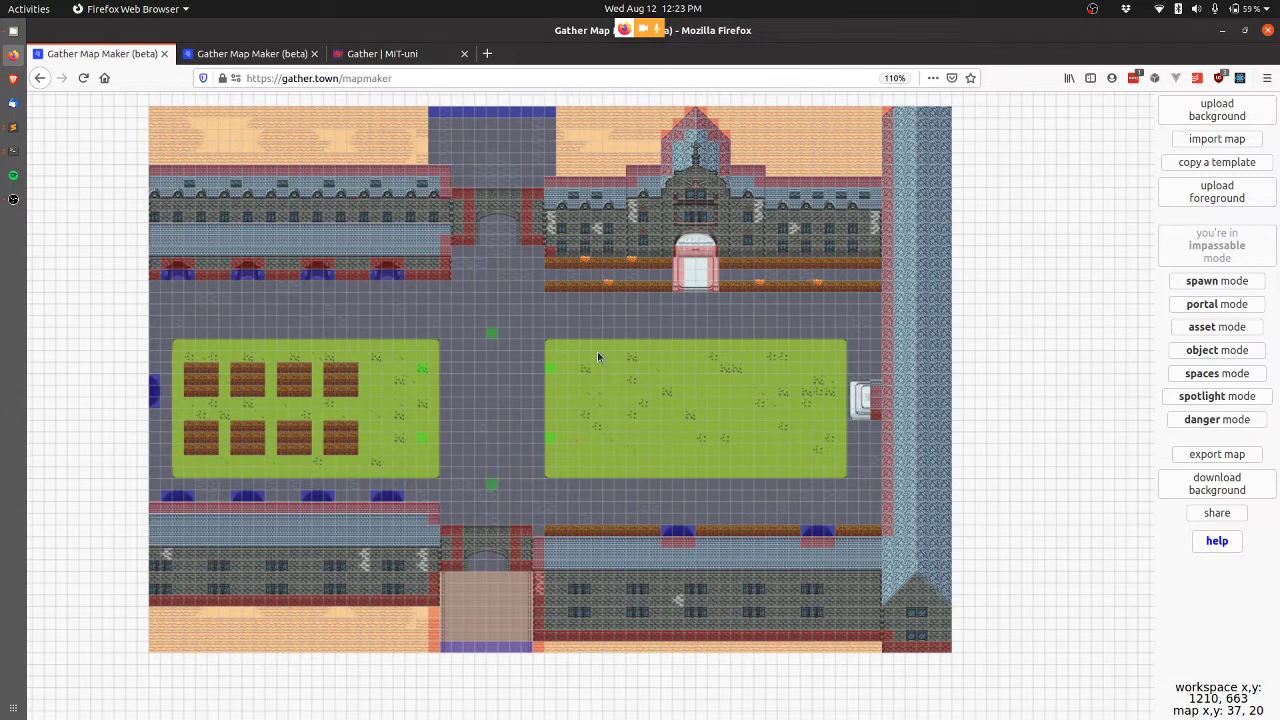
scroll(932, 428, up, 1)
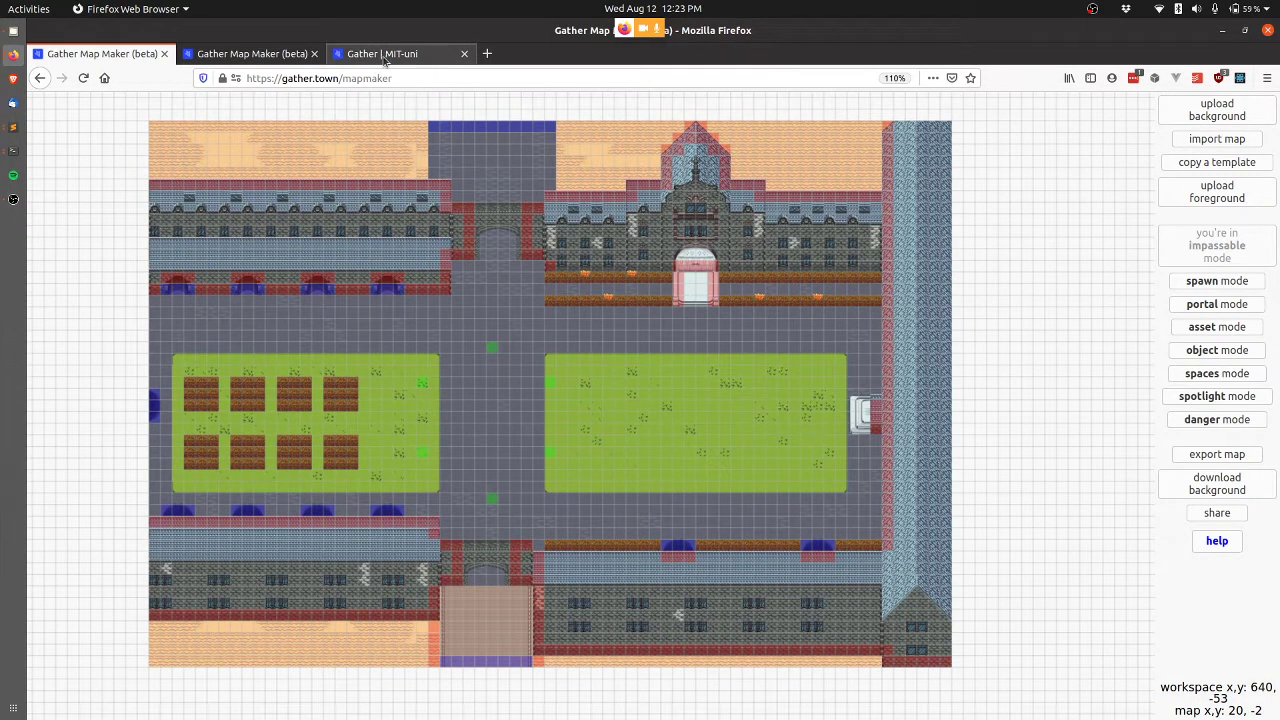
Switch to the Gather MIT-uni space and walk the avatar from the garden lawn into the red-carpet study room
click(384, 56)
key(Right)
key(Up)
key(Up)
key(Up)
key(Up)
key(Up)
key(Up)
key(Up)
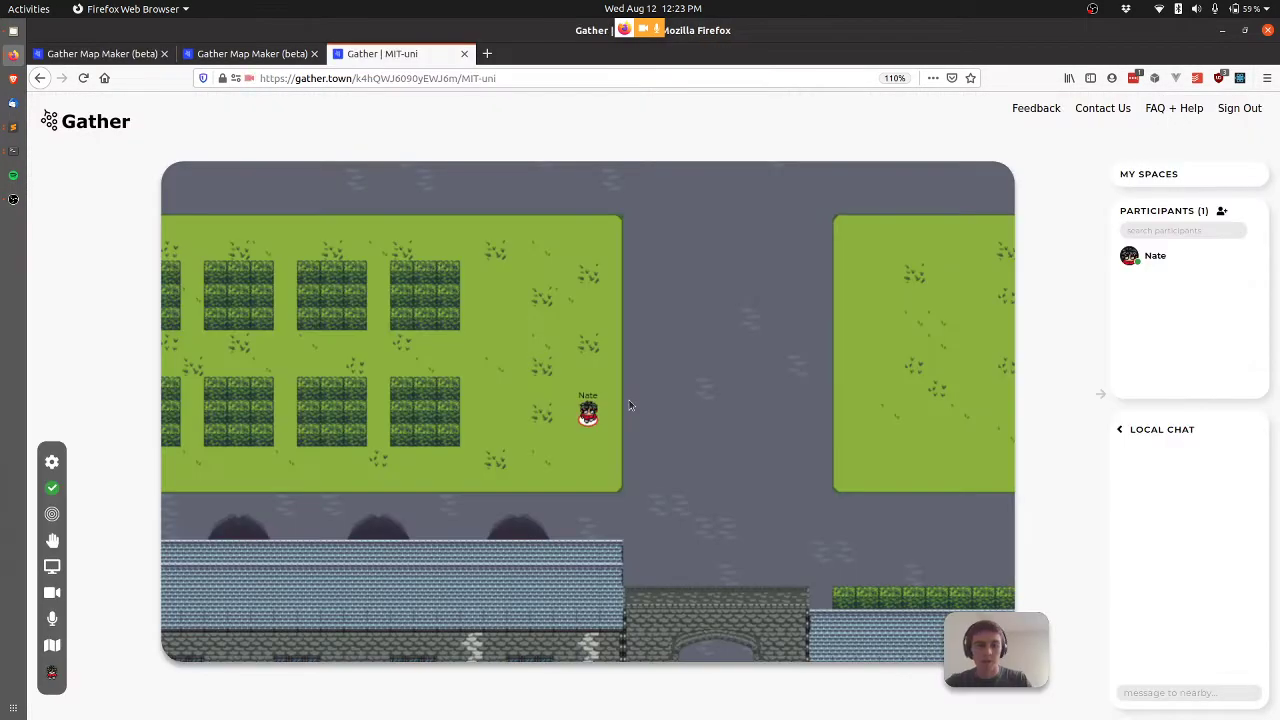
key(Up)
key(Up)
key(Up)
key(Up)
key(Up)
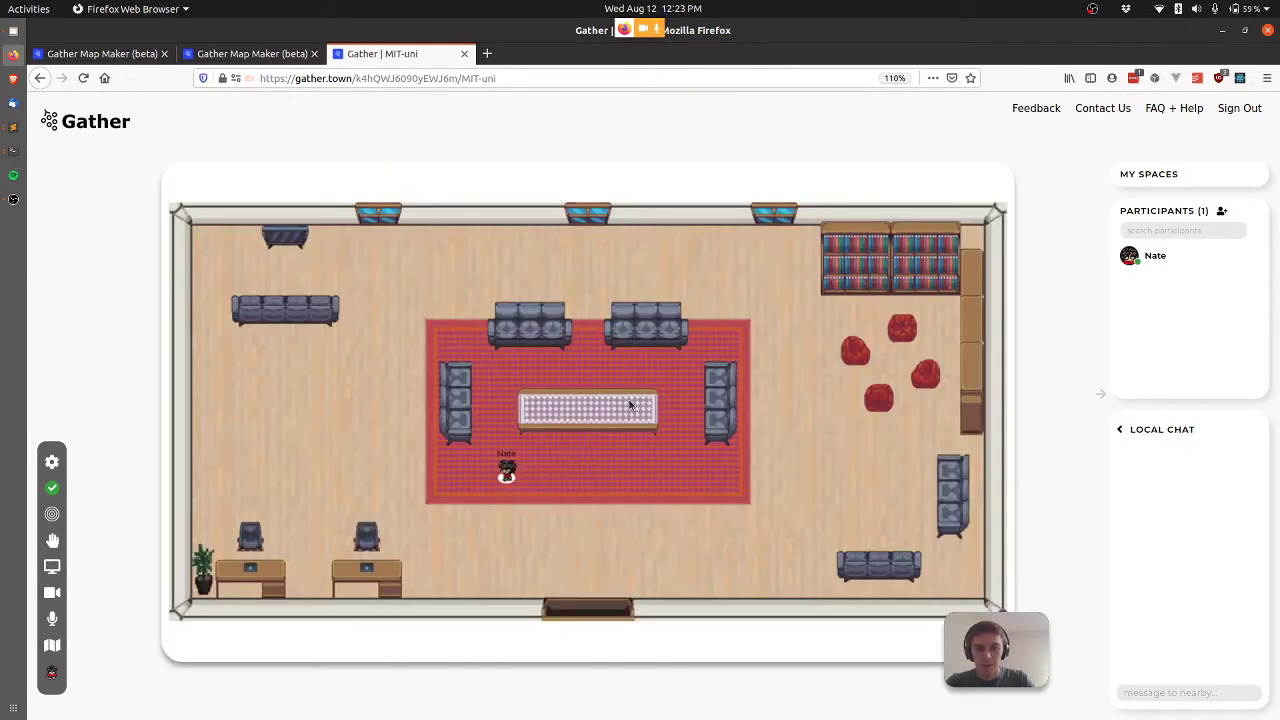
Walk the avatar out of the red-carpet study room and through another archway into the blue-carpet study room
key(Right)
key(Right)
key(Right)
key(Down)
key(Down)
key(Down)
key(Down)
key(Down)
key(Down)
key(Down)
key(Left)
key(Left)
key(Left)
key(Left)
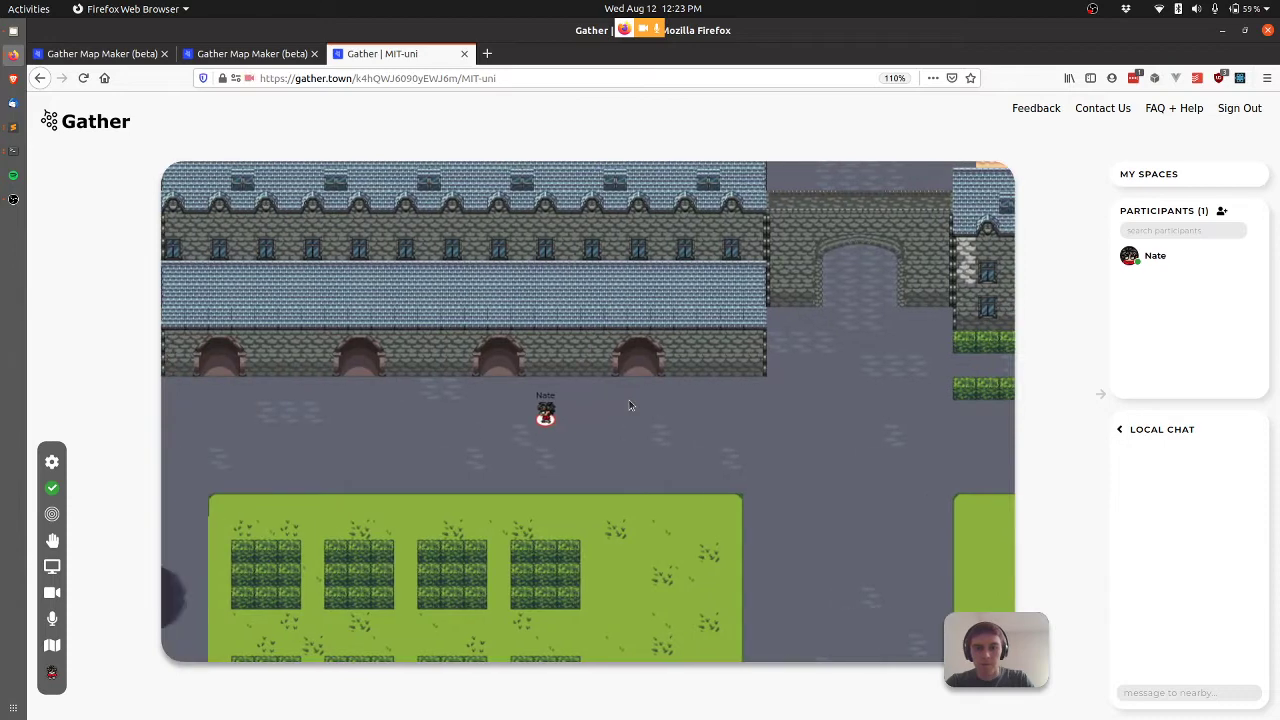
key(Left)
key(Left)
key(Up)
key(Up)
key(Up)
key(Up)
key(Up)
key(Up)
key(Left)
key(Right)
key(Right)
key(Down)
key(Down)
key(Down)
key(Down)
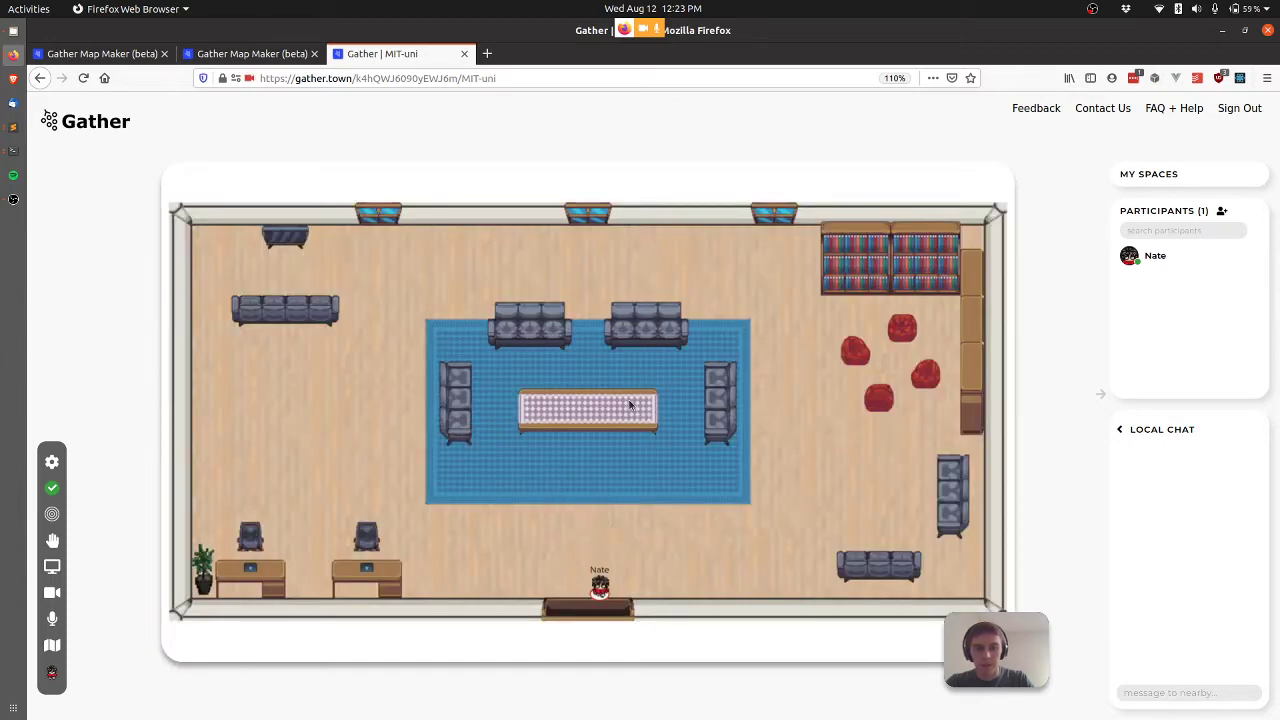
Walk the avatar from the blue-carpet room across the quad and into the hedge-flanked doorway of the lower building
key(Down)
key(Down)
key(Down)
key(Right)
key(Right)
key(Right)
key(Down)
key(Down)
key(Down)
key(Down)
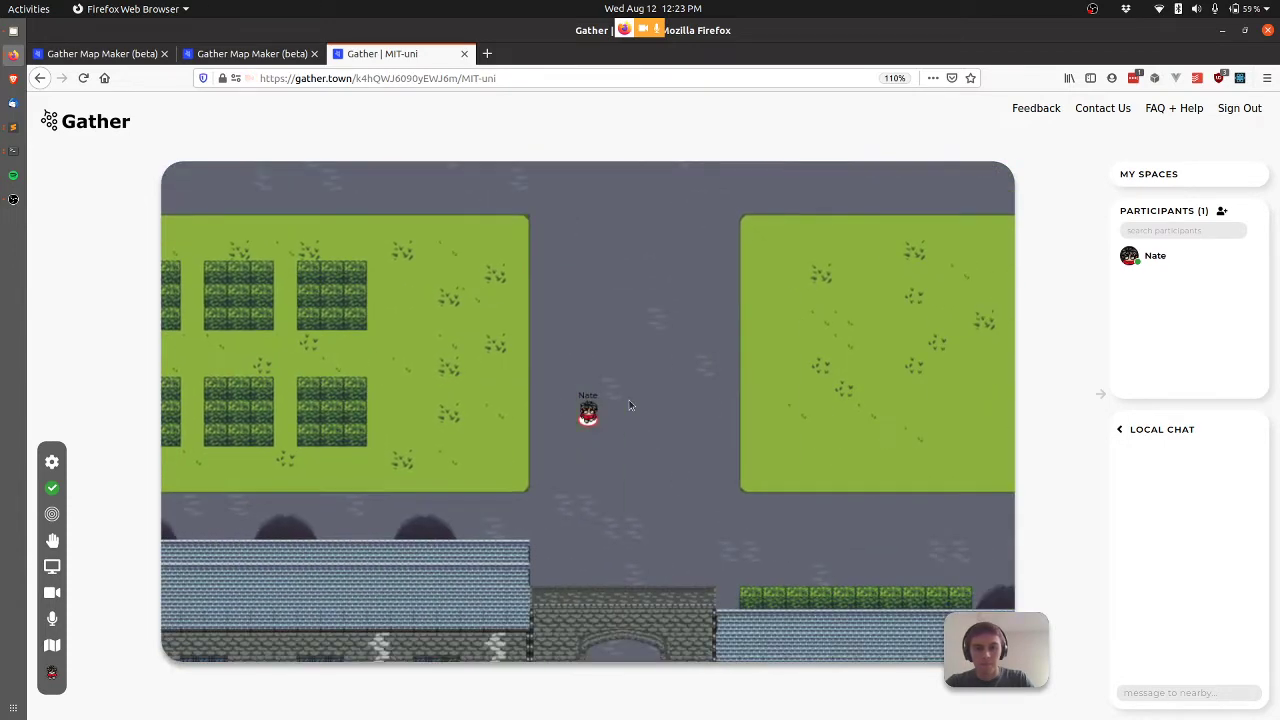
key(Down)
key(Down)
key(Down)
key(Down)
key(Right)
key(Right)
key(Right)
key(Right)
key(Right)
key(Right)
key(Right)
key(Right)
key(Right)
key(Right)
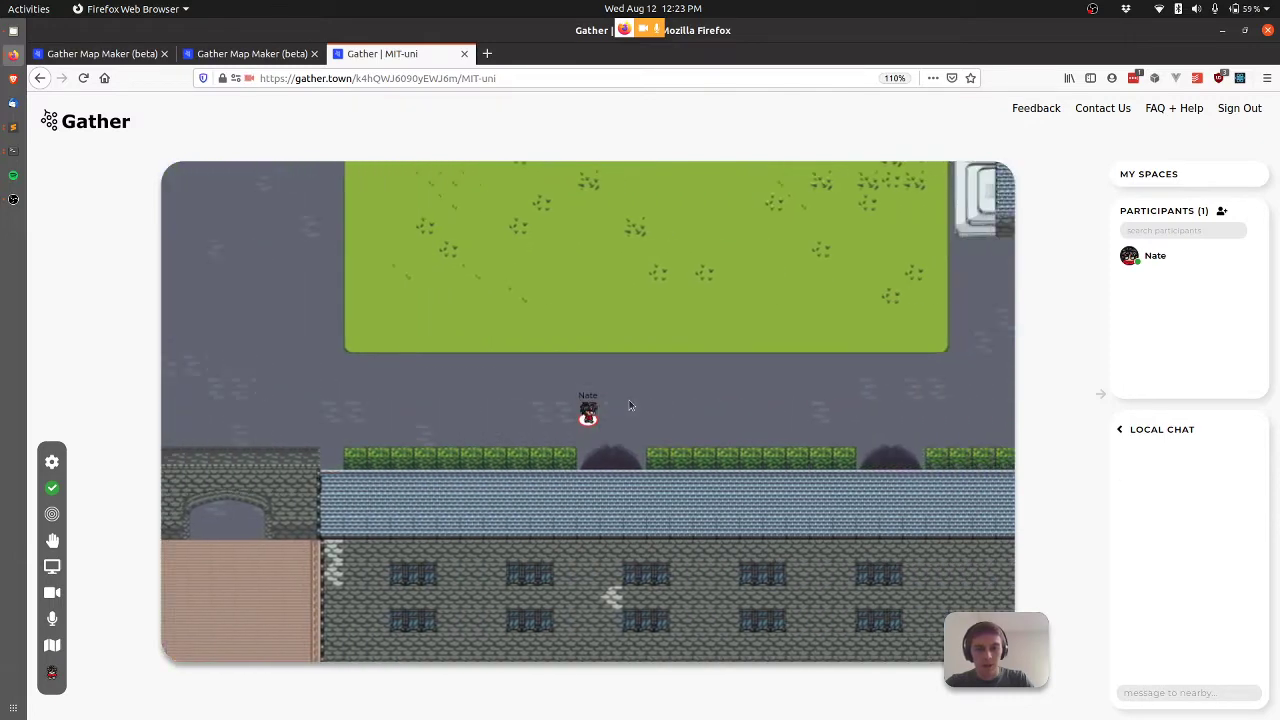
key(Down)
Walk the avatar along the grey corridor past the green double doors to the long side passage
key(Right)
key(Right)
key(Right)
key(Right)
key(Right)
key(Right)
key(Right)
key(Right)
key(Right)
key(Right)
key(Right)
key(Right)
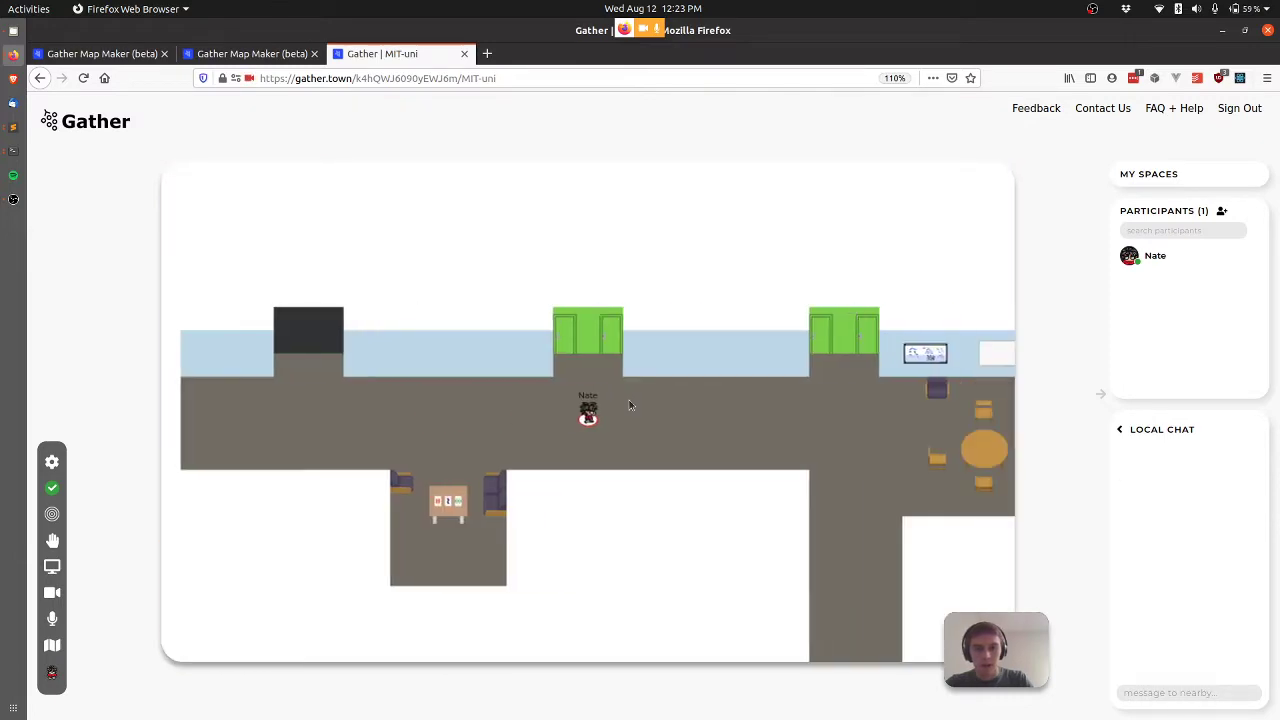
Walk the avatar down the long side passage to the junction with the yellow-door hallway
key(Down)
key(Down)
key(Down)
key(Down)
key(Down)
key(Down)
key(Down)
key(Down)
key(Down)
key(Down)
key(Down)
key(Down)
key(Down)
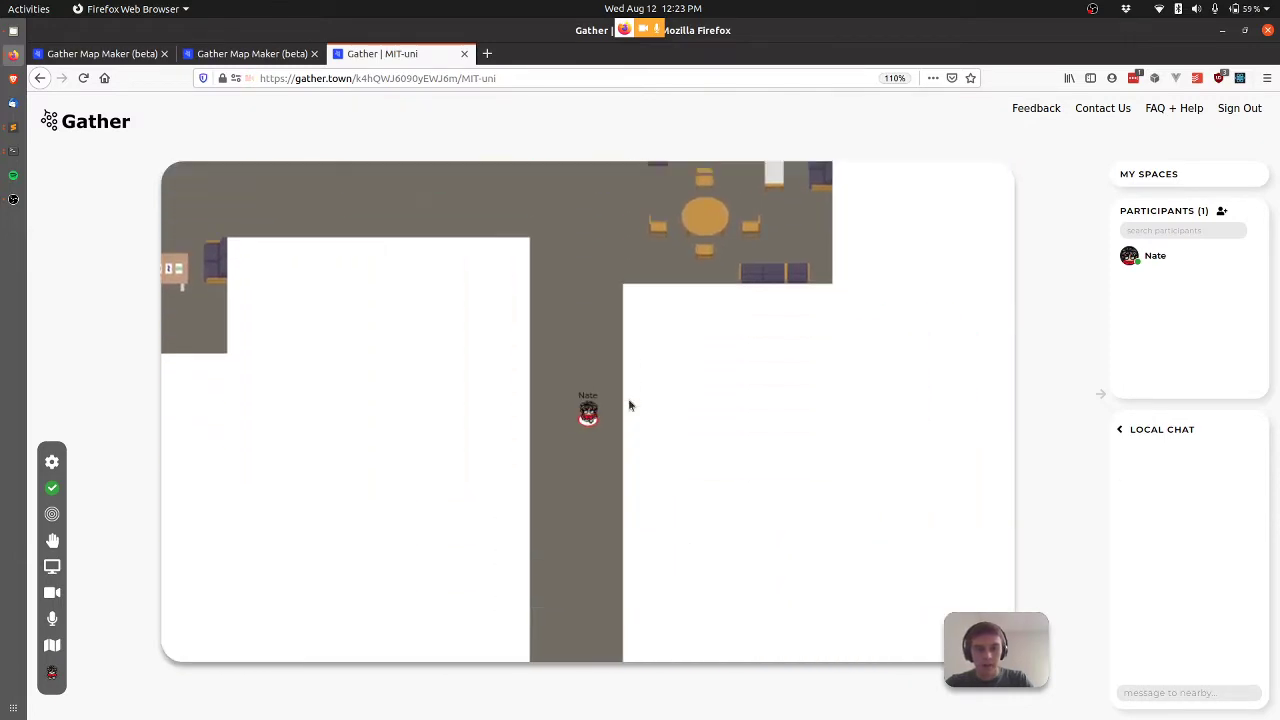
key(Down)
key(Down)
key(Down)
key(Down)
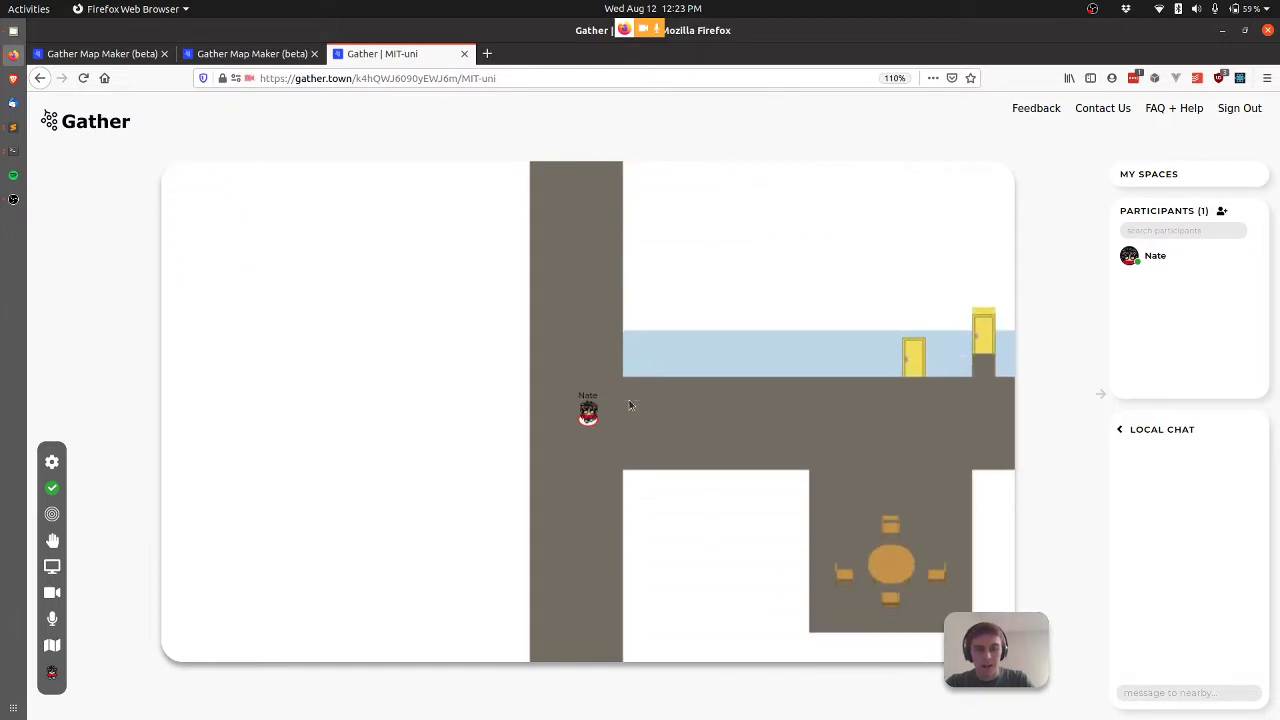
Walk the avatar along the yellow-door hallway and through the open yellow door into the private bedroom
key(Right)
key(Right)
key(Right)
key(Right)
key(Right)
key(Right)
key(Right)
key(Right)
key(Right)
key(Right)
key(Right)
key(Right)
key(Right)
key(Right)
key(Right)
key(Right)
key(Right)
key(Right)
key(Right)
key(Right)
key(Right)
key(Right)
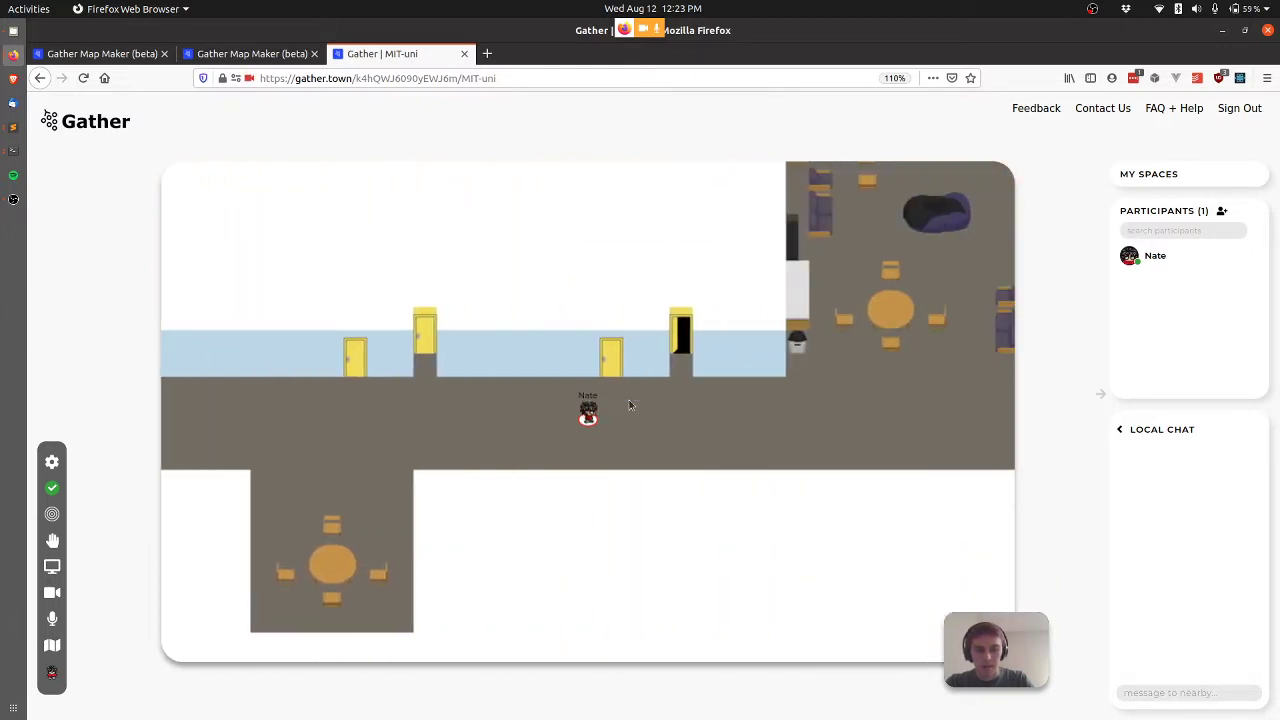
key(Up)
key(Up)
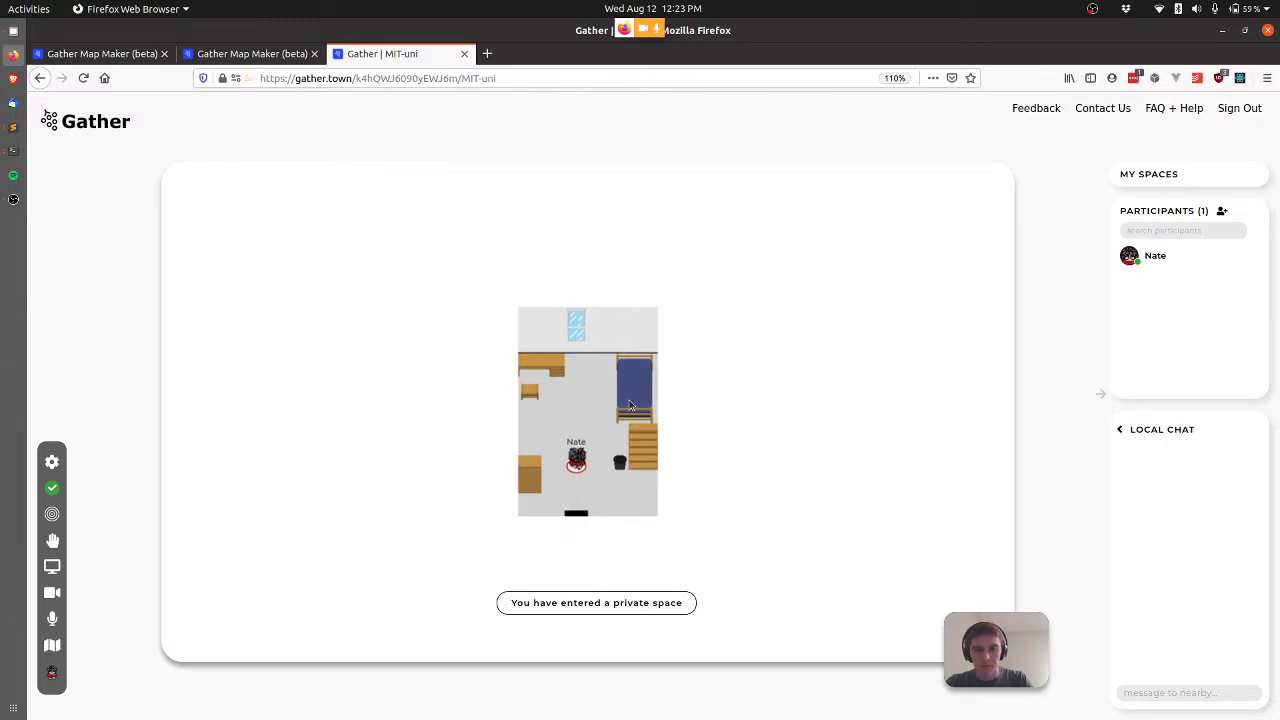
Walk the avatar around the private bedroom between the desk, bed and cabinets
key(Up)
key(Right)
key(Right)
key(Left)
key(Left)
key(Up)
key(Up)
key(Right)
key(Down)
key(Left)
key(Down)
key(Left)
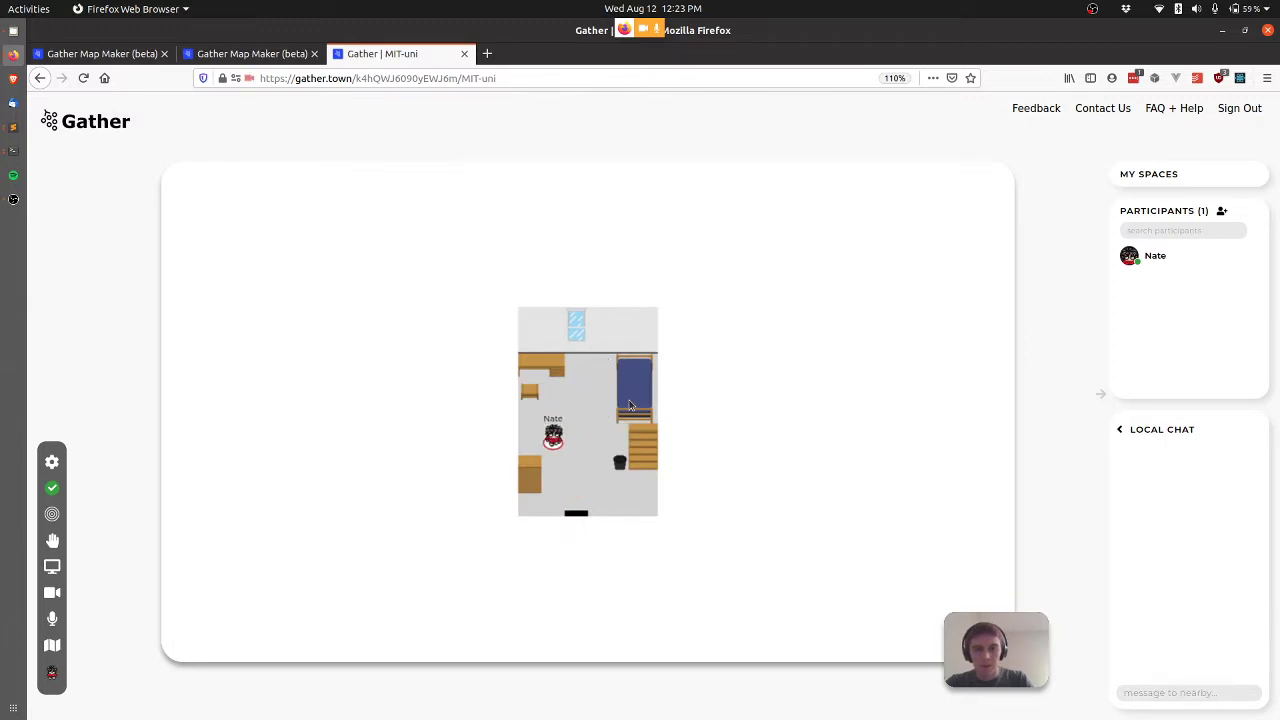
Leave the private bedroom and walk the avatar along the hallway to the lounge with the round table
key(Right)
key(Down)
key(Down)
key(Down)
key(Down)
key(Right)
key(Right)
key(Right)
key(Right)
key(Right)
key(Right)
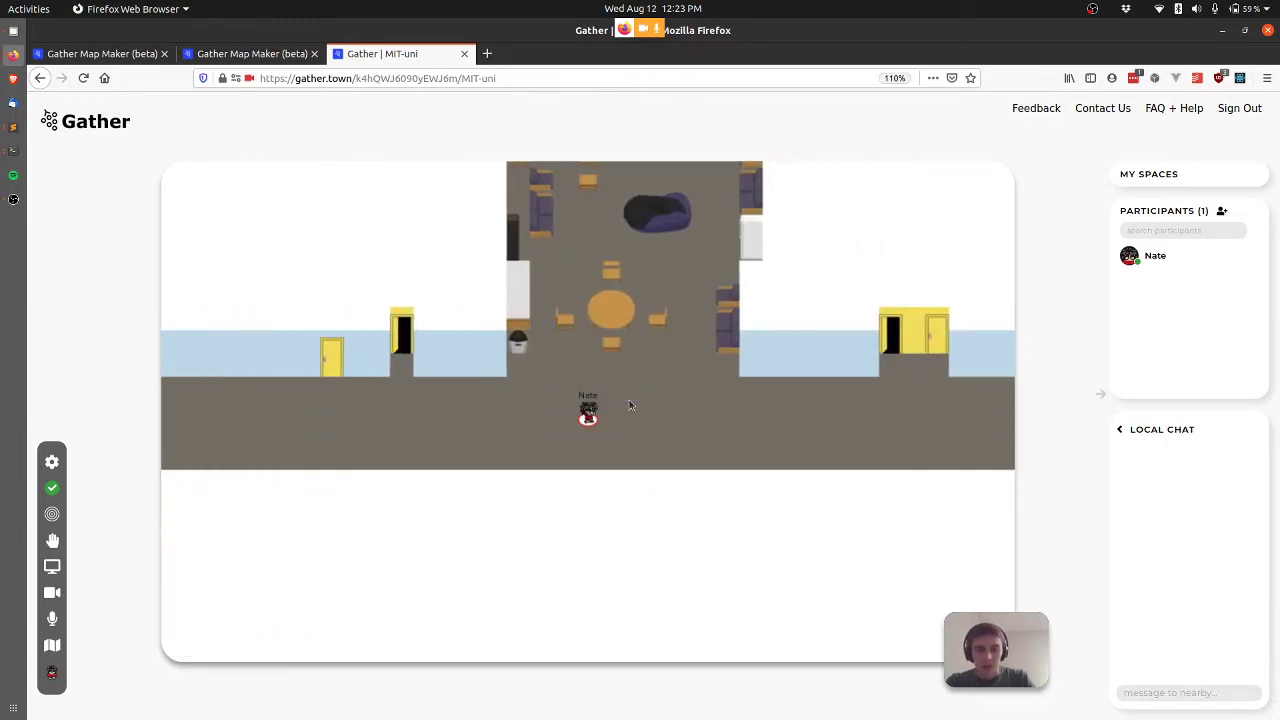
Walk the avatar from the lounge past the remaining yellow doors to the green game table at the hallway's far end
key(Right)
key(Right)
key(Right)
key(Right)
key(Right)
key(Right)
key(Right)
key(Right)
key(Right)
key(Right)
key(Right)
key(Right)
key(Right)
key(Right)
key(Right)
key(Right)
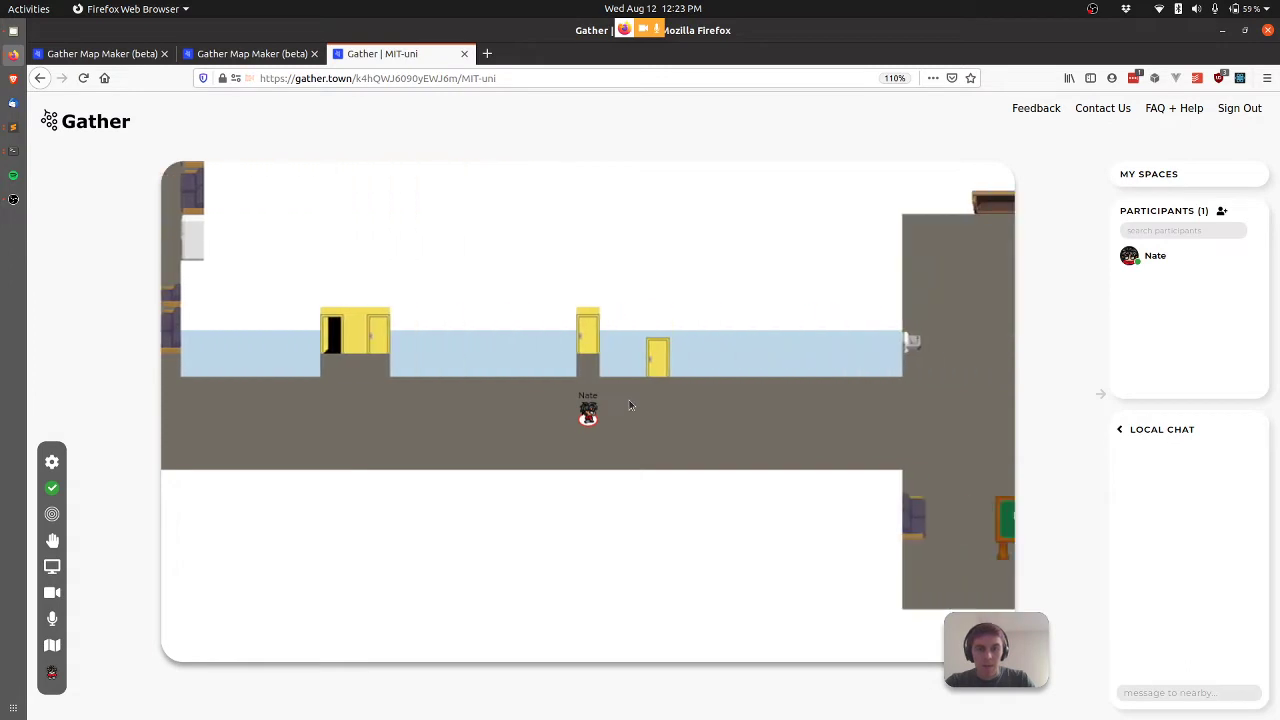
key(Right)
key(Right)
key(Right)
key(Right)
key(Right)
key(Right)
key(Right)
key(Right)
key(Right)
key(Down)
key(Down)
key(Down)
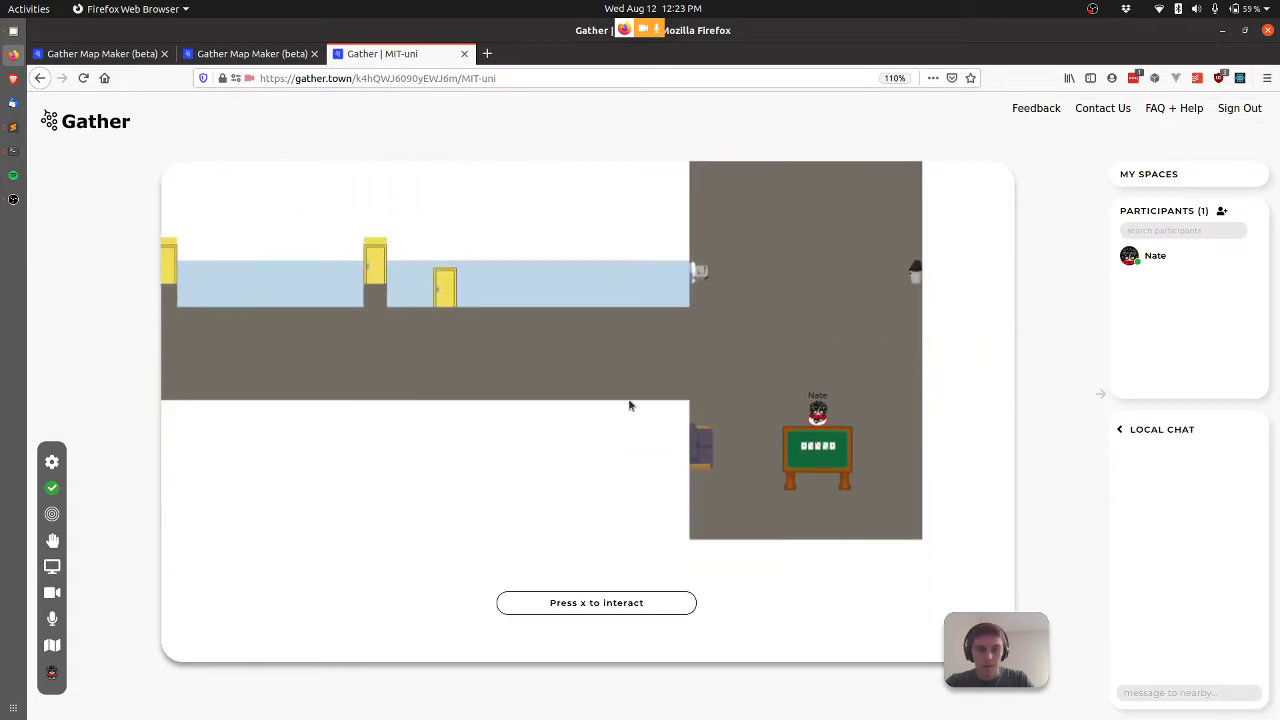
Walk the avatar away from the game table, out of the dormitory building and onto the large lawn of the quad
key(Up)
key(Up)
key(Up)
key(Up)
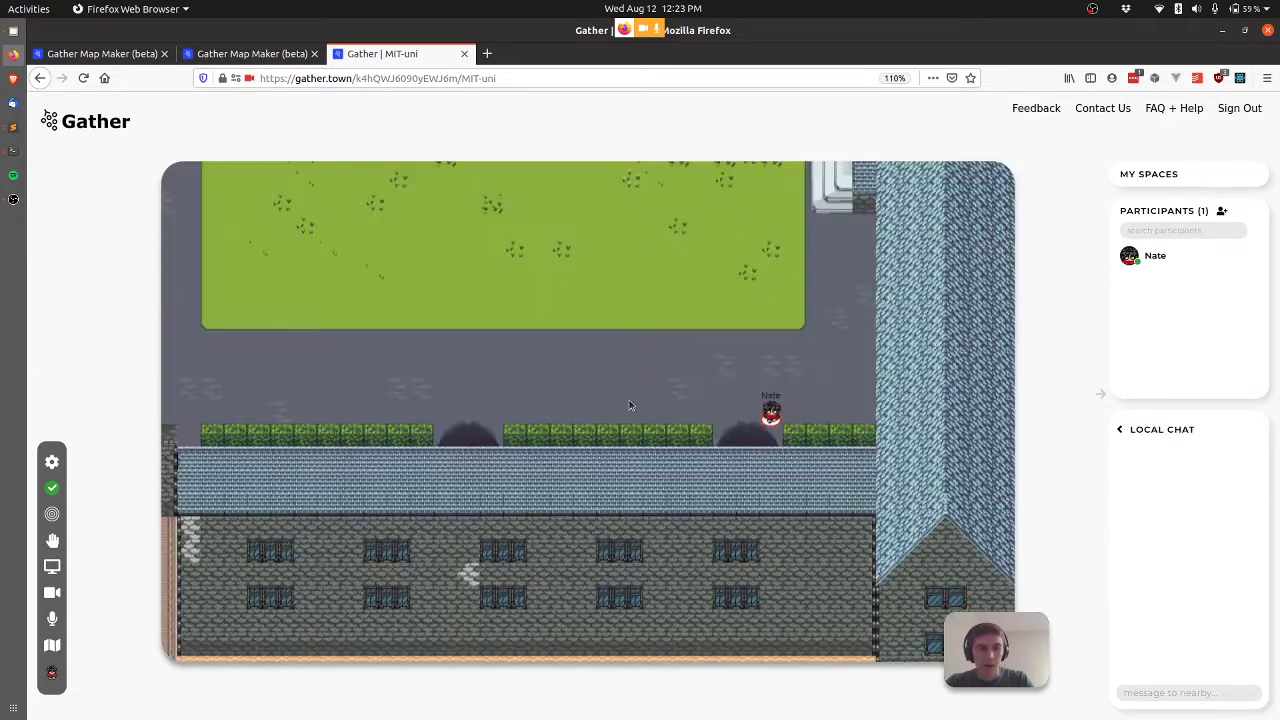
key(Up)
key(Up)
key(Up)
key(Up)
key(Up)
key(Up)
key(Up)
key(Up)
key(Left)
key(Left)
key(Left)
key(Left)
key(Left)
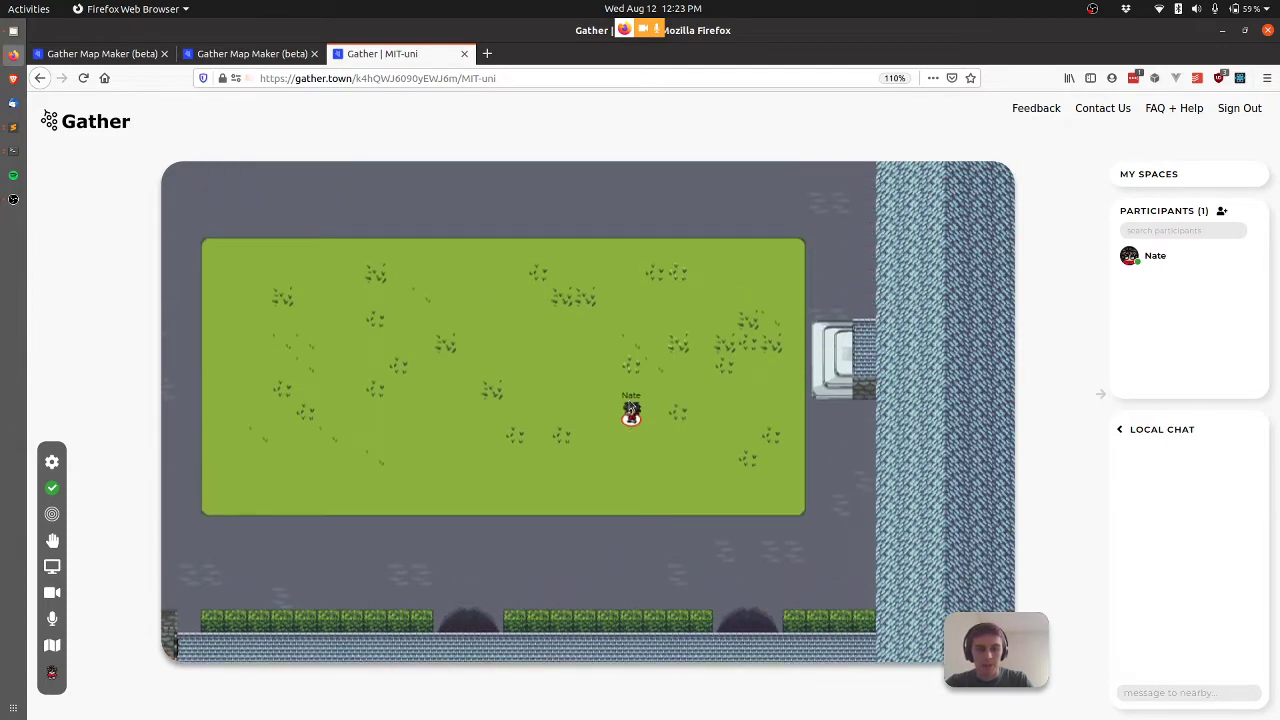
Walk the avatar across the large lawn to the paved path between the two lawns
key(Left)
key(Left)
key(Left)
key(Left)
key(Left)
key(Left)
key(Left)
key(Left)
key(Left)
key(Left)
key(Left)
key(Left)
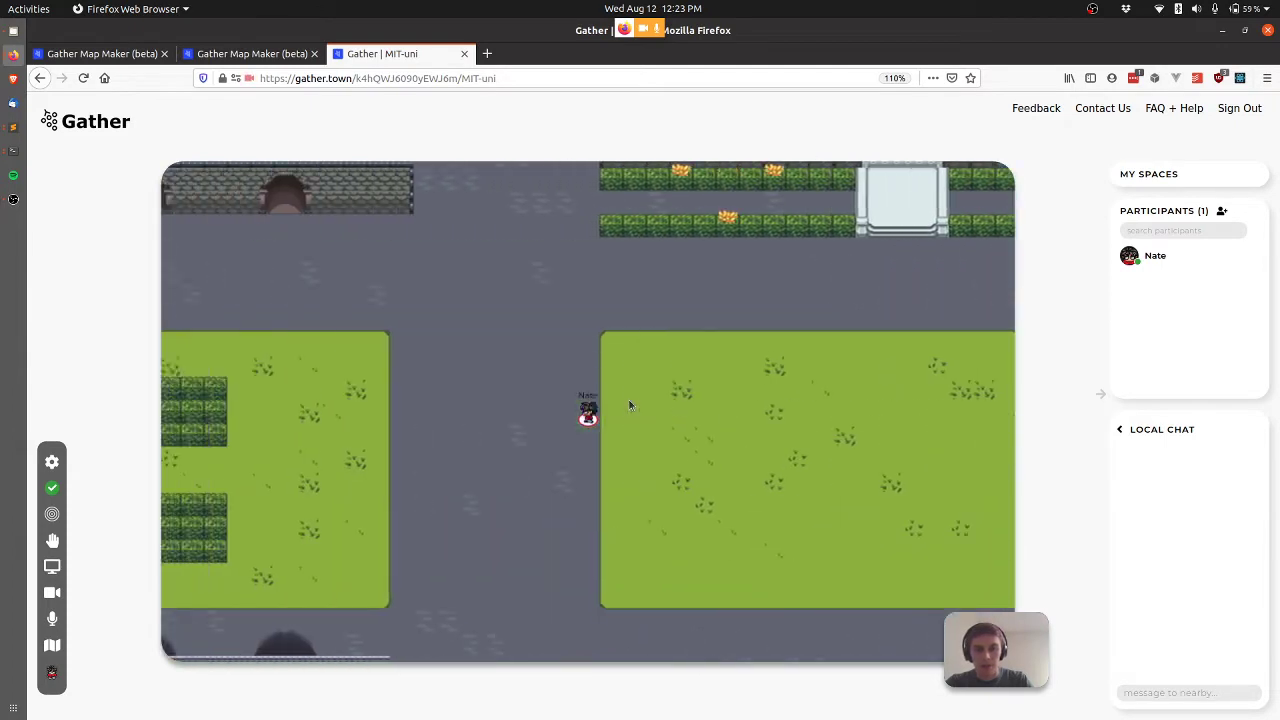
Walk the avatar between the garden's hedge rows and through the doorway at its far side into the blue-floored building
key(Left)
key(Left)
key(Left)
key(Left)
key(Left)
key(Left)
key(Left)
key(Left)
key(Left)
key(Left)
key(Left)
key(Left)
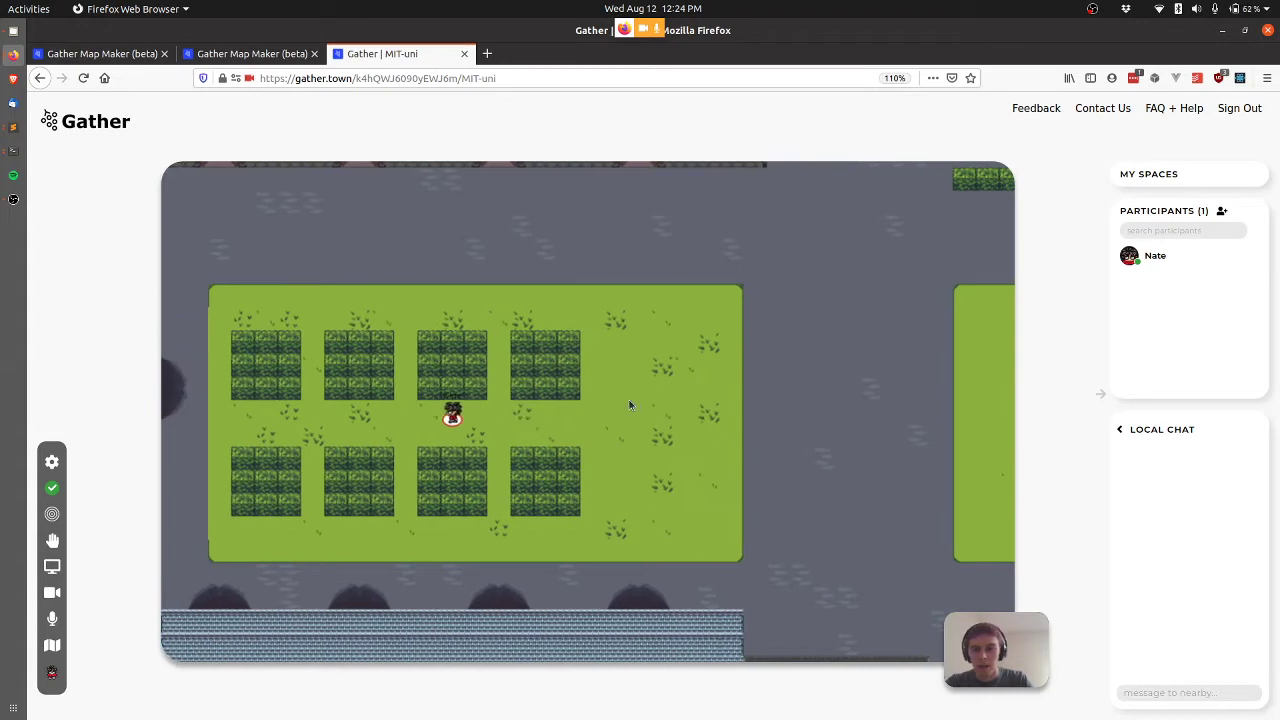
key(Left)
key(Left)
key(Left)
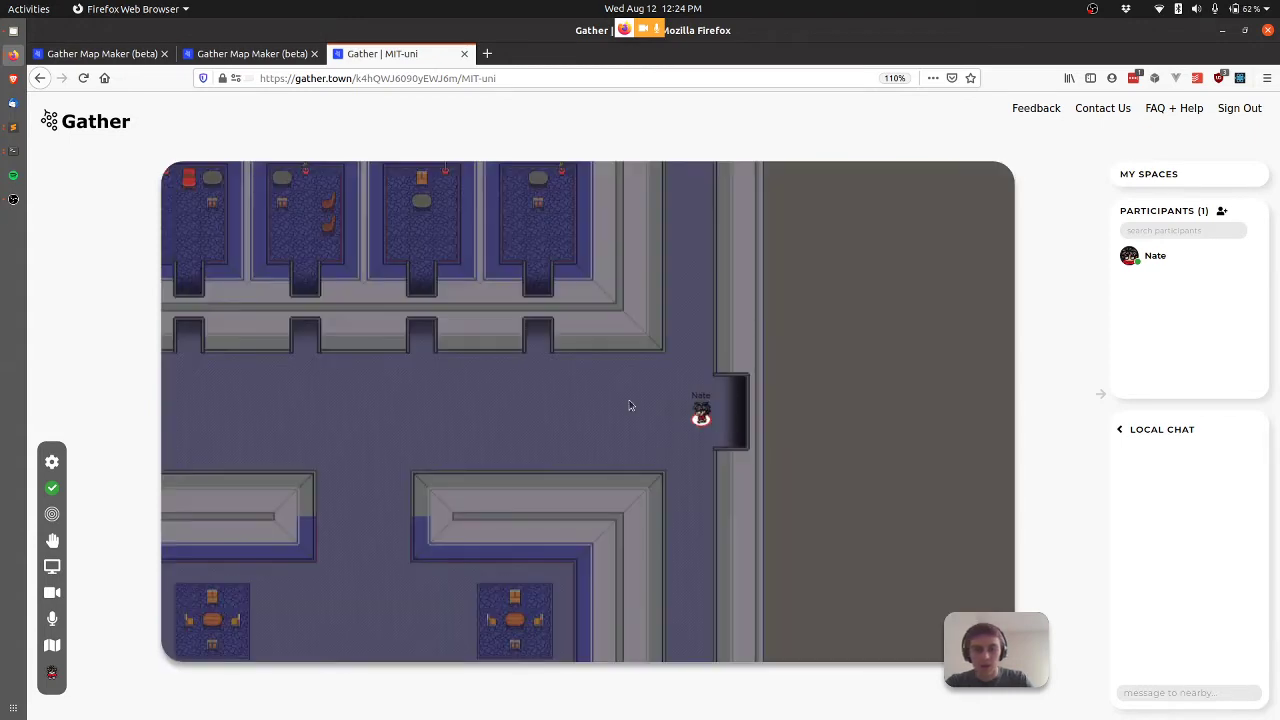
Walk the avatar to the central corridor crossing of the blue-floored building and open the minimap
key(Left)
key(Left)
key(Left)
key(Left)
key(Left)
key(Left)
key(Left)
key(Left)
key(Left)
key(Left)
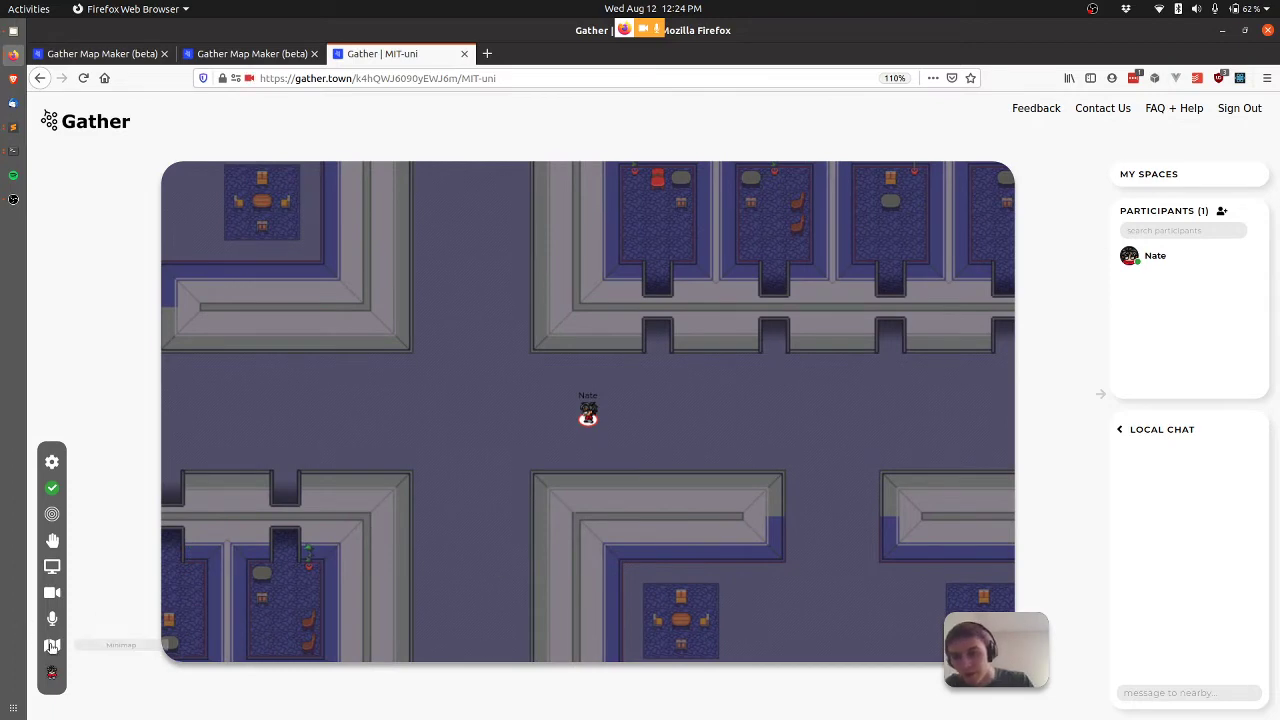
click(52, 645)
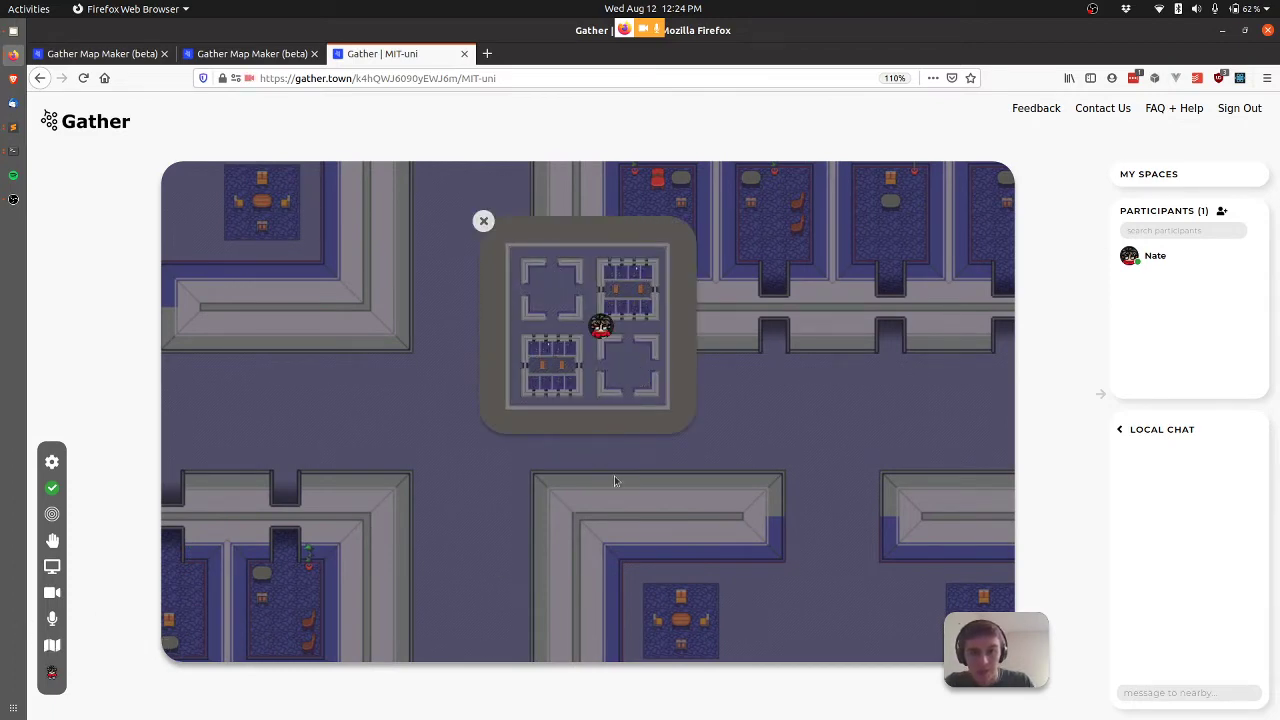
Close the minimap and walk the avatar from the corridor crossing into the open lounge with tables in the building's southeast block
click(484, 221)
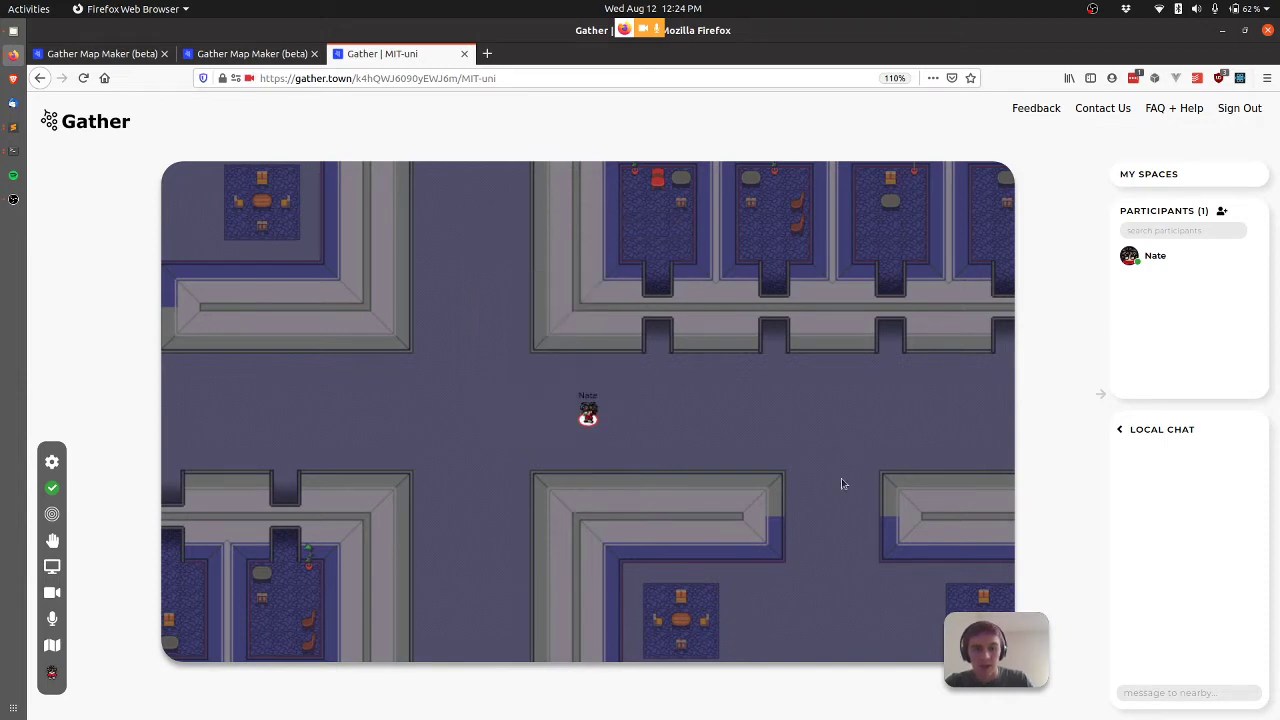
key(Right)
key(Right)
key(Right)
key(Down)
key(Down)
key(Down)
key(Down)
key(Down)
key(Down)
key(Down)
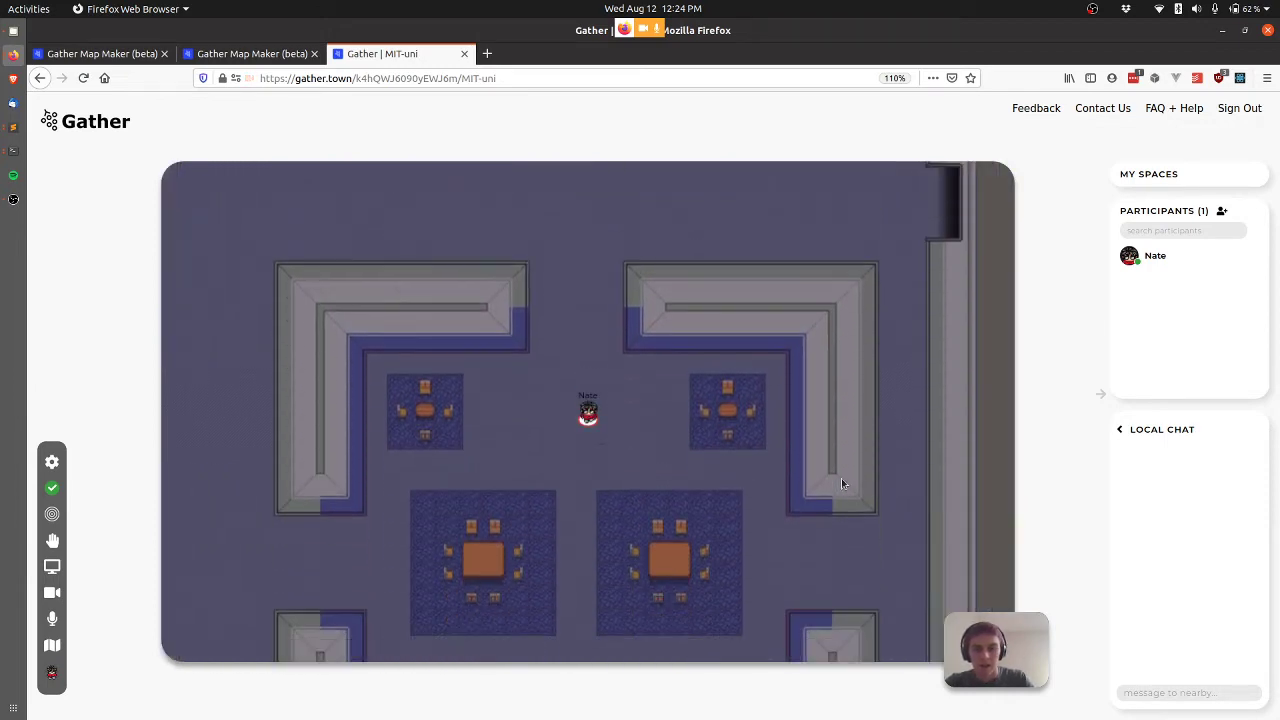
Walk the avatar through the lounge to the chairs on the east side of the large eastern table
key(Down)
key(Down)
key(Down)
key(Down)
key(Right)
key(Right)
key(Right)
key(Right)
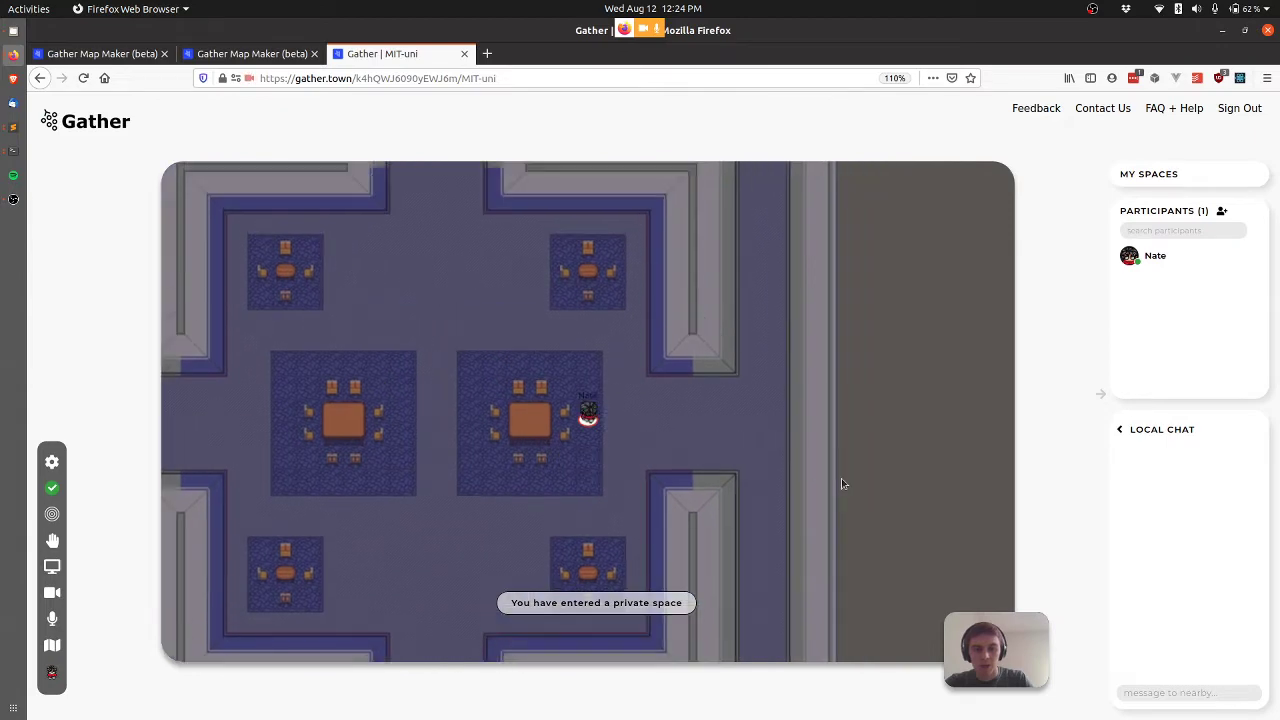
Walk the avatar to the small table in the lounge's northeast corner and across to the lounge's north entrance
key(Up)
key(Up)
key(Up)
key(Up)
key(Up)
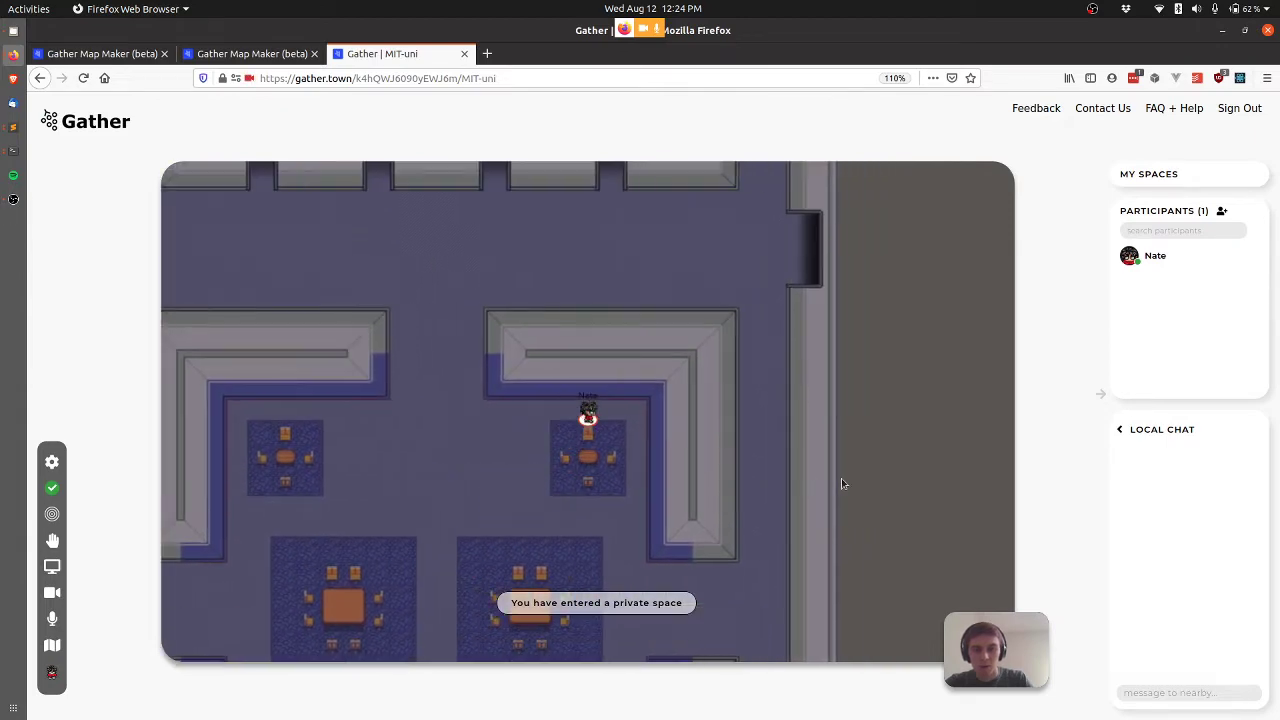
key(Left)
key(Left)
key(Left)
key(Left)
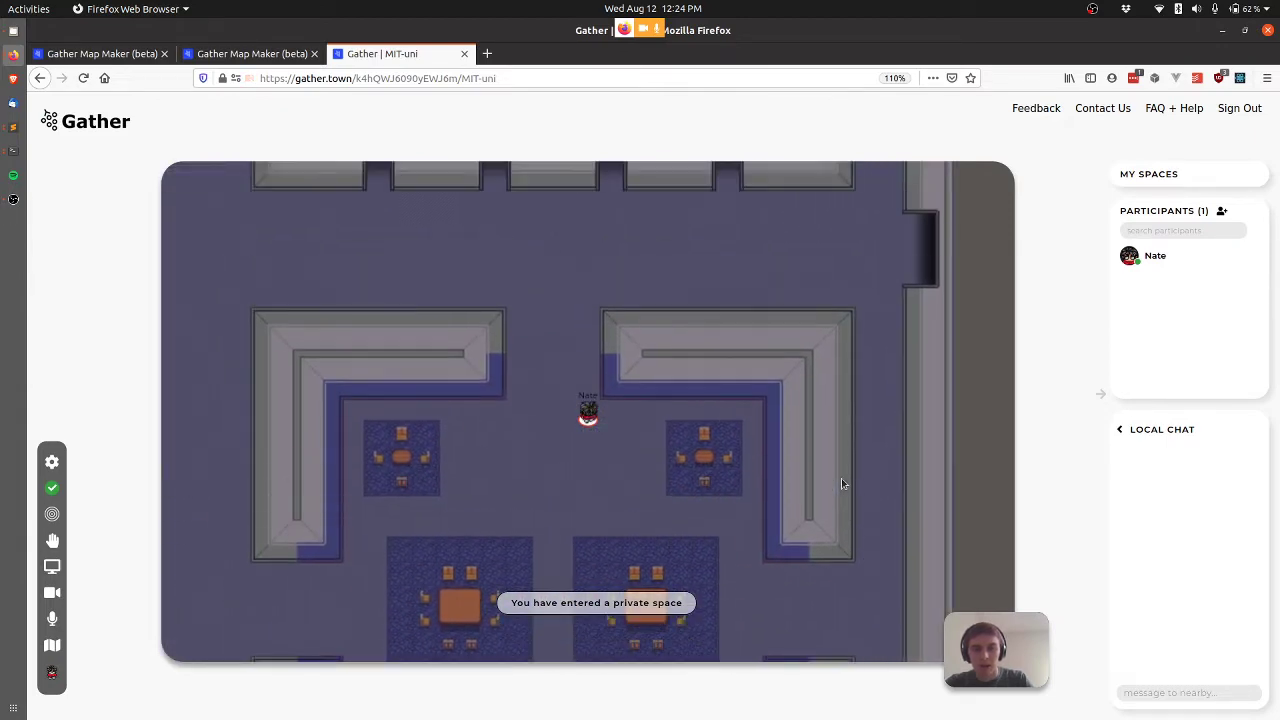
Walk the avatar across the corridor into the third small office from the west and around its desk
key(Up)
key(Up)
key(Up)
key(Up)
key(Up)
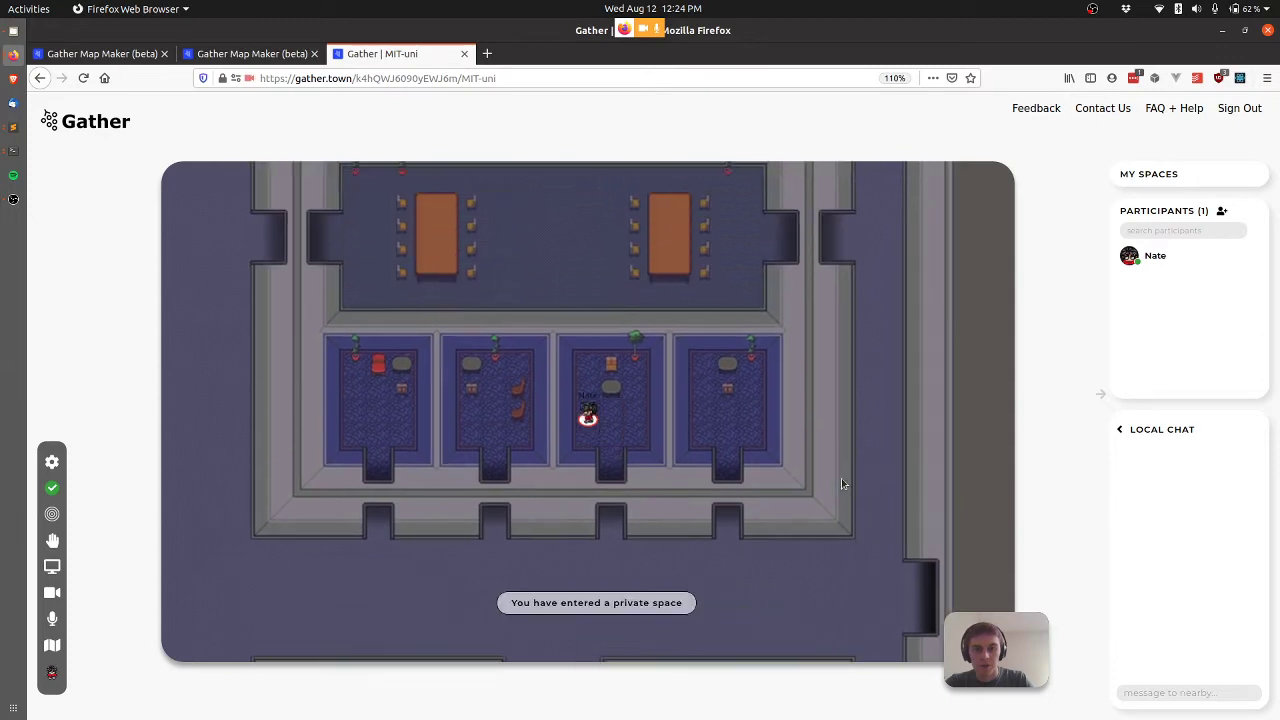
key(Up)
key(Up)
key(Right)
key(Down)
key(Left)
key(Down)
key(Down)
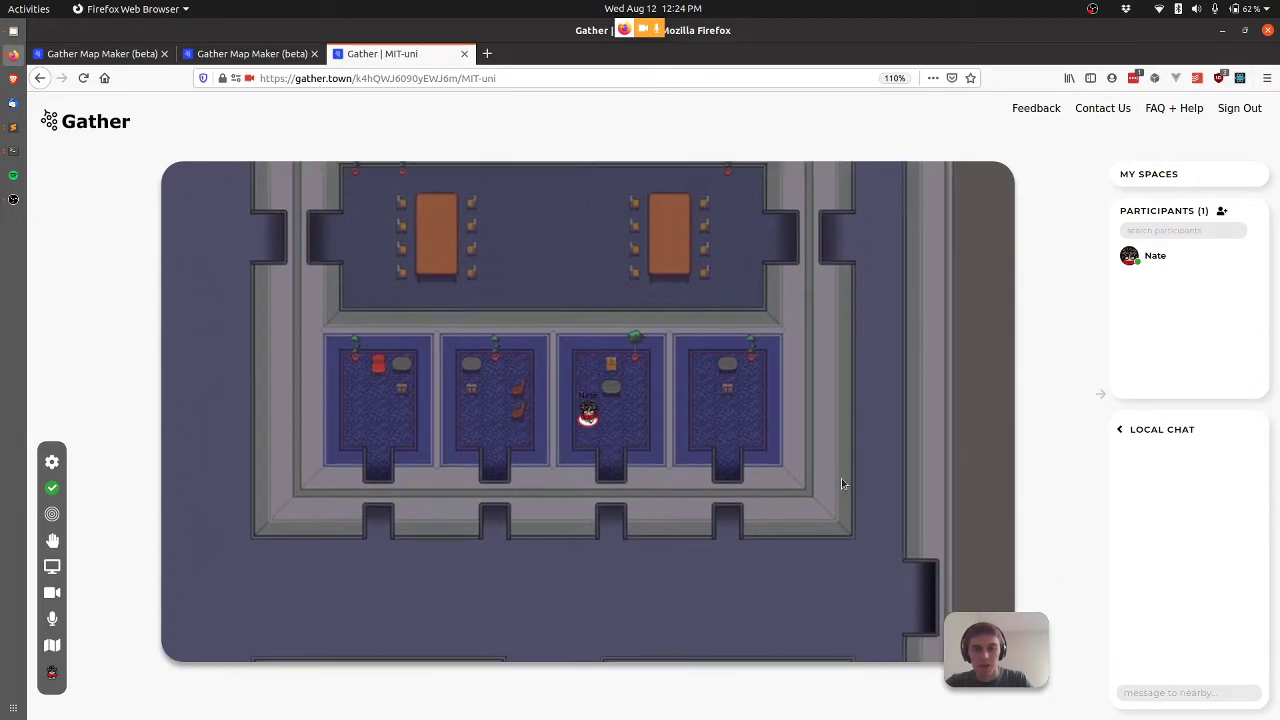
Walk the avatar out of the small office and back into the corridor between the offices and the lounge
key(Down)
key(Down)
key(Down)
key(Down)
key(Down)
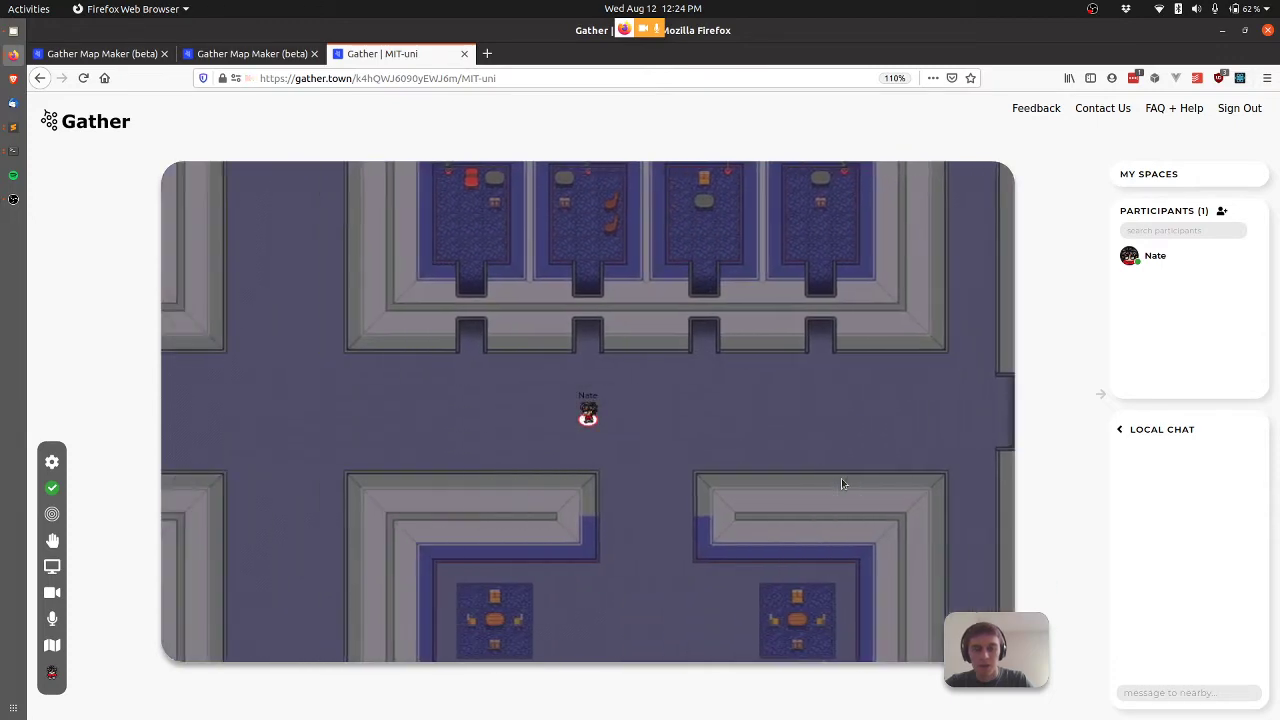
Walk the avatar west to the central crossing and north up the central corridor beside the office block
key(Left)
key(Left)
key(Left)
key(Left)
key(Left)
key(Left)
key(Left)
key(Left)
key(Left)
key(Left)
key(Up)
key(Up)
key(Up)
key(Up)
key(Up)
key(Up)
key(Up)
key(Up)
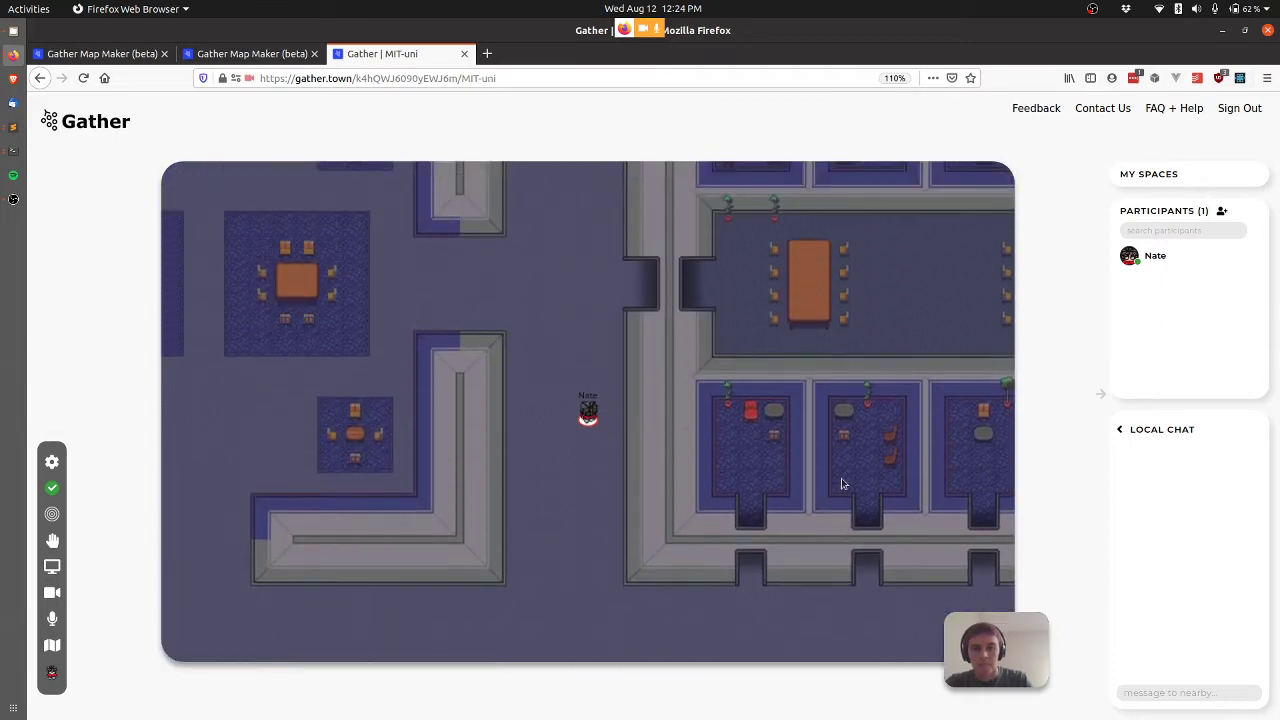
Walk the avatar through the office block's west doorway to the first long table in the conference room
key(Up)
key(Up)
key(Up)
key(Up)
key(Right)
key(Right)
key(Right)
key(Right)
key(Right)
key(Right)
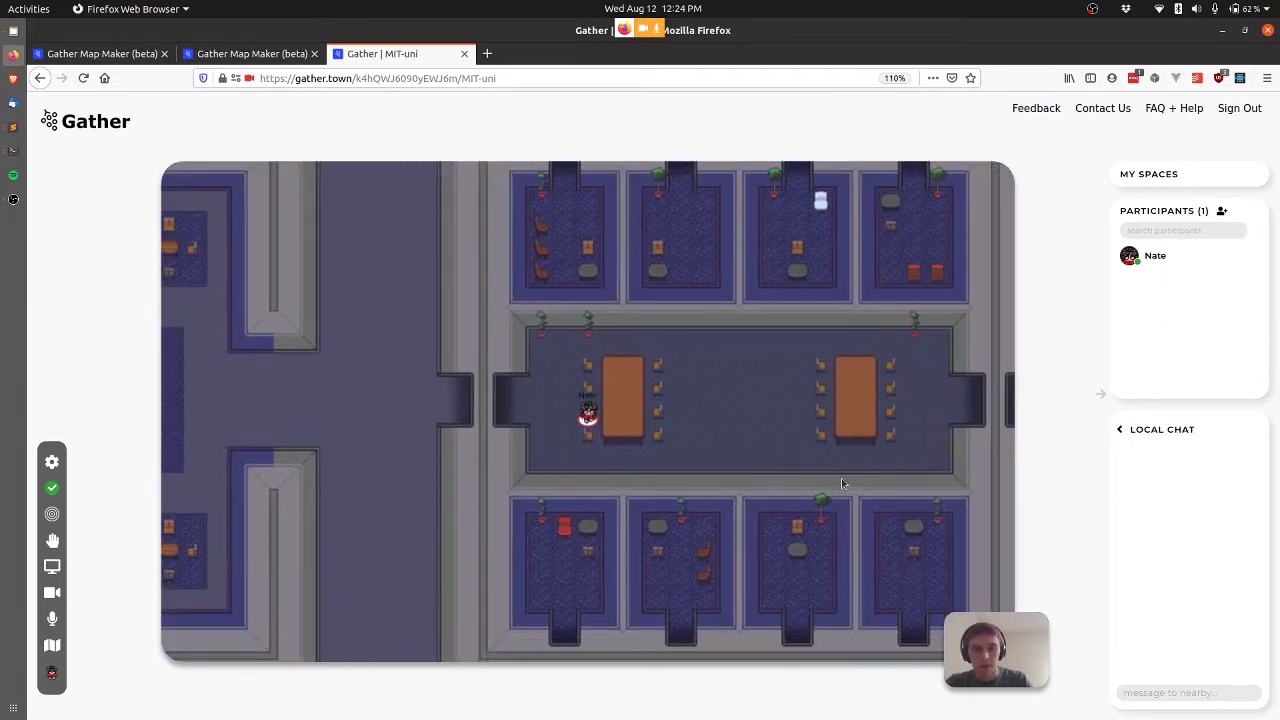
Walk the avatar out of the conference room and back into the central corridor
key(Left)
key(Left)
key(Left)
key(Left)
key(Left)
key(Left)
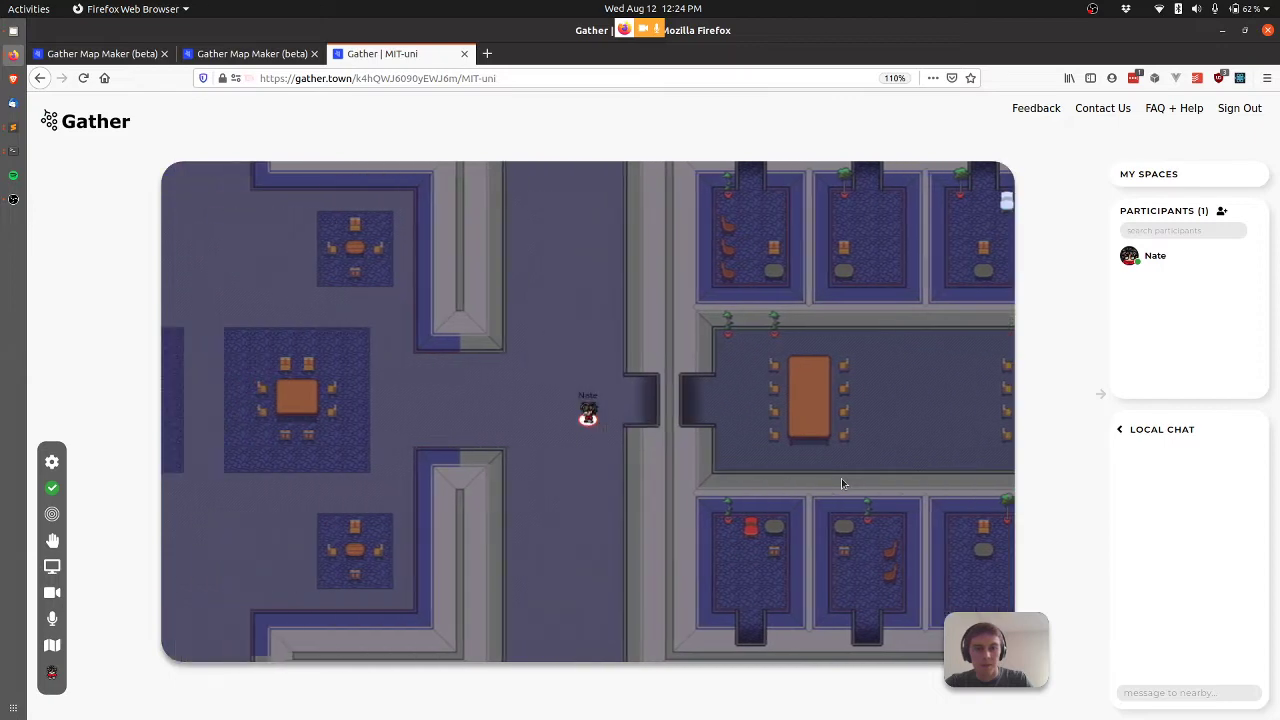
Walk the avatar north up the central corridor to the doorway labeled L 003 on the building's outer wall
key(Up)
key(Up)
key(Up)
key(Up)
key(Up)
key(Up)
key(Up)
key(Up)
key(Up)
key(Up)
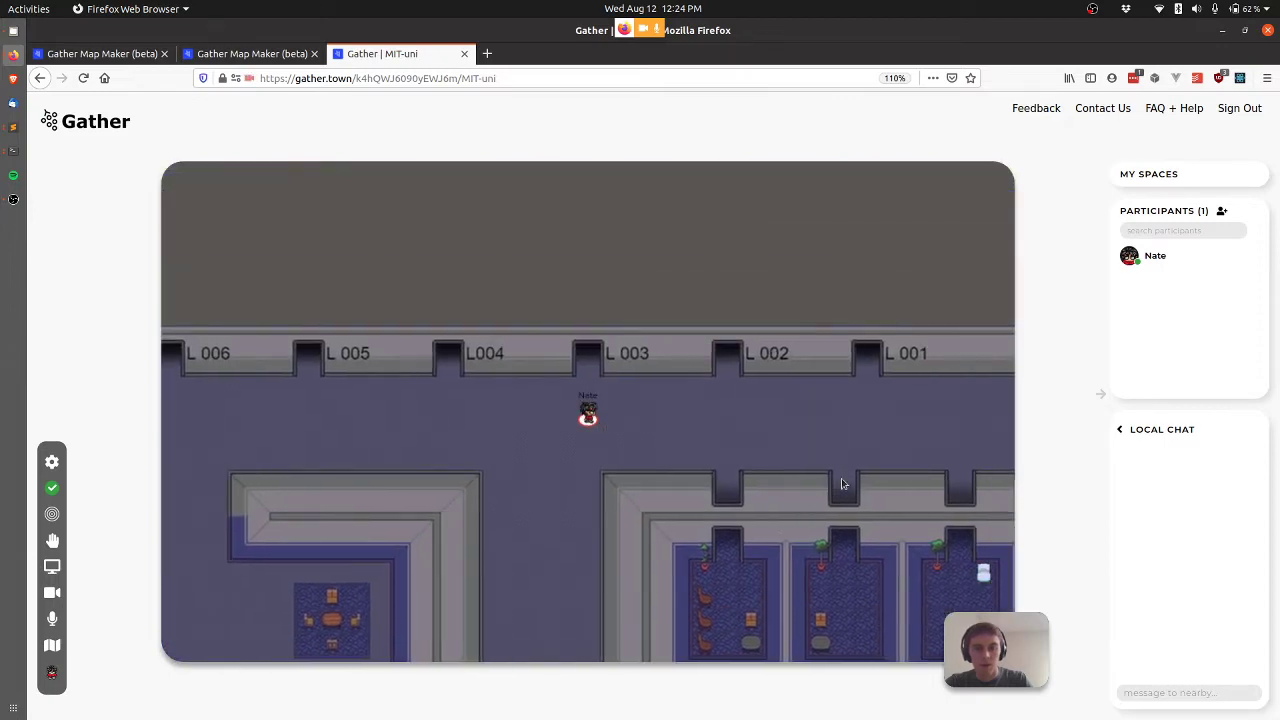
Walk the avatar east along the outer corridor to the L 001 doorway, step up to it and back off
key(Right)
key(Right)
key(Right)
key(Right)
key(Right)
key(Right)
key(Right)
key(Right)
key(Right)
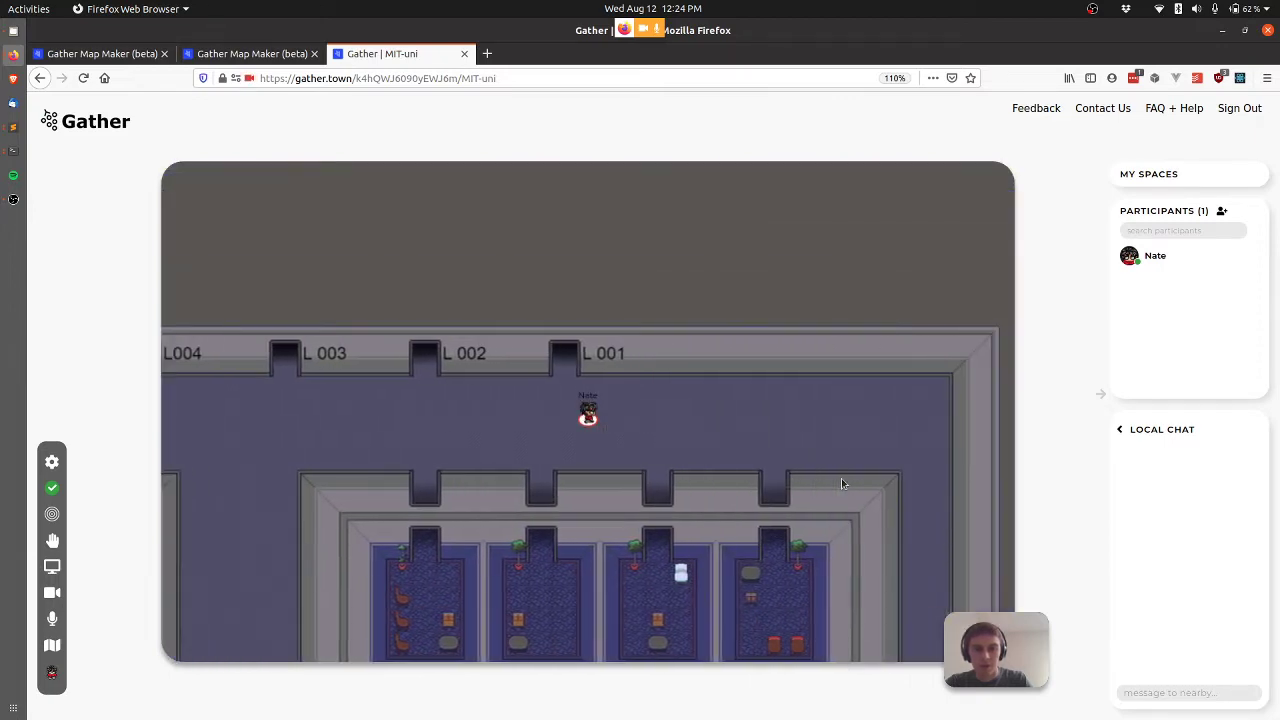
key(Left)
key(Up)
key(Up)
key(Down)
key(Down)
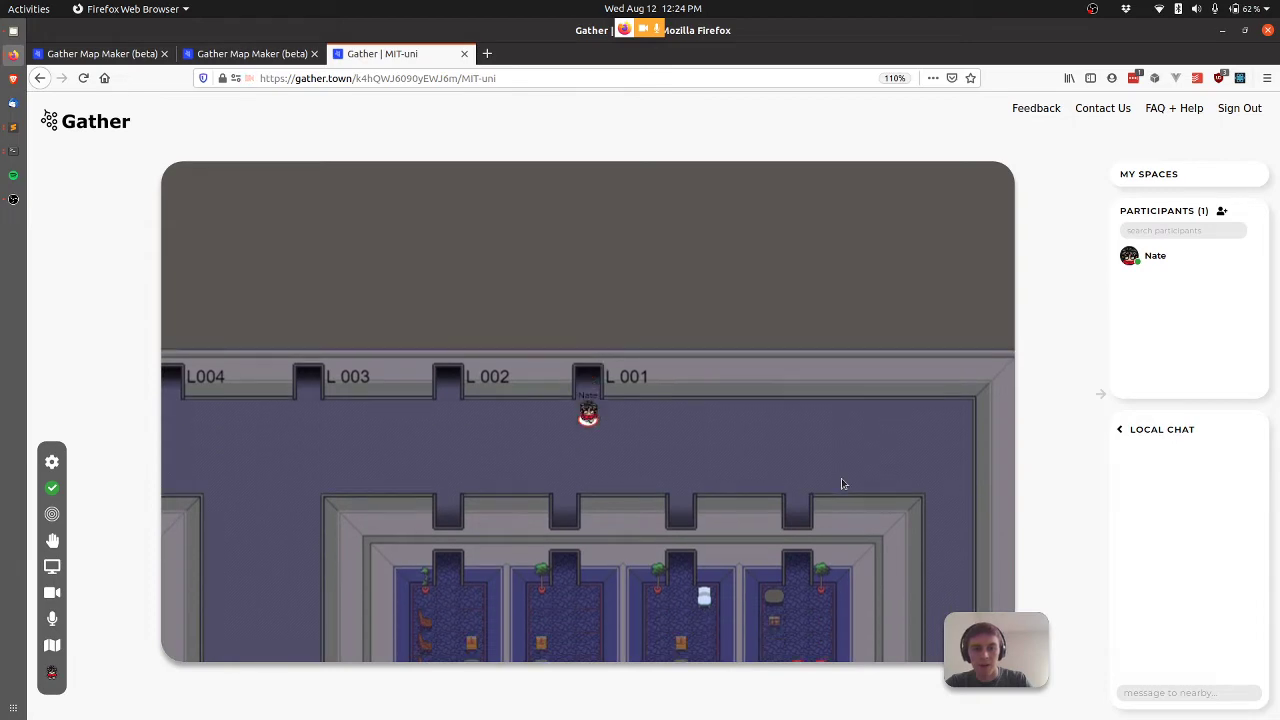
Walk the avatar from the L 001 doorway to the corridor's northeast corner
key(Right)
key(Right)
key(Right)
key(Right)
key(Right)
key(Right)
key(Right)
key(Right)
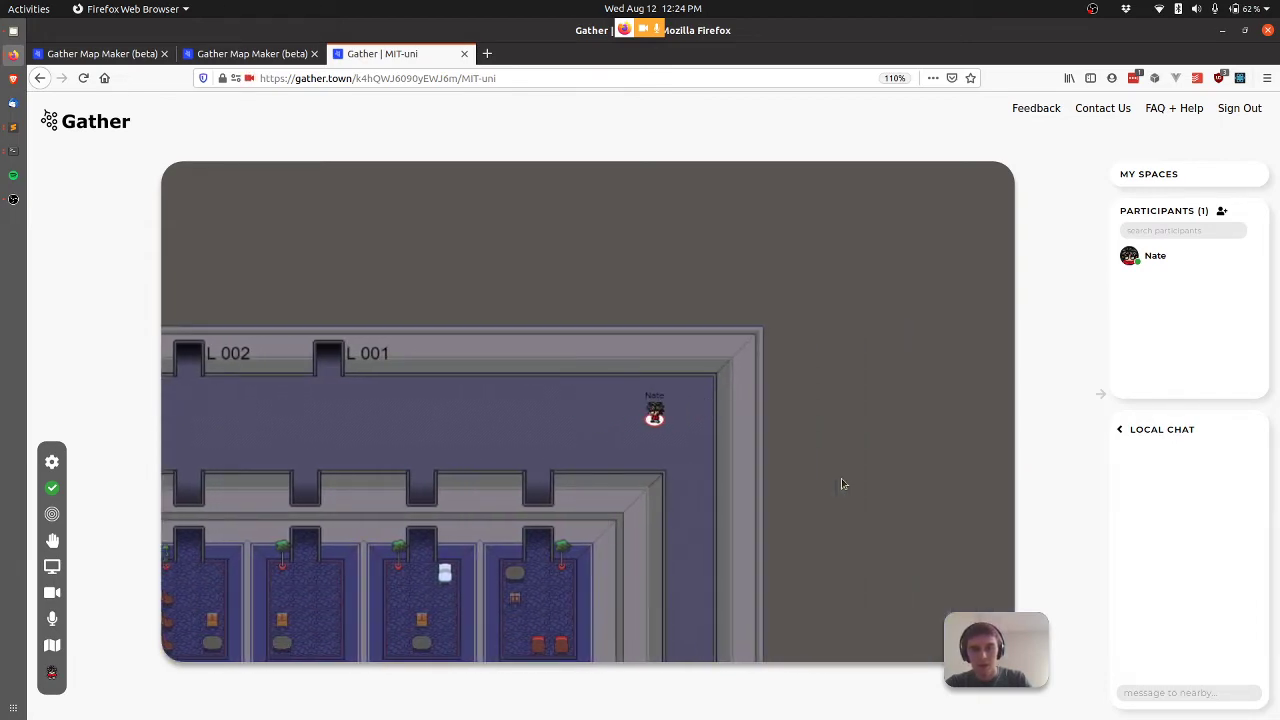
Walk the avatar west from the northeast corner along the outer corridor to the L 003 doorway
key(Left)
key(Left)
key(Left)
key(Left)
key(Left)
key(Left)
key(Left)
key(Left)
key(Left)
key(Left)
key(Left)
key(Left)
key(Left)
key(Left)
key(Left)
key(Left)
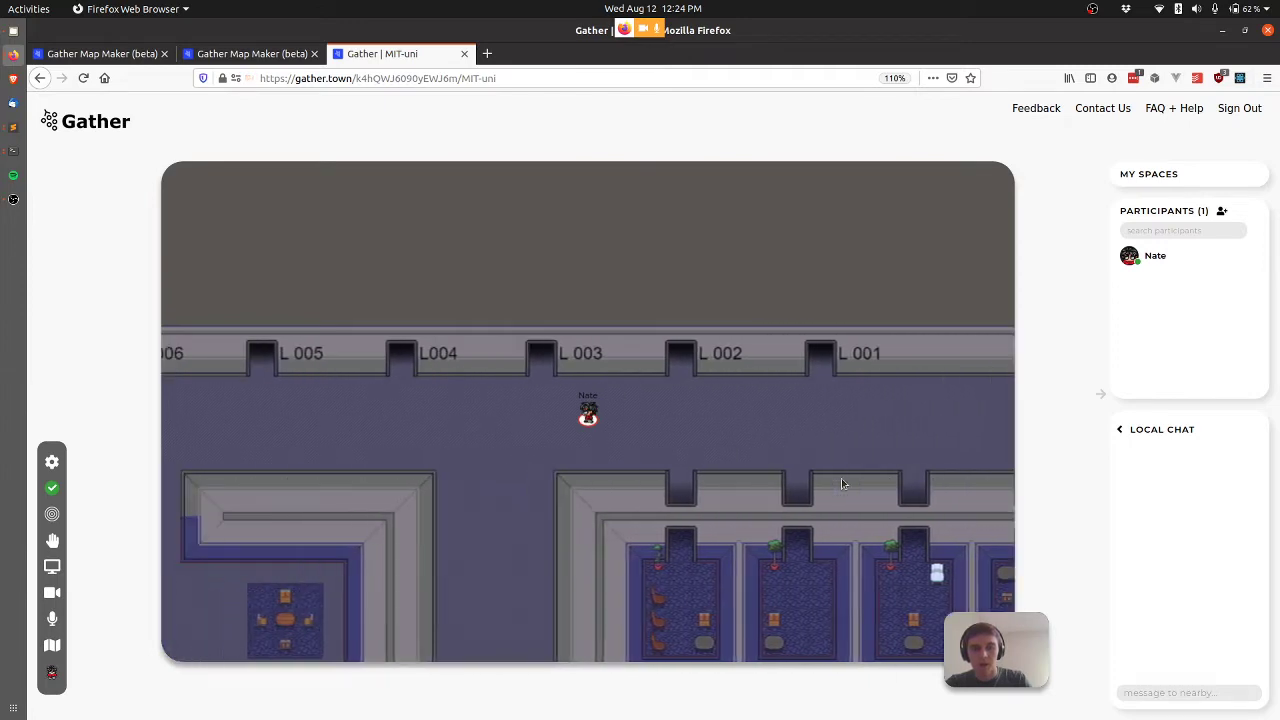
Walk the avatar further west along the outer corridor past L 004 and L 005 to the L 006 doorway
key(Left)
key(Left)
key(Left)
key(Left)
key(Left)
key(Left)
key(Left)
key(Left)
key(Left)
key(Left)
key(Left)
key(Left)
key(Left)
key(Left)
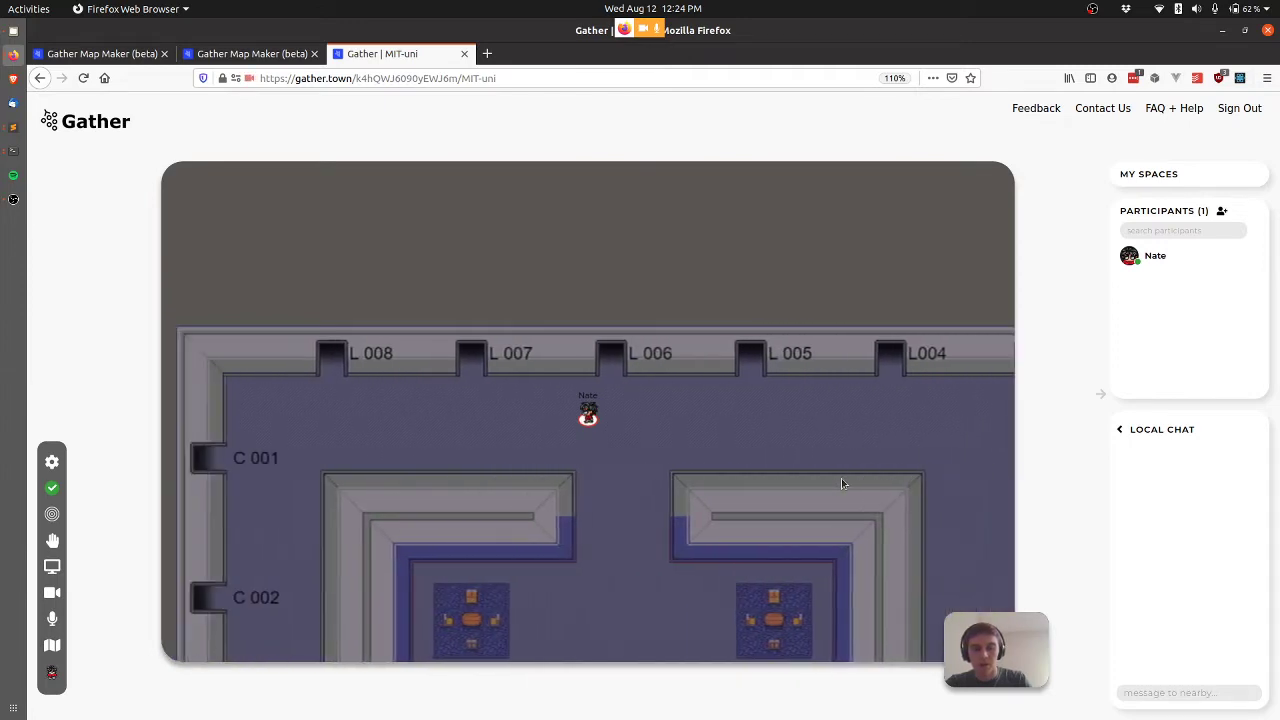
Walk the avatar around the northwest corner and south along the west corridor to just past the C 002 doorway
key(Left)
key(Left)
key(Left)
key(Left)
key(Left)
key(Left)
key(Left)
key(Left)
key(Left)
key(Down)
key(Down)
key(Down)
key(Down)
key(Down)
key(Down)
key(Down)
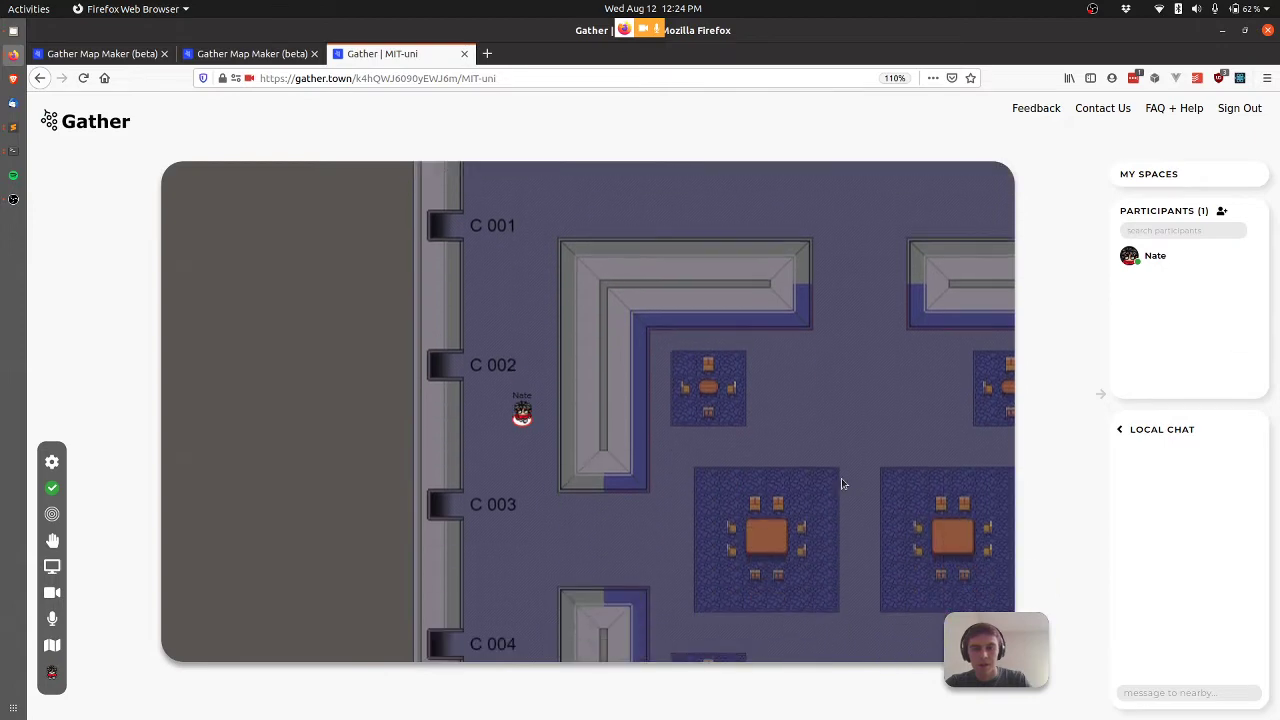
Walk the avatar south along the west corridor from C 002 to between the C 005 and C 006 doorways
key(Down)
key(Down)
key(Down)
key(Down)
key(Down)
key(Down)
key(Down)
key(Down)
key(Down)
key(Down)
key(Down)
key(Down)
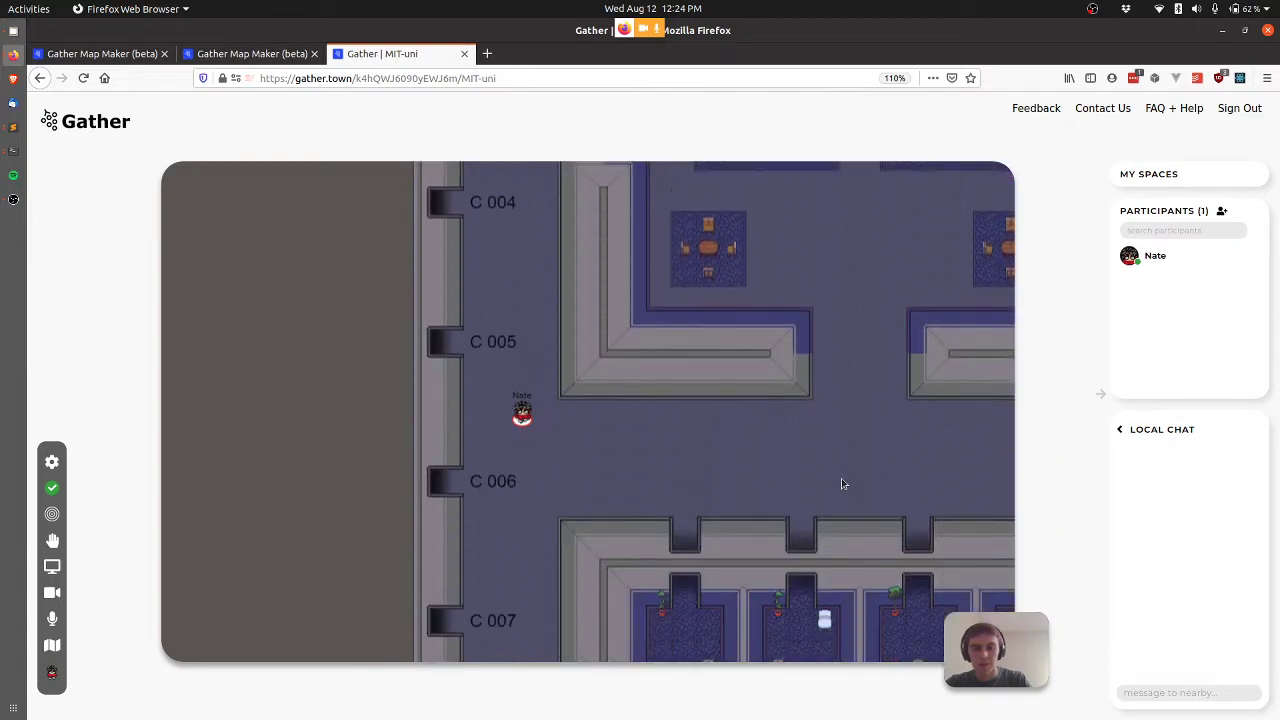
Walk the avatar slightly further south, then back north along the west corridor to between C 004 and C 005
key(Down)
key(Down)
key(Up)
key(Up)
key(Up)
key(Up)
key(Up)
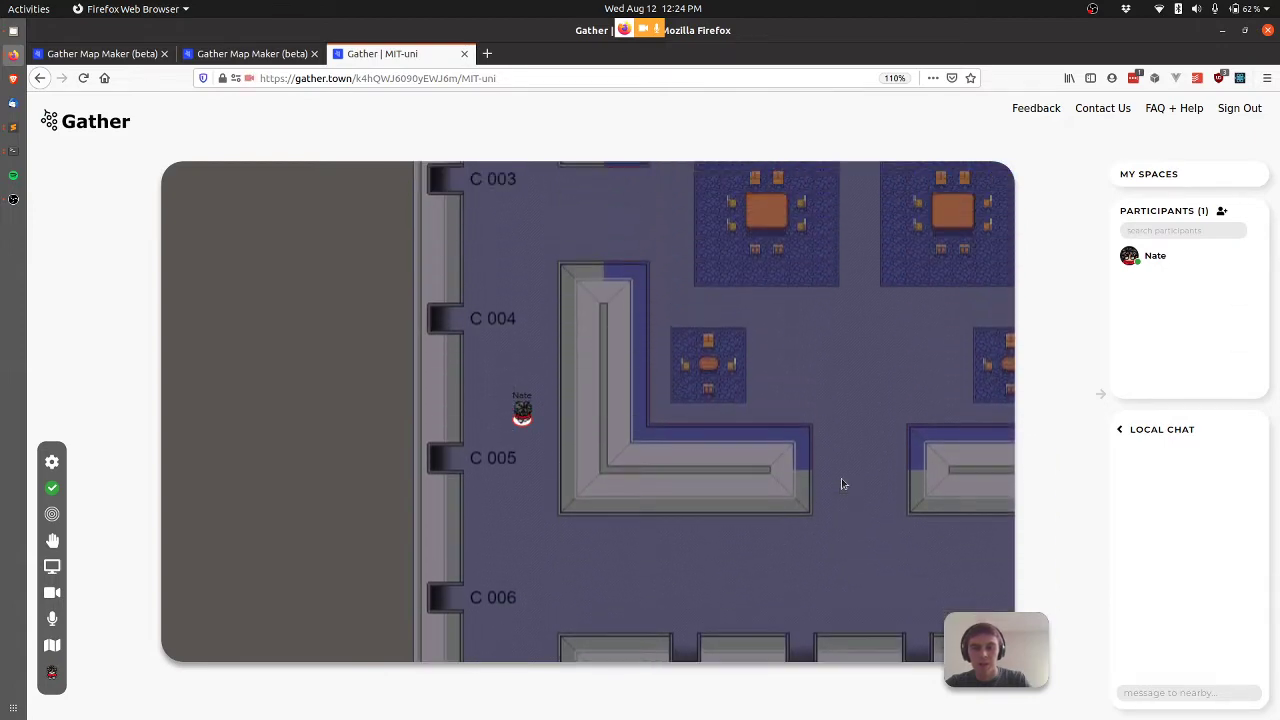
key(Up)
Return to the first map maker page and import the MIT-uni-common map from the database
key(ctrl+Tab)
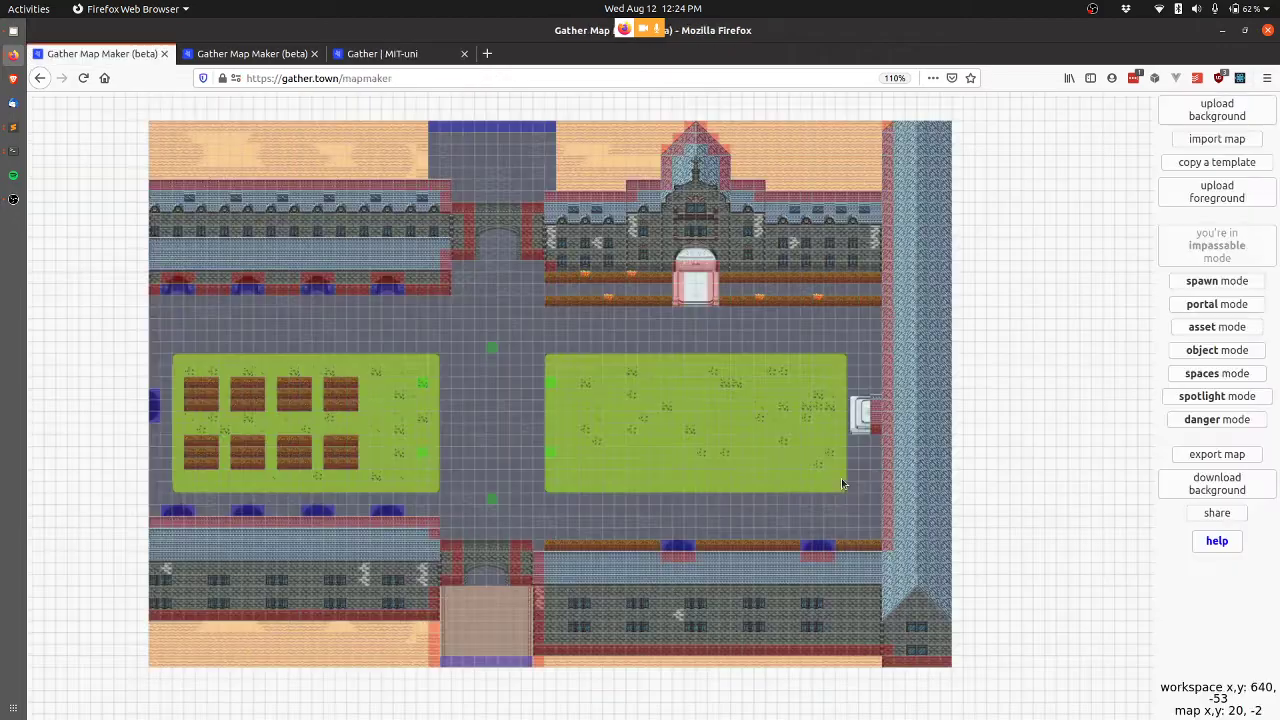
click(1236, 145)
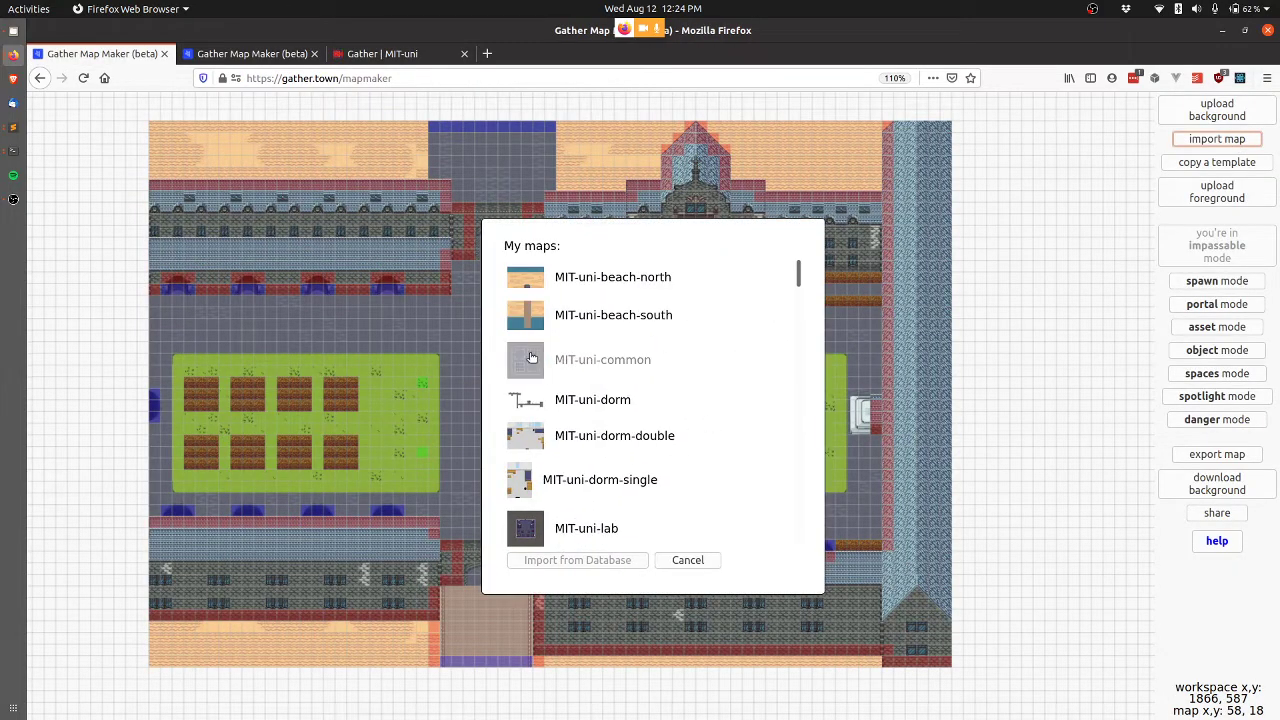
click(531, 358)
click(617, 562)
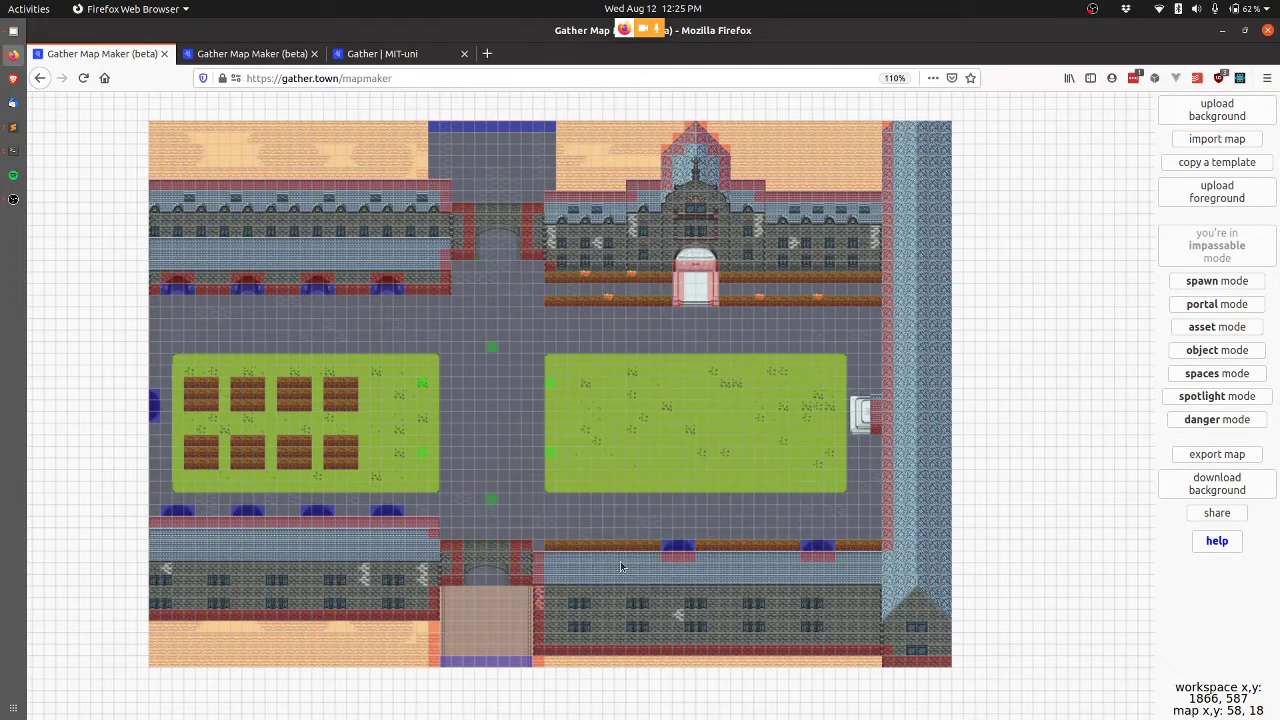
Switch the MIT-uni-common map editor to spaces mode with private space ID 21 and colored set to no
scroll(752, 403, down, 1)
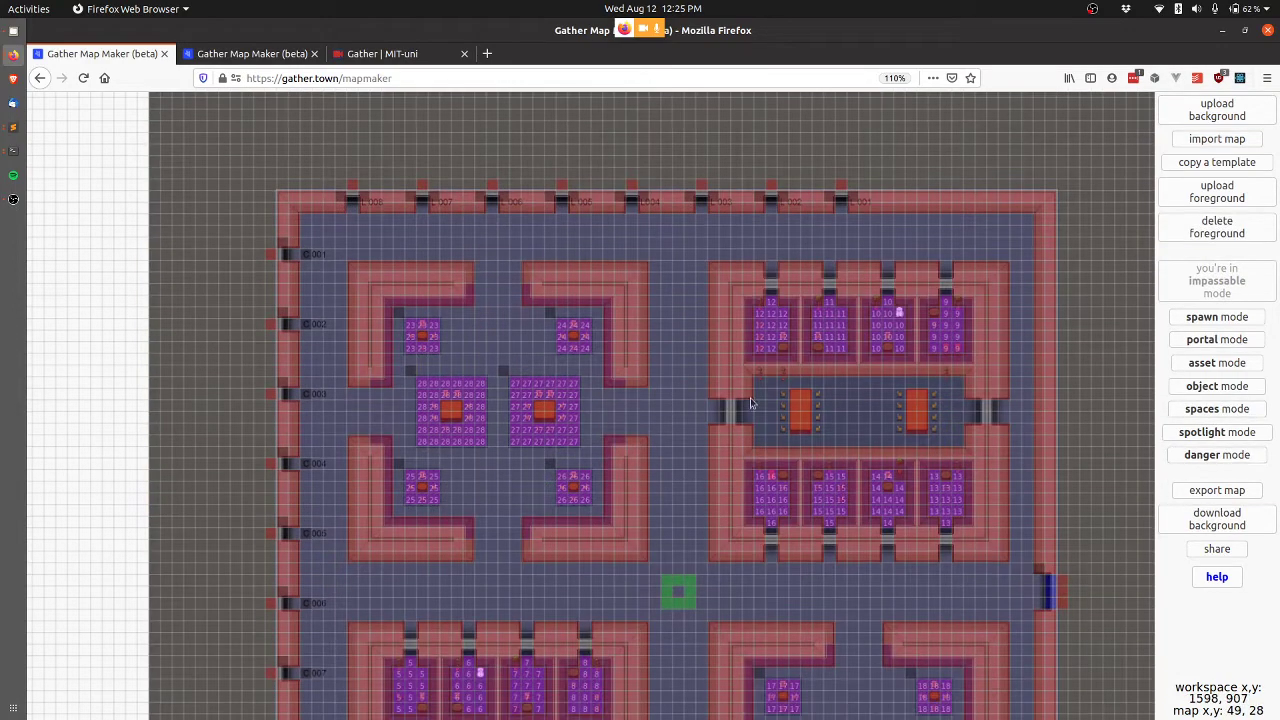
scroll(752, 403, down, 6)
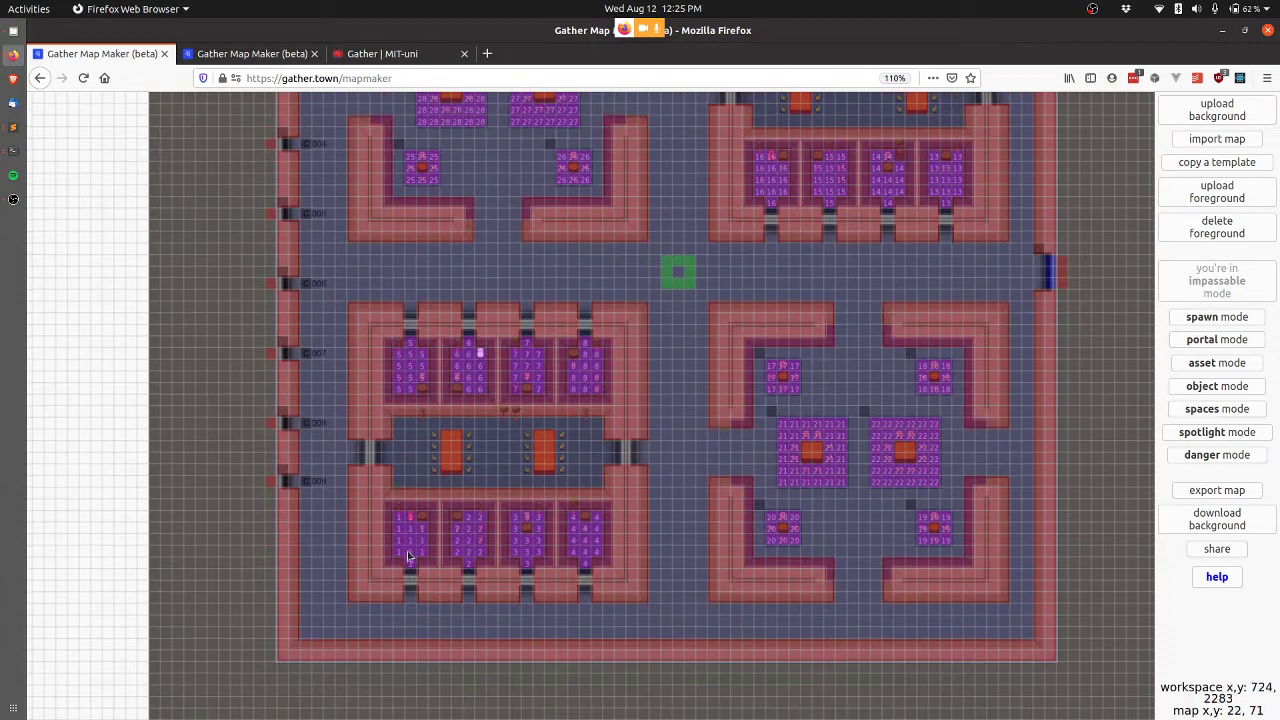
scroll(844, 468, up, 5)
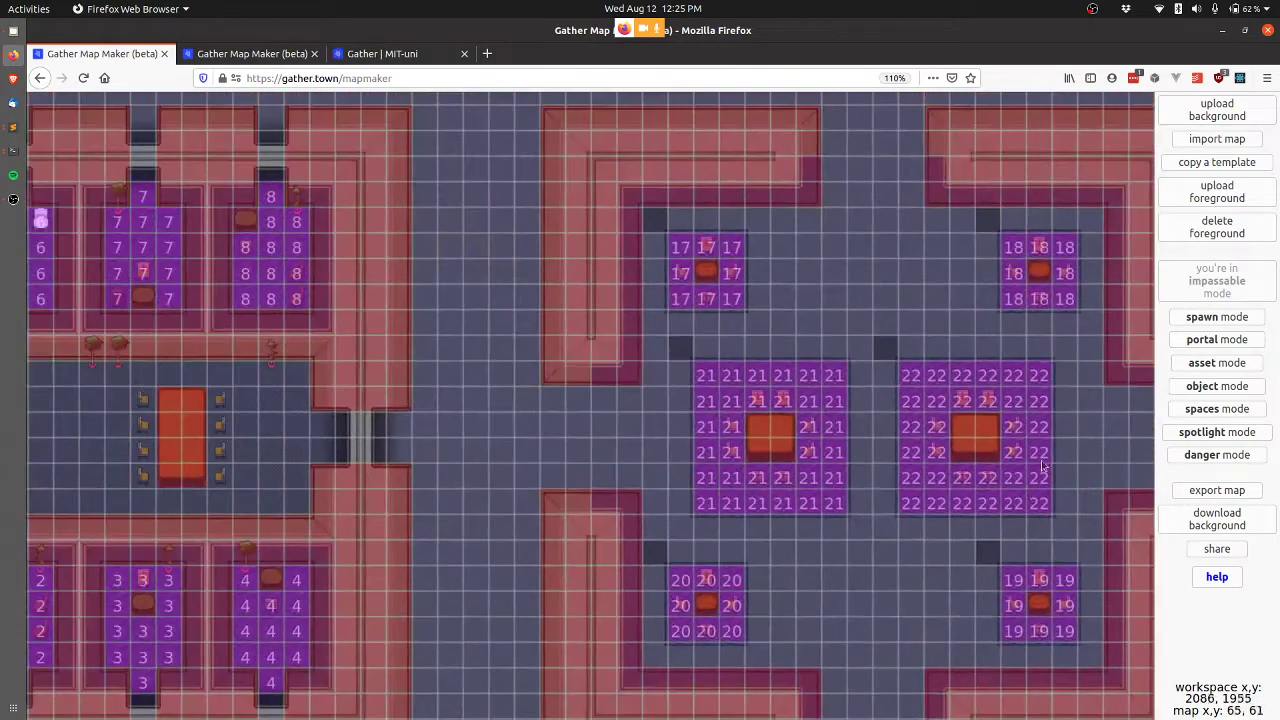
click(1211, 410)
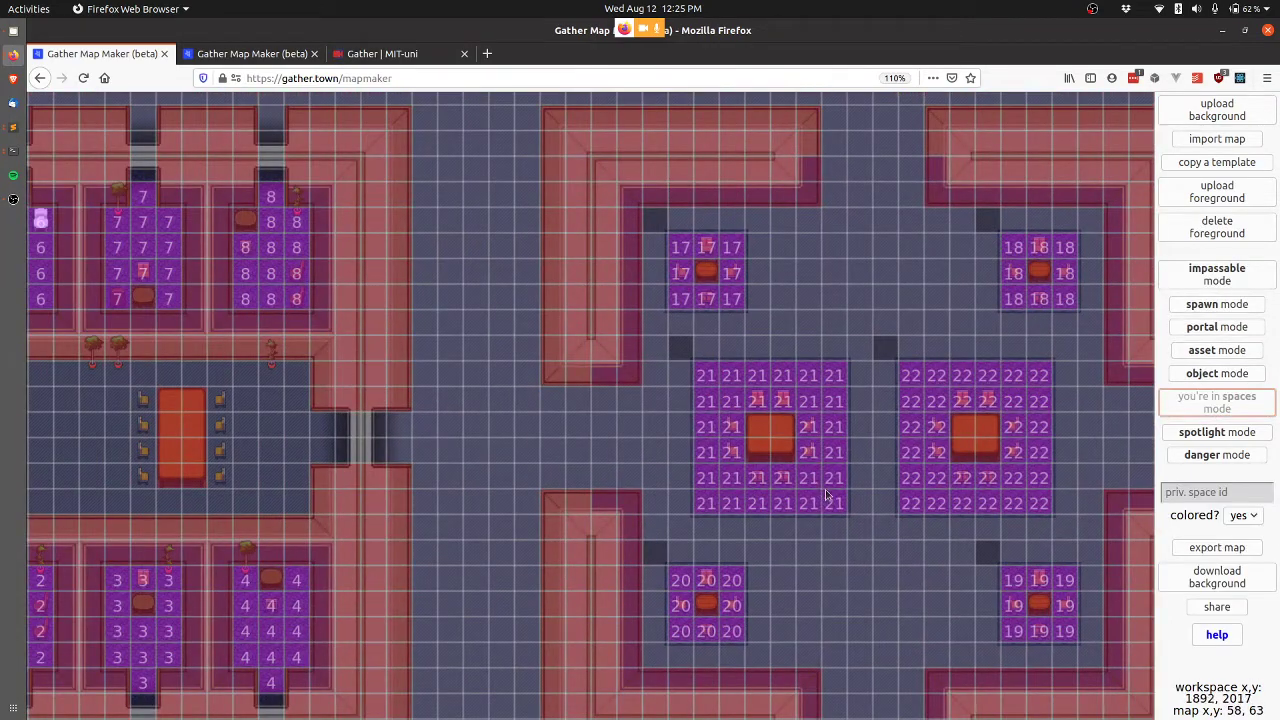
click(1191, 492)
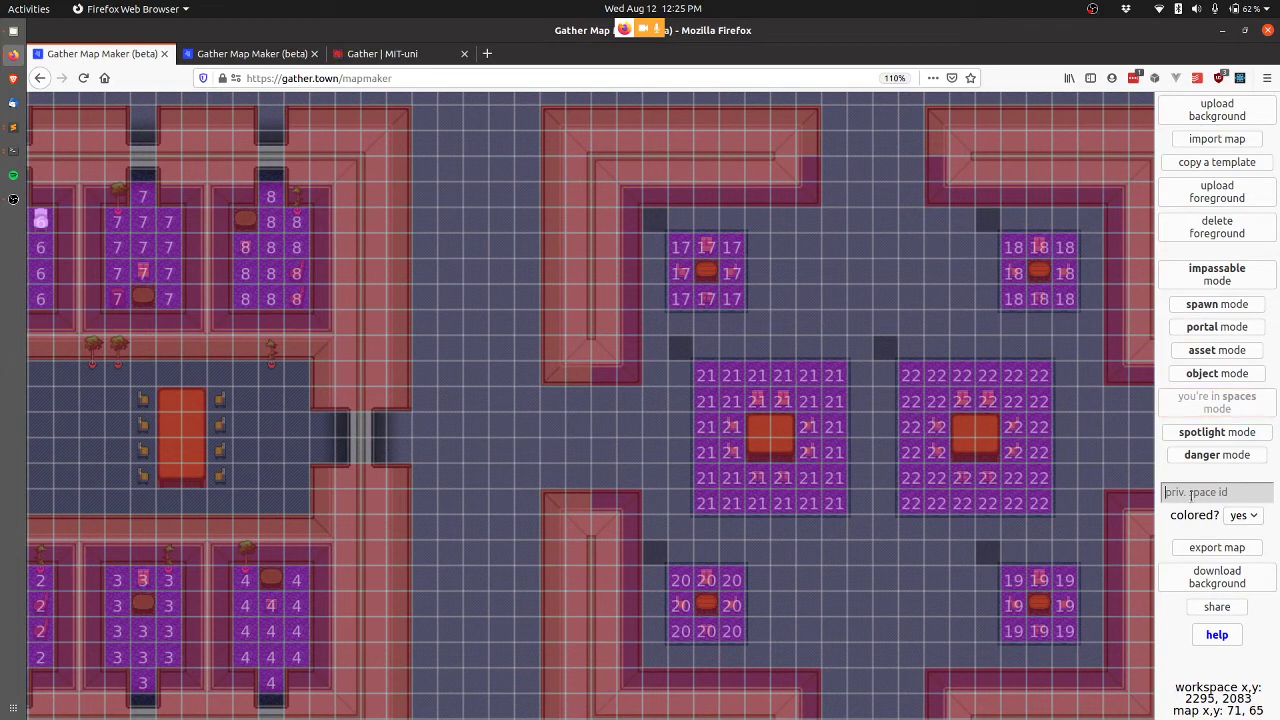
text(21)
click(1240, 516)
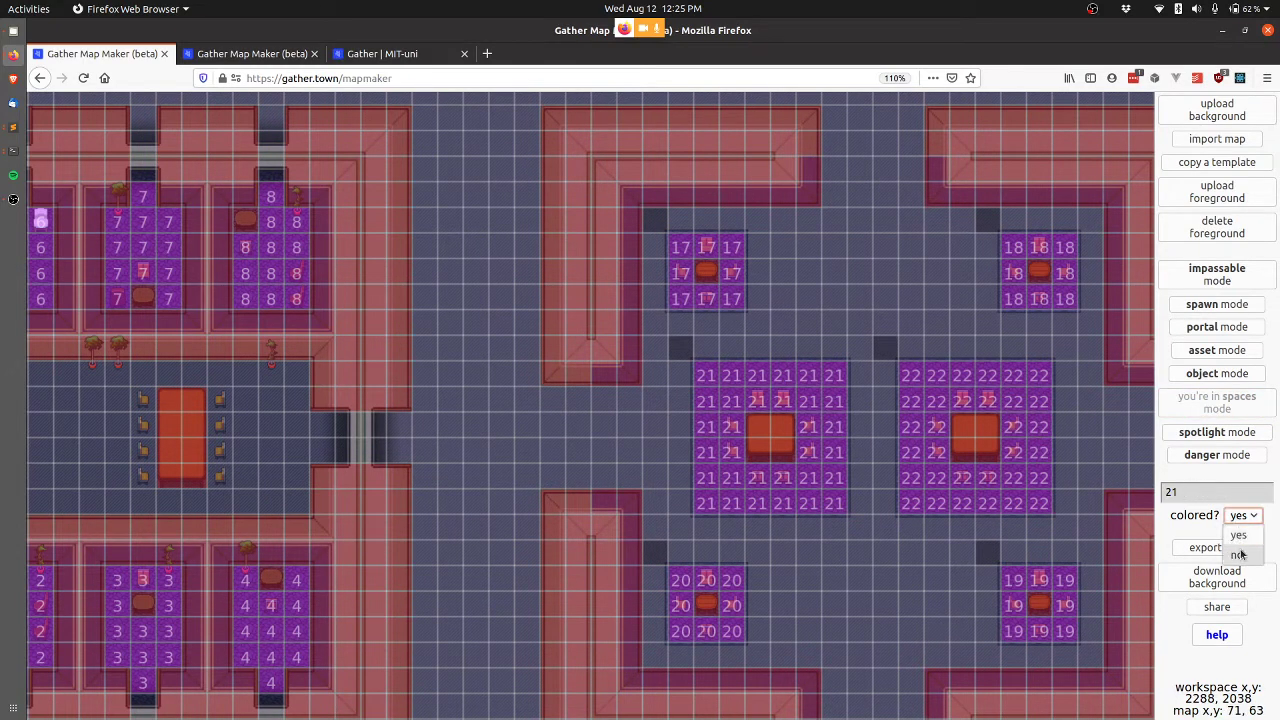
click(1240, 554)
Erase the westernmost column of private space 21 tiles and repaint it with the same space ID
click(706, 508)
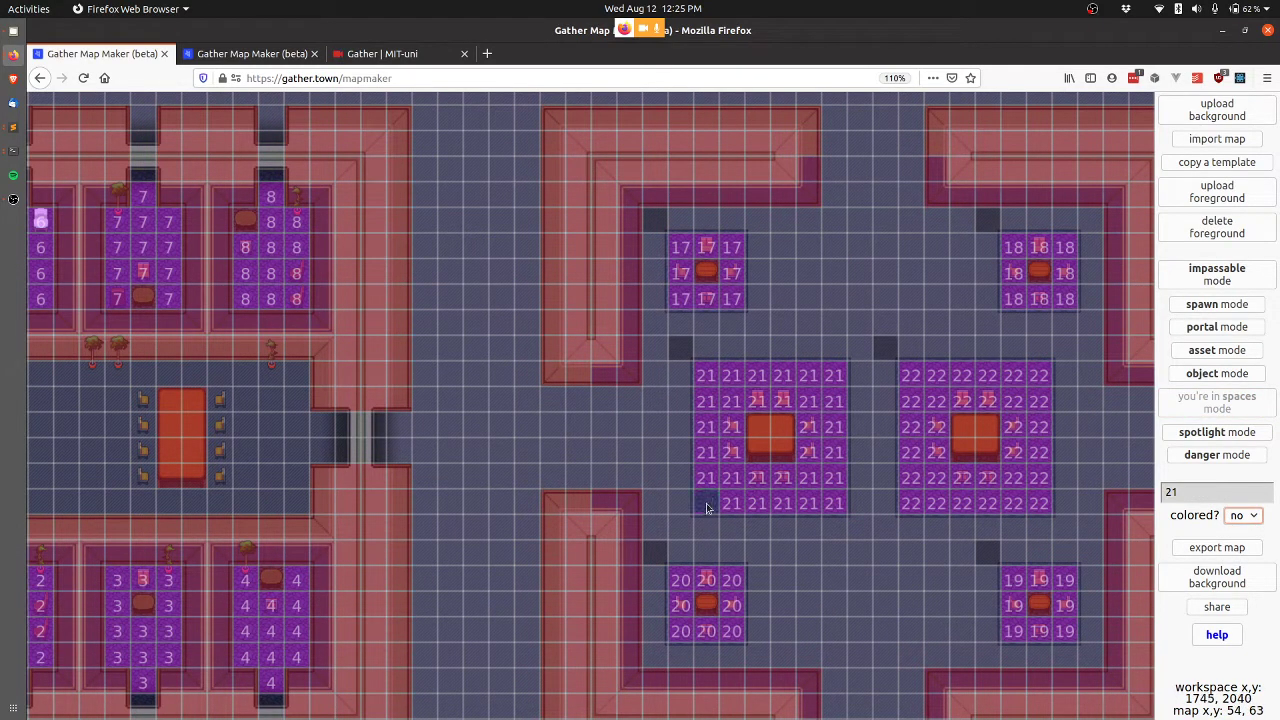
drag(706, 508, 706, 387)
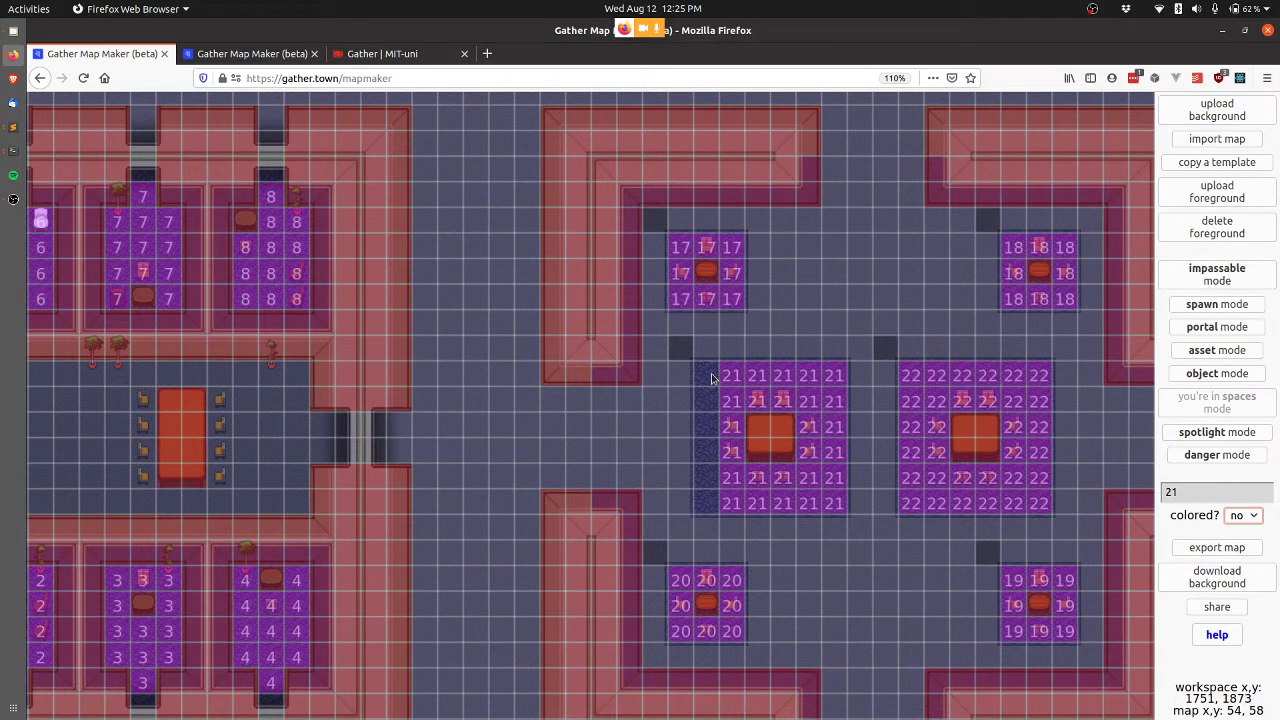
drag(712, 378, 714, 504)
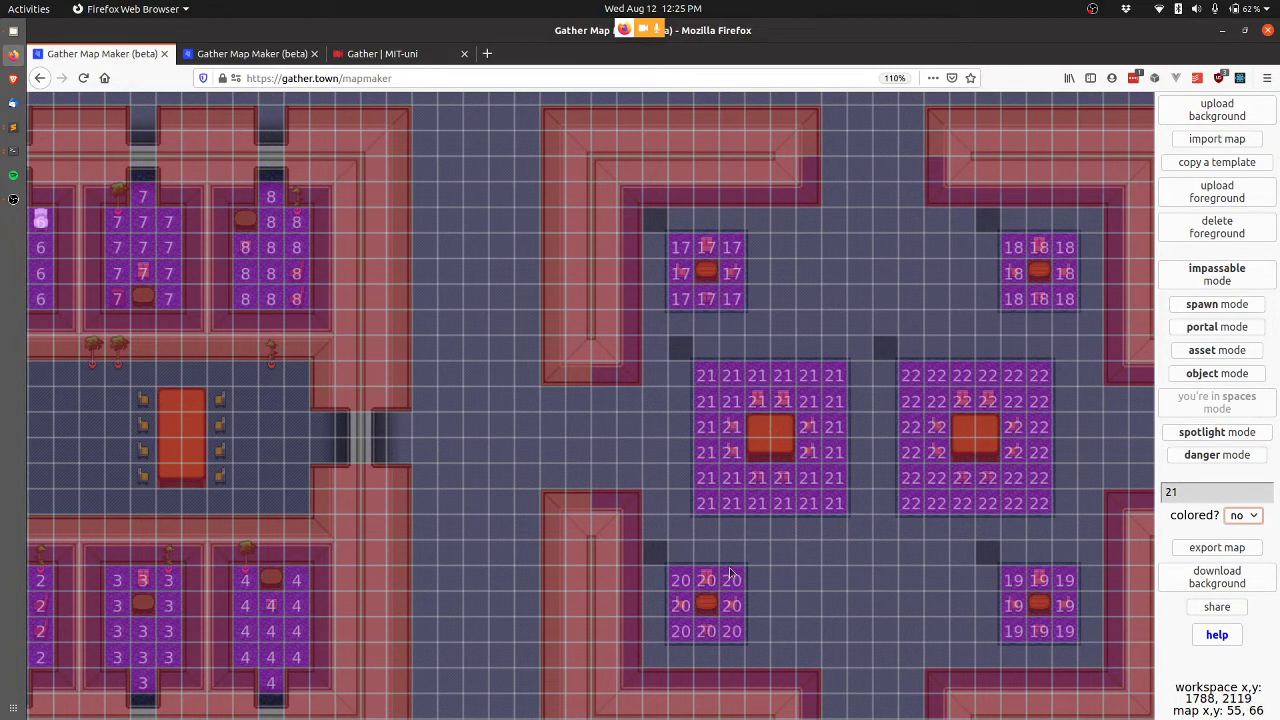
Examine the MIT-uni-common map's private spaces, east portal and the labeled L doorways along the north wall
scroll(931, 553, down, 5)
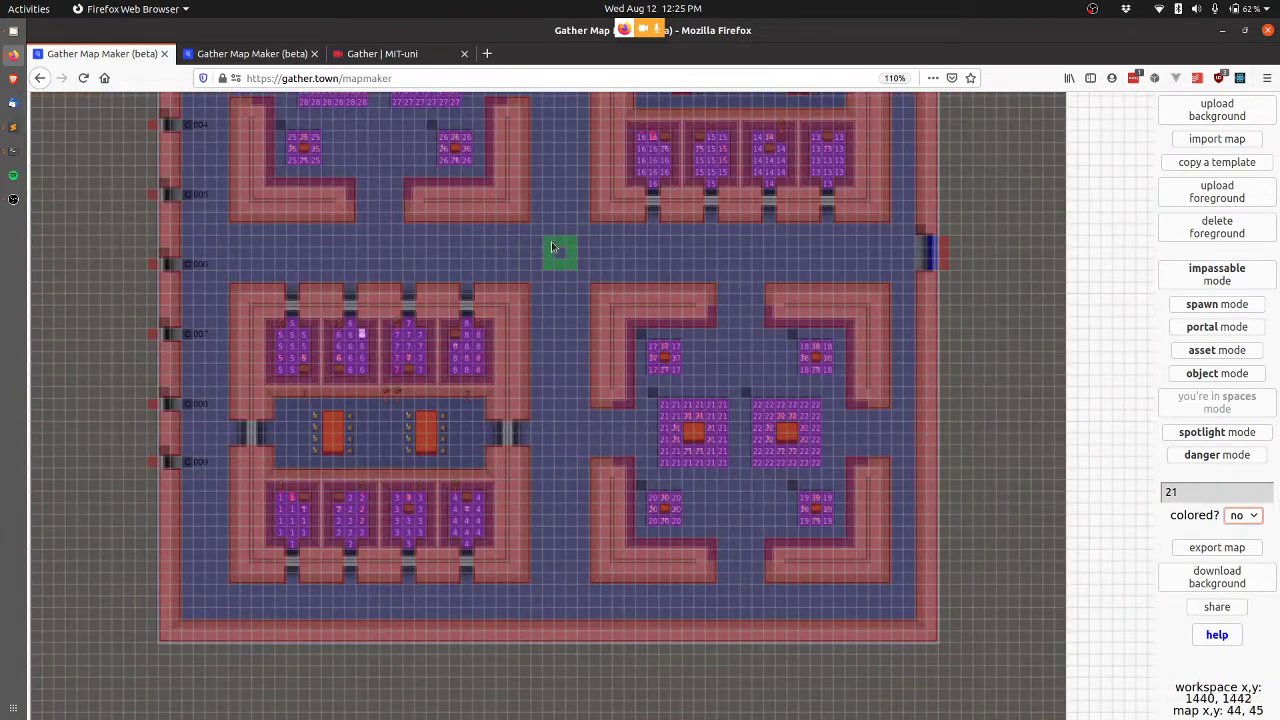
scroll(563, 381, up, 5)
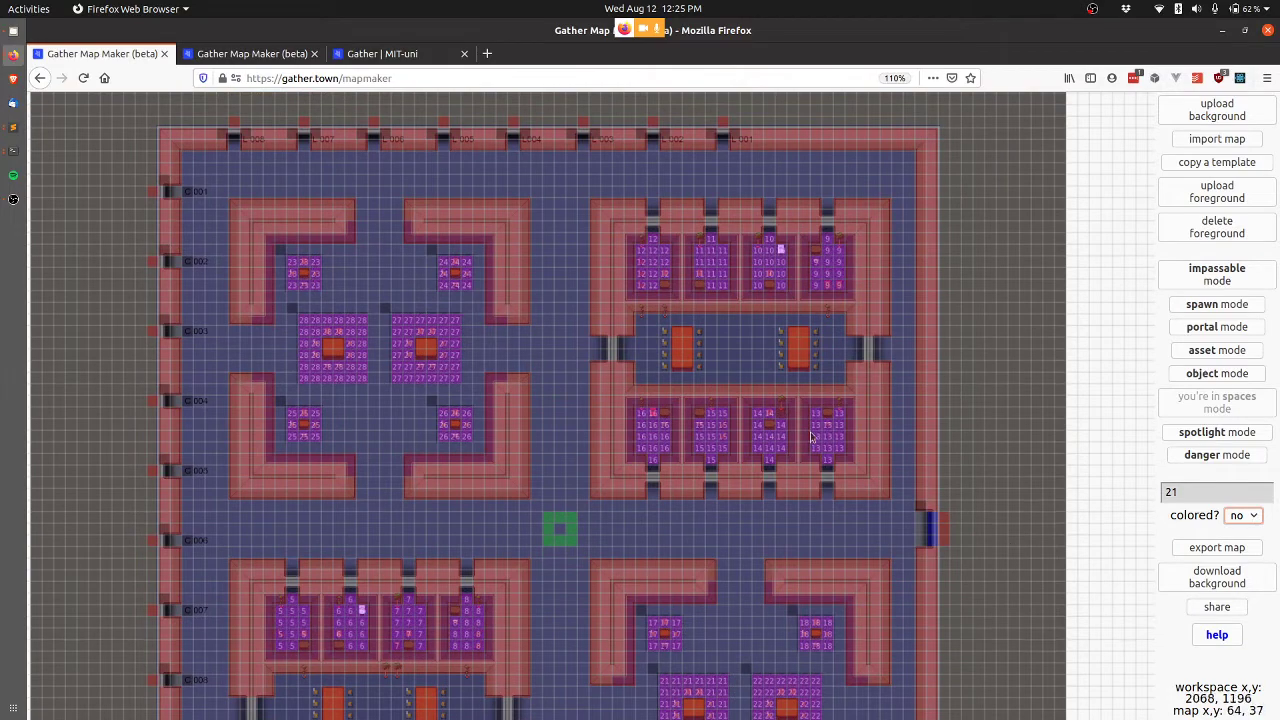
scroll(955, 545, down, 2)
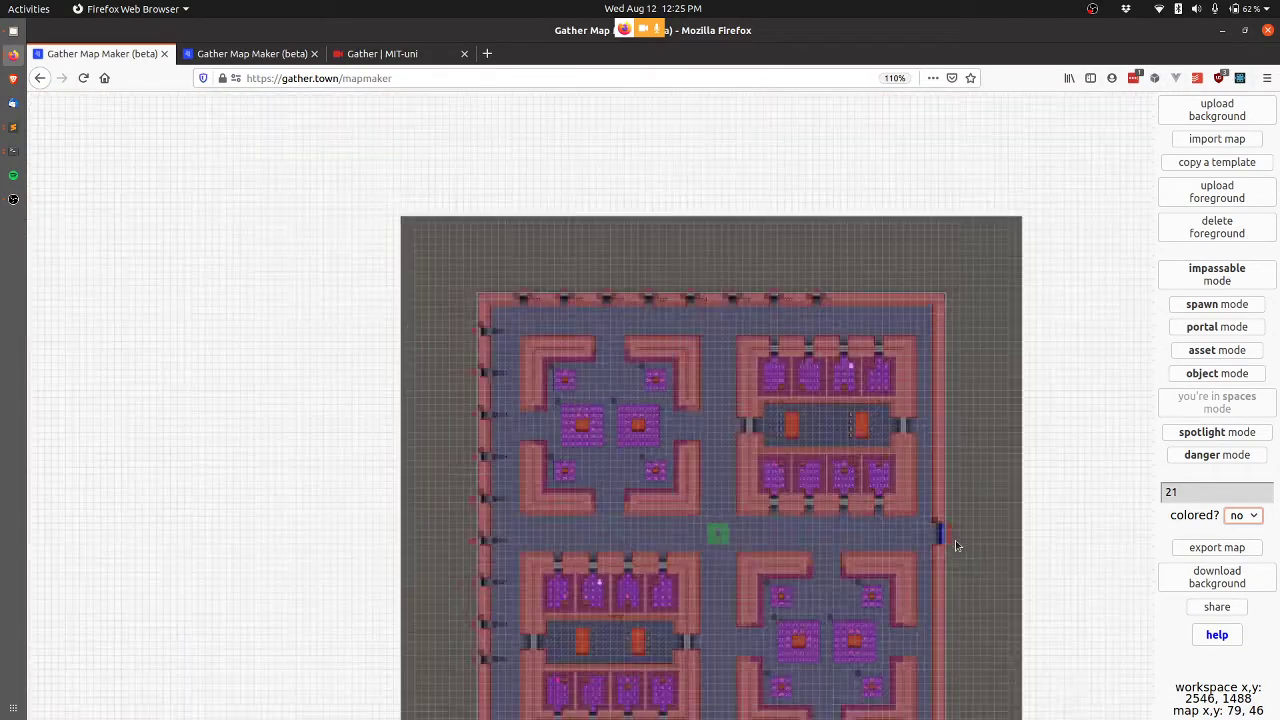
scroll(955, 540, up, 6)
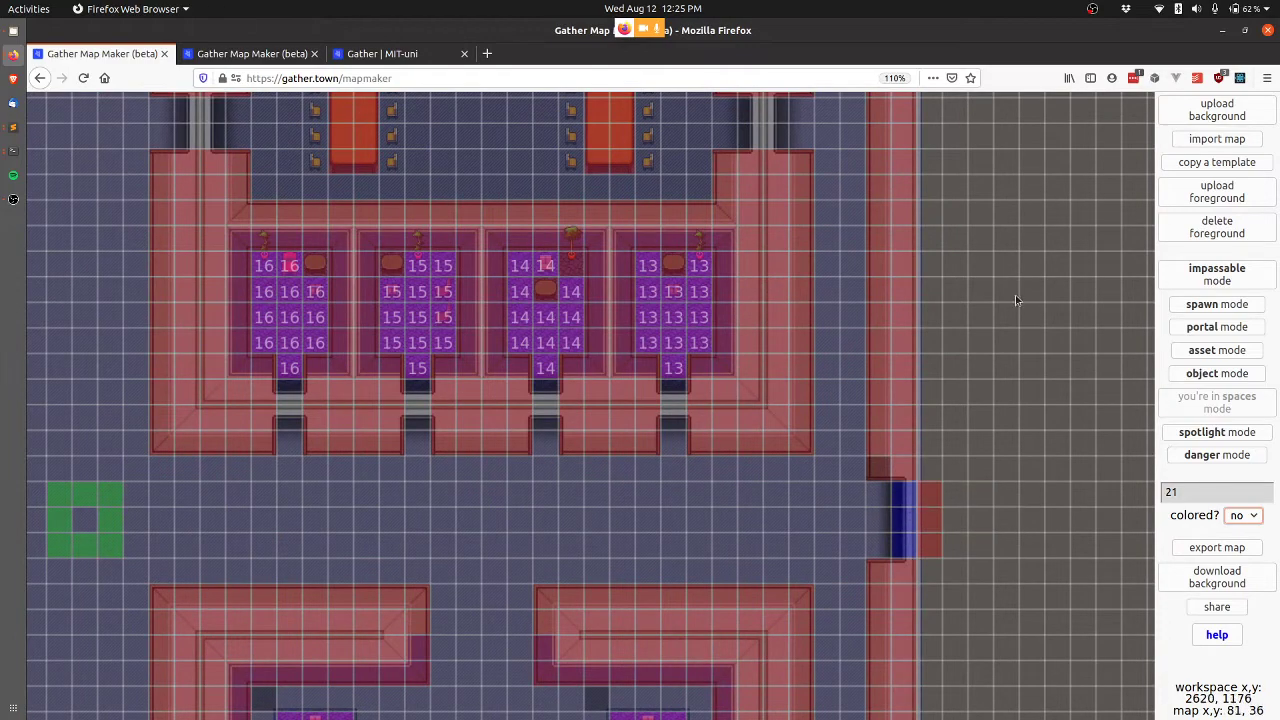
scroll(1015, 300, down, 3)
scroll(1014, 297, down, 3)
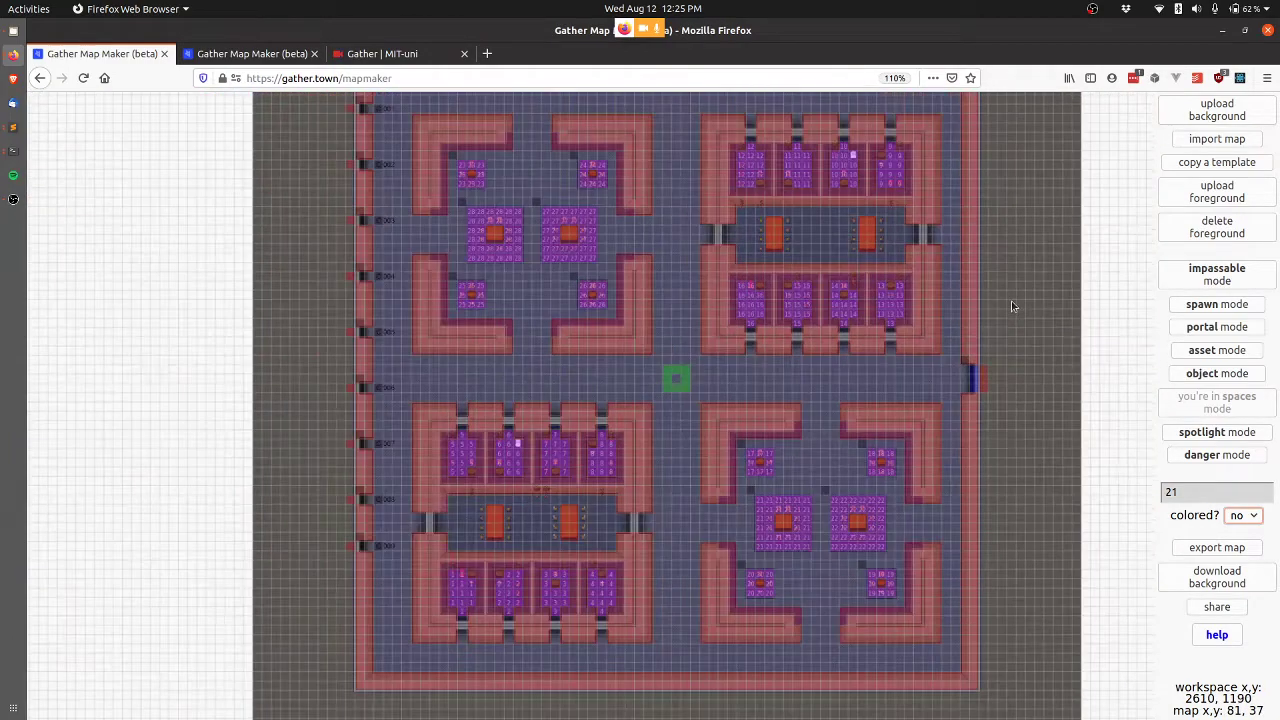
scroll(850, 221, up, 5)
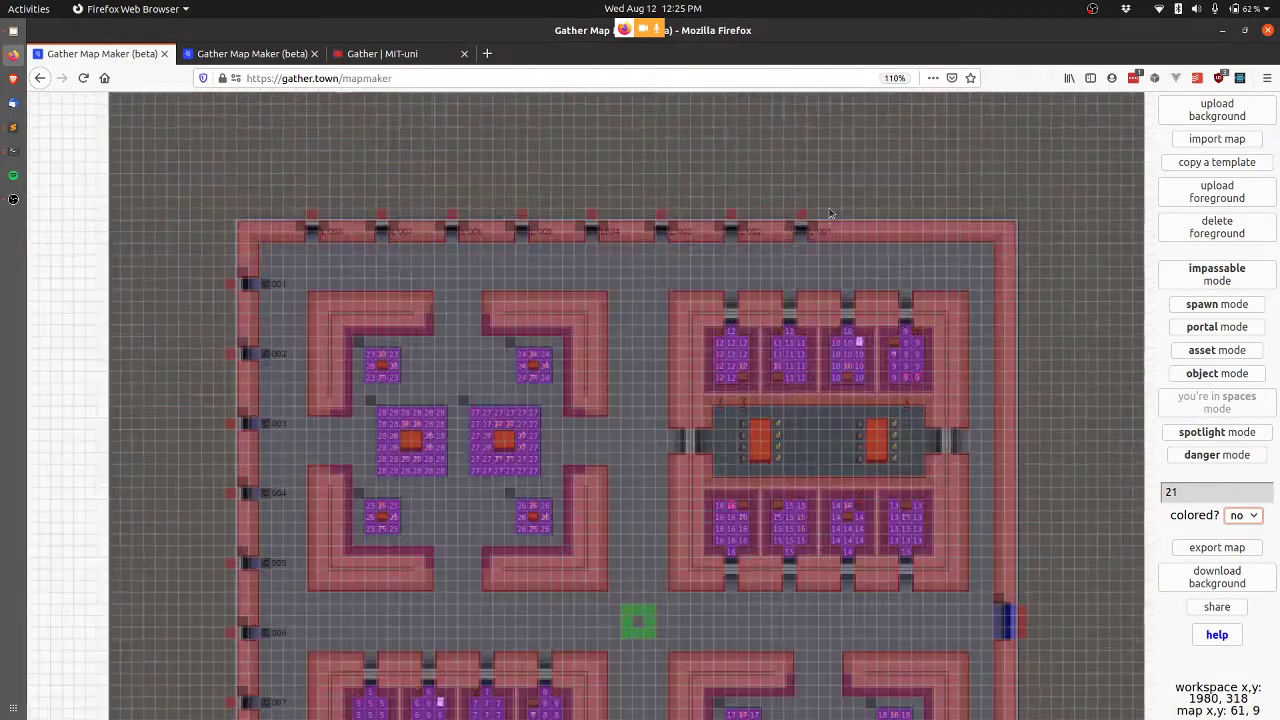
scroll(852, 205, up, 3)
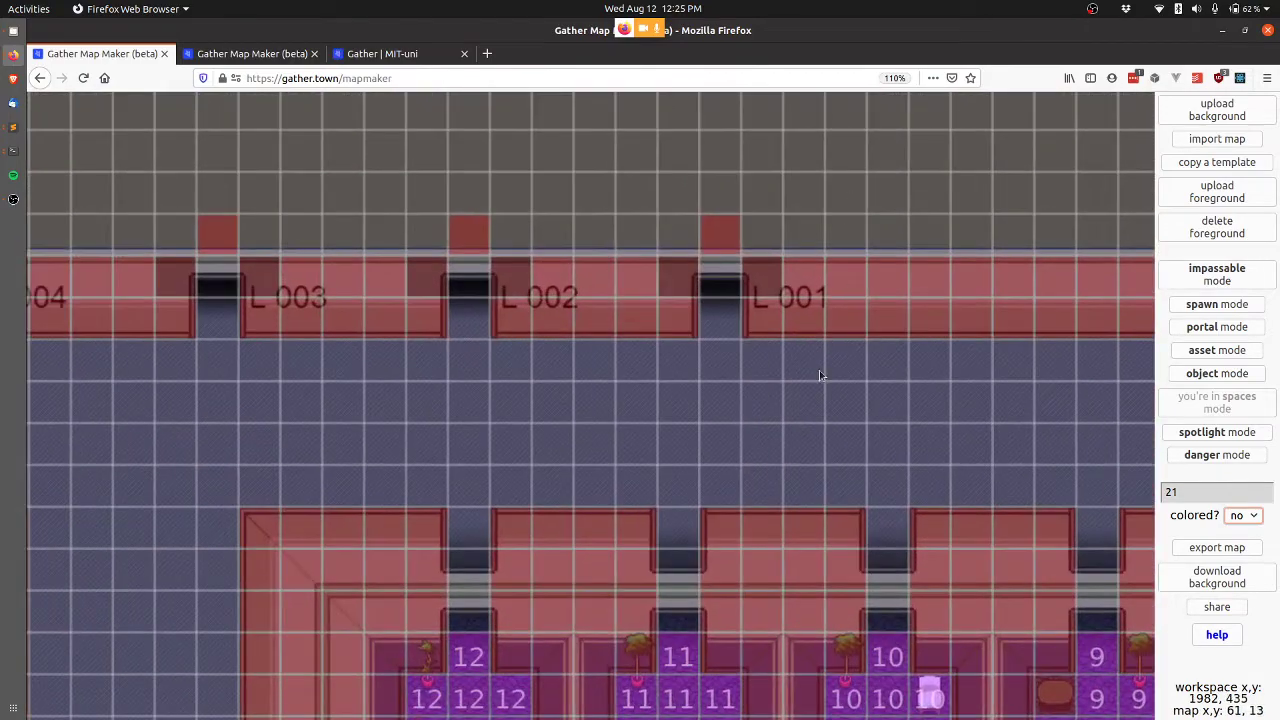
scroll(700, 175, up, 1)
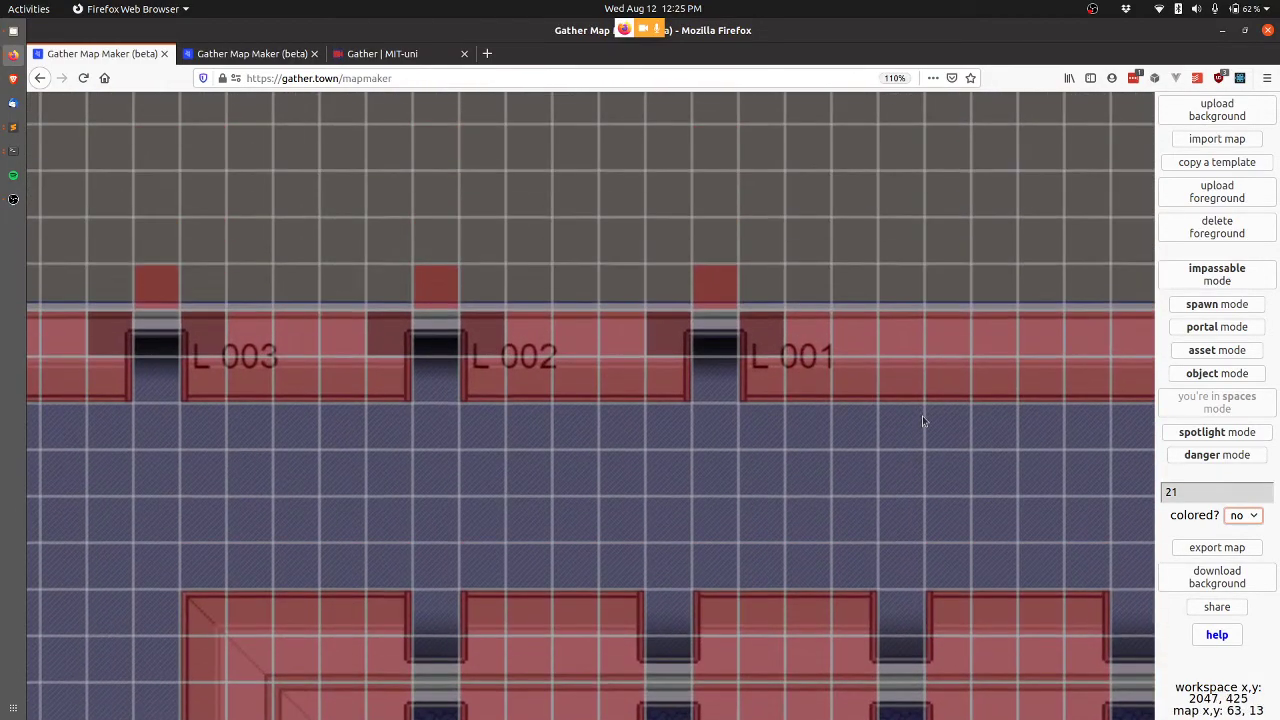
scroll(921, 420, up, 2)
Copy the uni-rec template with the name prefix MIT
click(1248, 163)
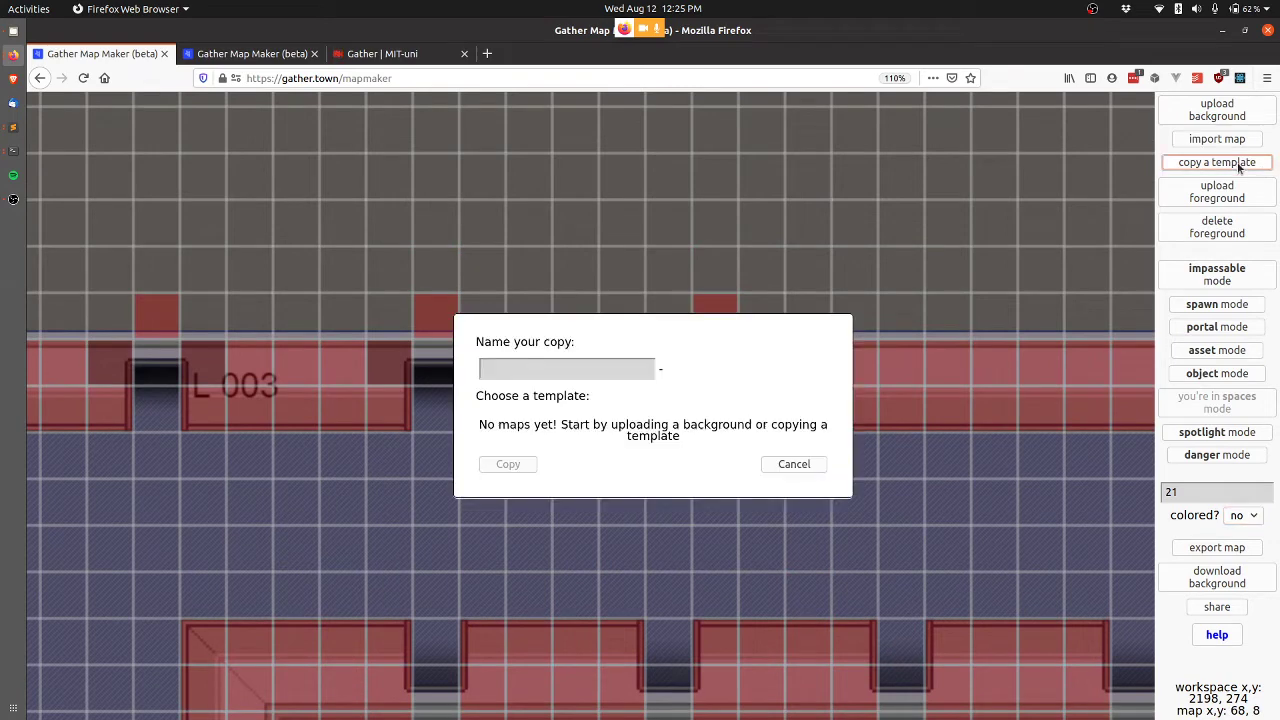
scroll(734, 443, down, 8)
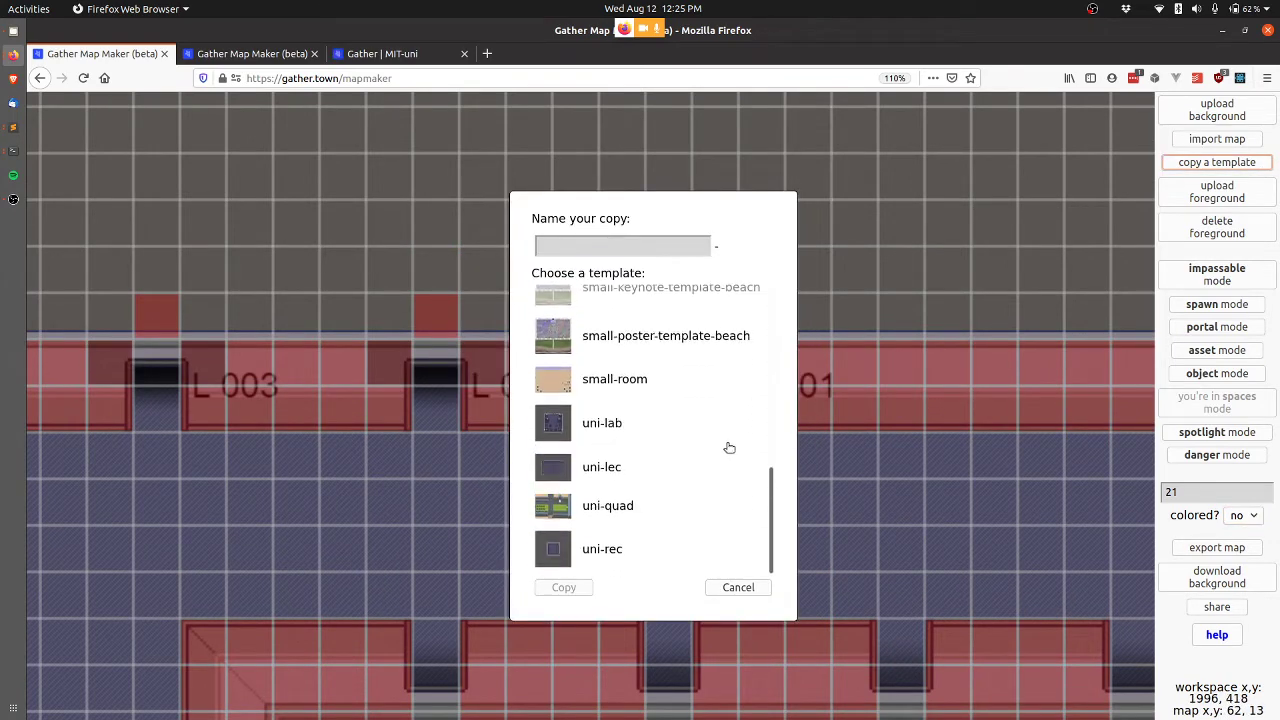
click(614, 553)
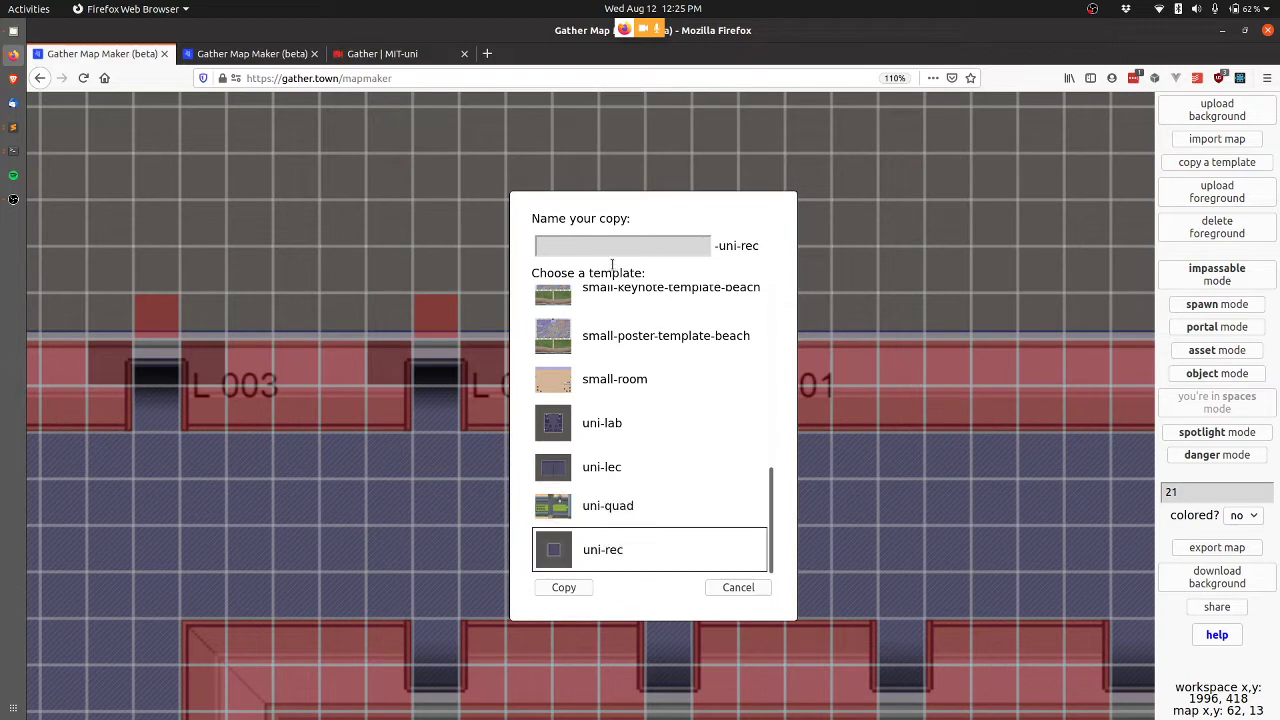
click(565, 588)
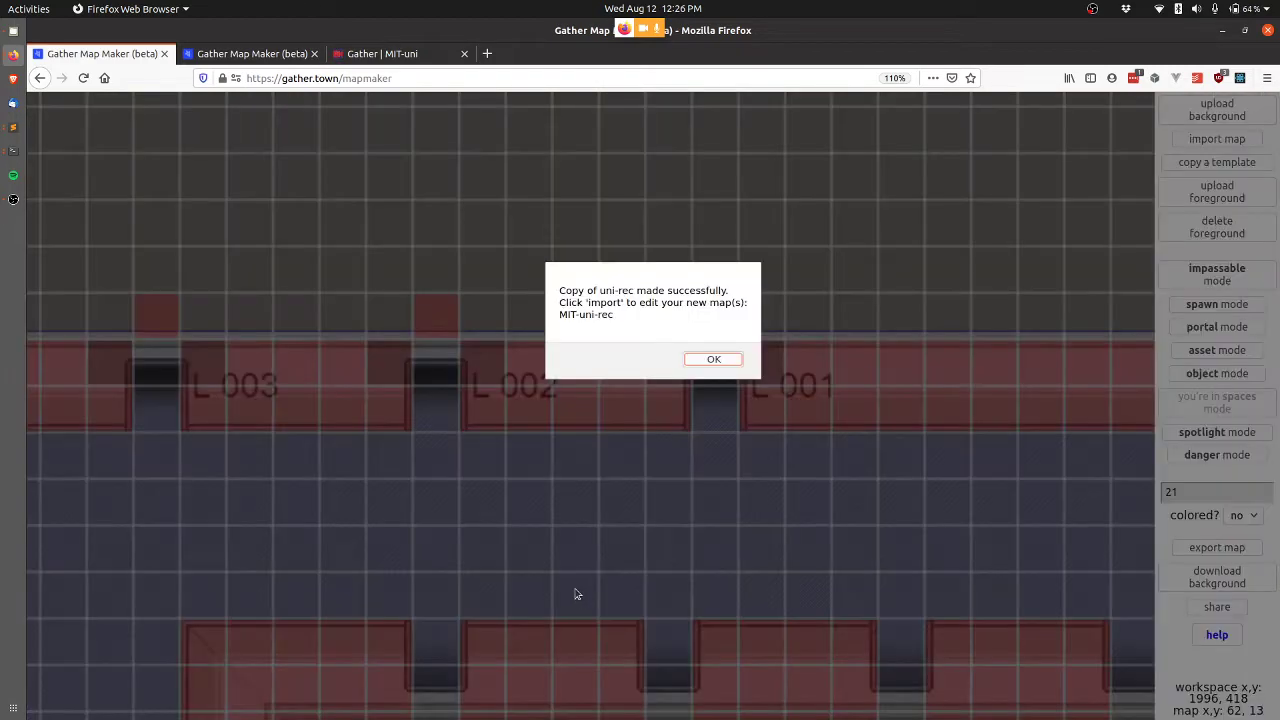
click(713, 359)
Import the MIT-uni-rec map from the database into the second, empty map maker page
click(233, 55)
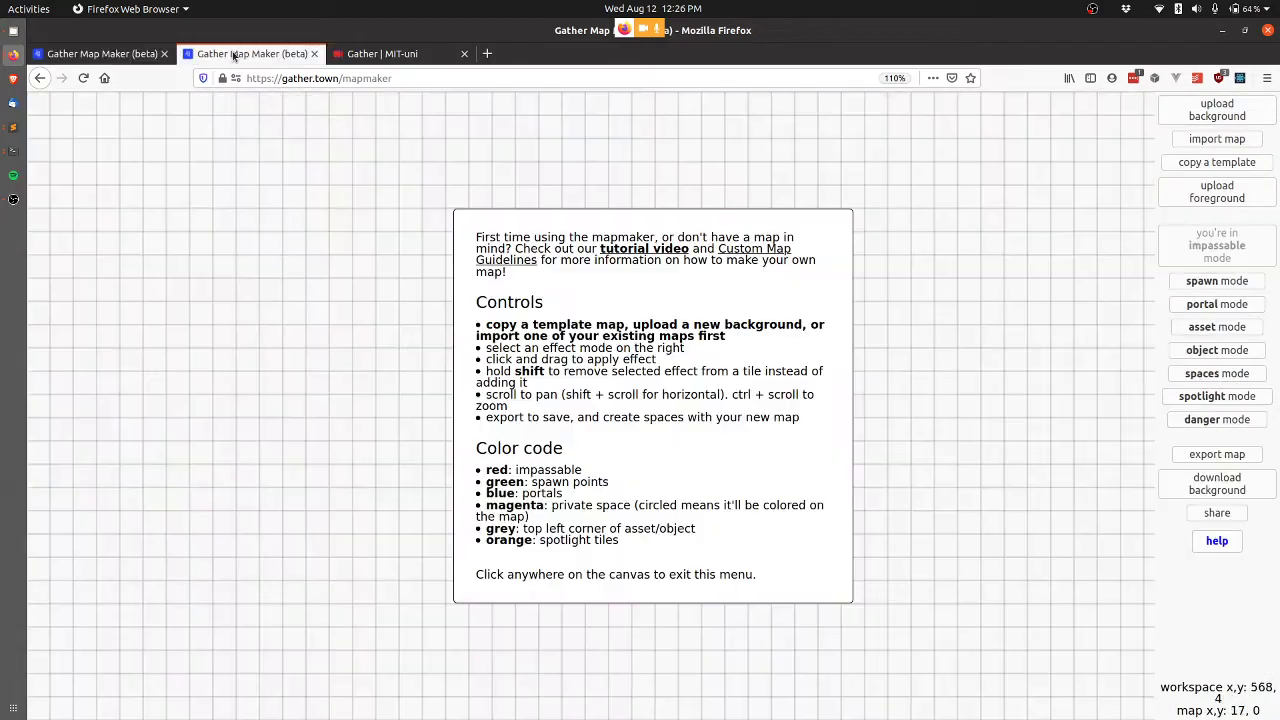
click(915, 349)
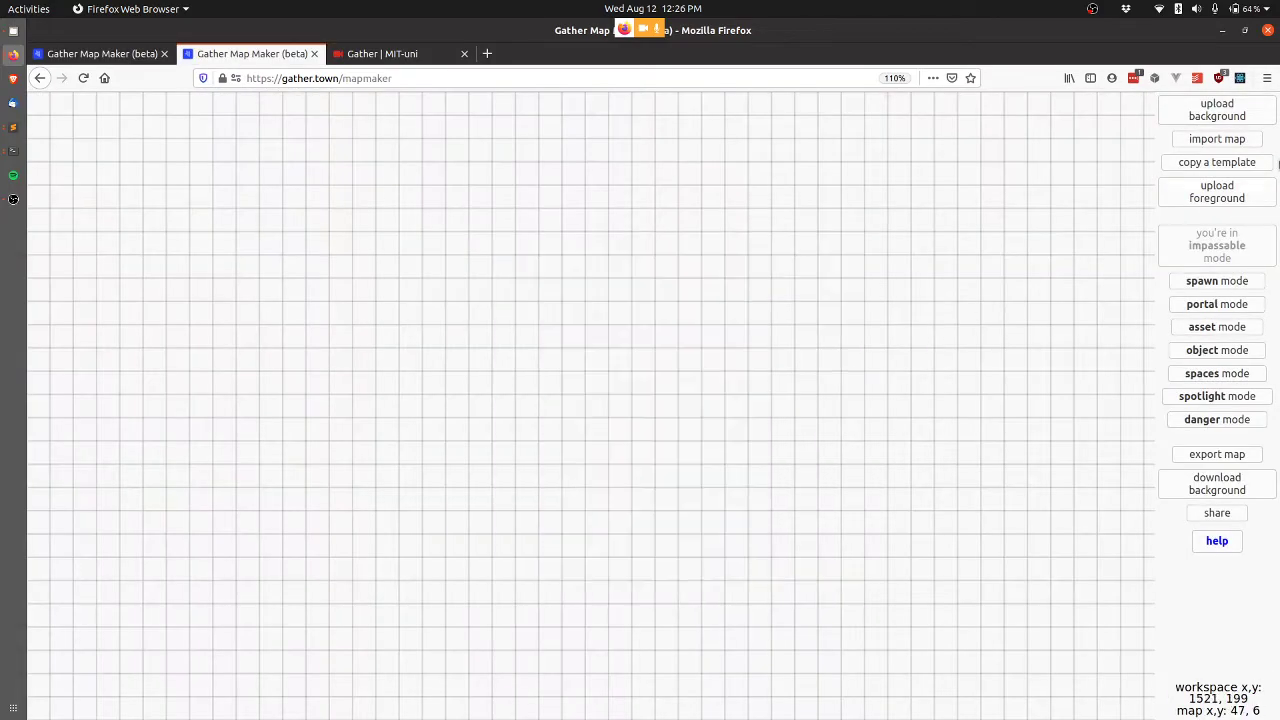
click(1231, 143)
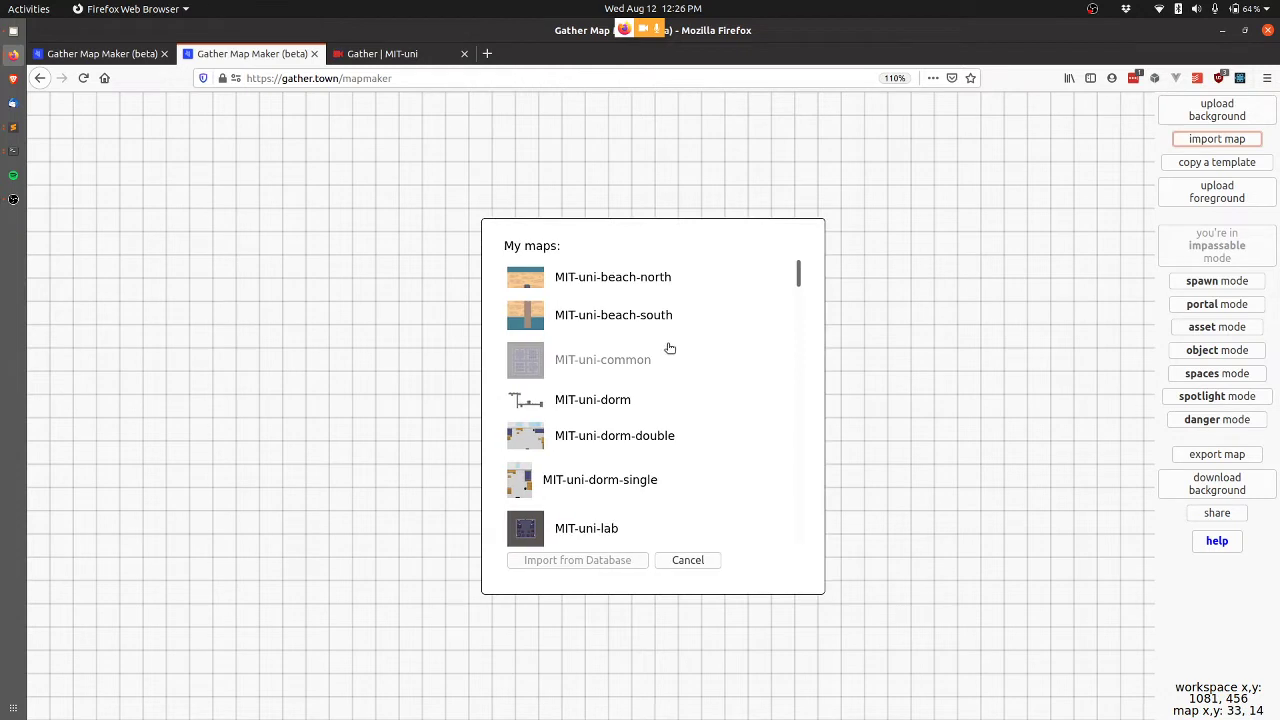
scroll(669, 355, down, 5)
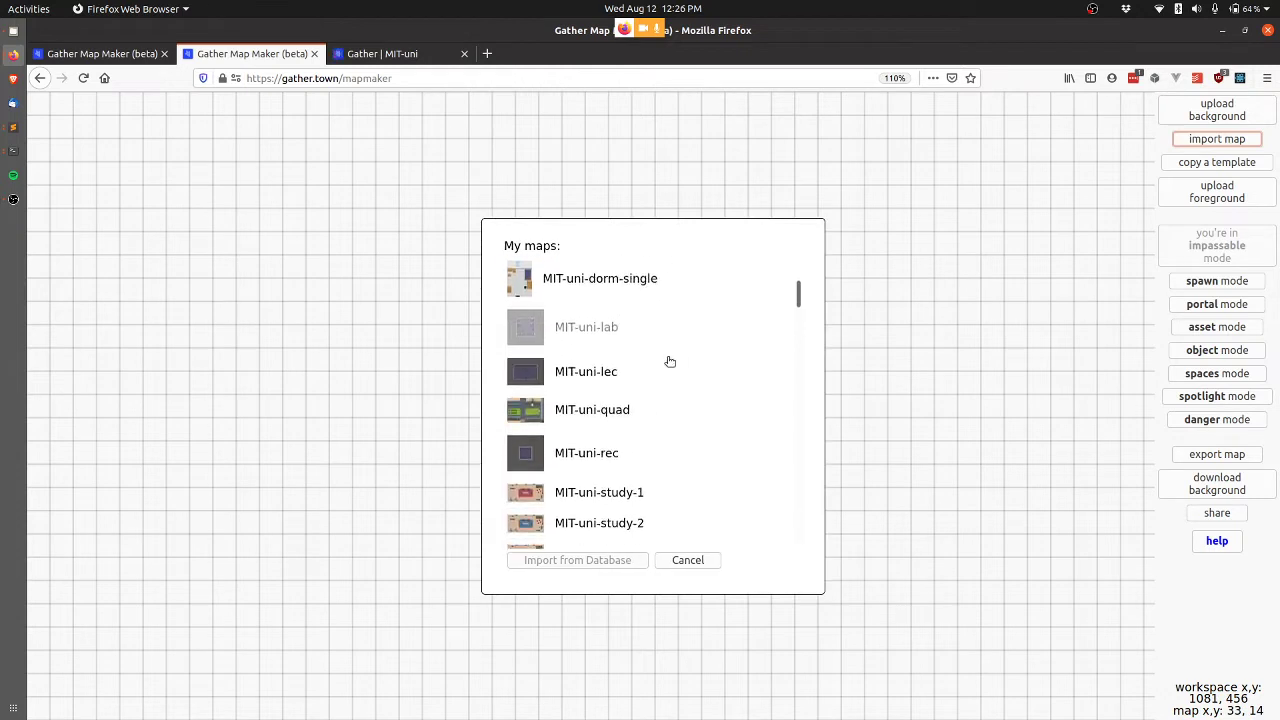
click(599, 438)
click(578, 561)
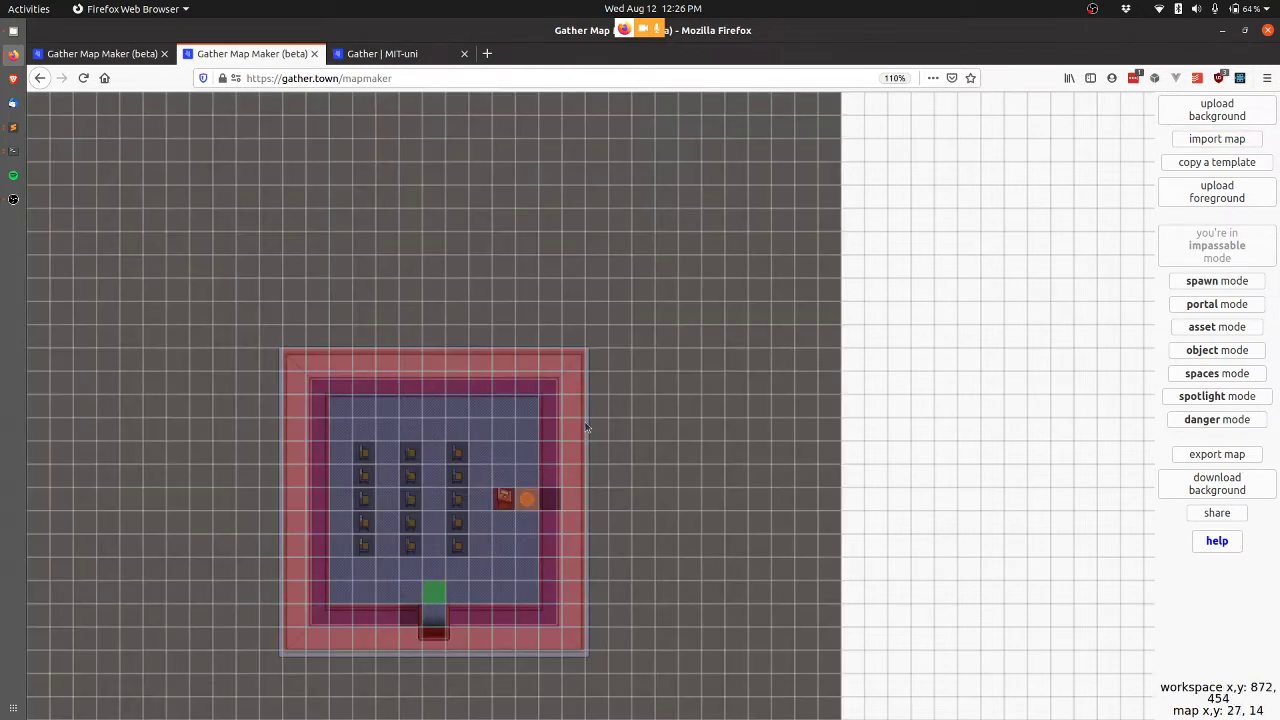
Examine the MIT-uni-rec room's chairs, podium, spotlight tile, spawn point and doorway
scroll(680, 437, down, 3)
key(Up)
key(Up)
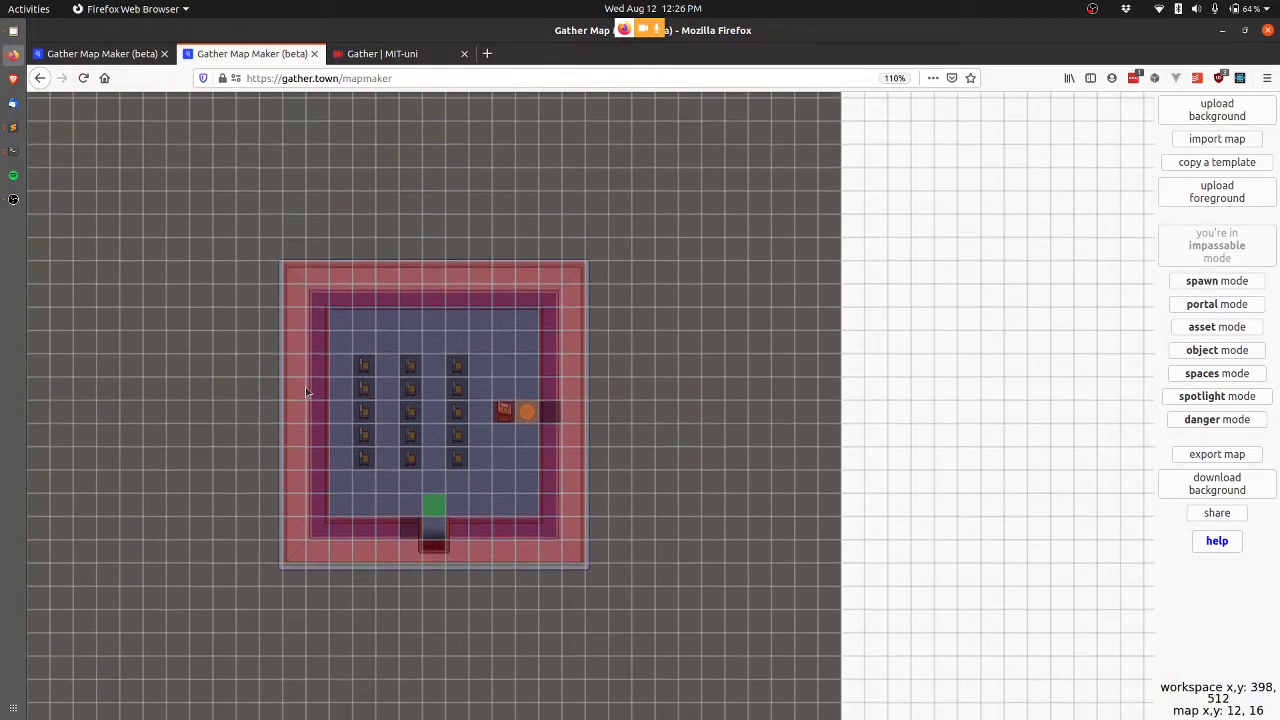
key(Left)
key(Left)
scroll(826, 387, down, 2)
scroll(826, 387, up, 4)
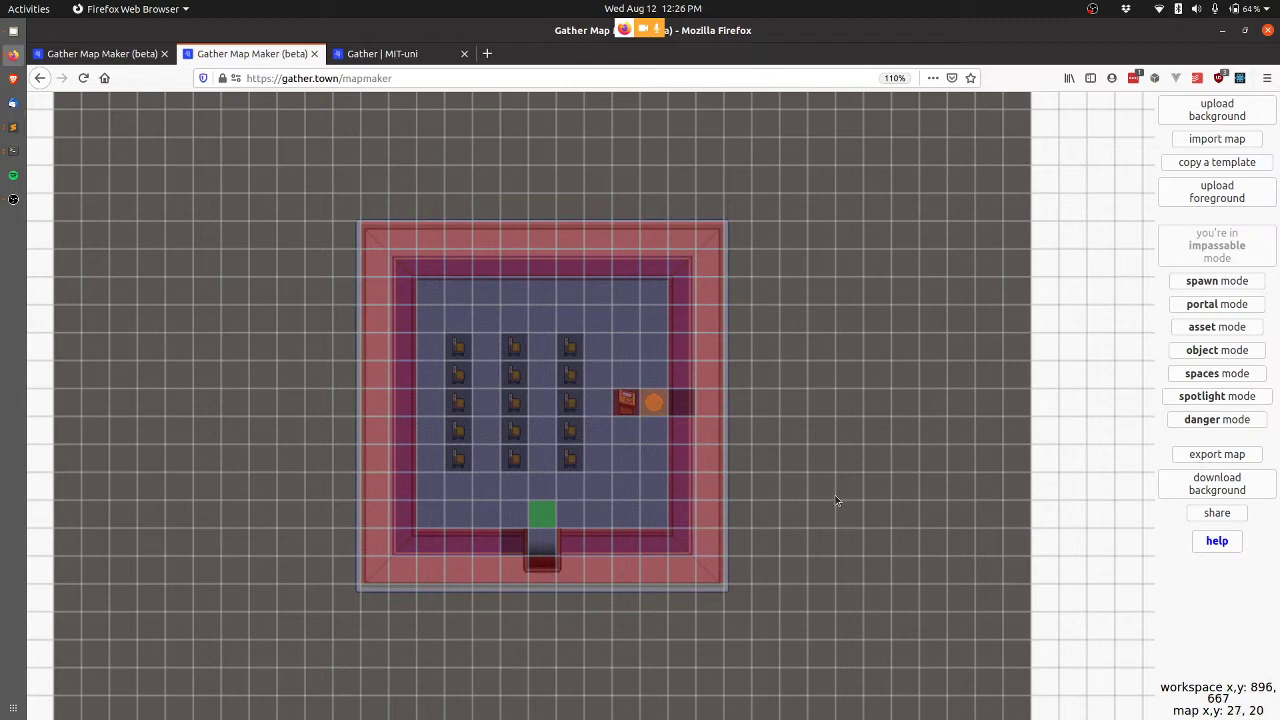
key(Up)
key(Down)
key(Left)
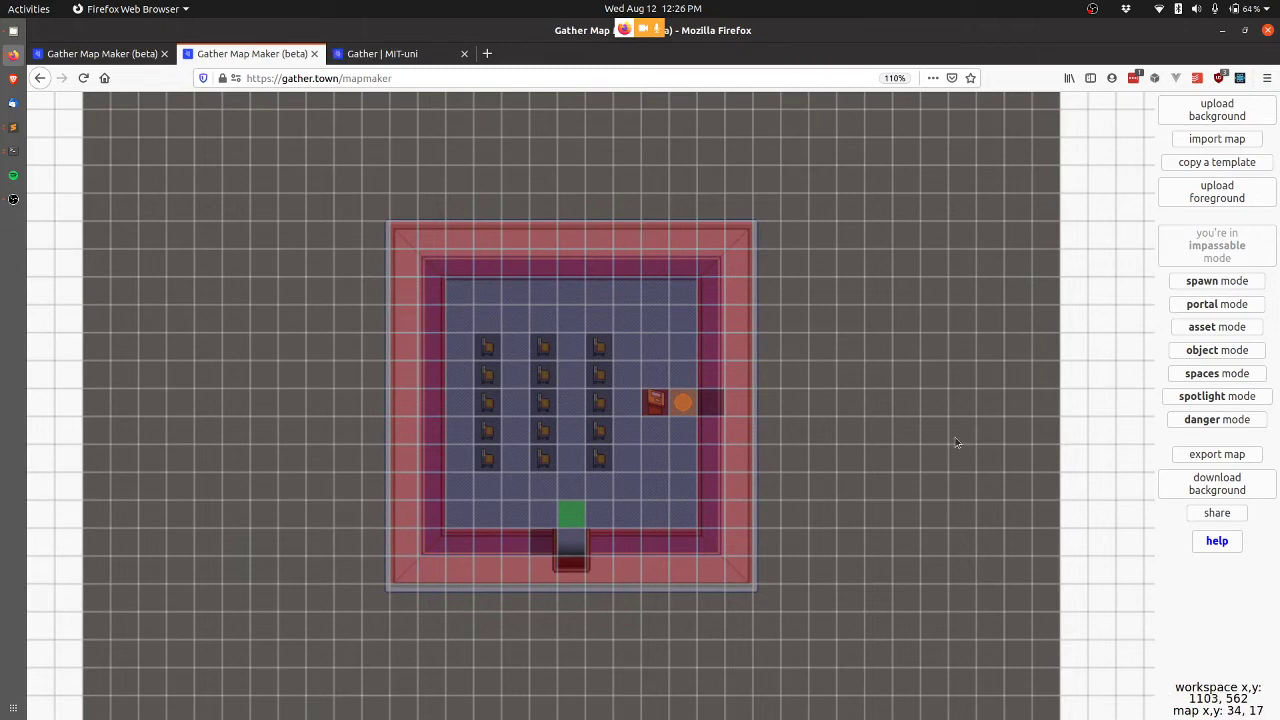
Delete all three columns of chairs from the MIT-uni-rec room
click(1234, 330)
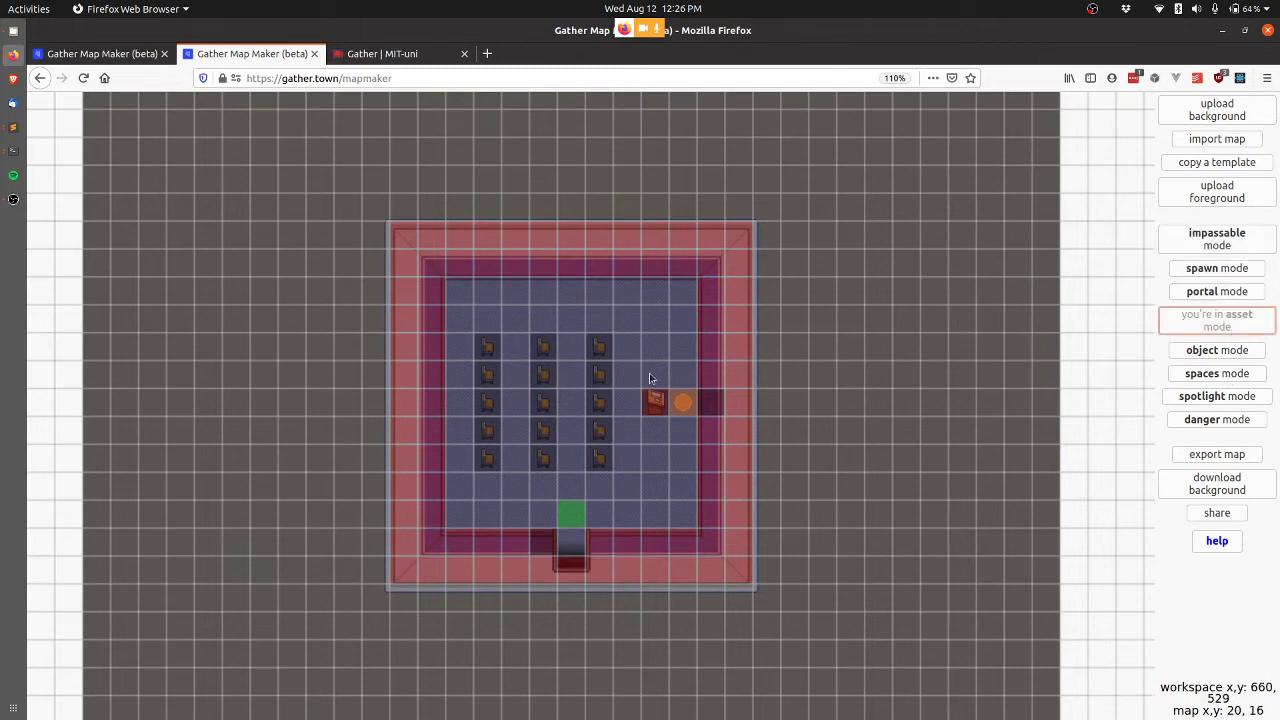
mouse_move(600, 350)
mouse_down()
mouse_move(606, 429)
mouse_move(577, 455)
mouse_up()
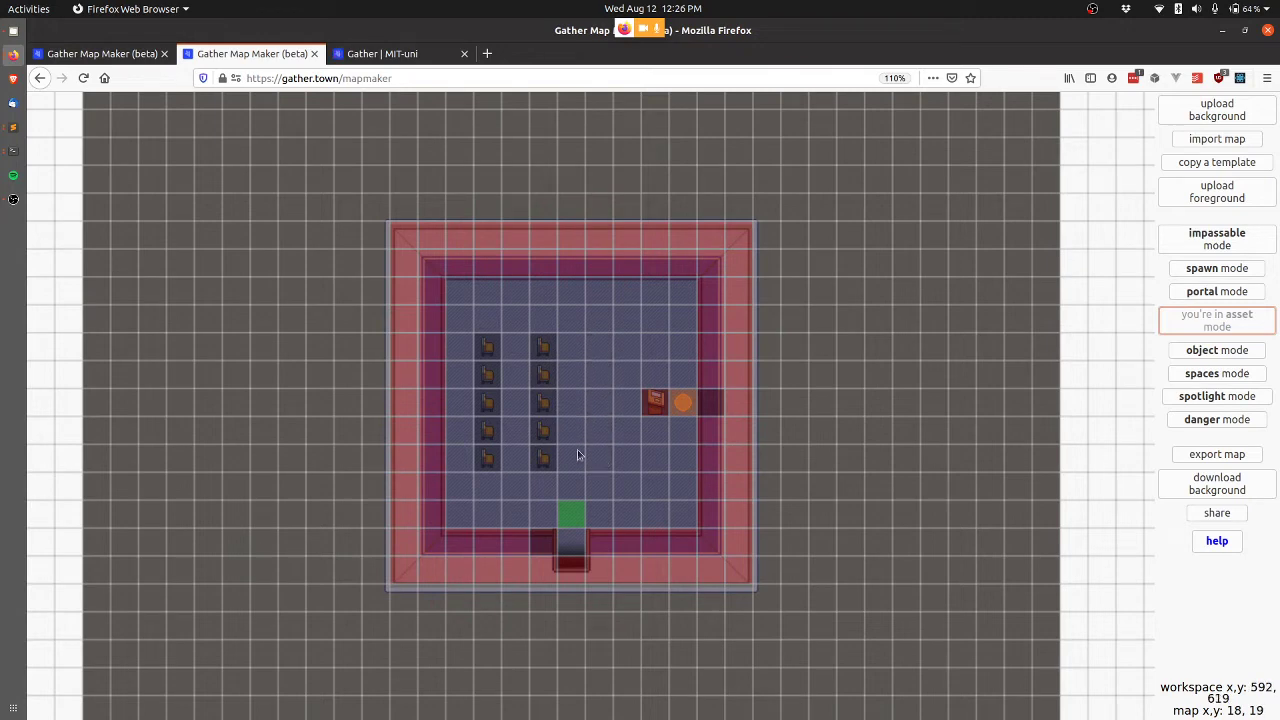
drag(543, 362, 492, 449)
drag(500, 394, 500, 313)
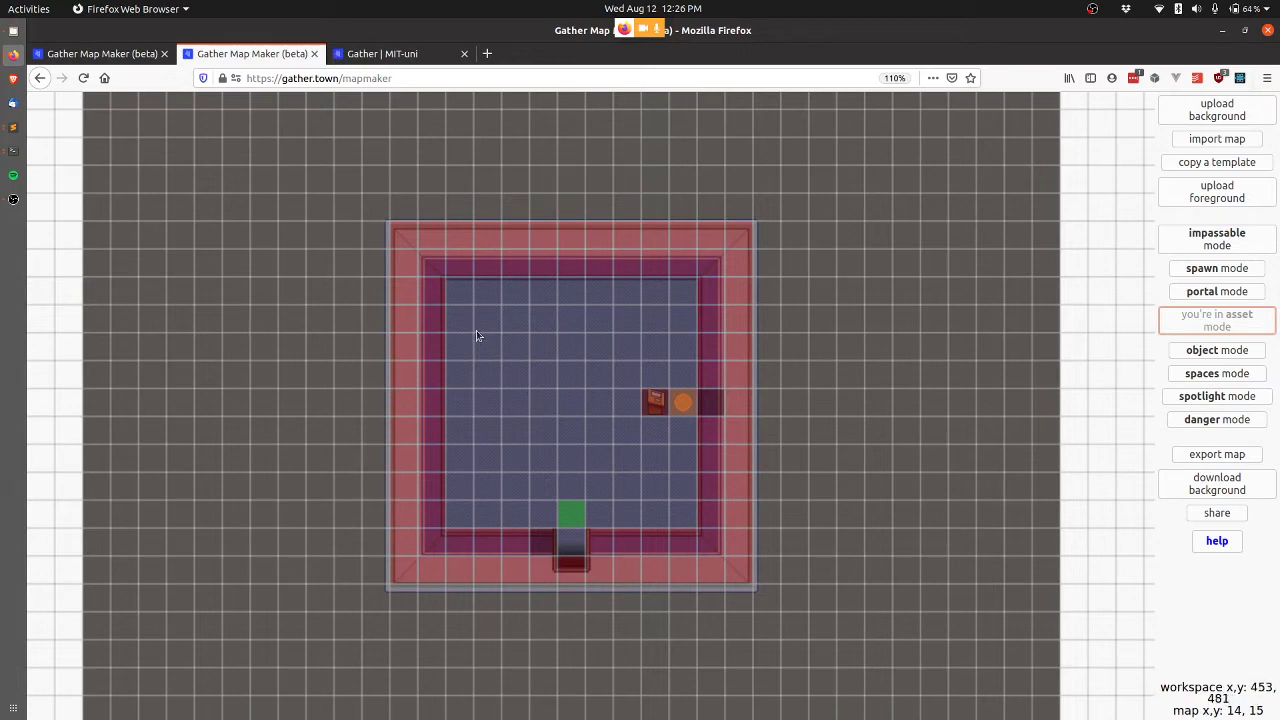
Place a "collaboration: small [5x5]" asset at 13, 13 in the room's northwest corner
click(468, 304)
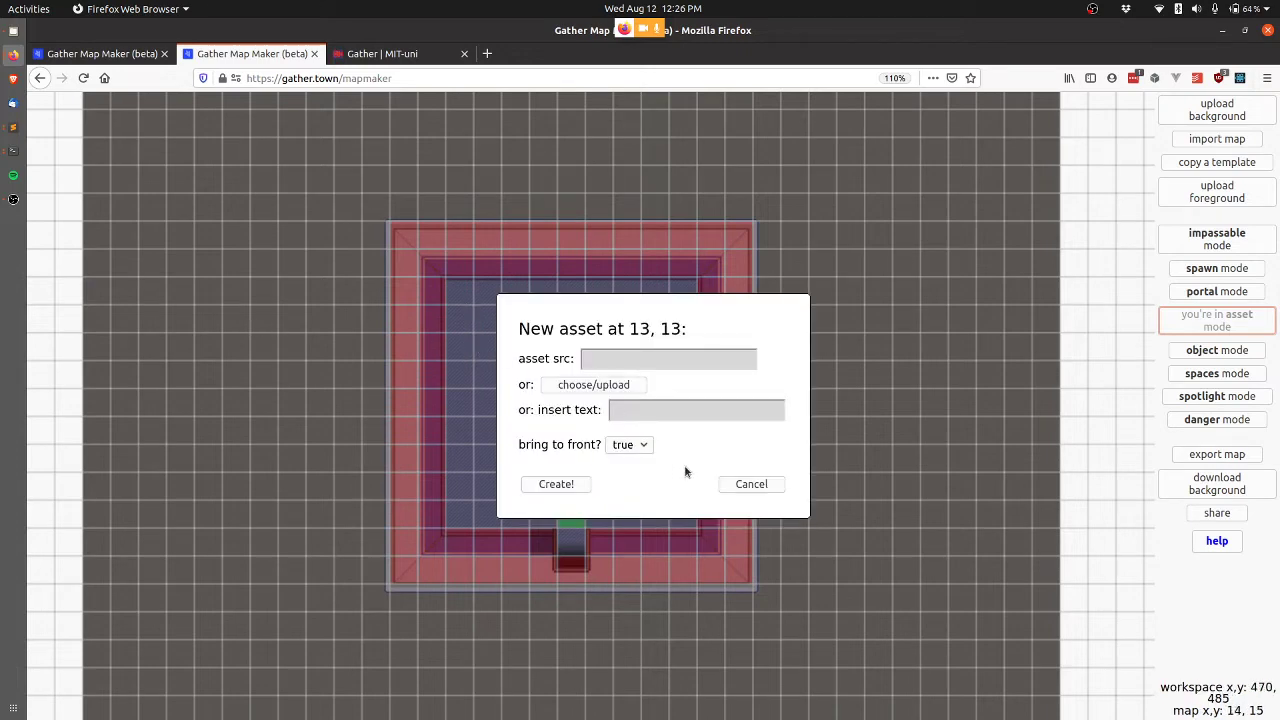
click(622, 385)
scroll(200, 330, down, 5)
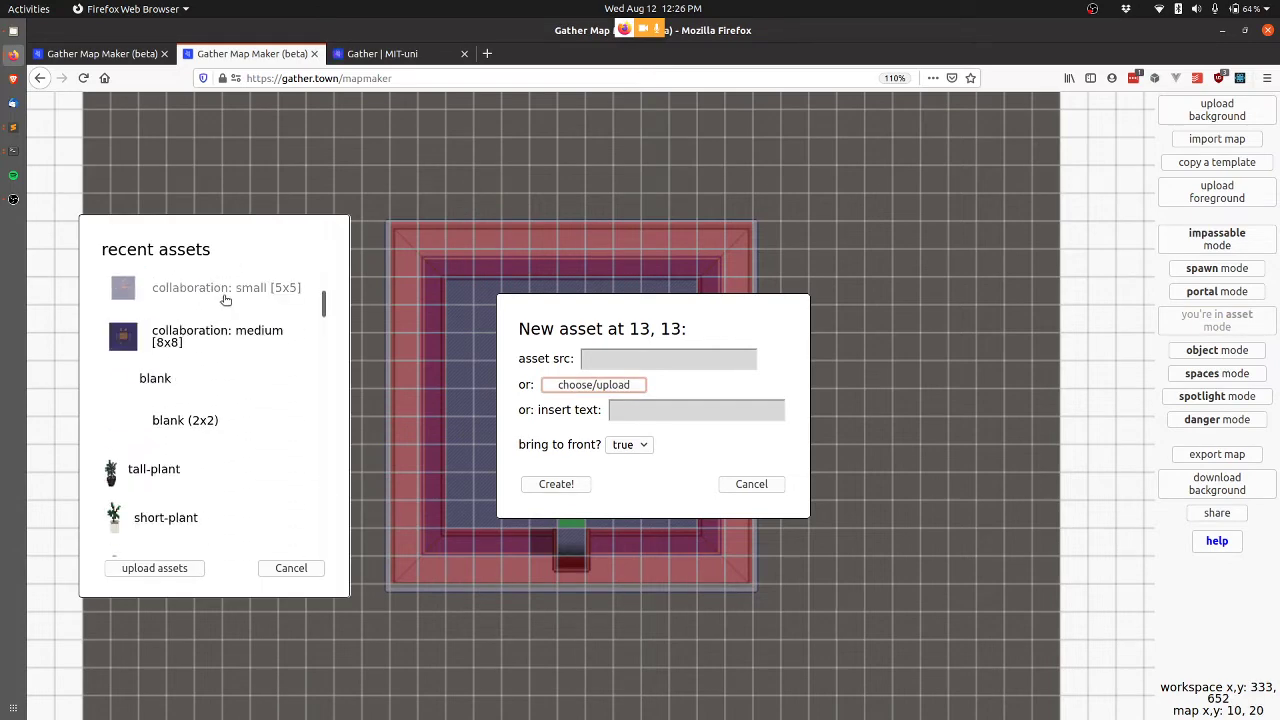
click(225, 299)
click(572, 485)
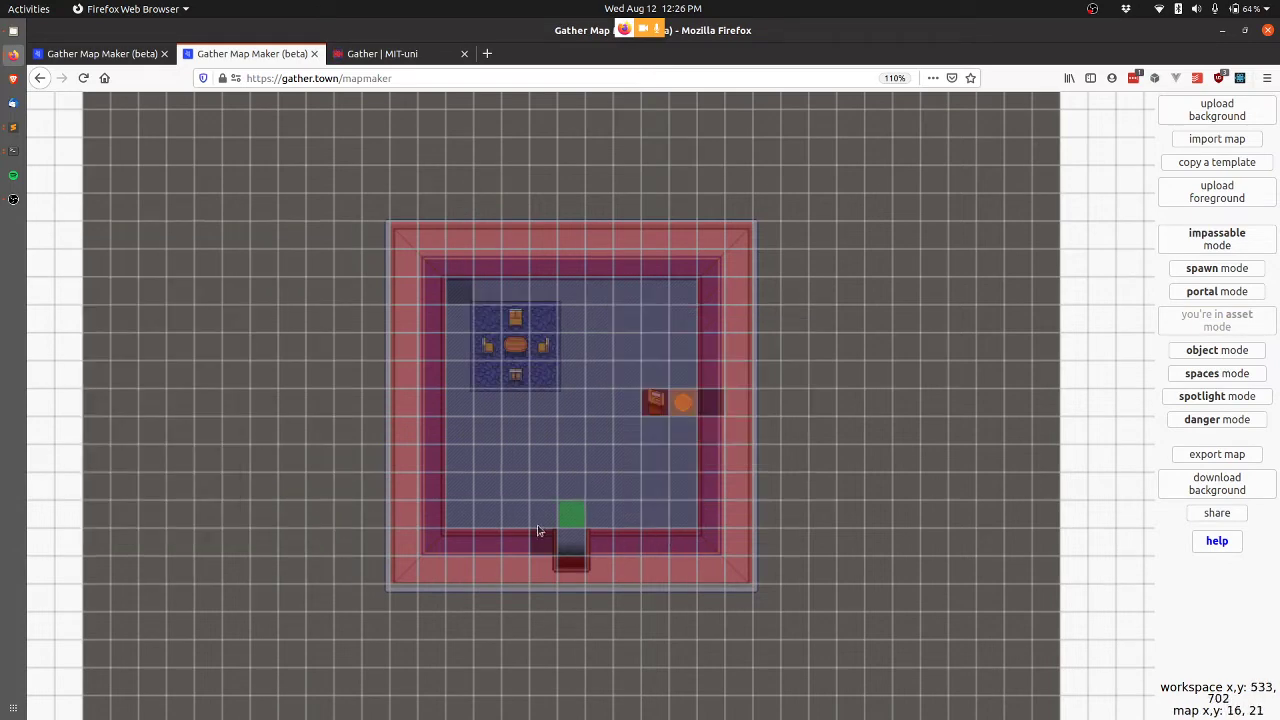
Place a second "collaboration: small [5x5]" asset at 13, 18 in the room's southwest part
click(453, 434)
click(612, 386)
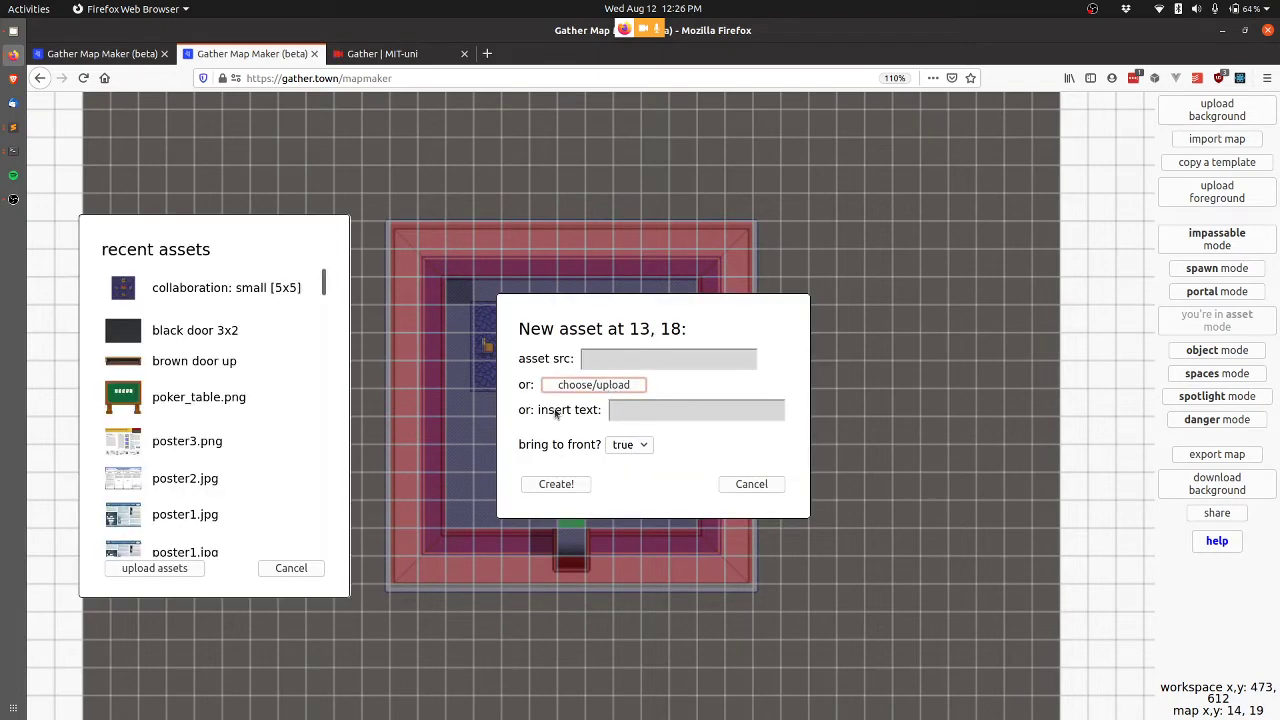
click(225, 296)
click(556, 484)
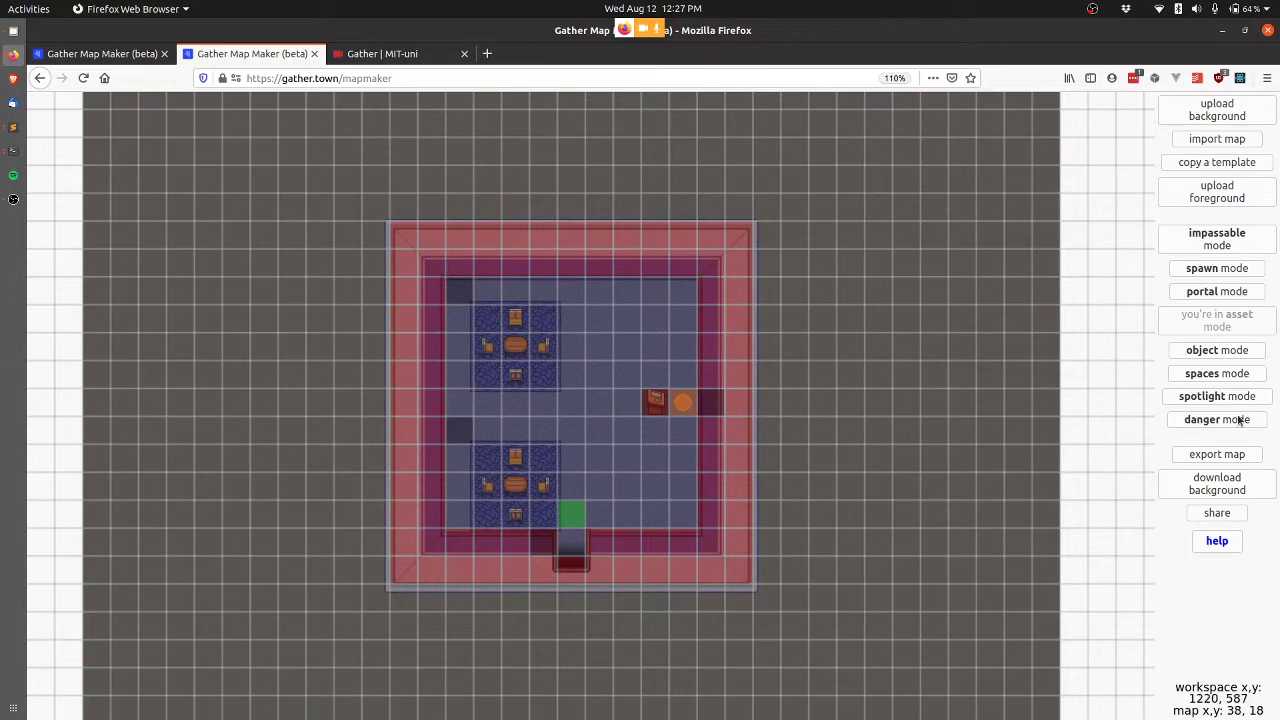
Mark the 3 by 3 tiles of the southern table as uncolored private space 1
click(1222, 374)
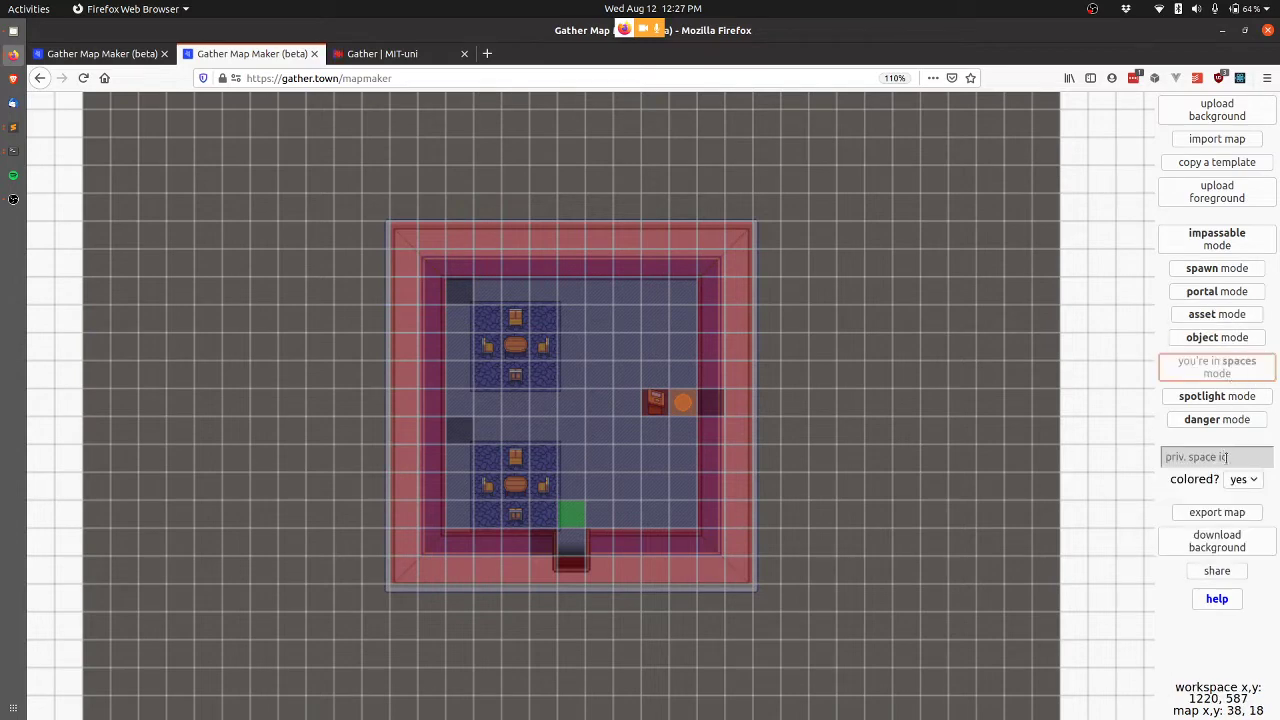
click(1227, 457)
text(1)
click(1243, 479)
click(1242, 515)
click(488, 460)
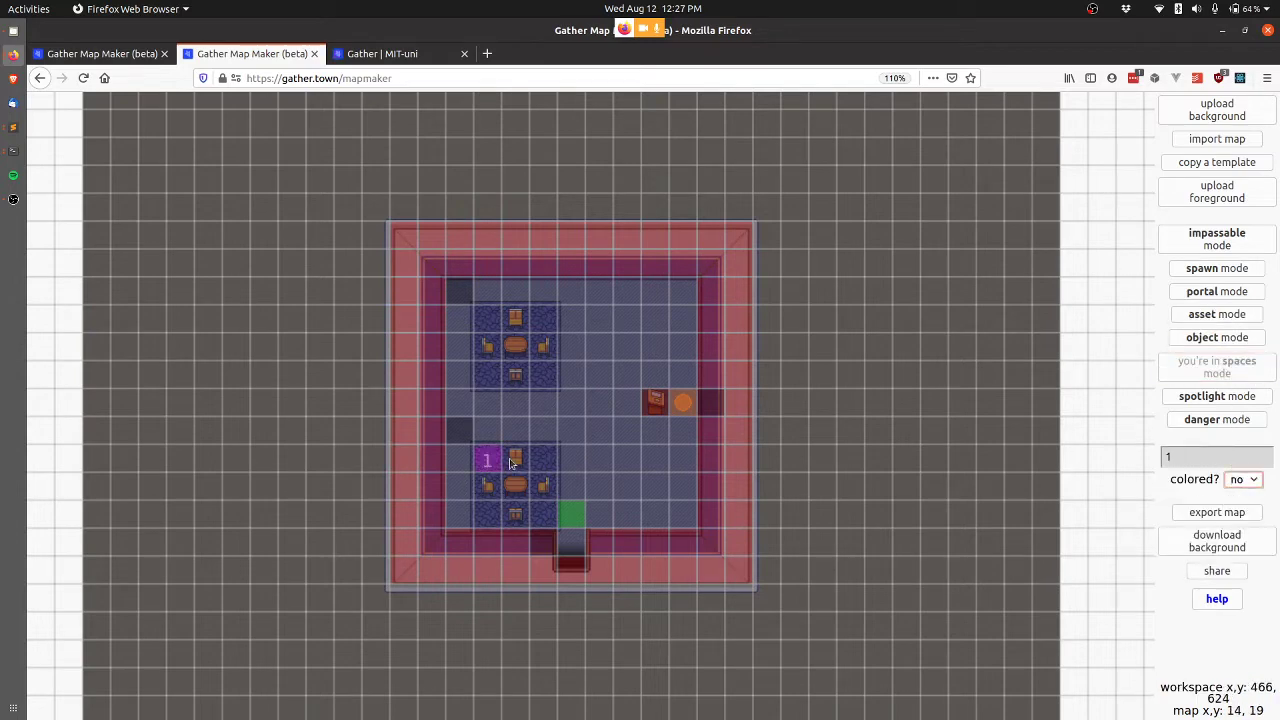
mouse_move(510, 462)
mouse_down()
mouse_move(538, 504)
mouse_move(502, 499)
mouse_up()
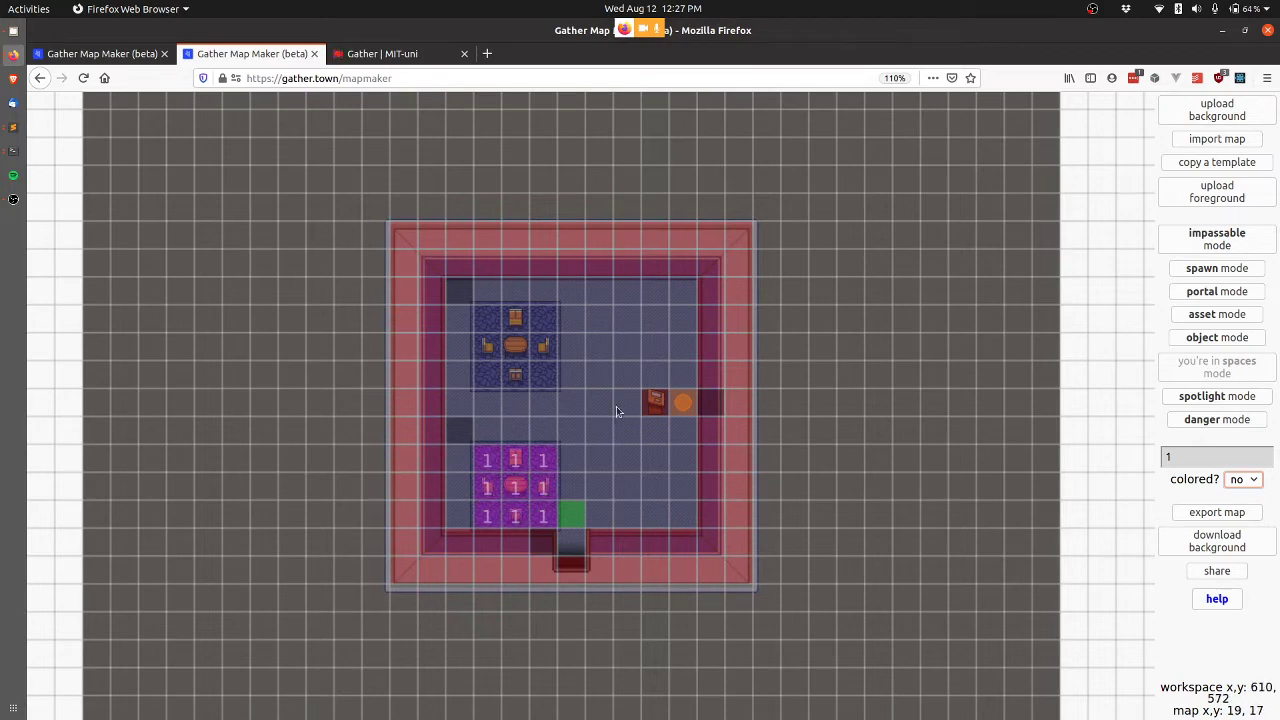
Re-import the MIT-uni-rec map from the database to replace the edited room
click(1218, 140)
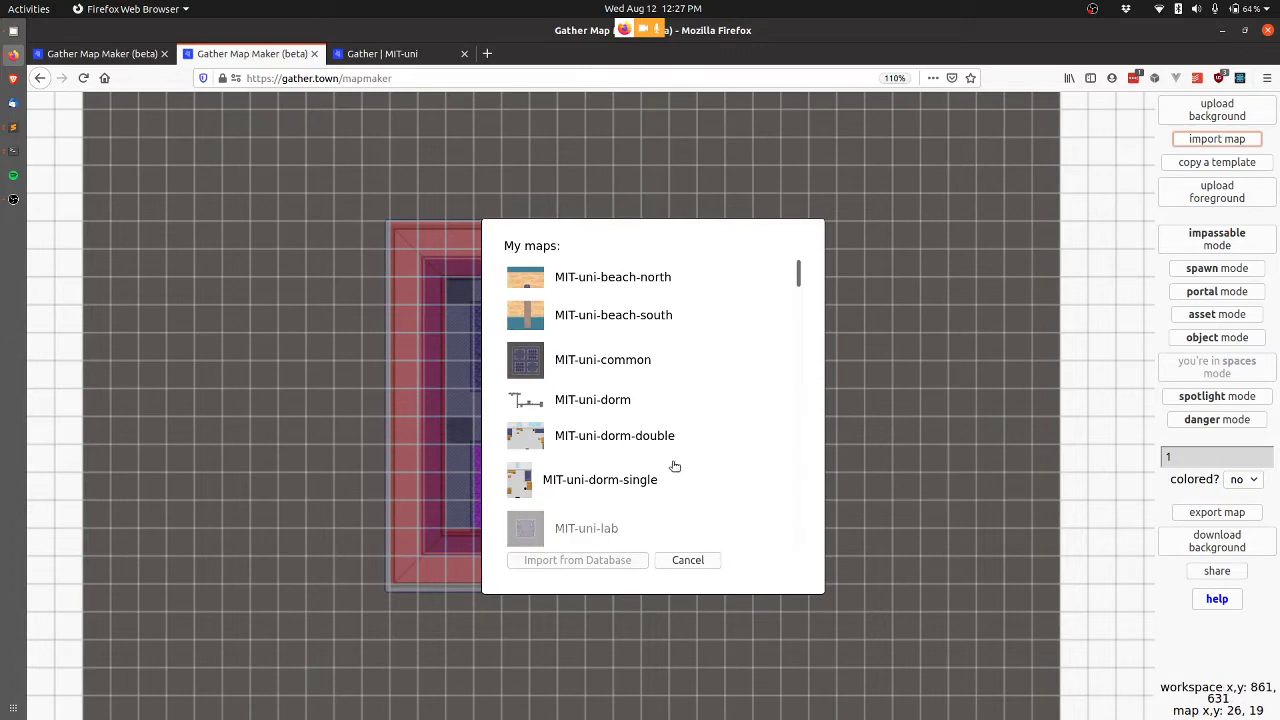
scroll(664, 393, down, 3)
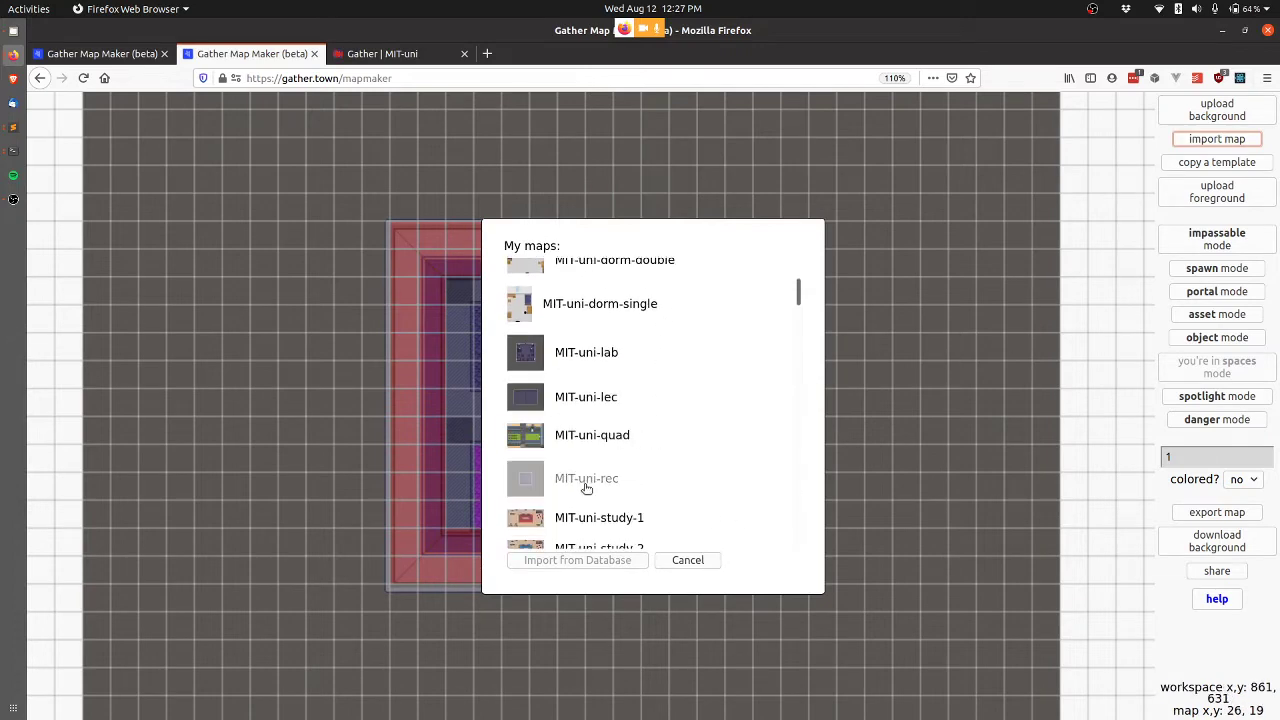
click(603, 480)
click(577, 561)
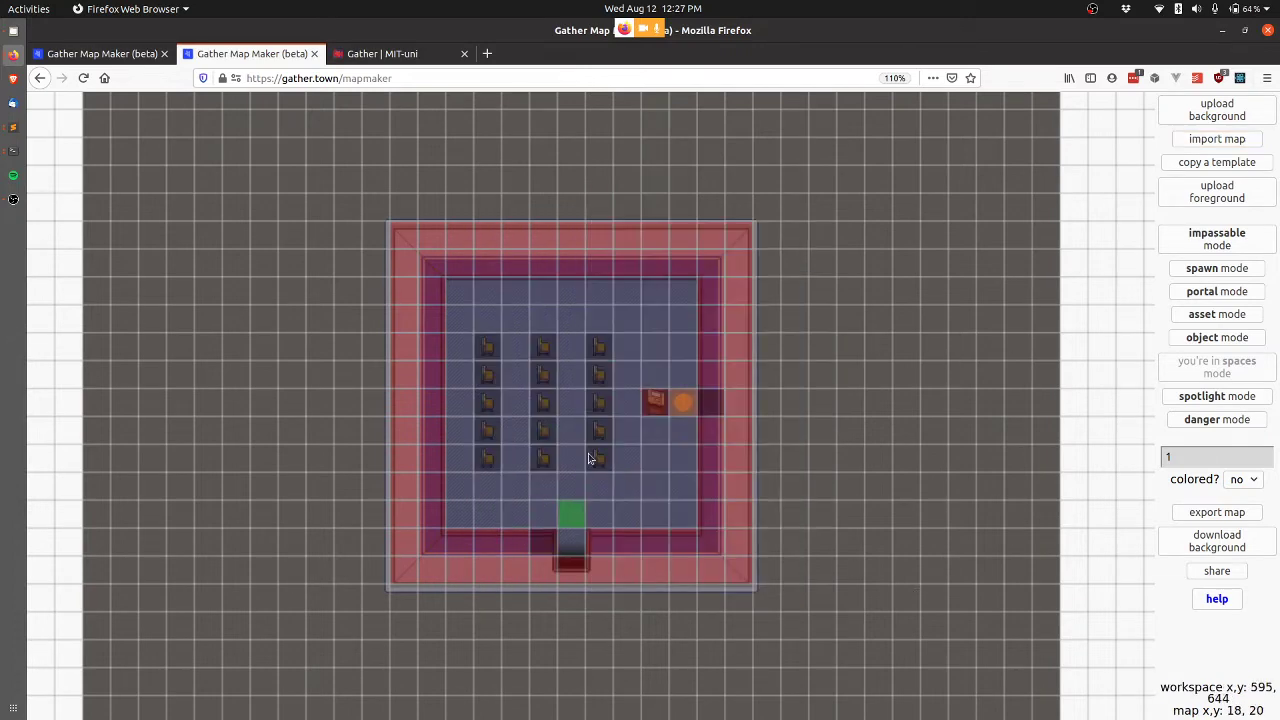
Create a portal at 17, 22 in the MIT-uni-rec doorway leading to MIT-uni-common at 59, 13, just inside doorway L 001
scroll(744, 450, down, 1)
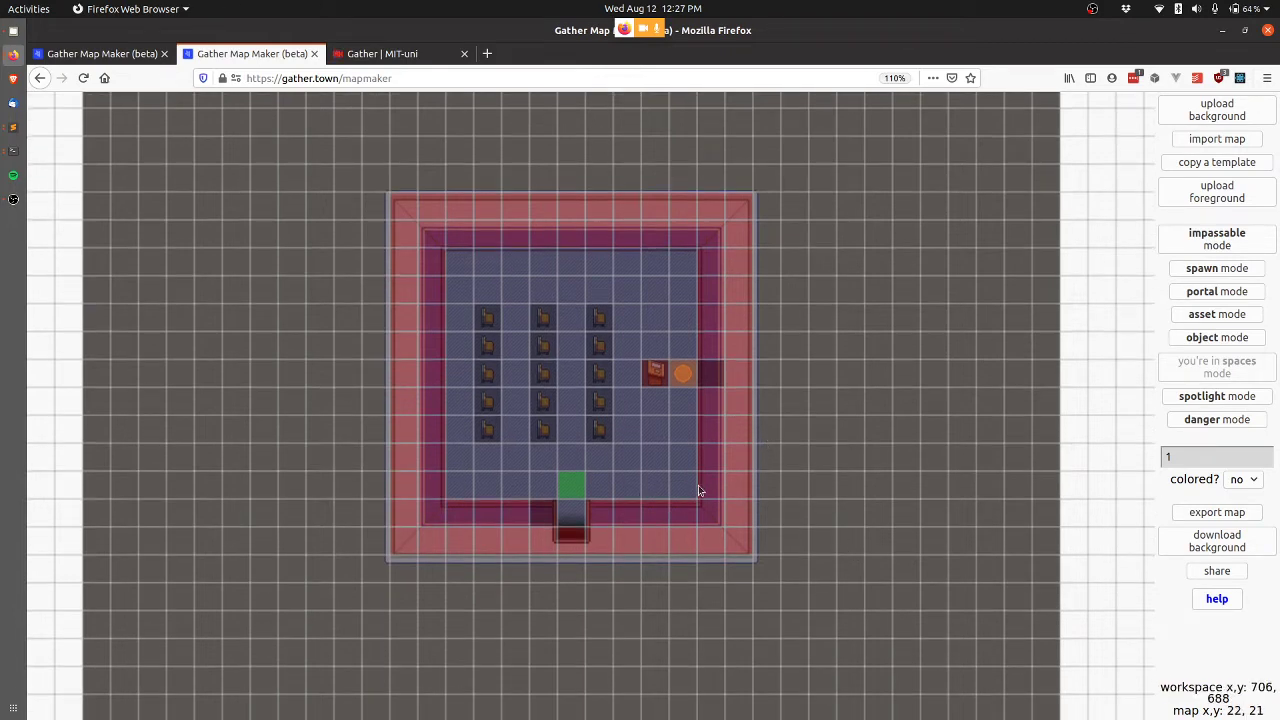
key(ctrl+Page_Up)
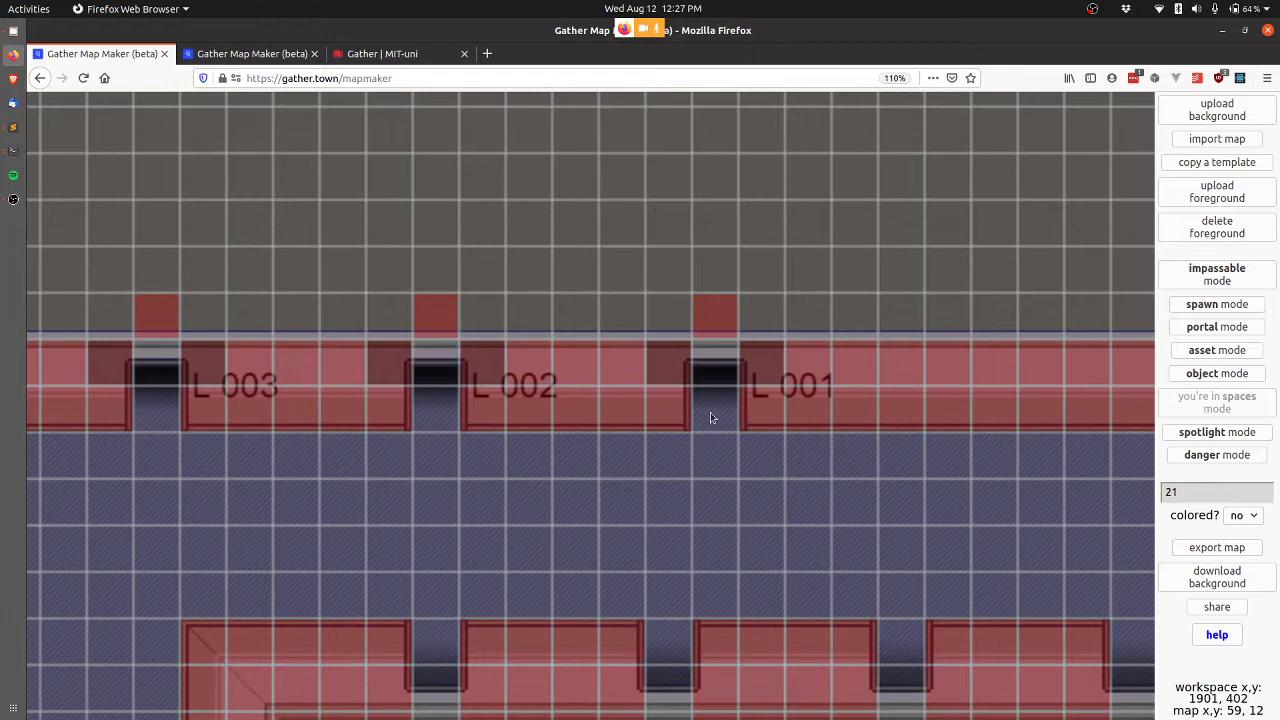
click(1230, 330)
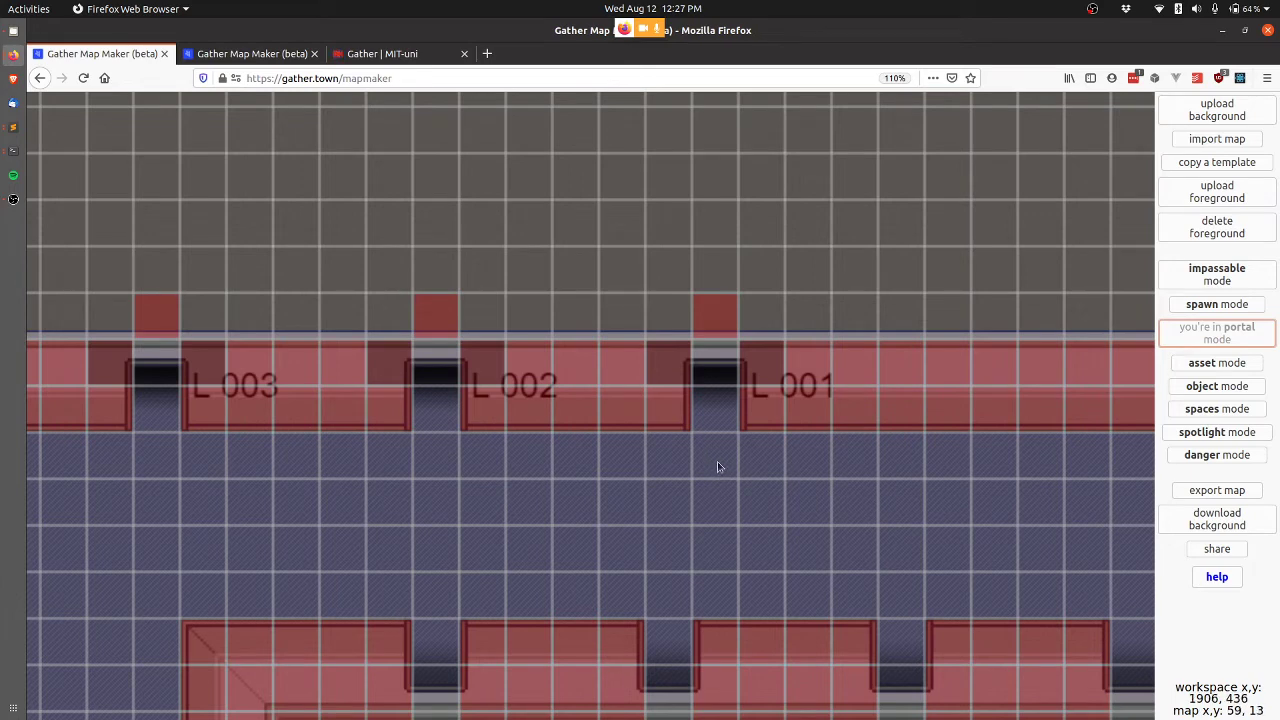
key(ctrl+Tab)
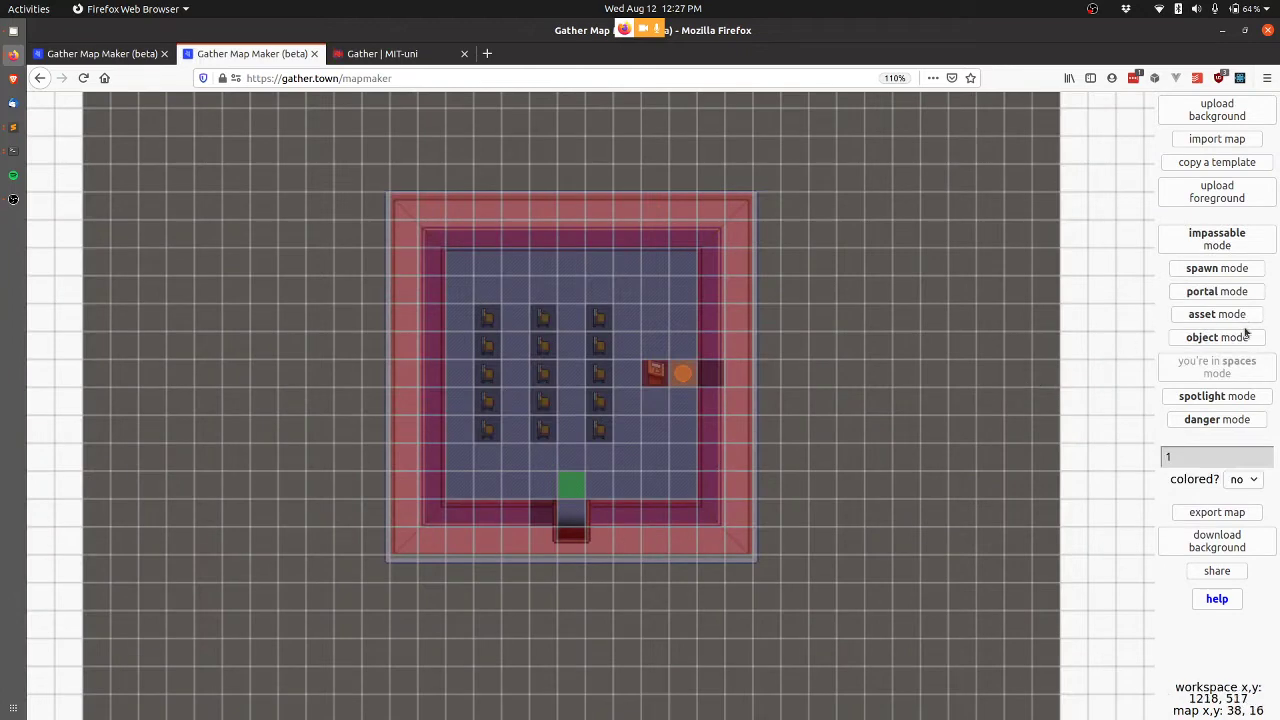
click(1245, 292)
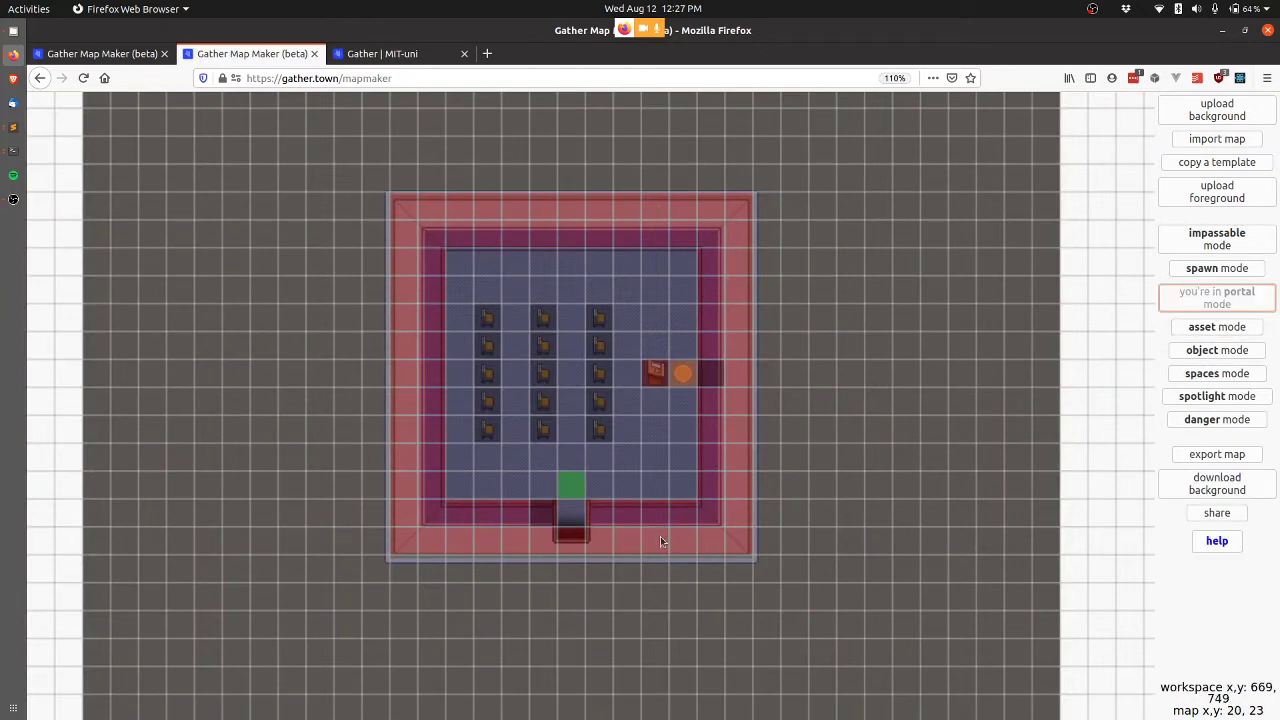
click(577, 520)
click(655, 545)
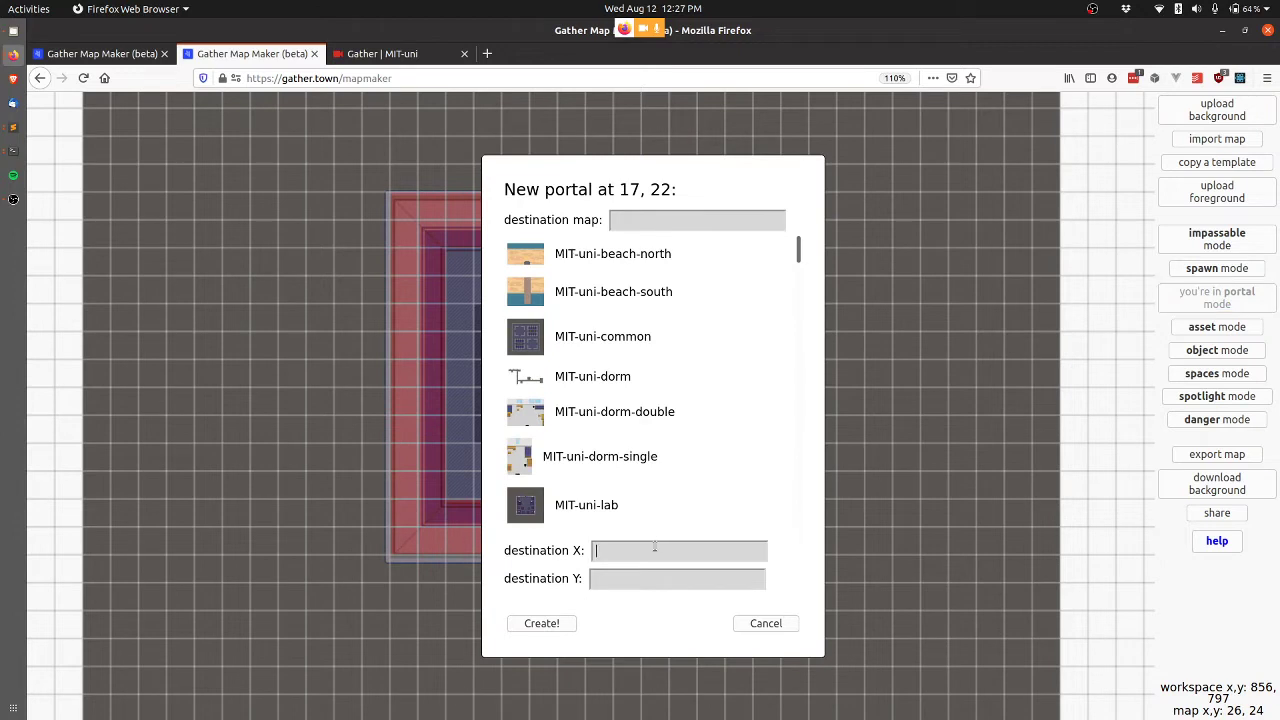
key(Tab)
text(13)
click(624, 335)
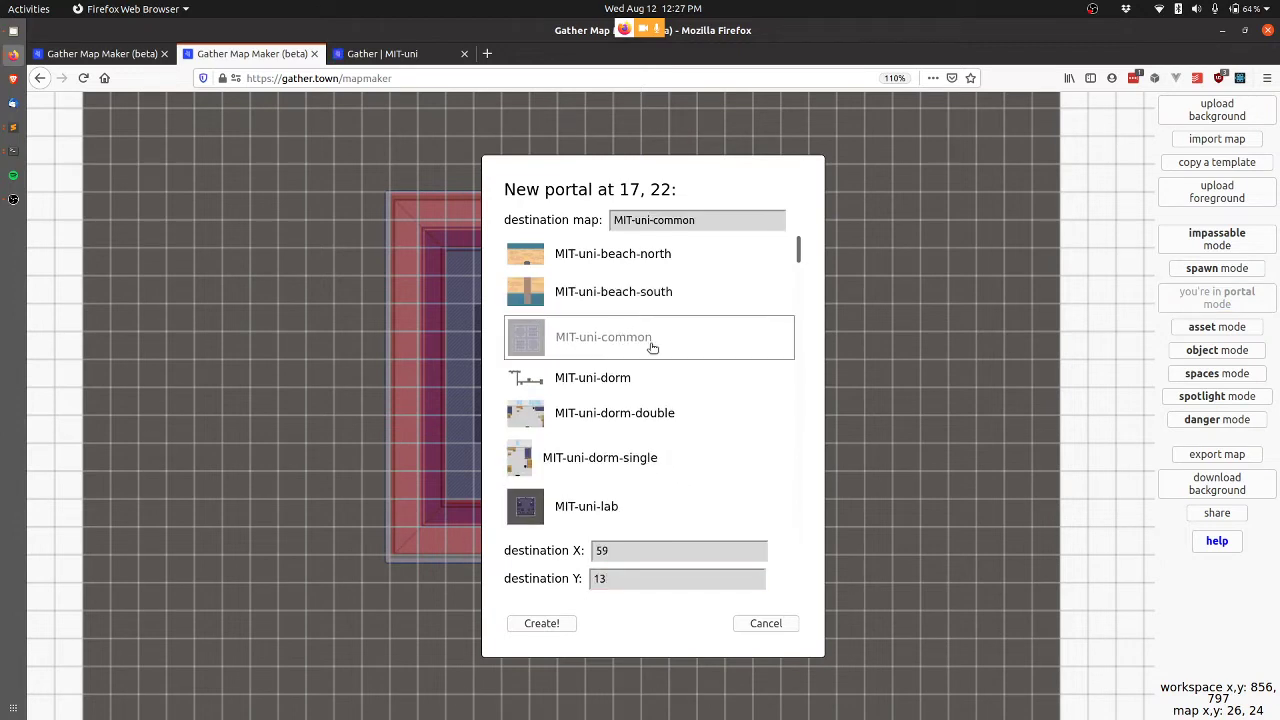
click(562, 625)
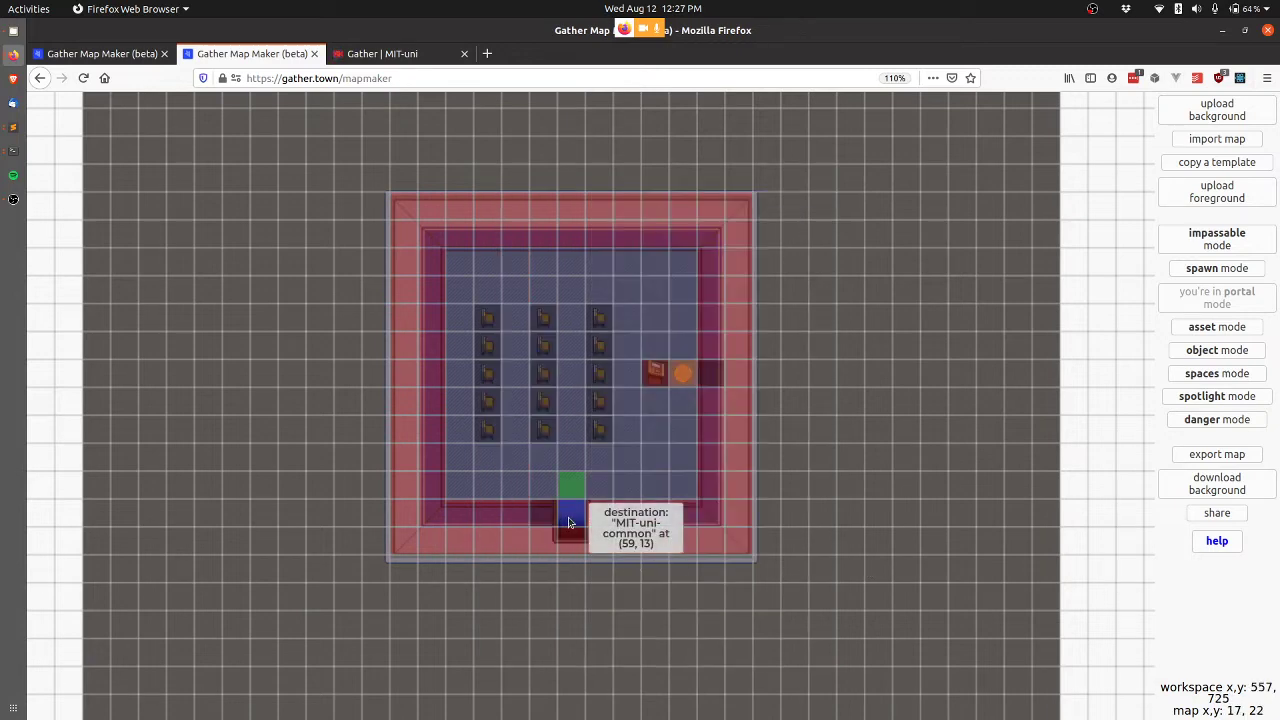
Create a portal at 59, 11 in MIT-uni-common's L 001 doorway leading to MIT-uni-rec at 17, 21
key(ctrl+Page_Up)
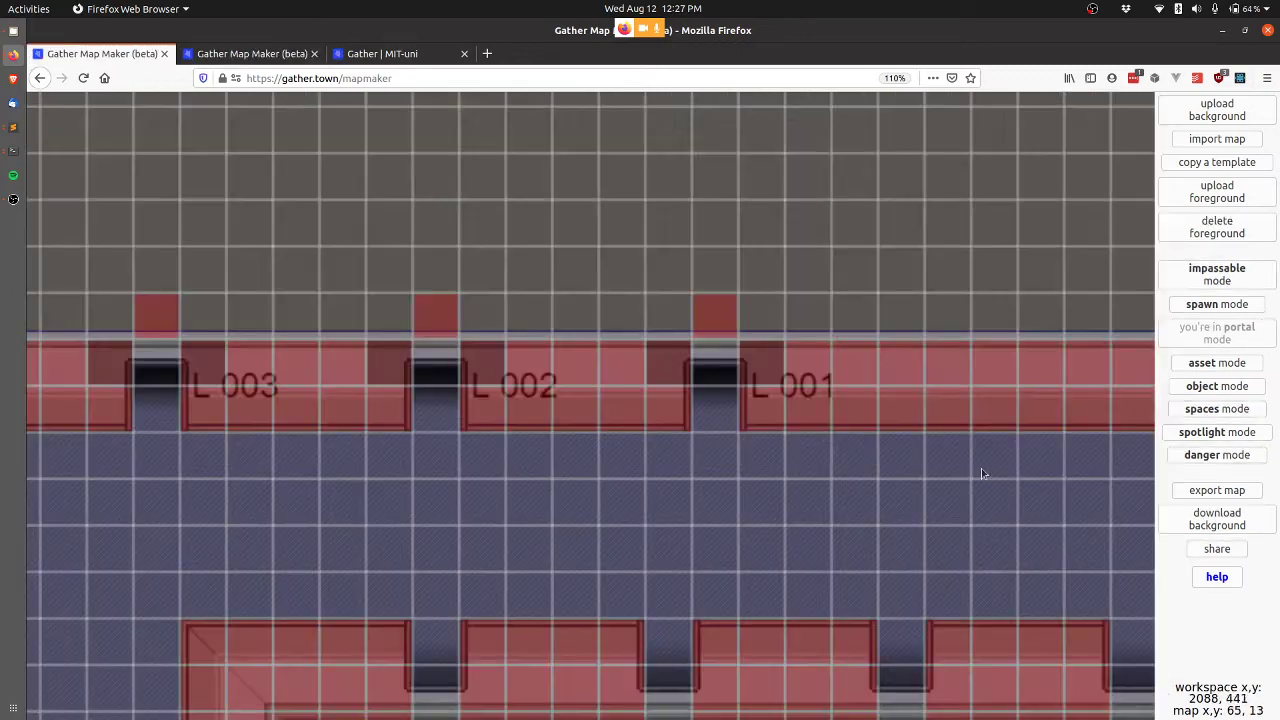
key(ctrl+Page_Down)
key(ctrl+Page_Up)
key(ctrl+Page_Down)
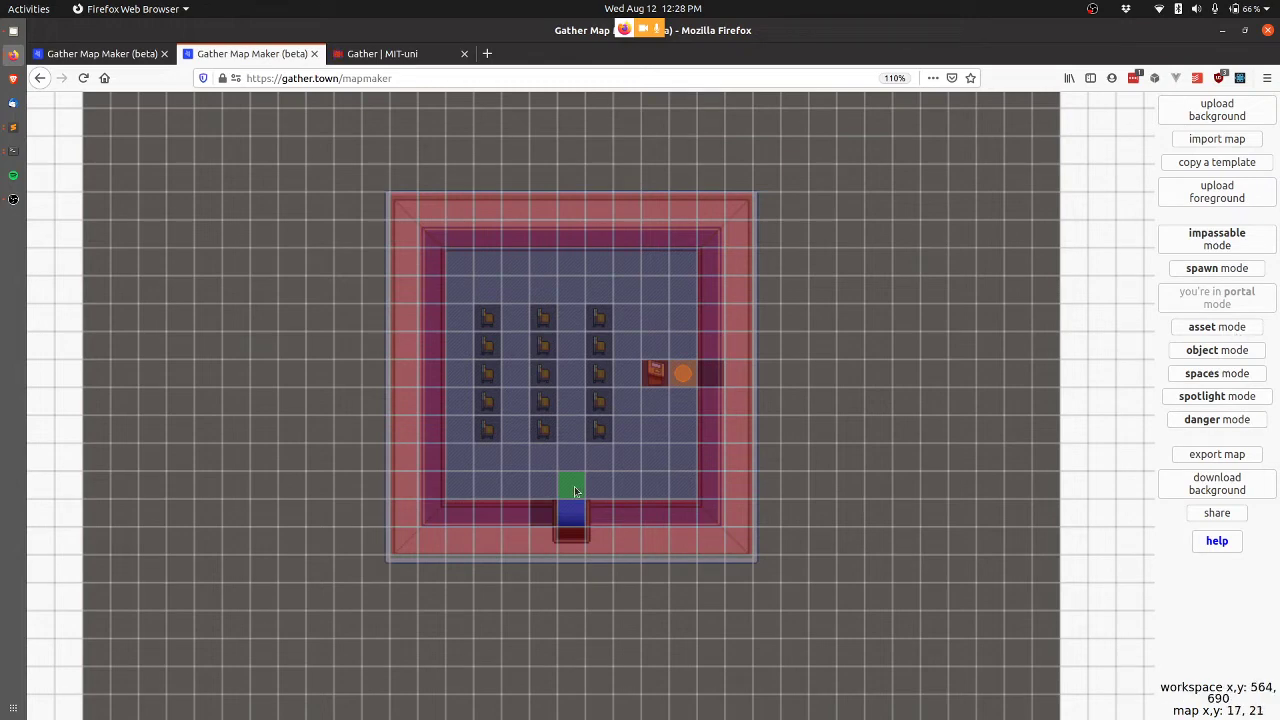
key(ctrl+Page_Down)
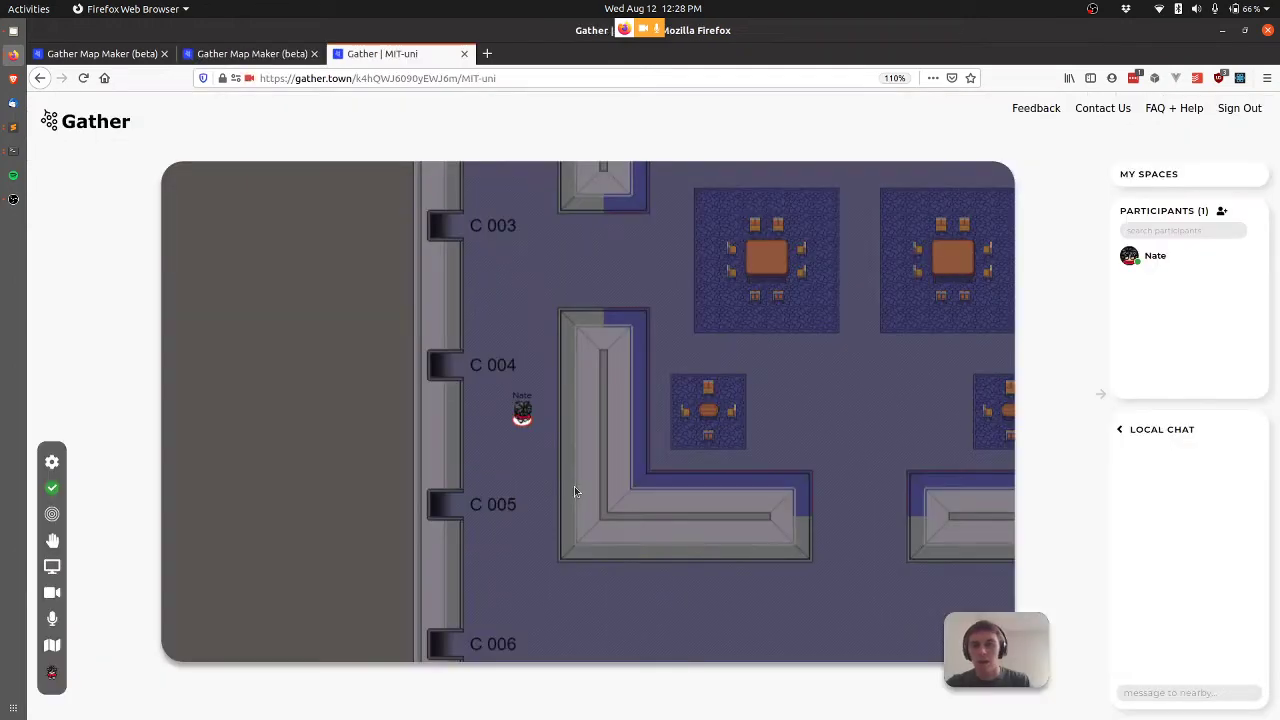
key(ctrl+Page_Down)
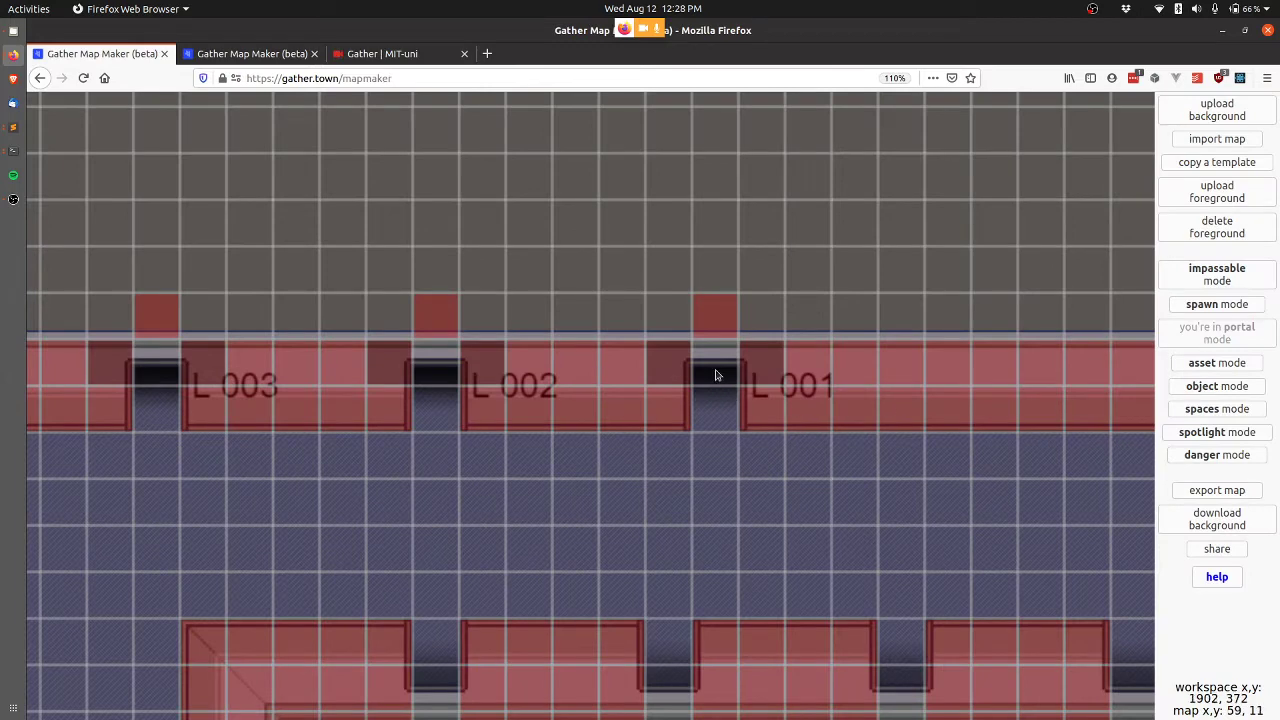
click(715, 375)
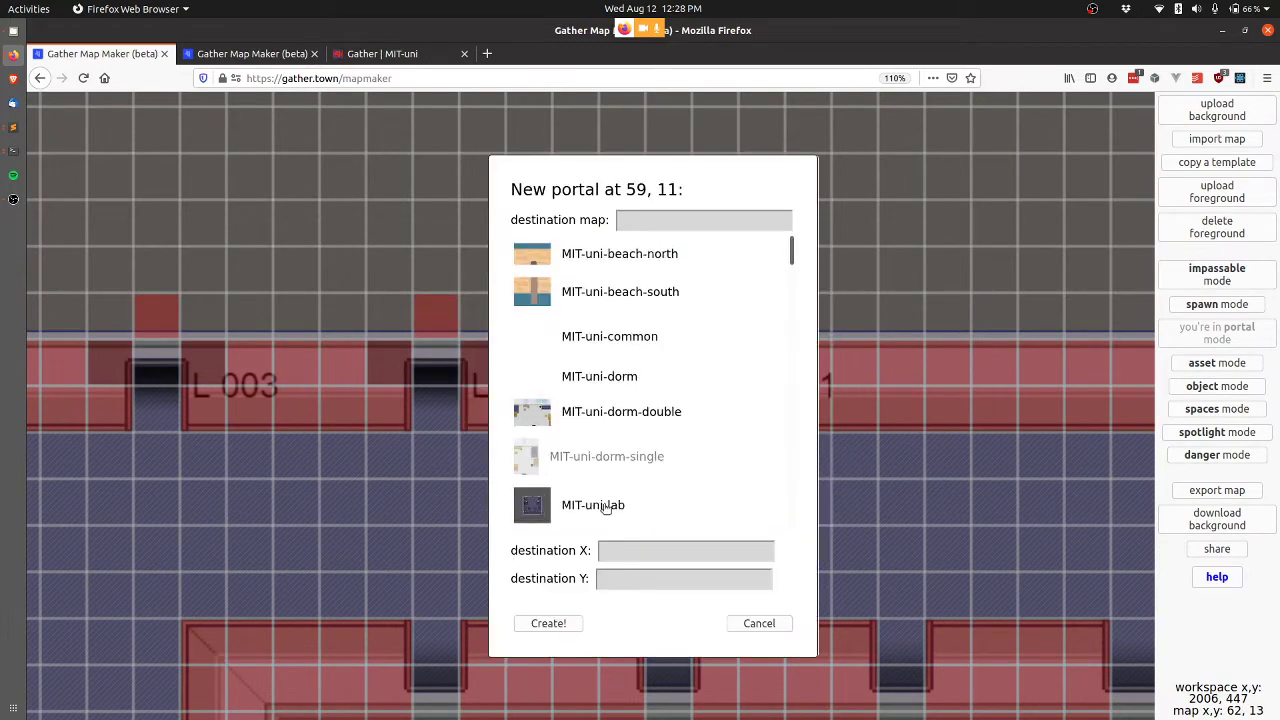
scroll(651, 450, down, 3)
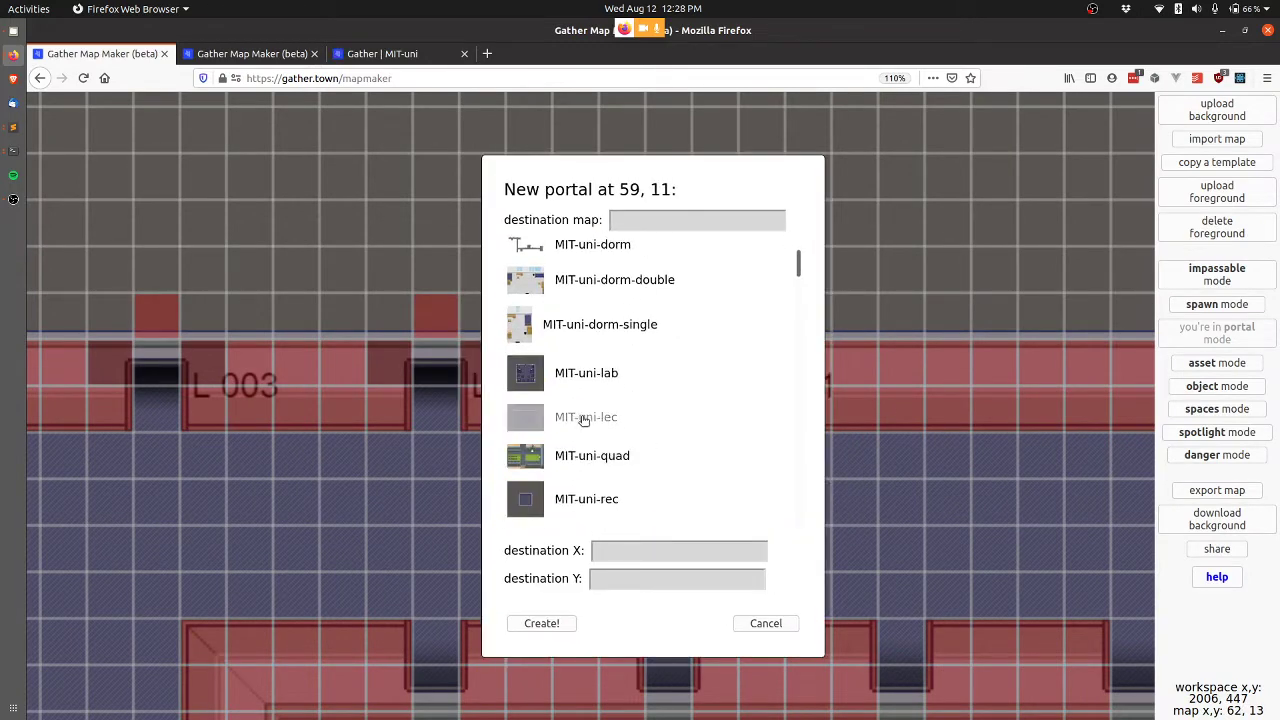
click(600, 505)
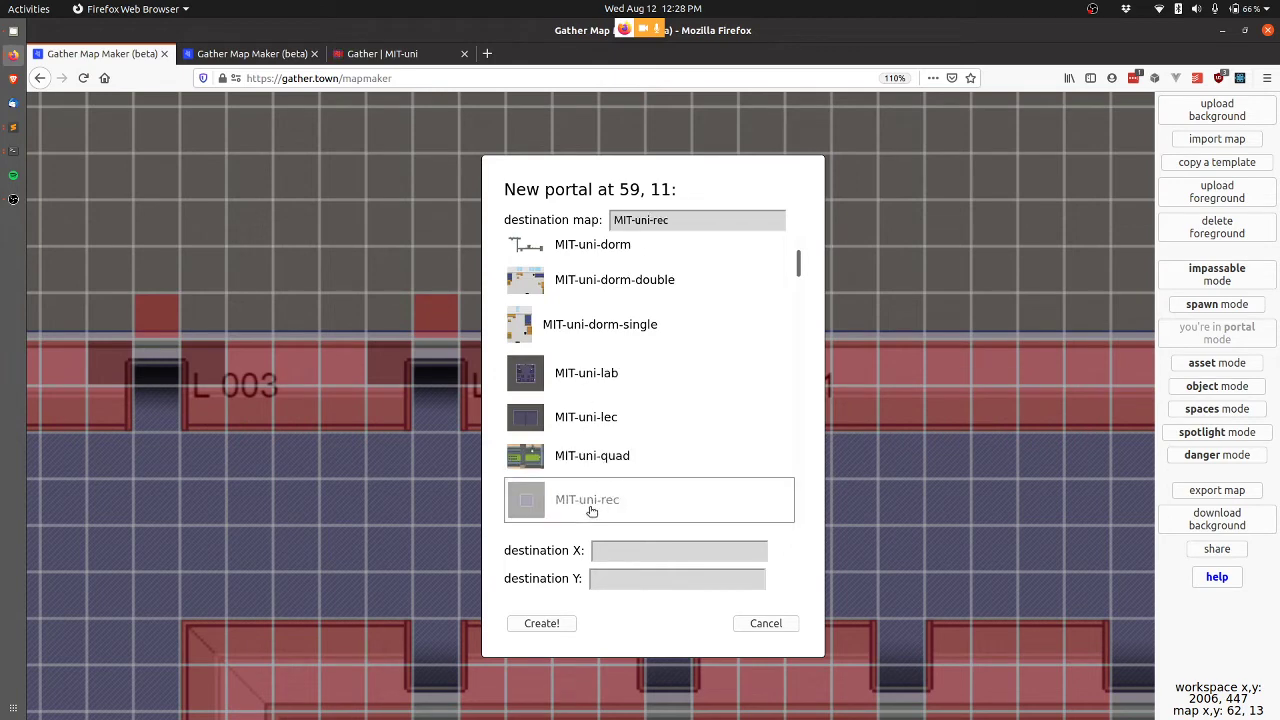
click(677, 547)
text(17)
key(Tab)
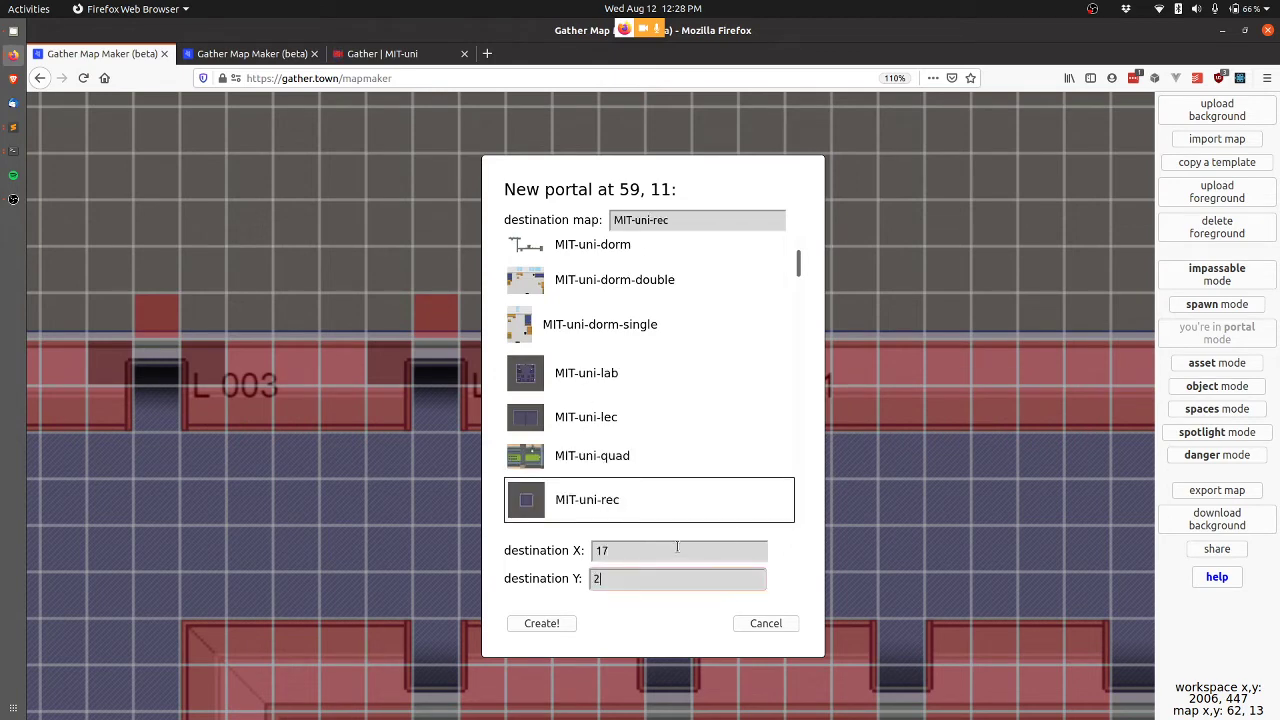
text(21)
click(532, 620)
key(Return)
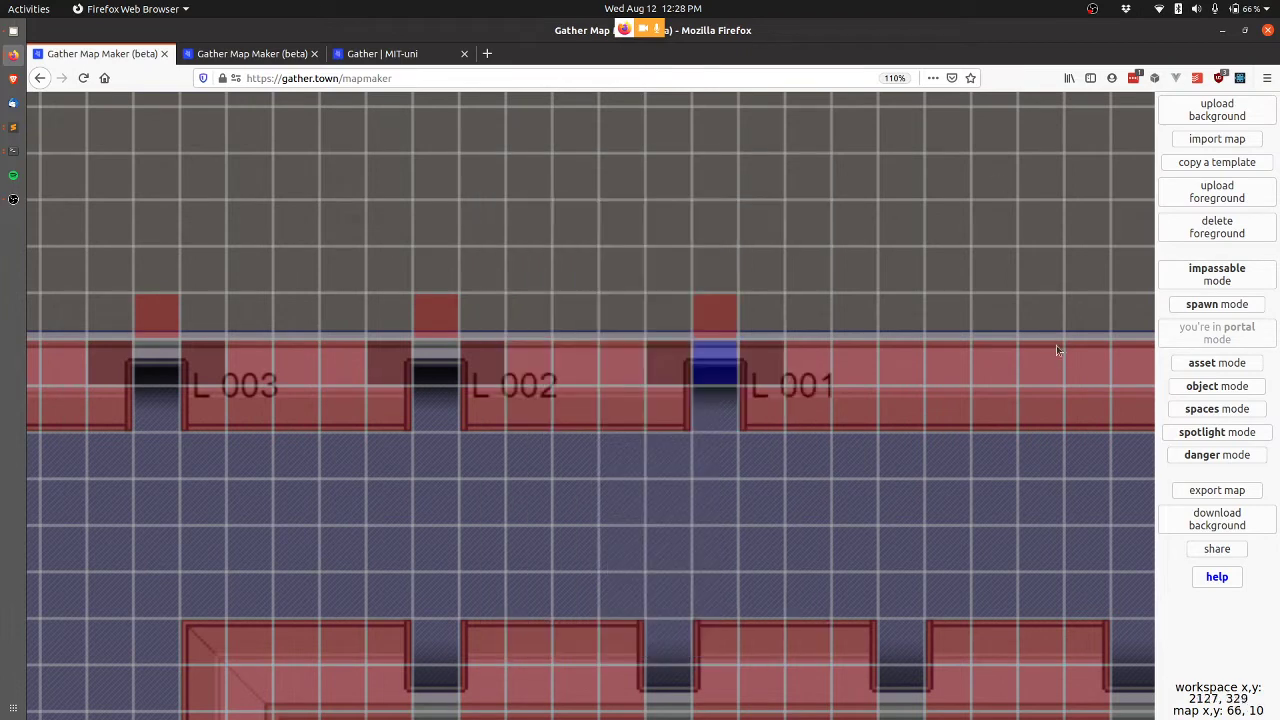
Export the edited map as an update of the existing MIT-uni-common map
click(1233, 492)
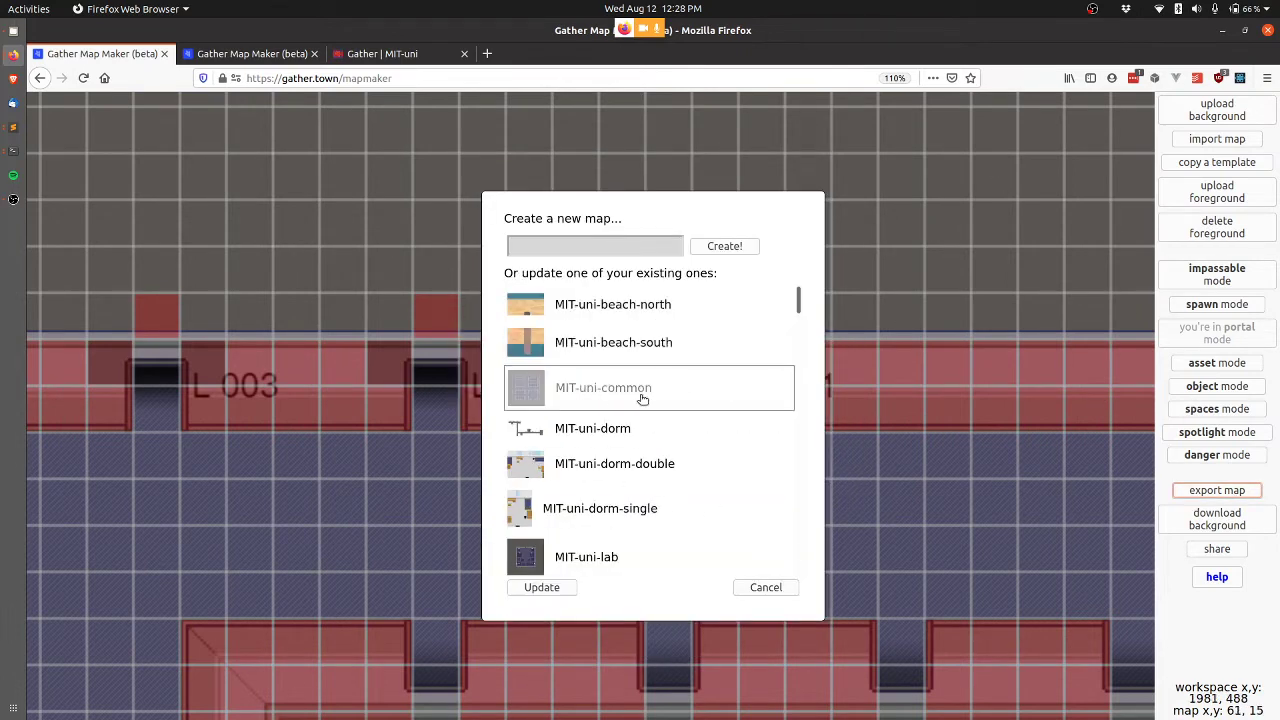
click(545, 588)
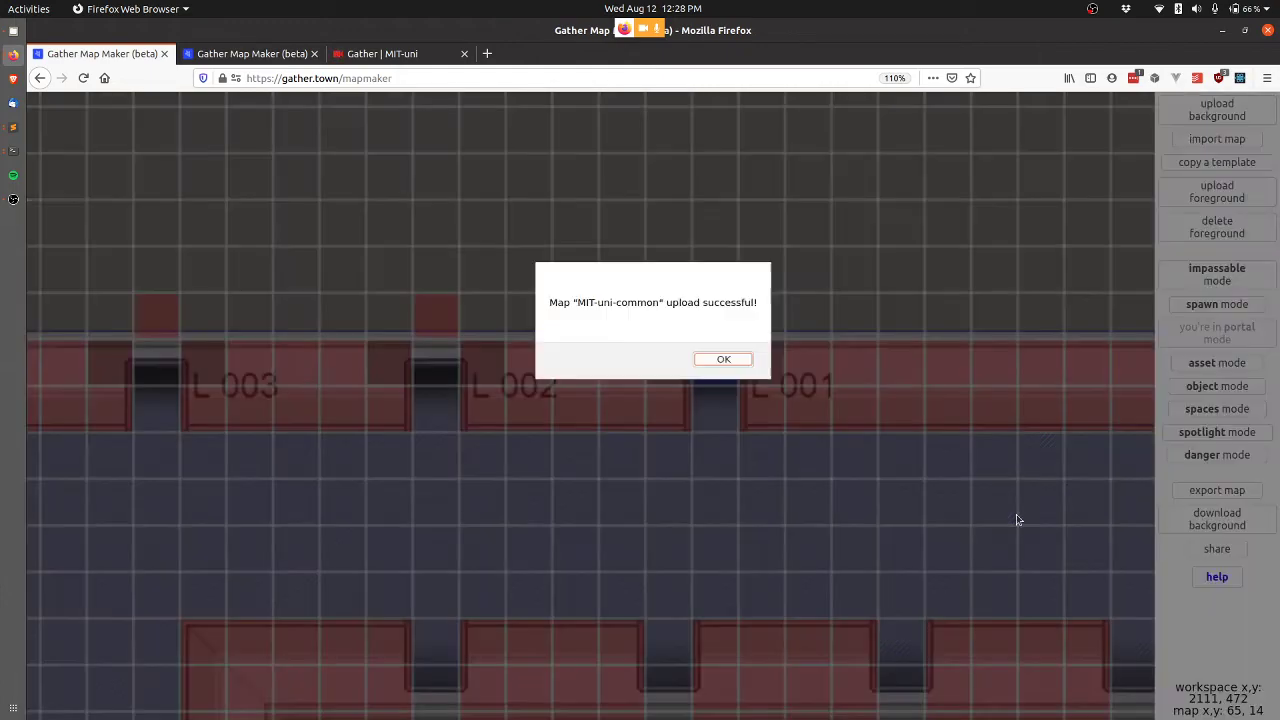
click(723, 357)
Export the edited classroom map as an update of the existing MIT-uni-rec map and dismiss the upload message
key(ctrl+Tab)
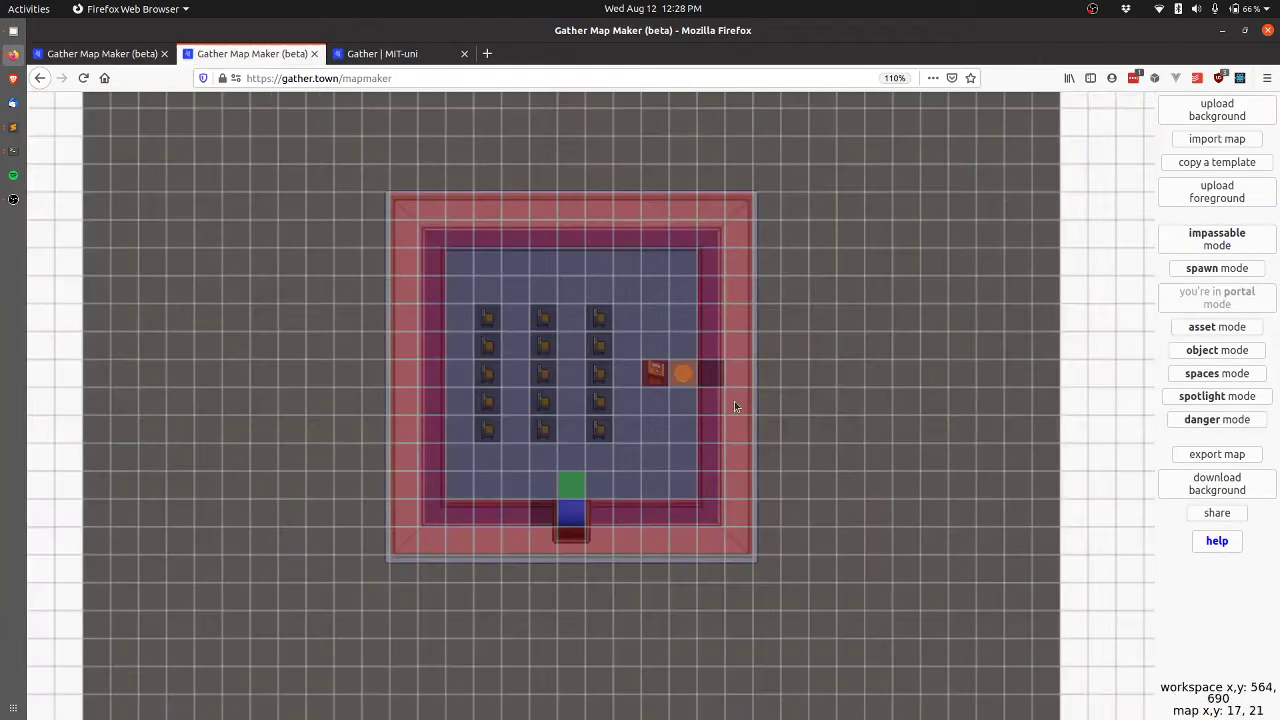
click(1231, 458)
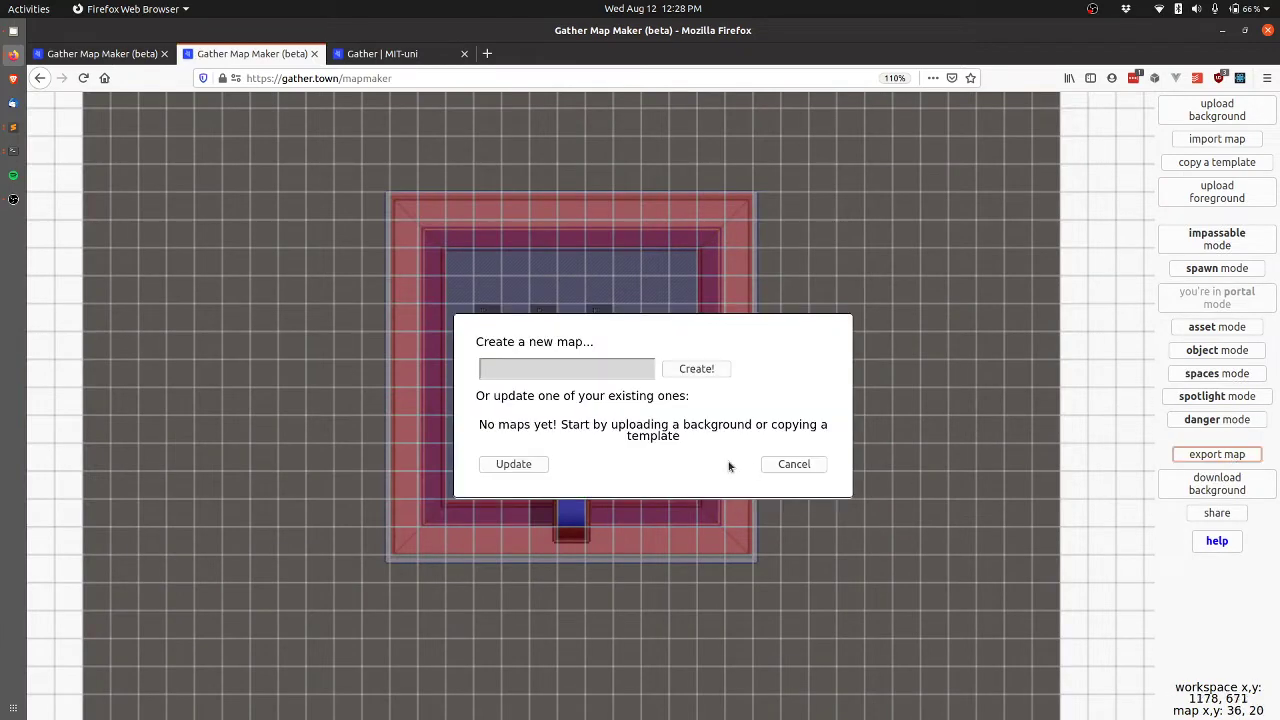
scroll(631, 503, down, 3)
scroll(680, 506, down, 2)
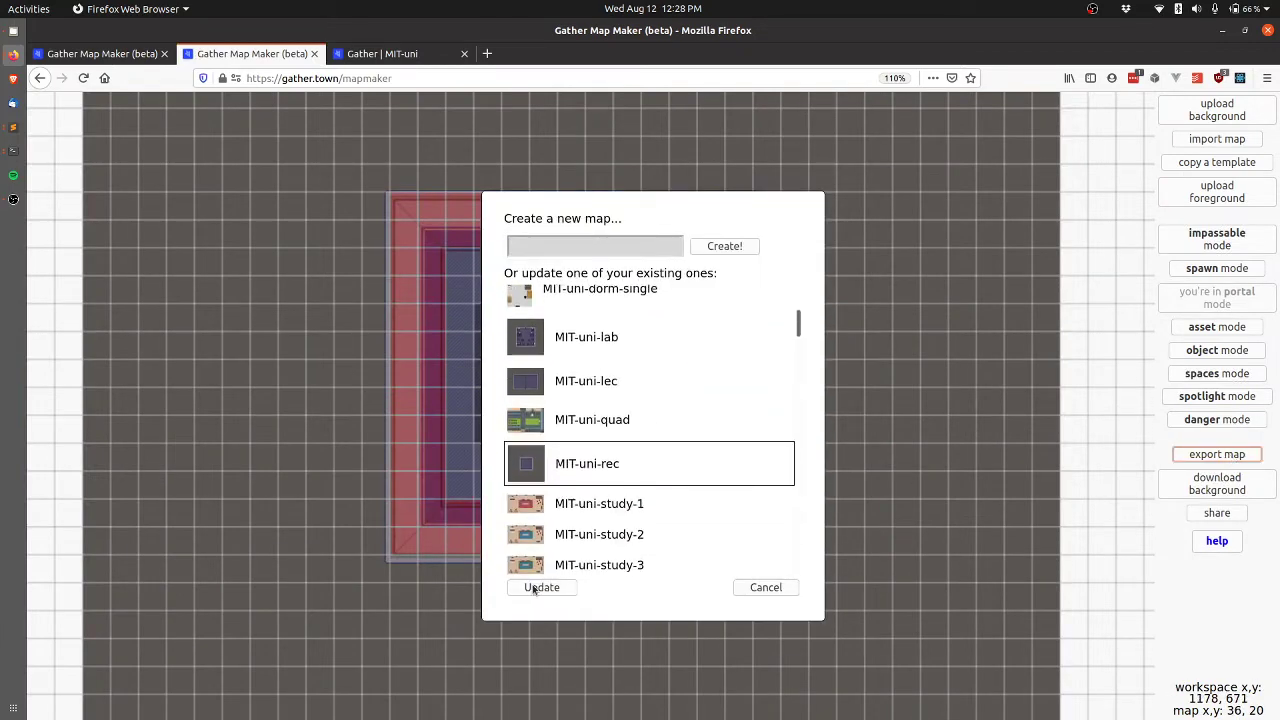
click(539, 587)
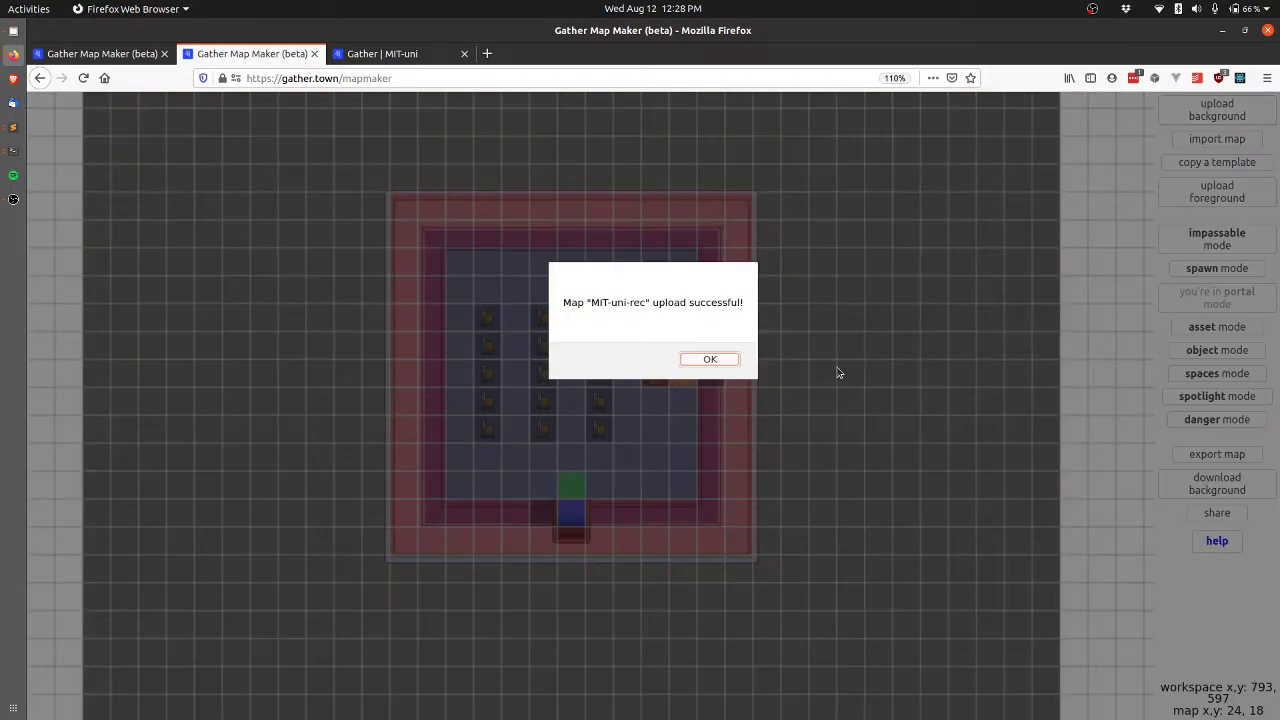
key(Return)
Switch to the MIT-uni space and walk the avatar up the corridor from C 004 to C 001
key(ctrl+Tab)
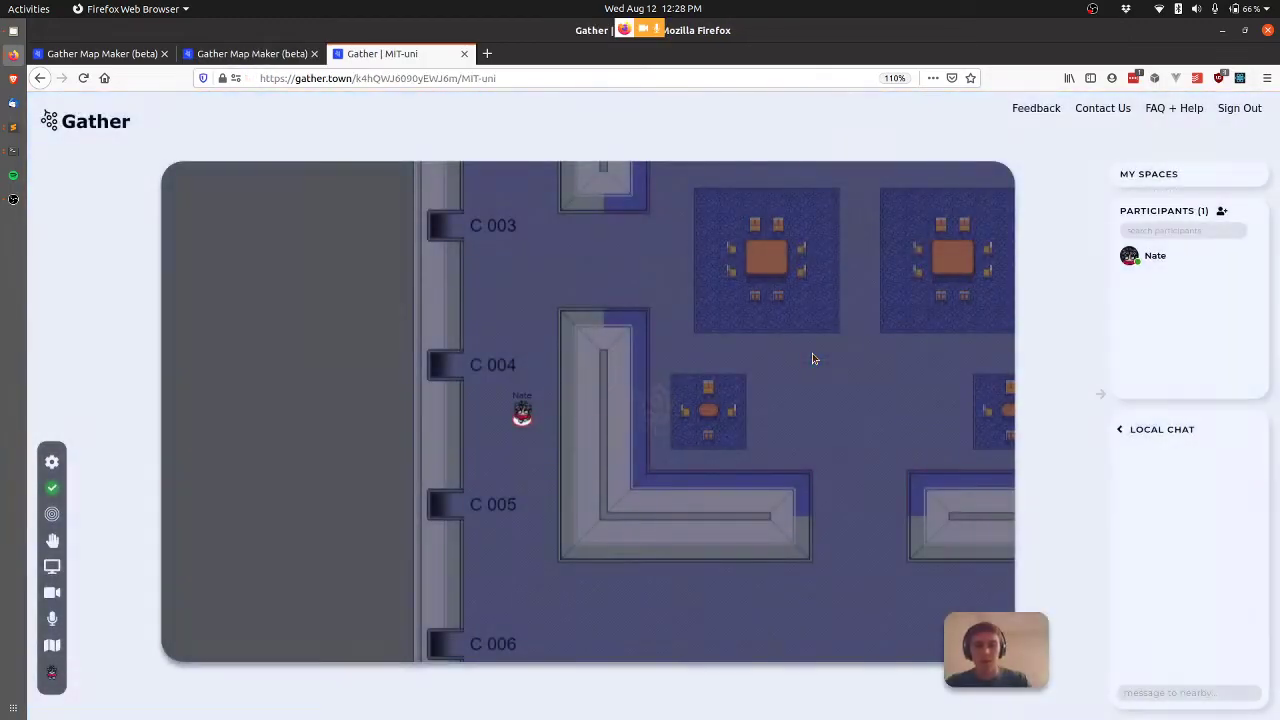
key(Up)
key(Up)
key(Up)
key(Up)
key(Up)
key(Up)
key(Up)
key(Up)
key(Up)
key(Up)
key(Up)
key(Up)
key(Up)
key(Up)
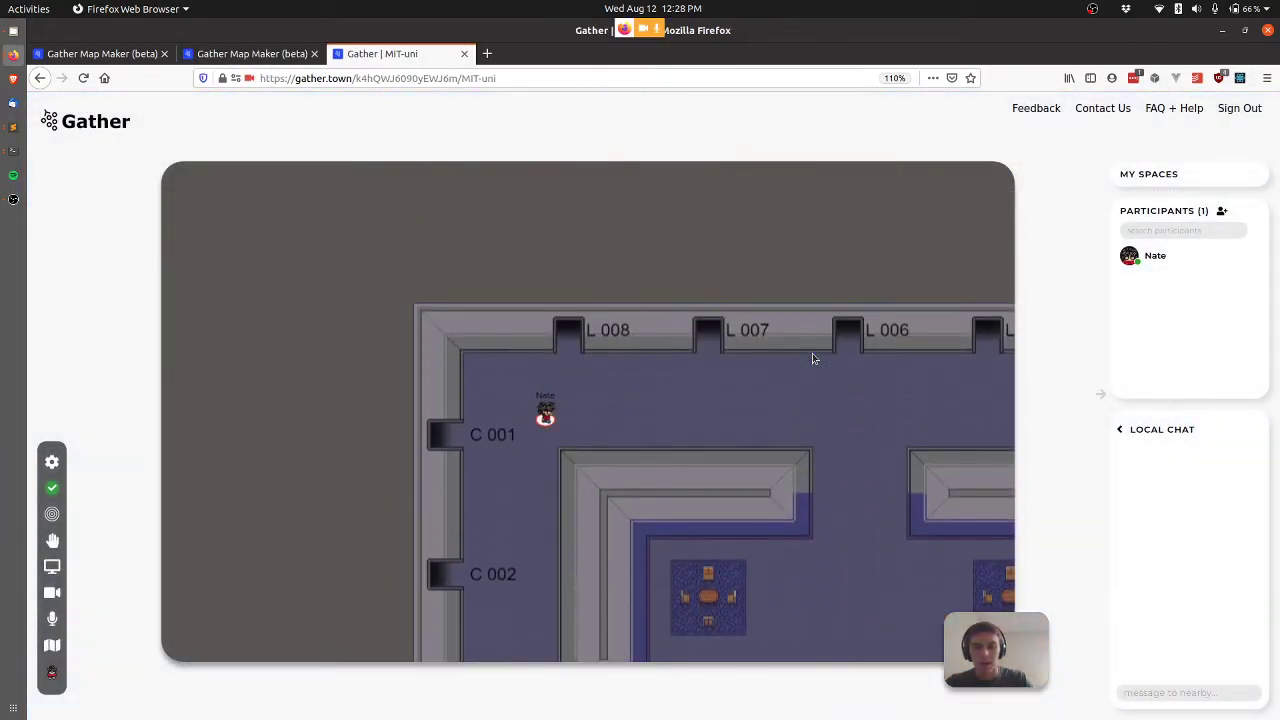
Walk the avatar along the lecture-room corridor to doorway L 001 and enter the room through its portal
key(Right)
key(Right)
key(Right)
key(Right)
key(Right)
key(Right)
key(Right)
key(Right)
key(Right)
key(Right)
key(Right)
key(Right)
key(Right)
key(Right)
key(Right)
key(Right)
key(Right)
key(Right)
key(Right)
key(Right)
key(Right)
key(Right)
key(Right)
key(Right)
key(Right)
key(Right)
key(Right)
key(Right)
key(Right)
key(Right)
key(Right)
key(Right)
key(Right)
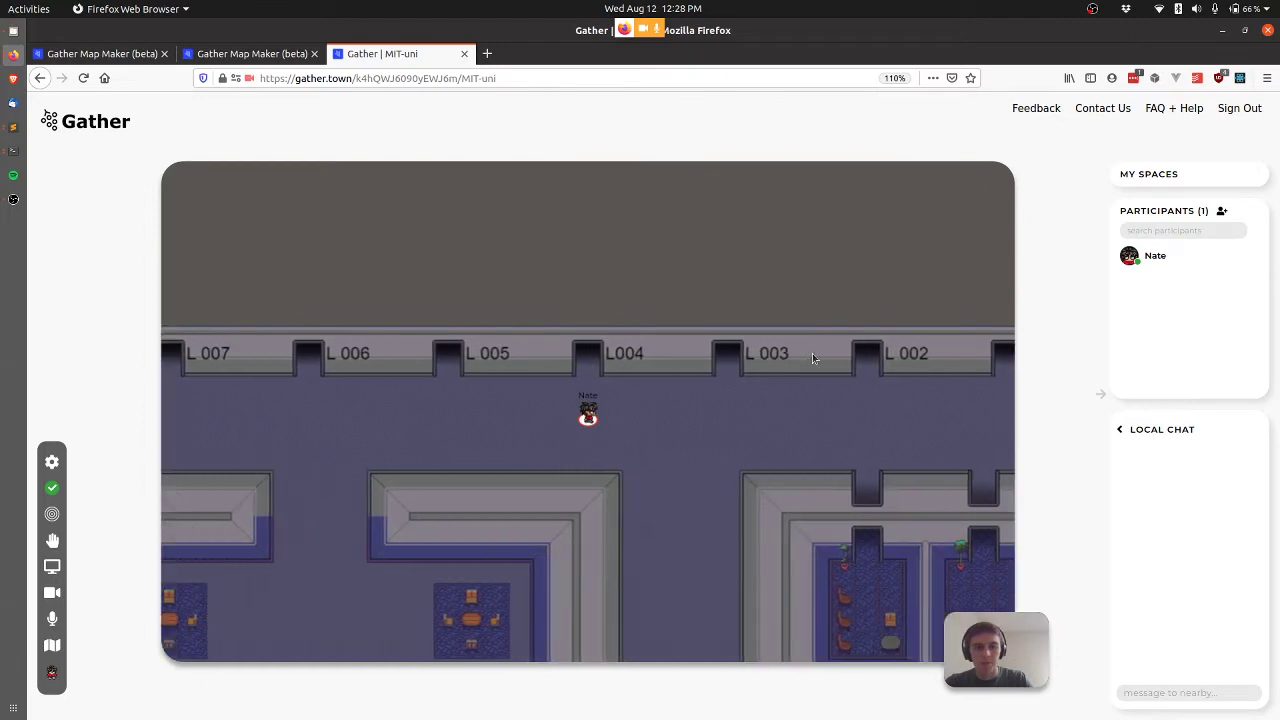
key(Right)
key(Up)
key(Up)
key(Up)
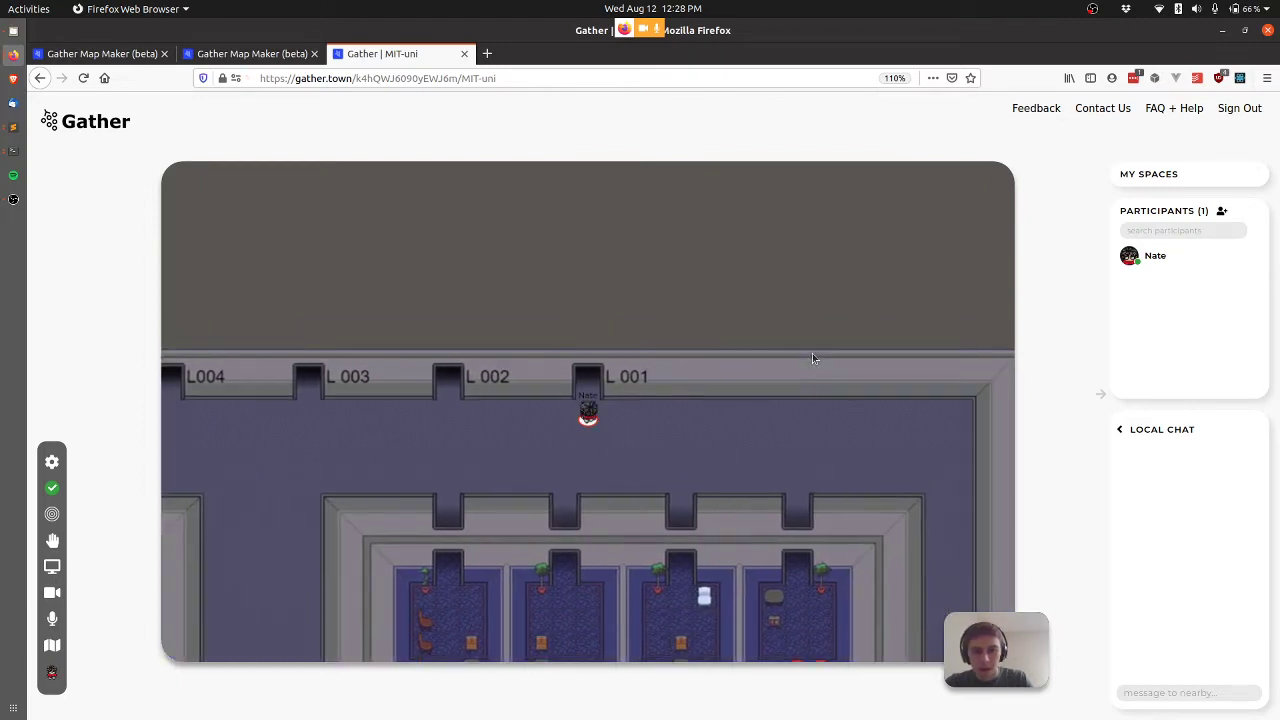
key(Up)
key(Up)
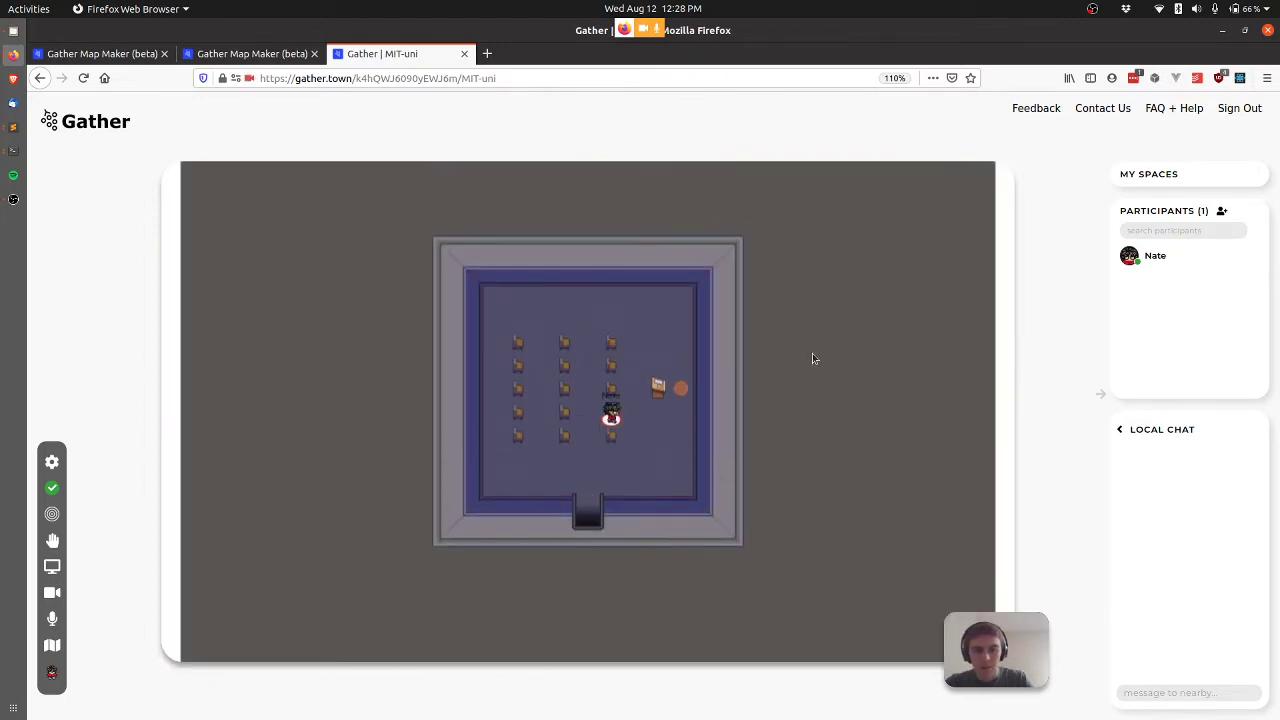
Walk the avatar around the rows of chairs to the column farthest from the podium
key(Left)
key(Up)
key(Up)
key(Left)
key(Up)
key(Right)
key(Right)
key(Down)
key(Down)
key(Left)
key(Left)
key(Left)
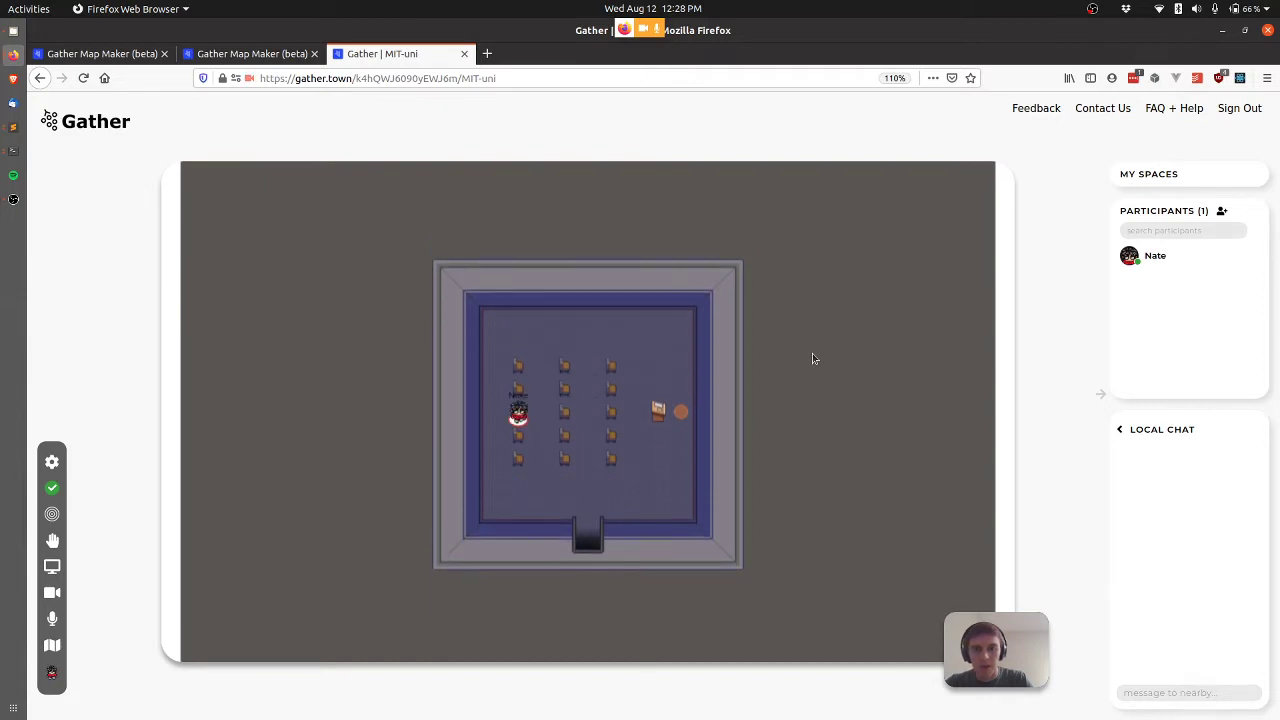
Walk the avatar past the chairs to the podium and onto the orange spotlight tile behind it
key(Right)
key(Right)
key(Down)
key(Down)
key(Left)
key(Right)
key(Right)
key(Right)
key(Right)
key(Right)
key(Up)
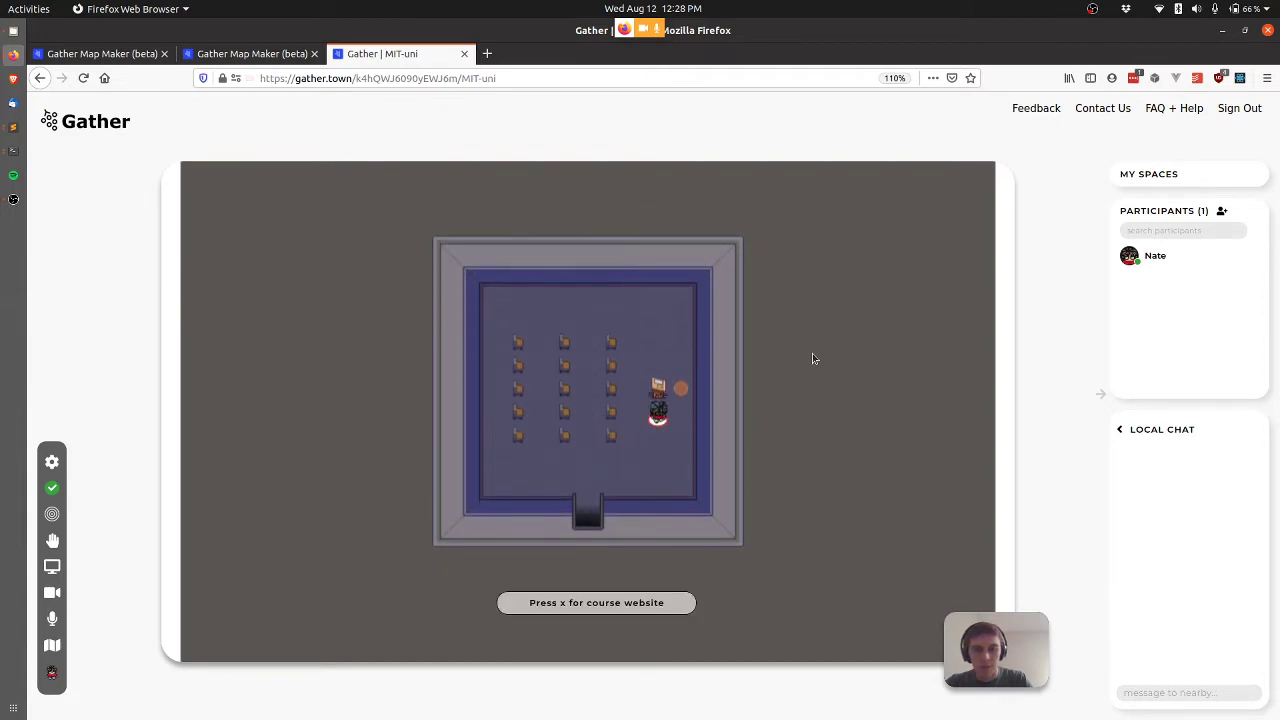
key(Right)
key(Up)
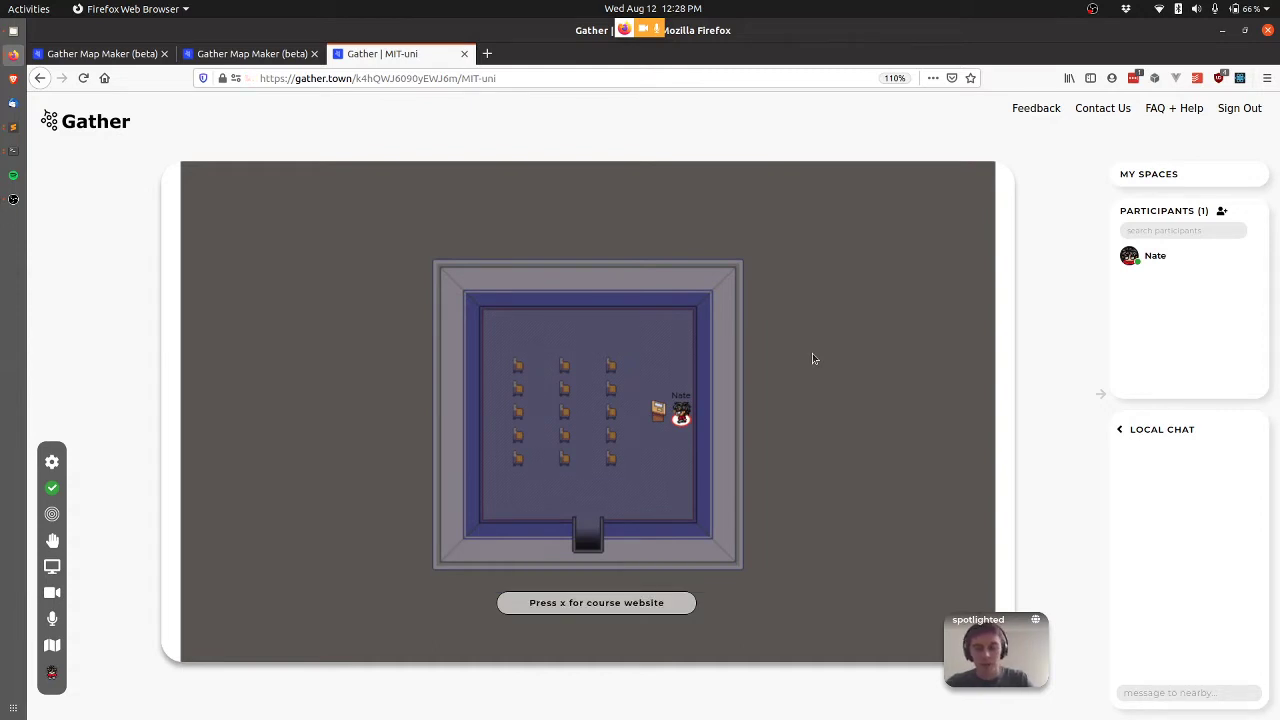
Move the avatar off the spotlight tile and around the podium, stopping directly below the tile
key(Down)
key(Left)
key(Left)
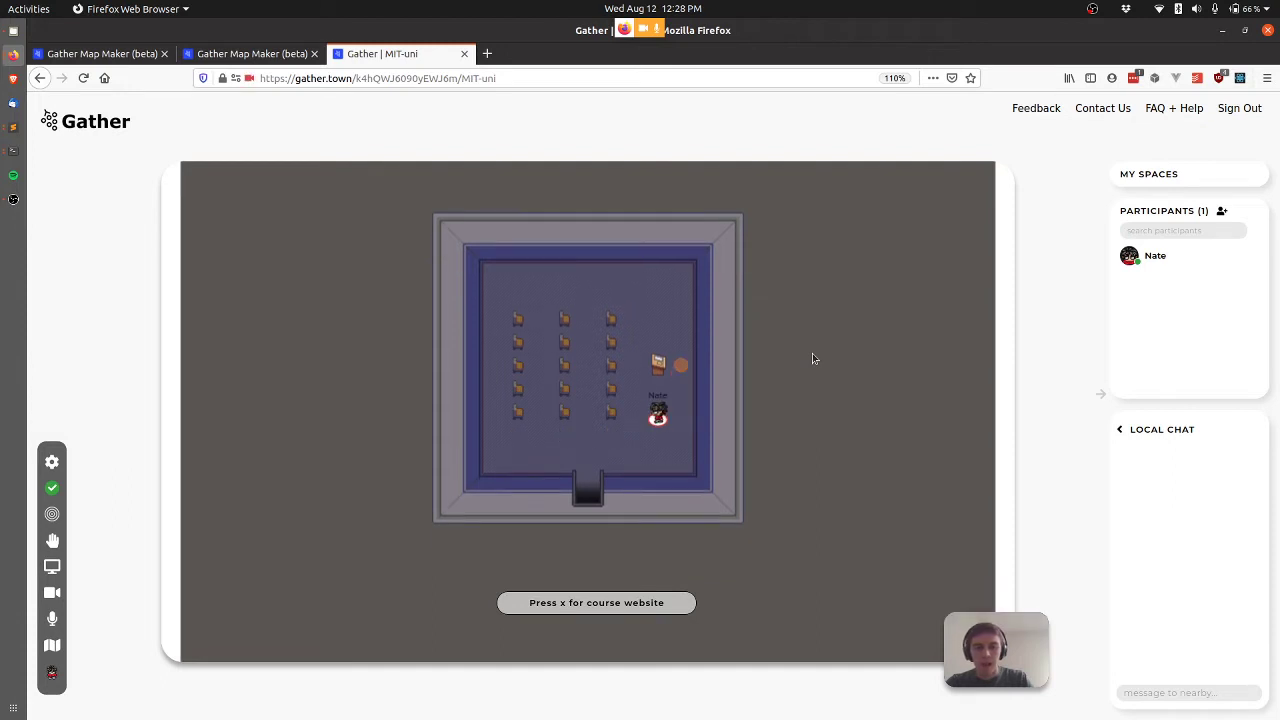
key(Up)
key(Down)
key(Right)
key(Right)
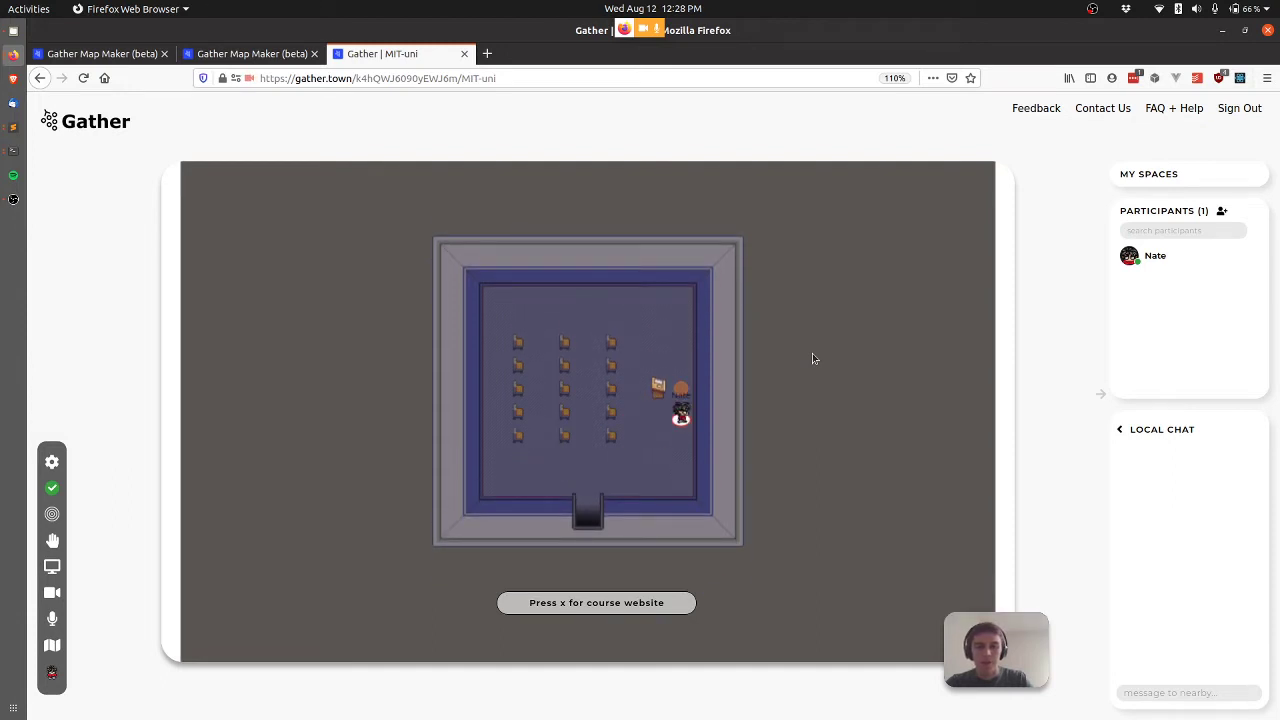
Open the podium's course website, skim its 6.034 main page, close it and step away from the spotlight tile
key(x)
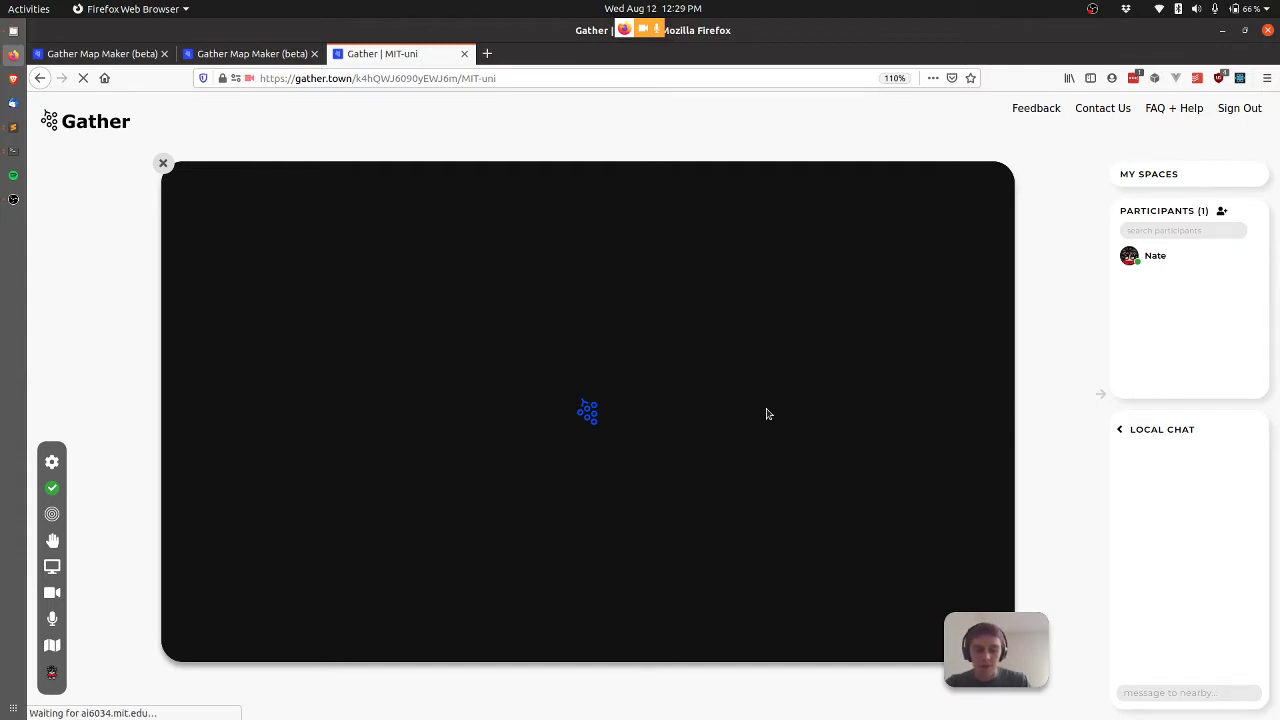
scroll(349, 420, down, 3)
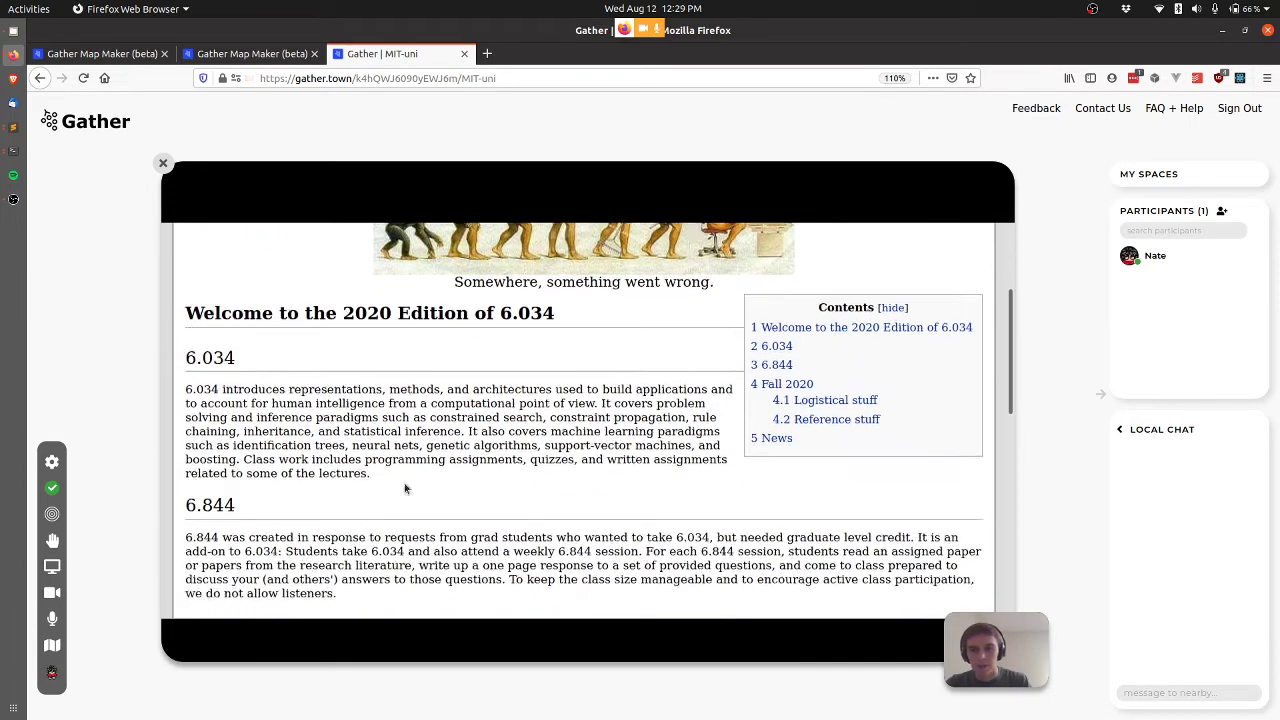
scroll(566, 491, up, 3)
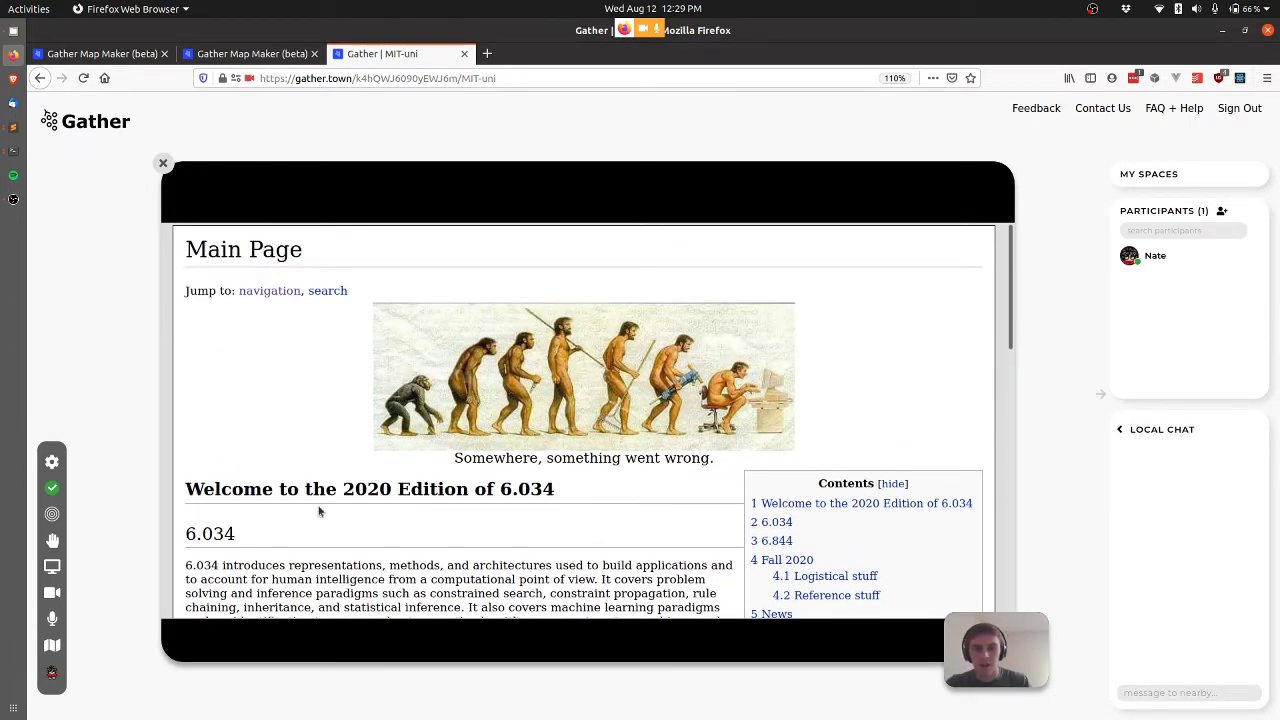
key(Escape)
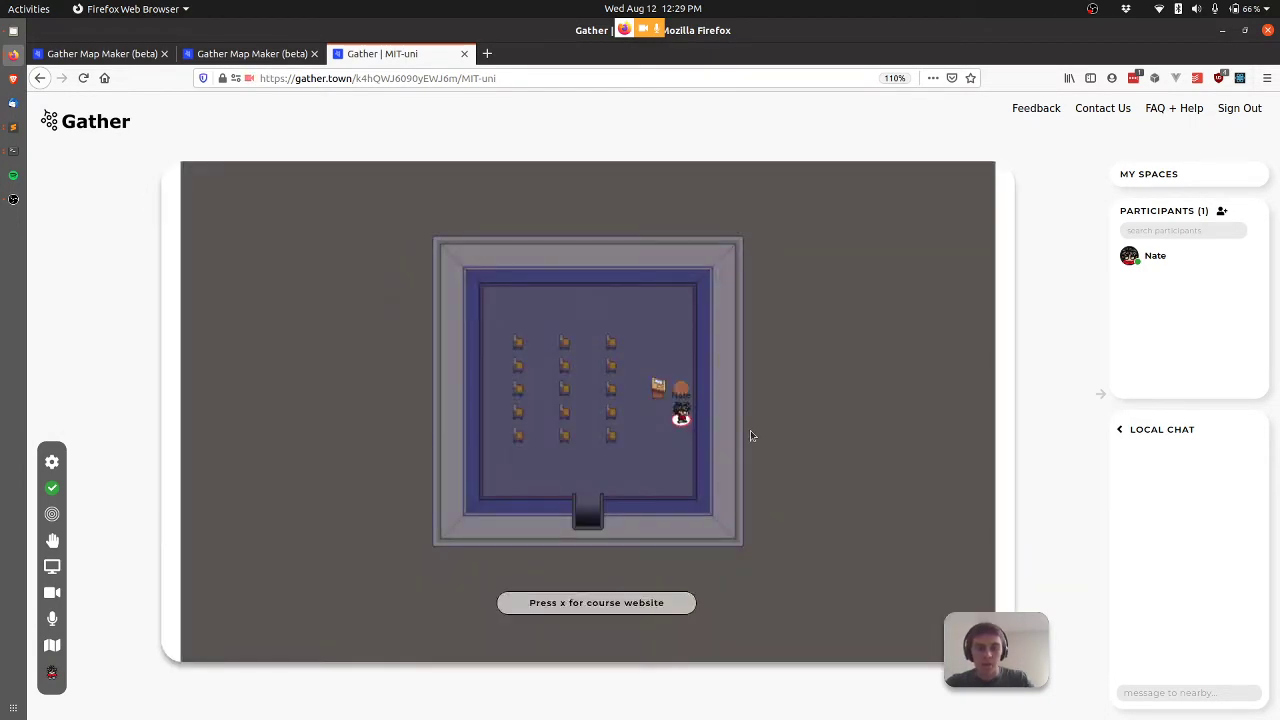
key(Down)
key(Left)
key(Left)
key(Right)
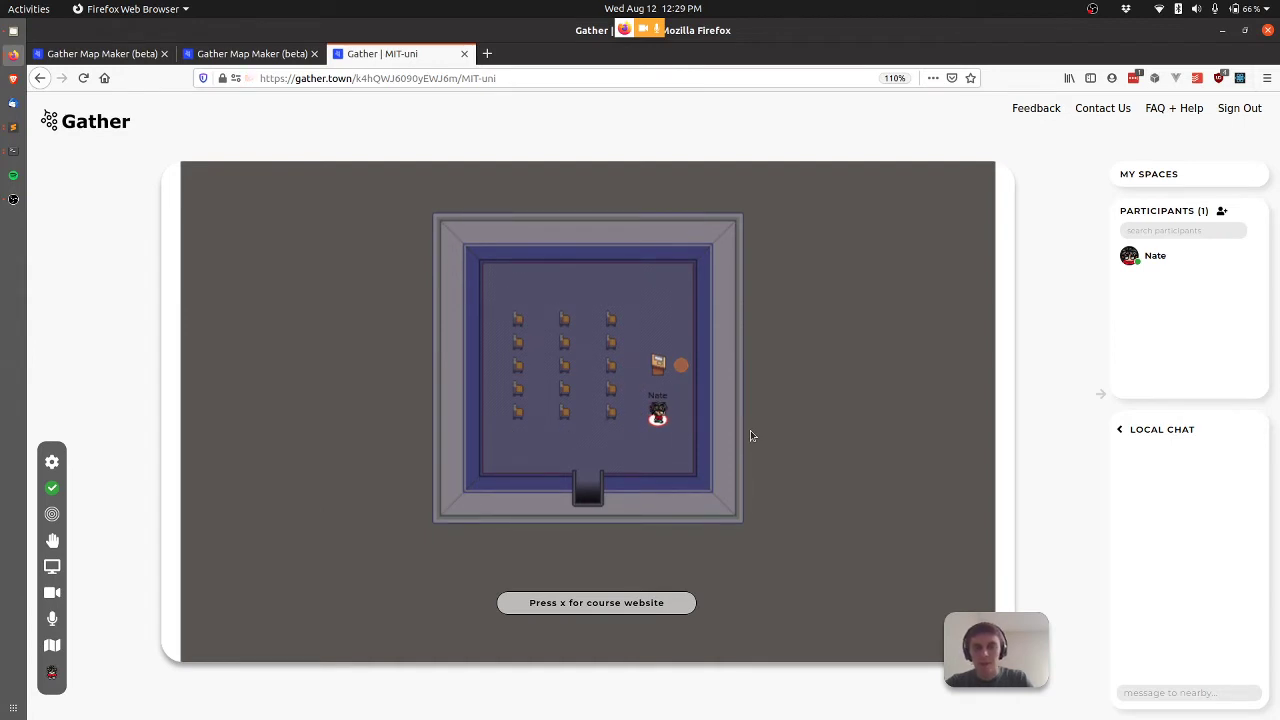
key(ctrl+Page_Up)
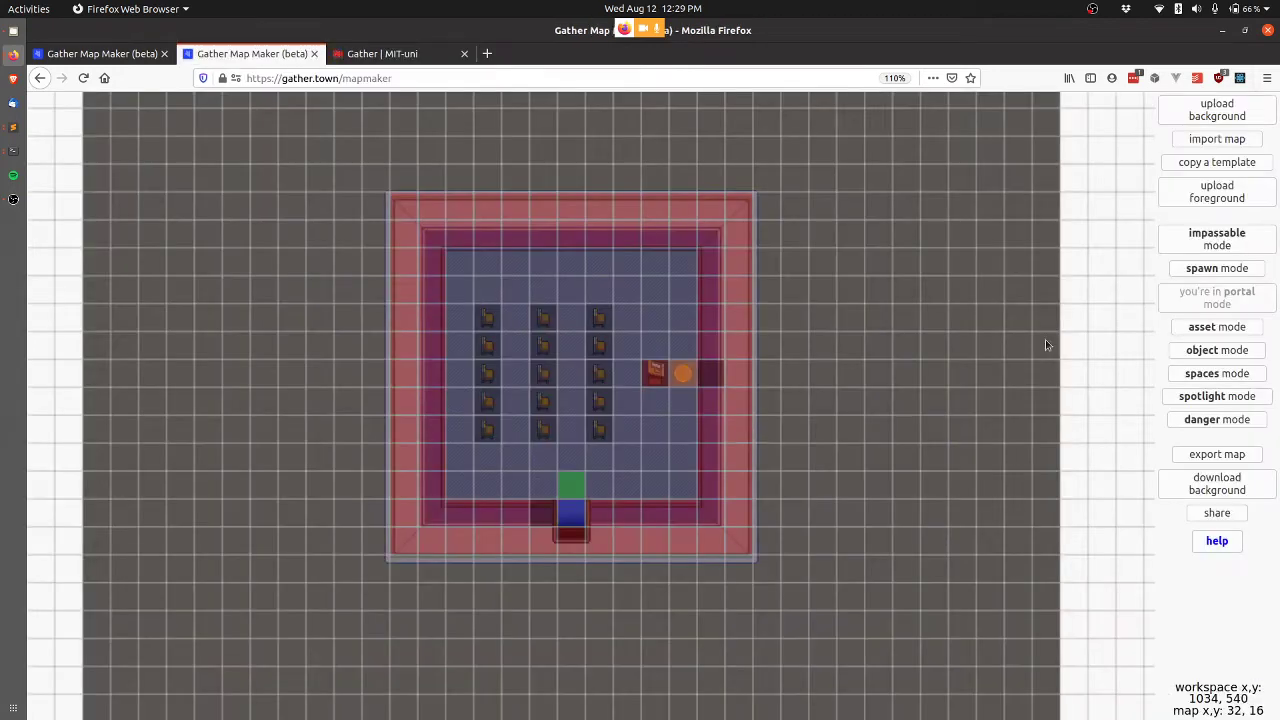
click(1215, 350)
mouse_move(716, 366)
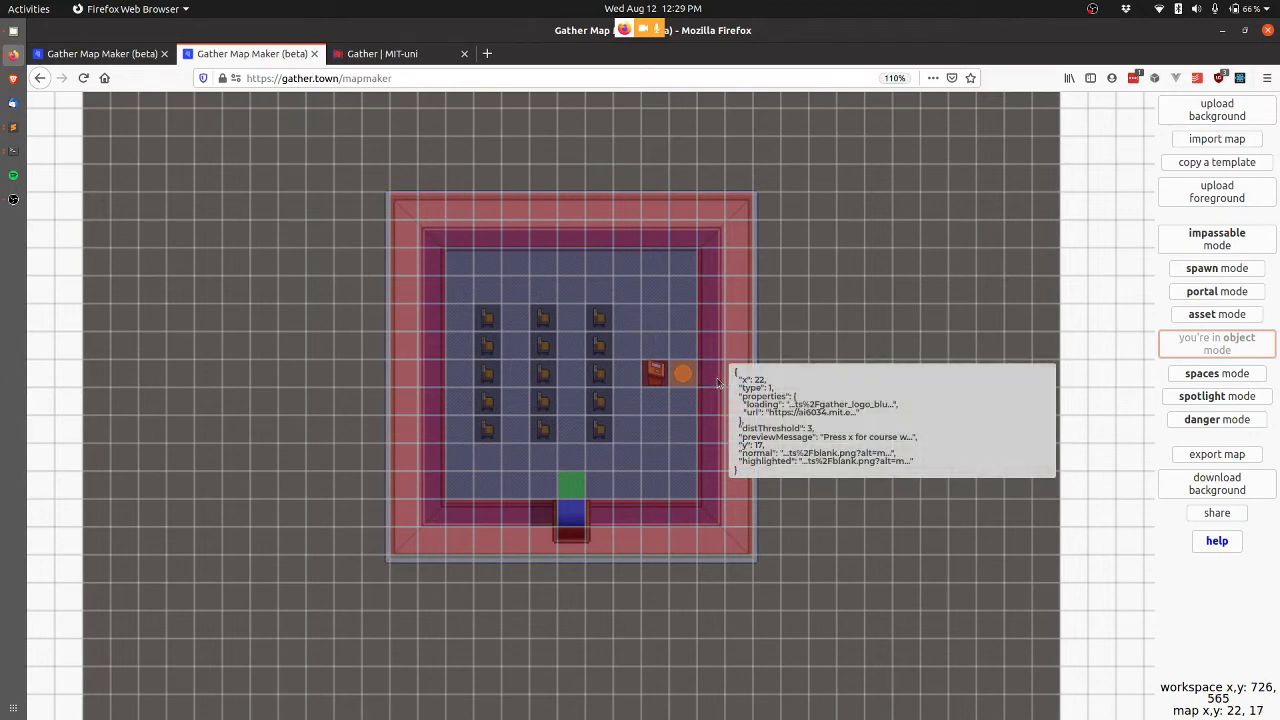
click(712, 373)
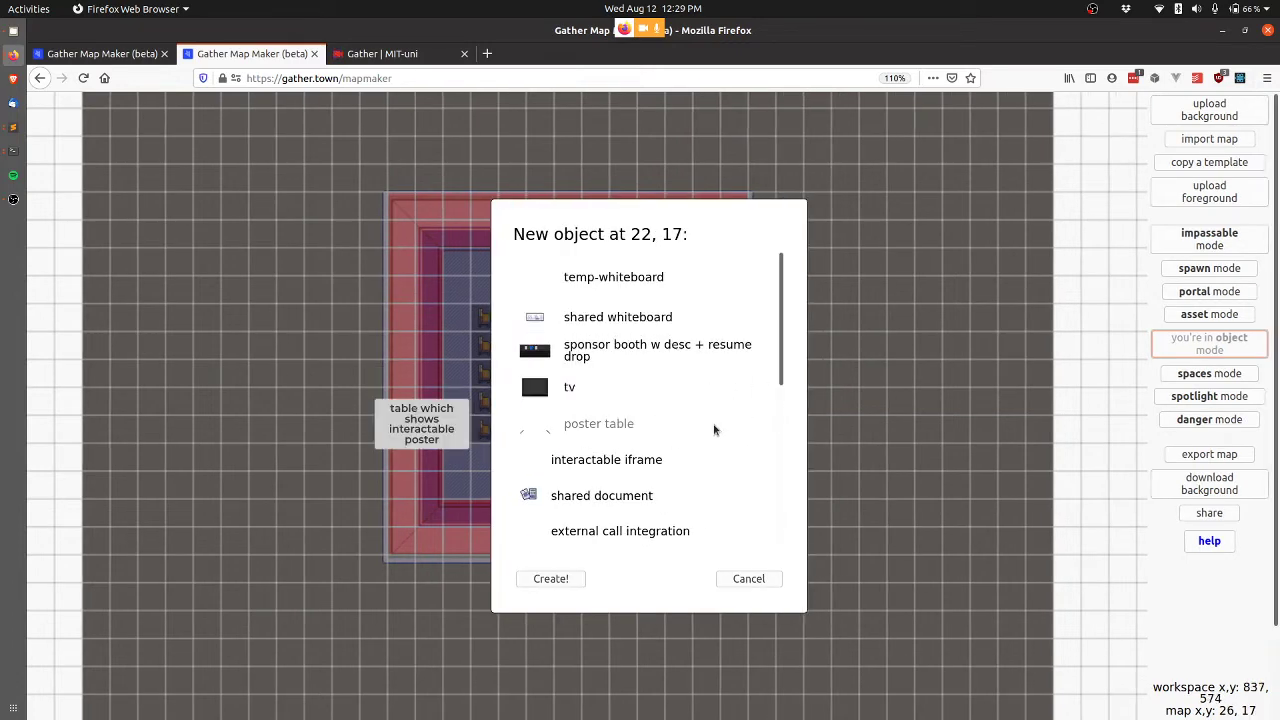
scroll(700, 390, down, 5)
scroll(694, 369, down, 2)
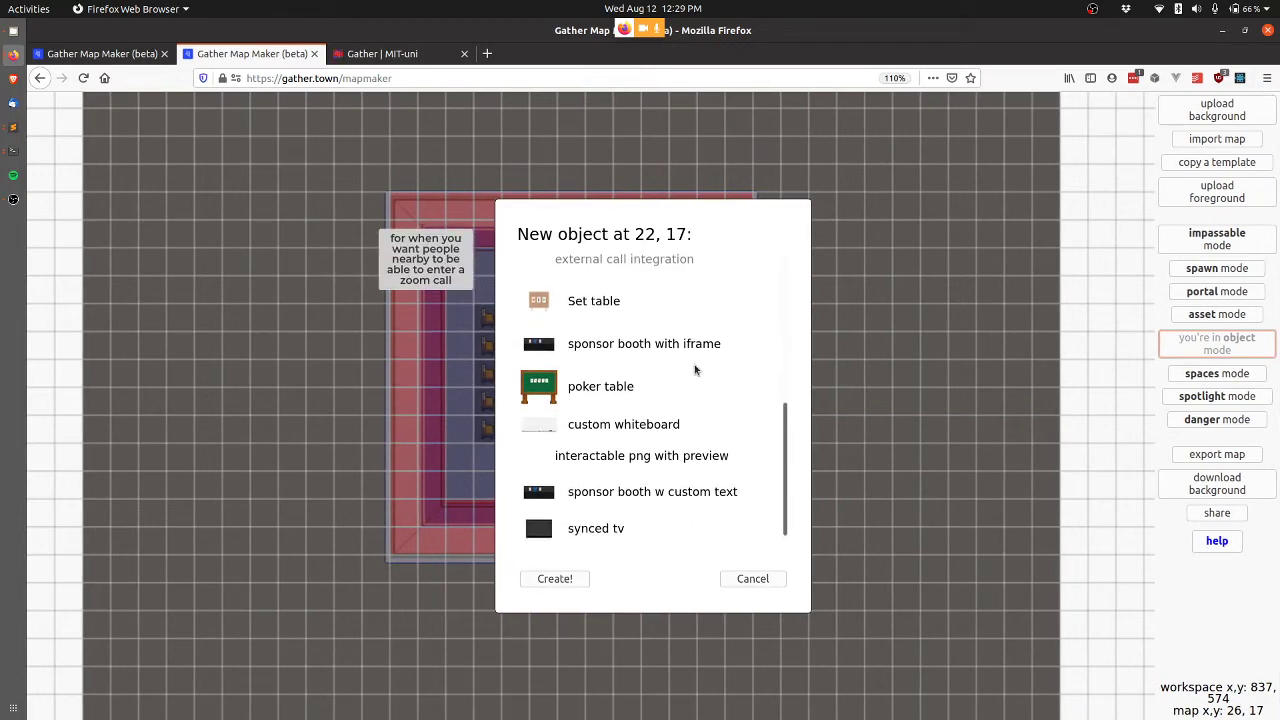
scroll(625, 447, up, 3)
scroll(625, 447, up, 3)
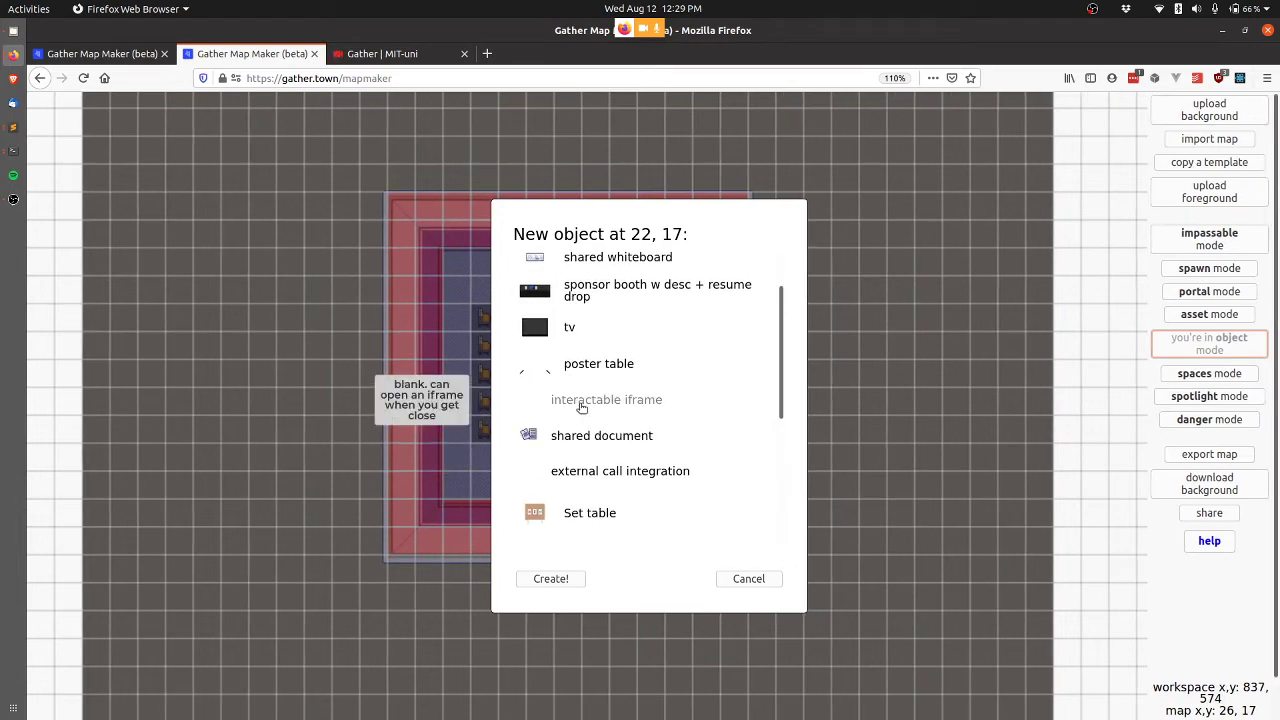
click(581, 406)
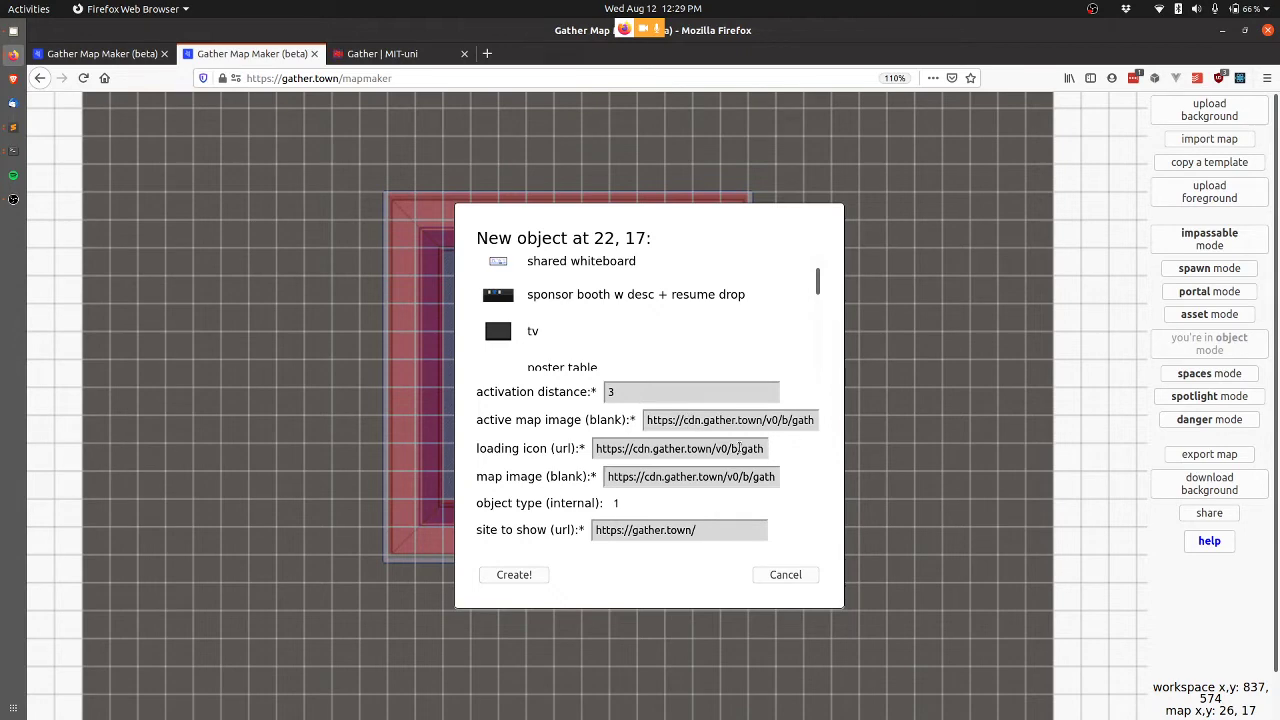
triple_click(703, 531)
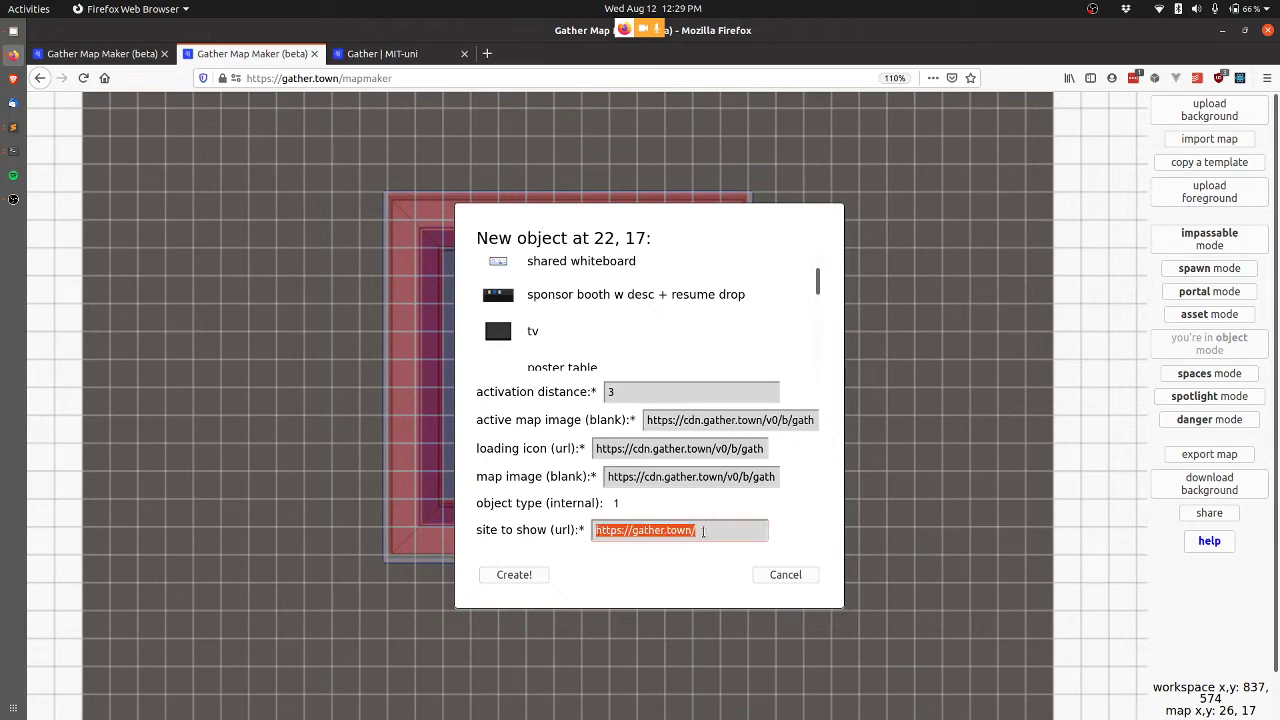
click(711, 532)
click(516, 576)
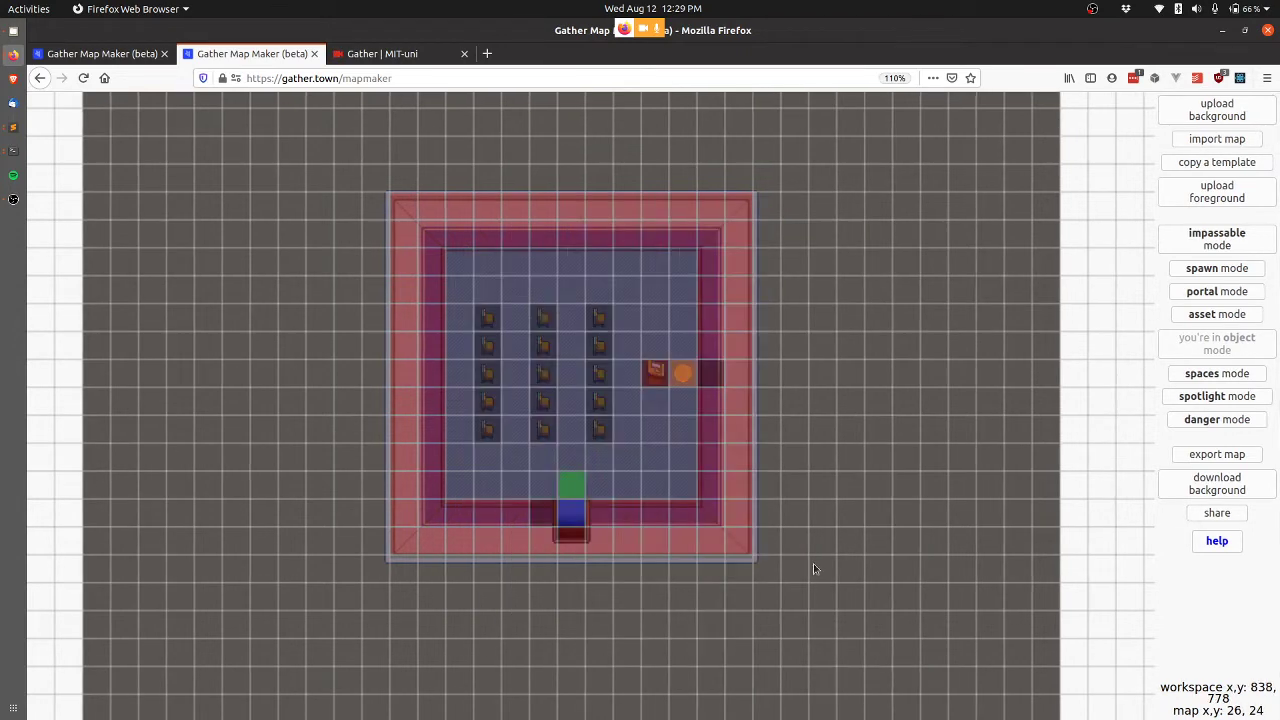
Export the map with its new iframe object as an update of the existing MIT-uni-rec map
click(1217, 455)
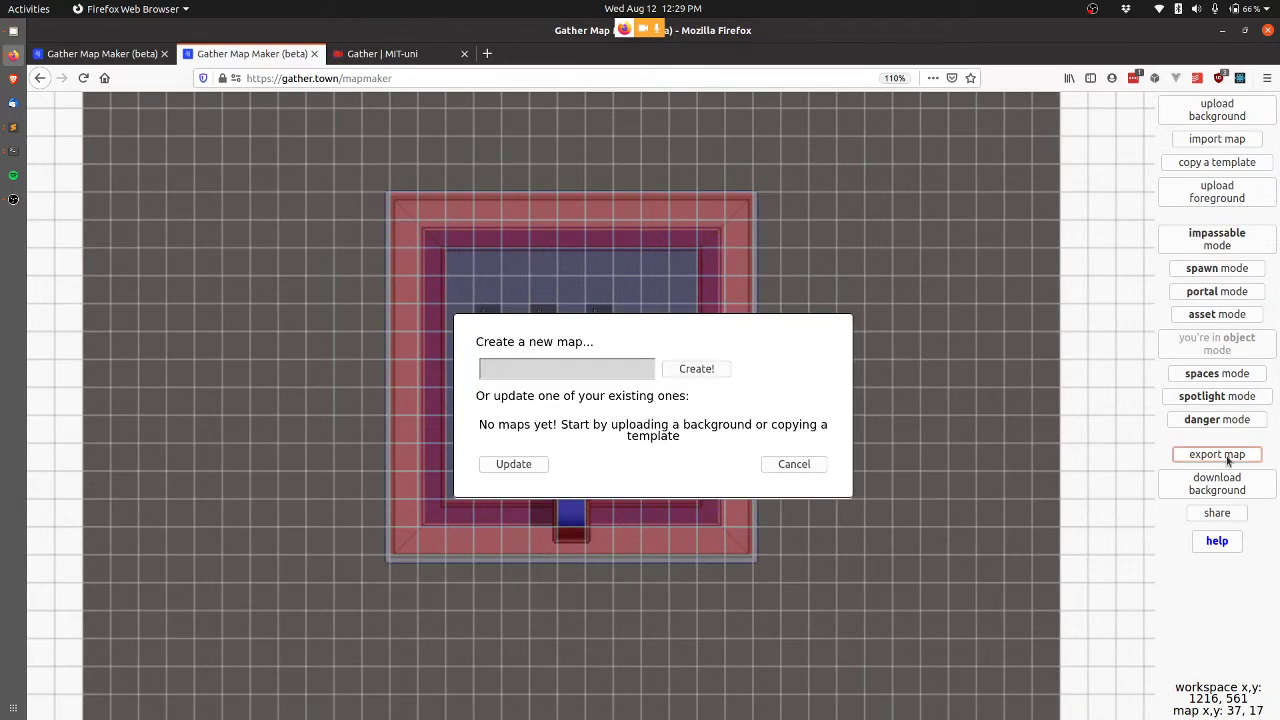
scroll(670, 449, down, 3)
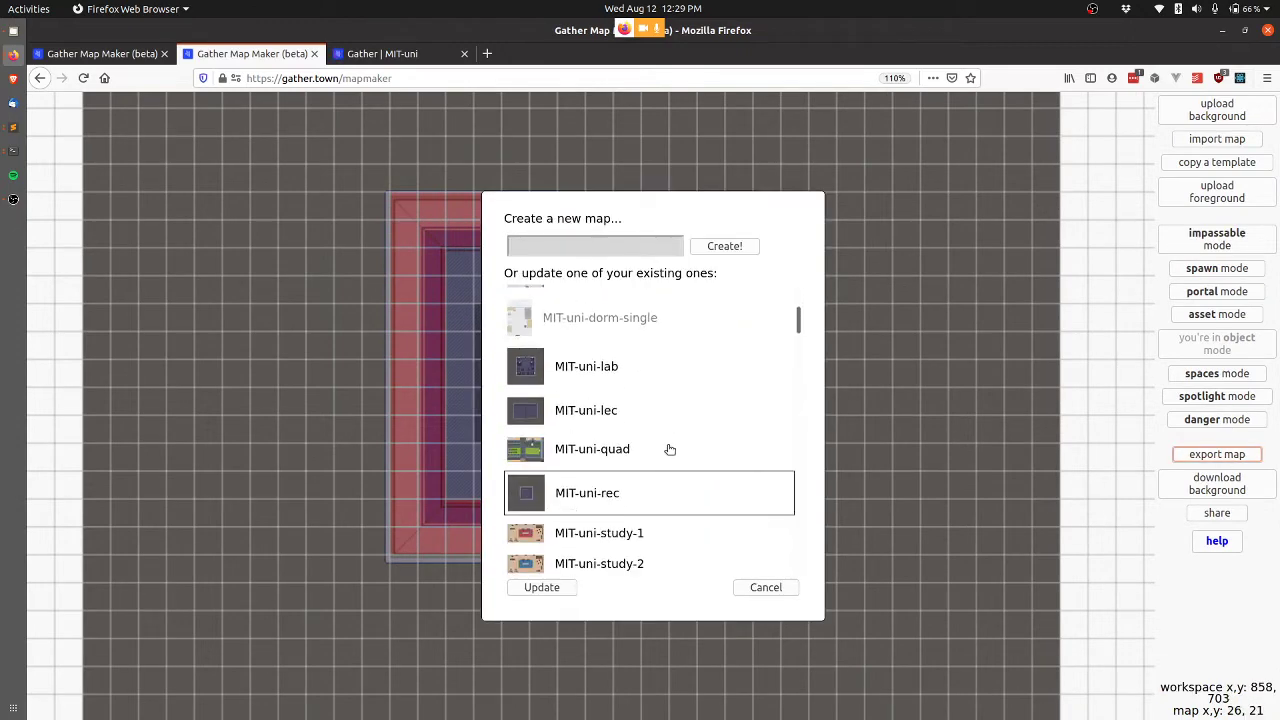
click(532, 592)
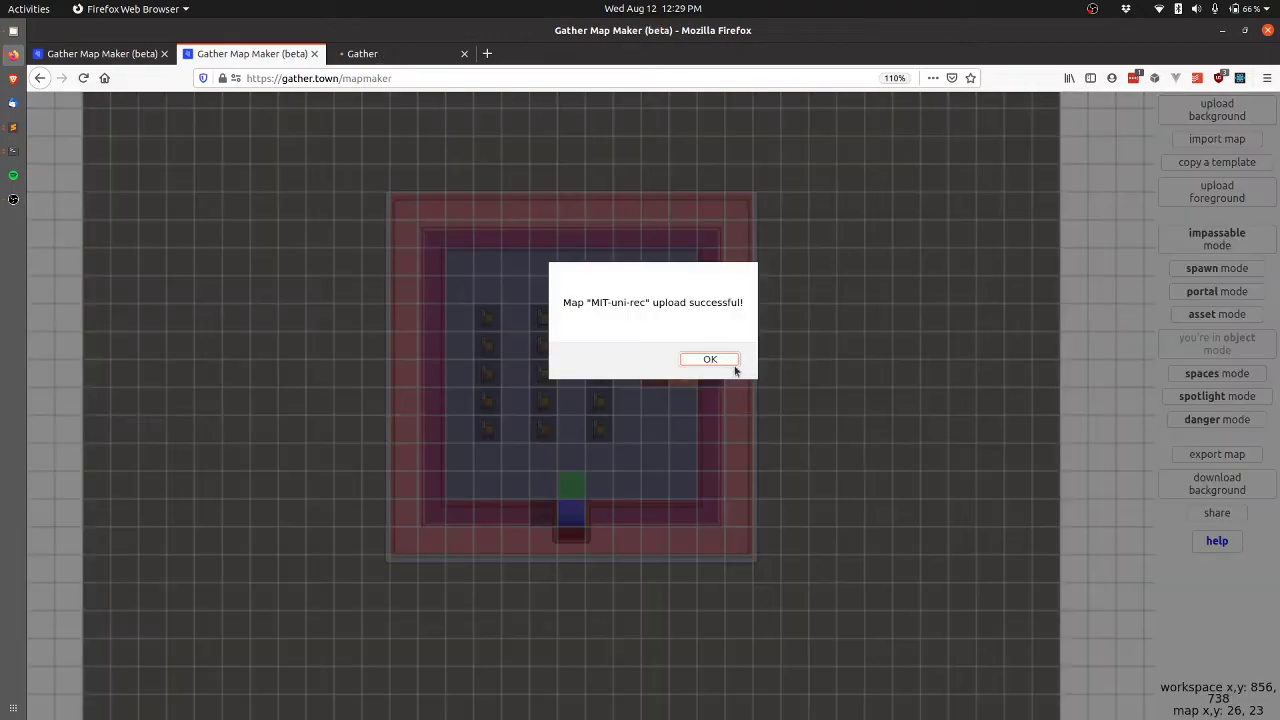
click(731, 364)
Return to the reloaded MIT-uni space and walk the avatar around the area beside the podium
key(ctrl+Tab)
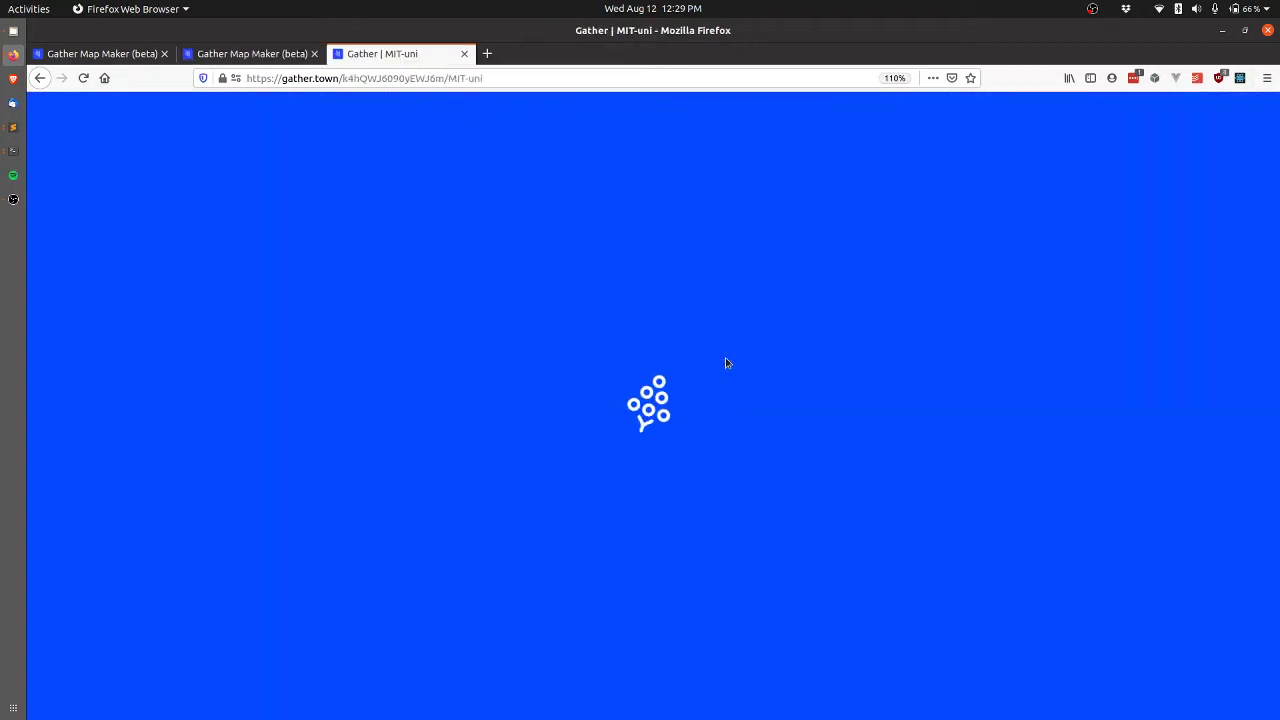
key(Left)
key(Left)
key(Left)
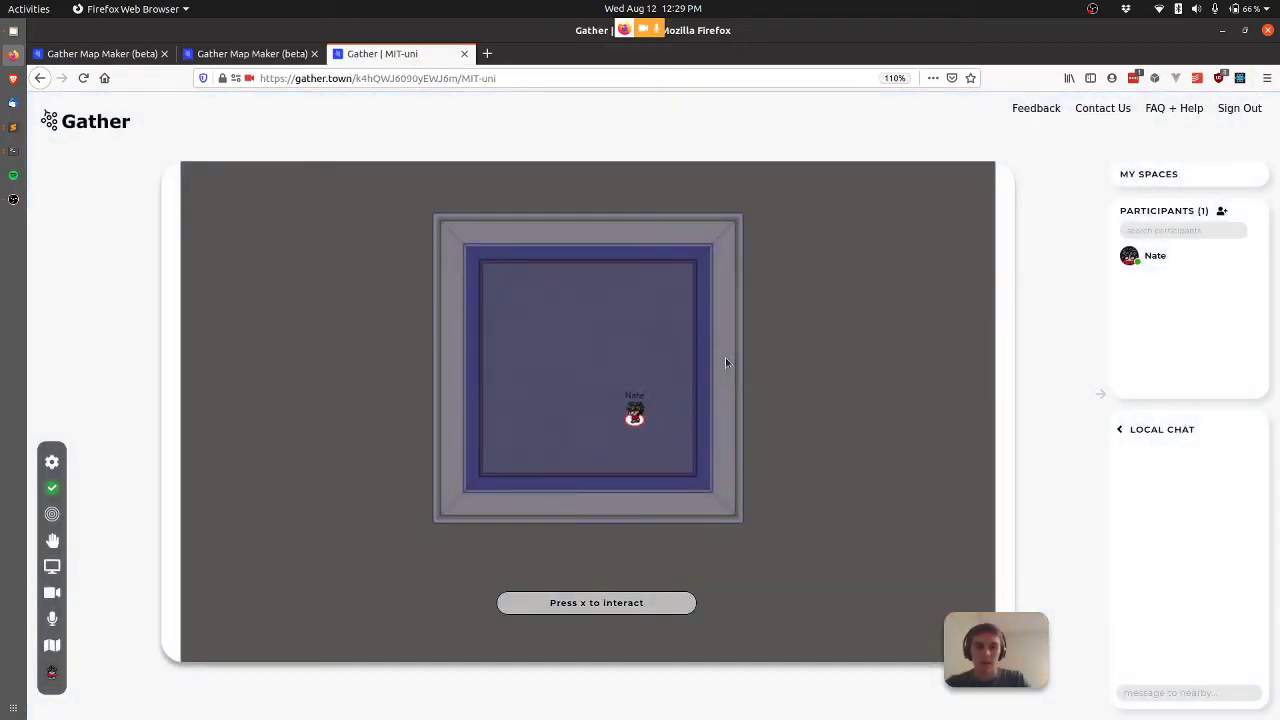
key(Down)
key(Down)
key(Right)
key(Right)
key(Right)
key(Right)
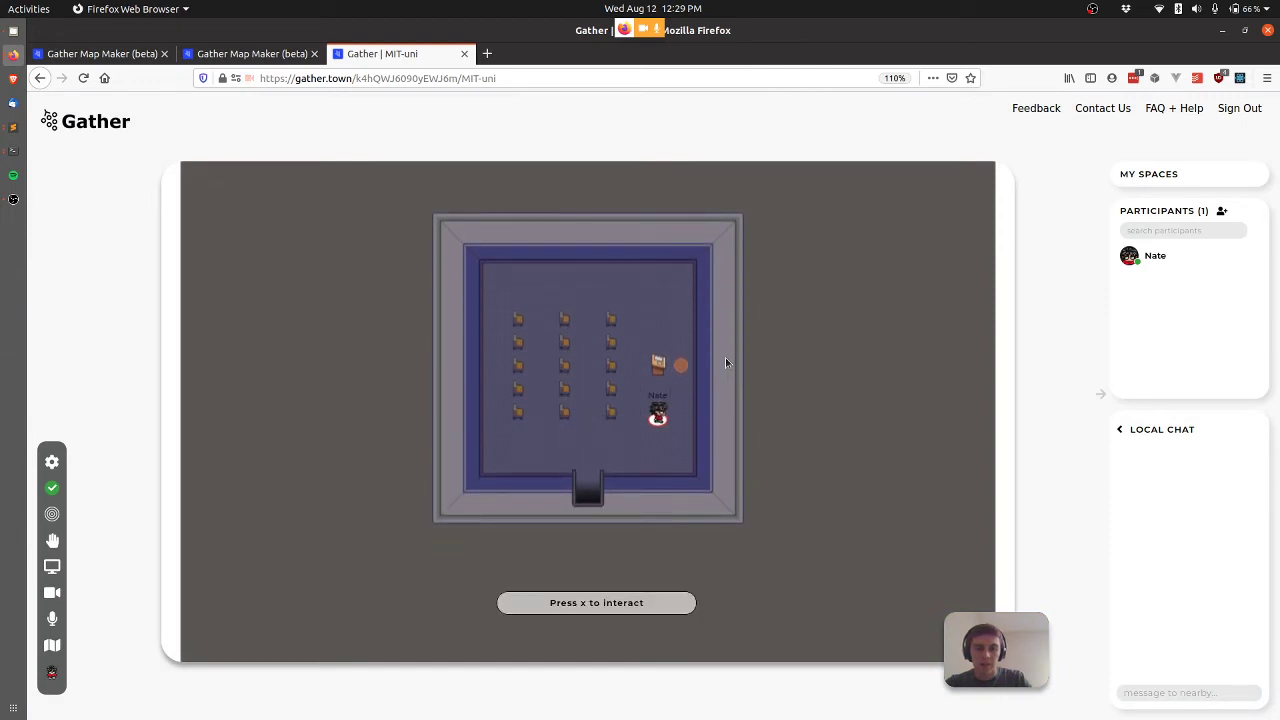
Open the embedded gather.town site from the podium's iframe object, close it and move the avatar away
key(x)
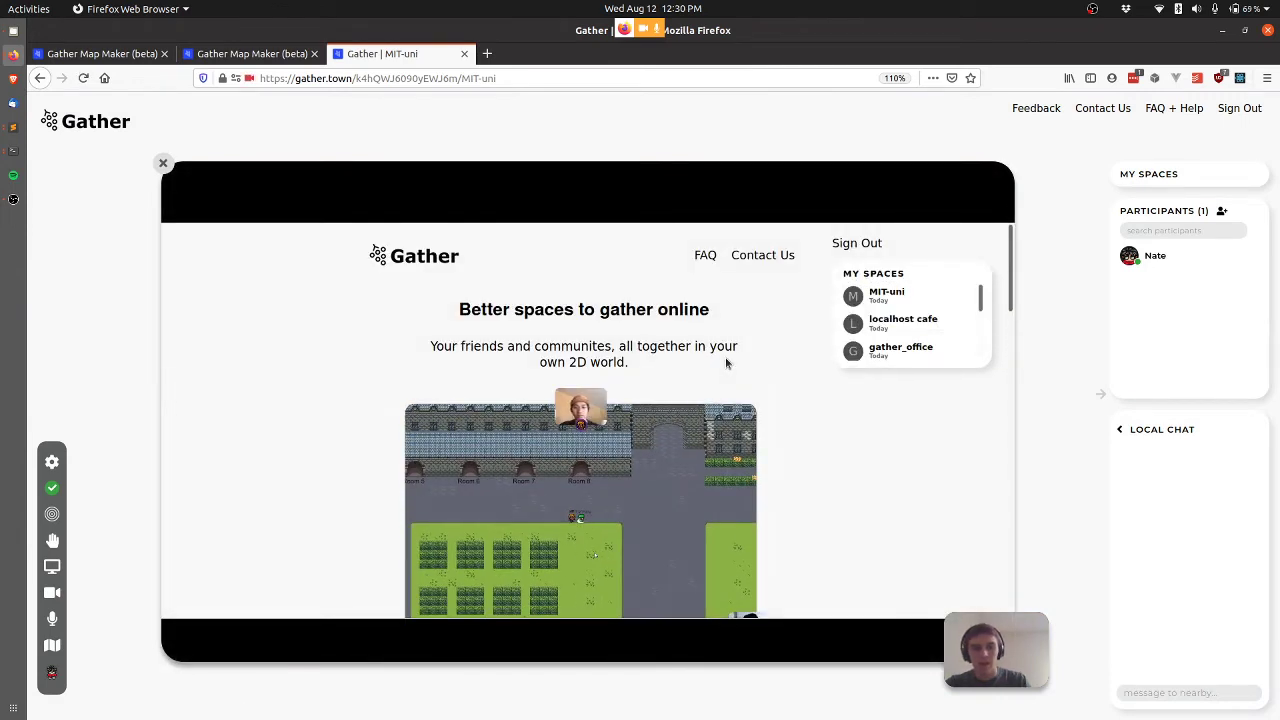
key(x)
key(Left)
key(Left)
key(Left)
key(Left)
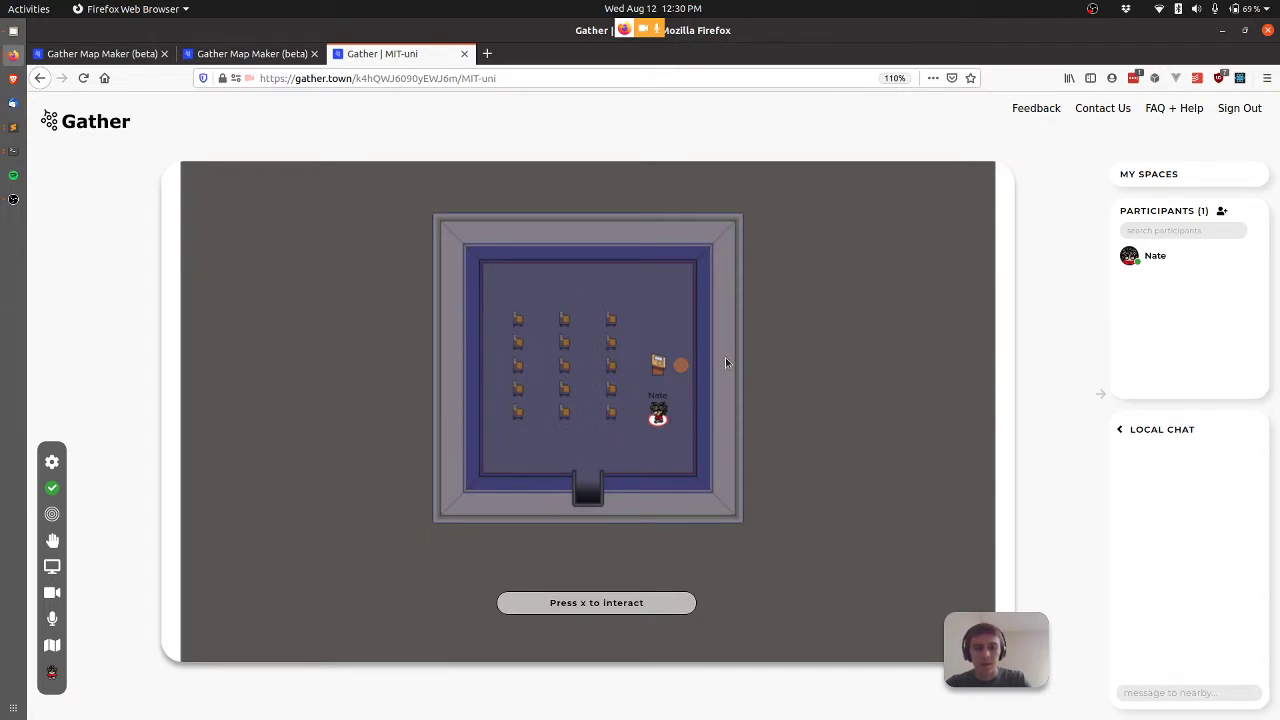
Walk the avatar out of the podium room through its doorway, back in through L 001 and out to the corridor again
key(Down)
key(Down)
key(Down)
key(Down)
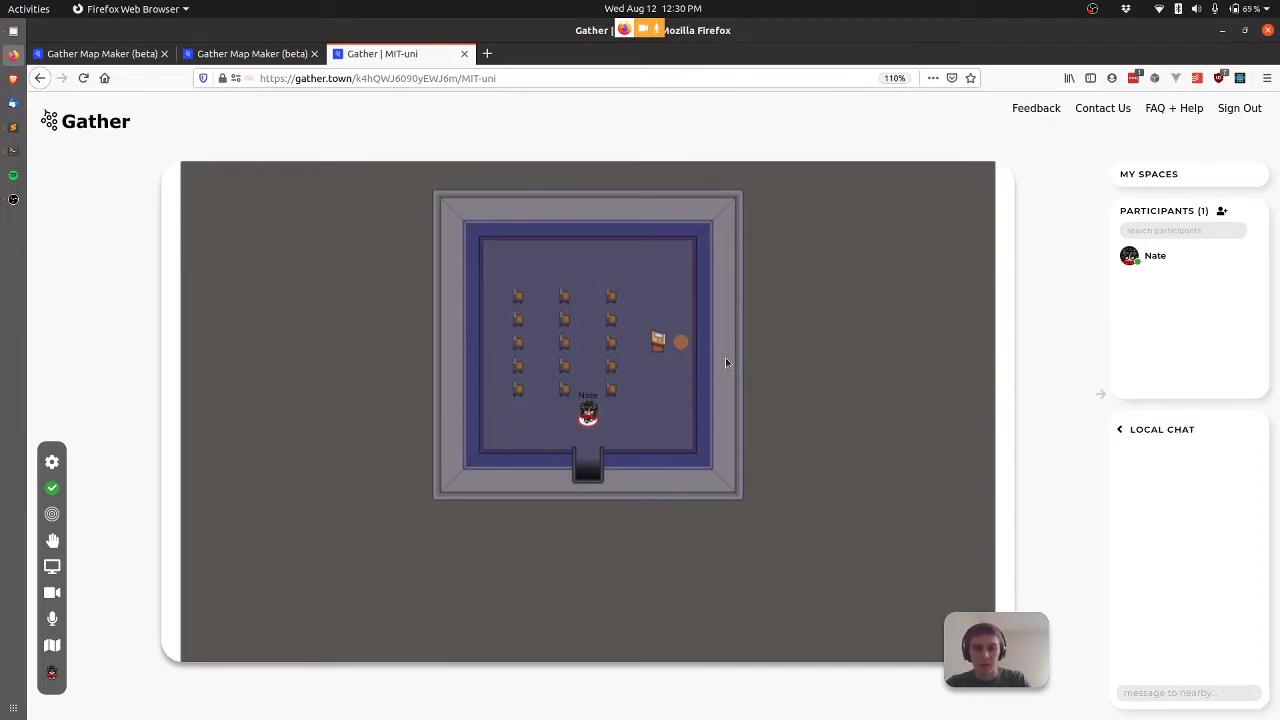
key(Down)
key(Down)
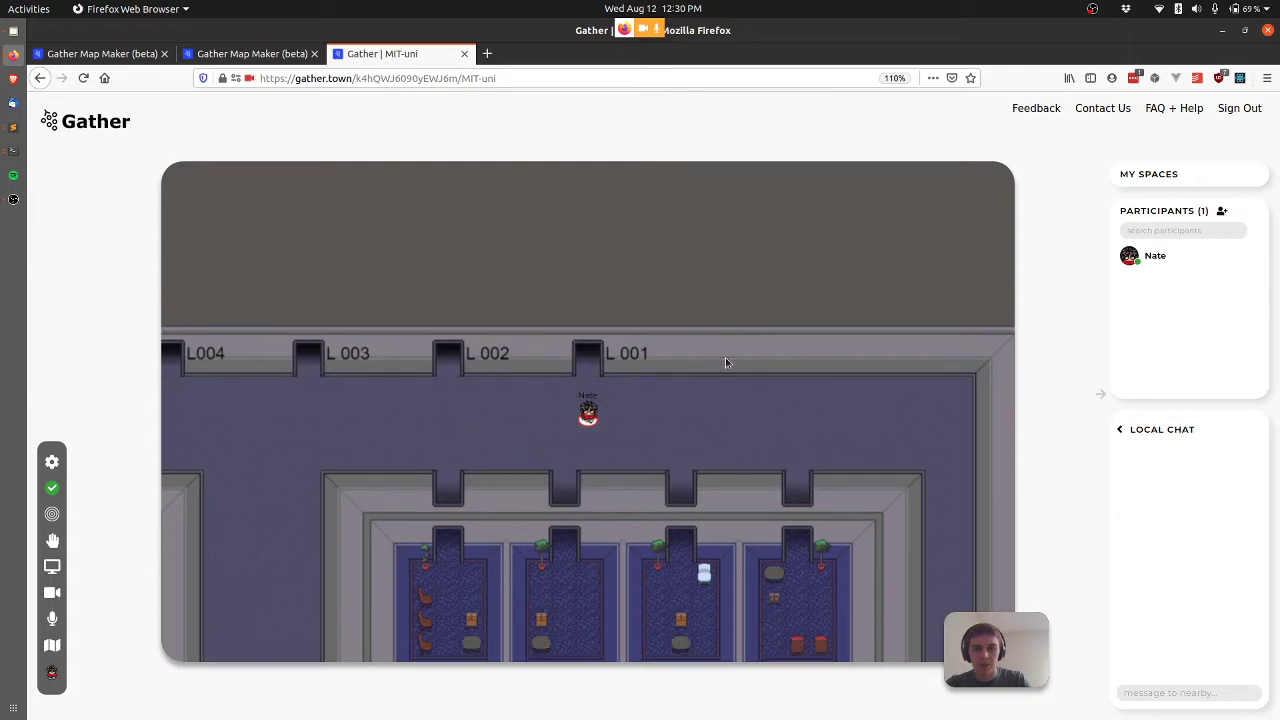
key(Up)
key(Up)
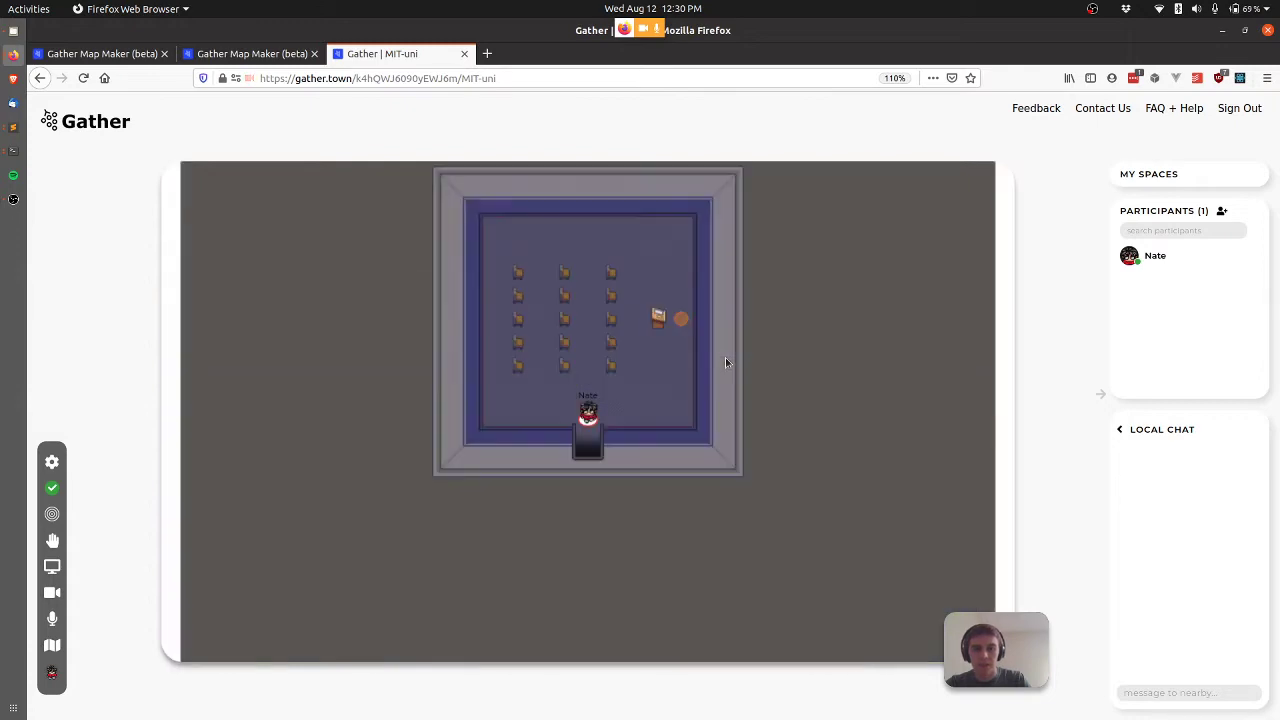
key(Down)
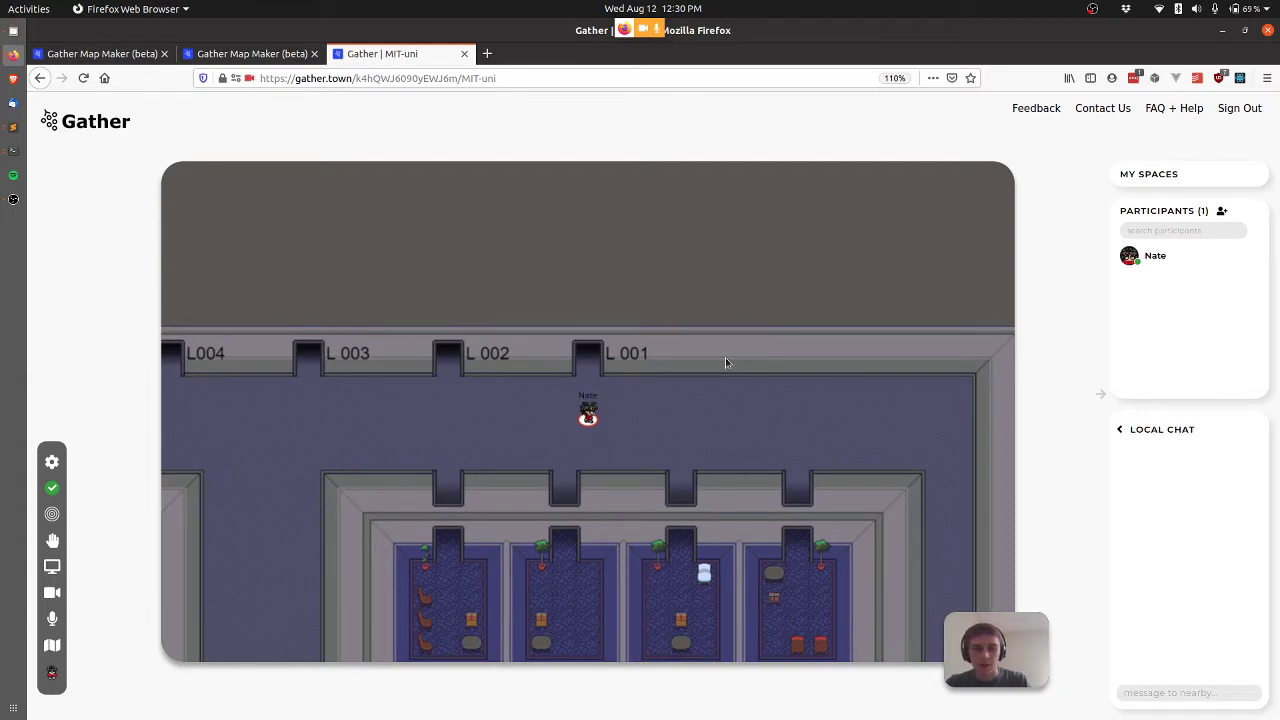
Return to the MIT-uni-common map in the map editor and switch to asset mode
key(ctrl+Tab)
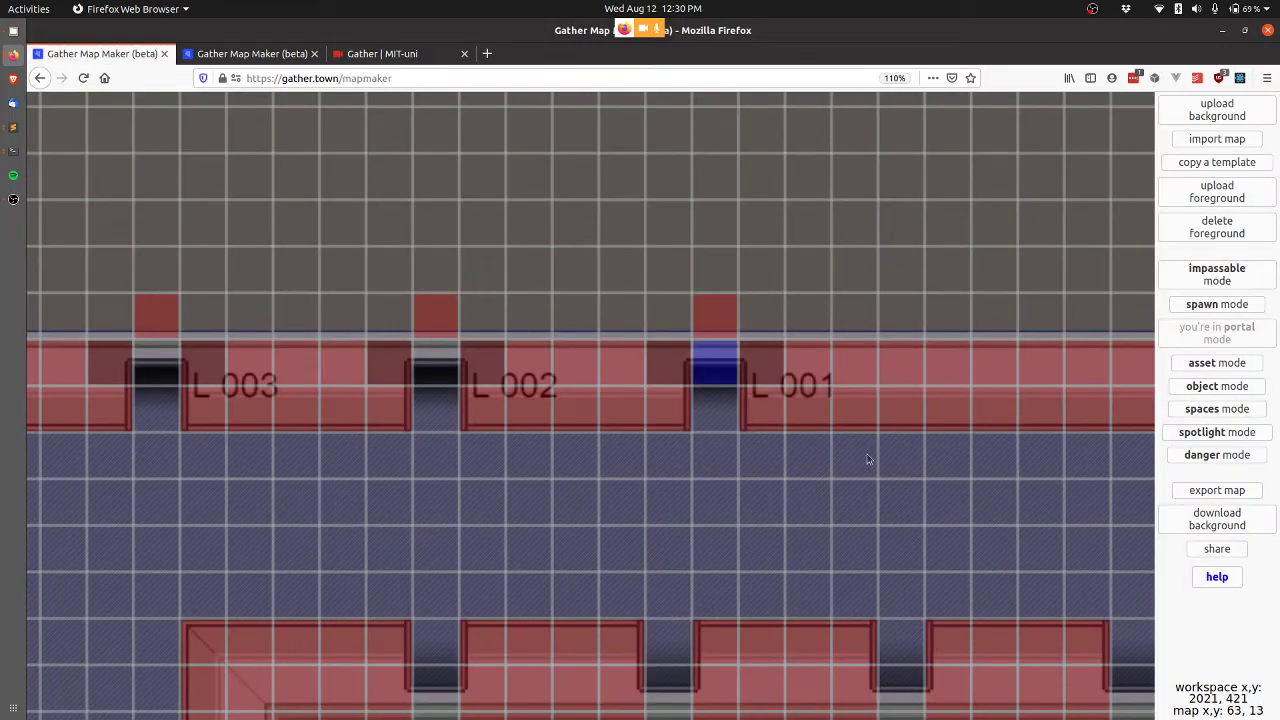
click(1245, 360)
scroll(640, 450, down, 1)
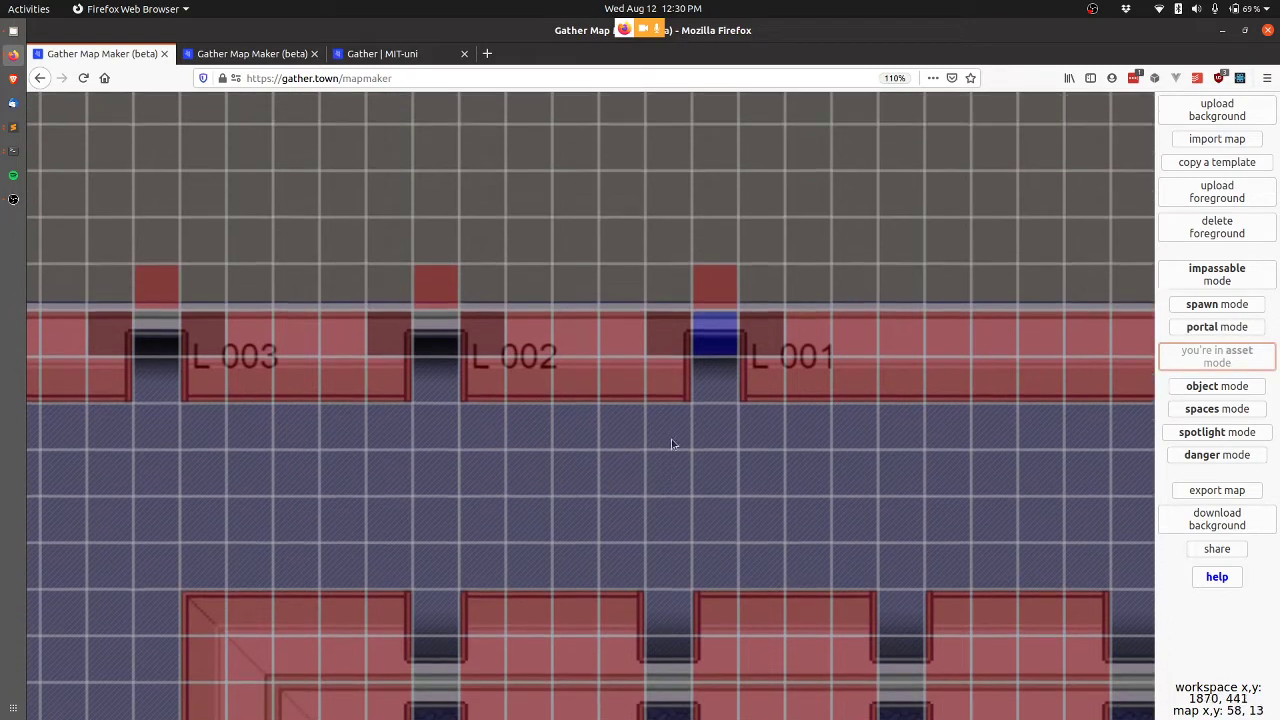
scroll(672, 444, up, 1)
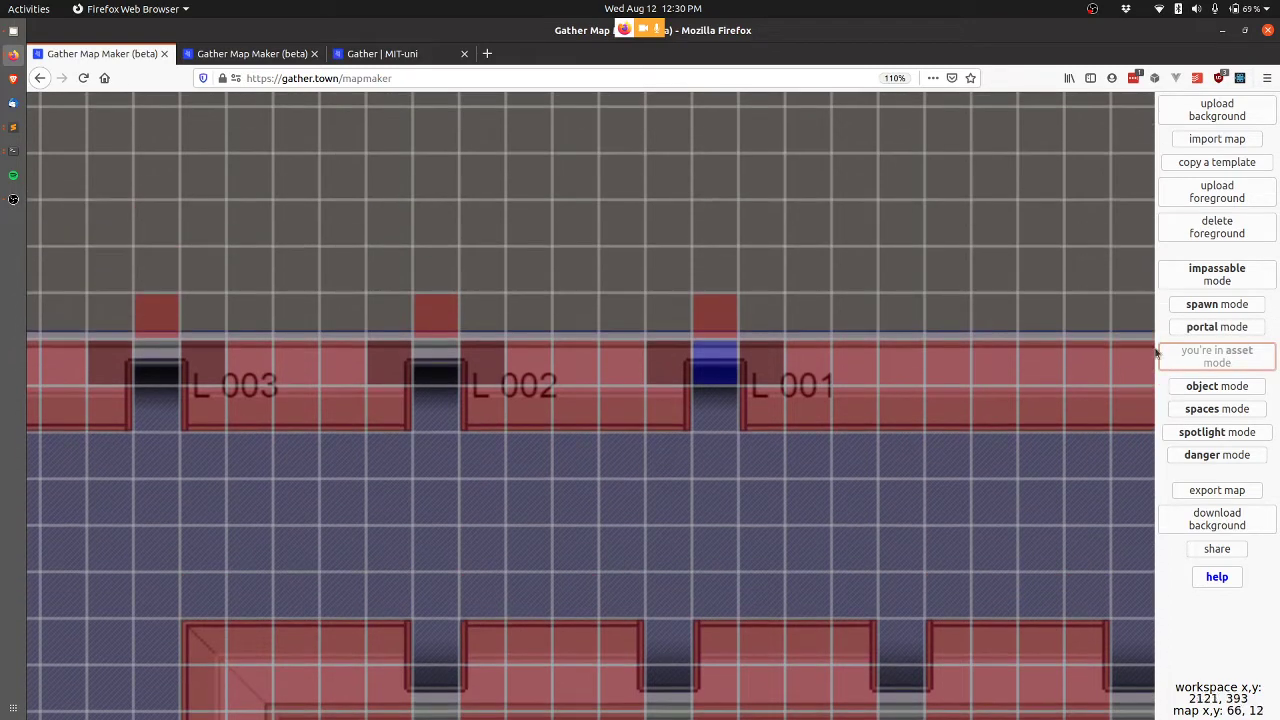
Replace the L 001 door label with a text asset "M 001" at 60, 11, using a y offset of 30
click(770, 369)
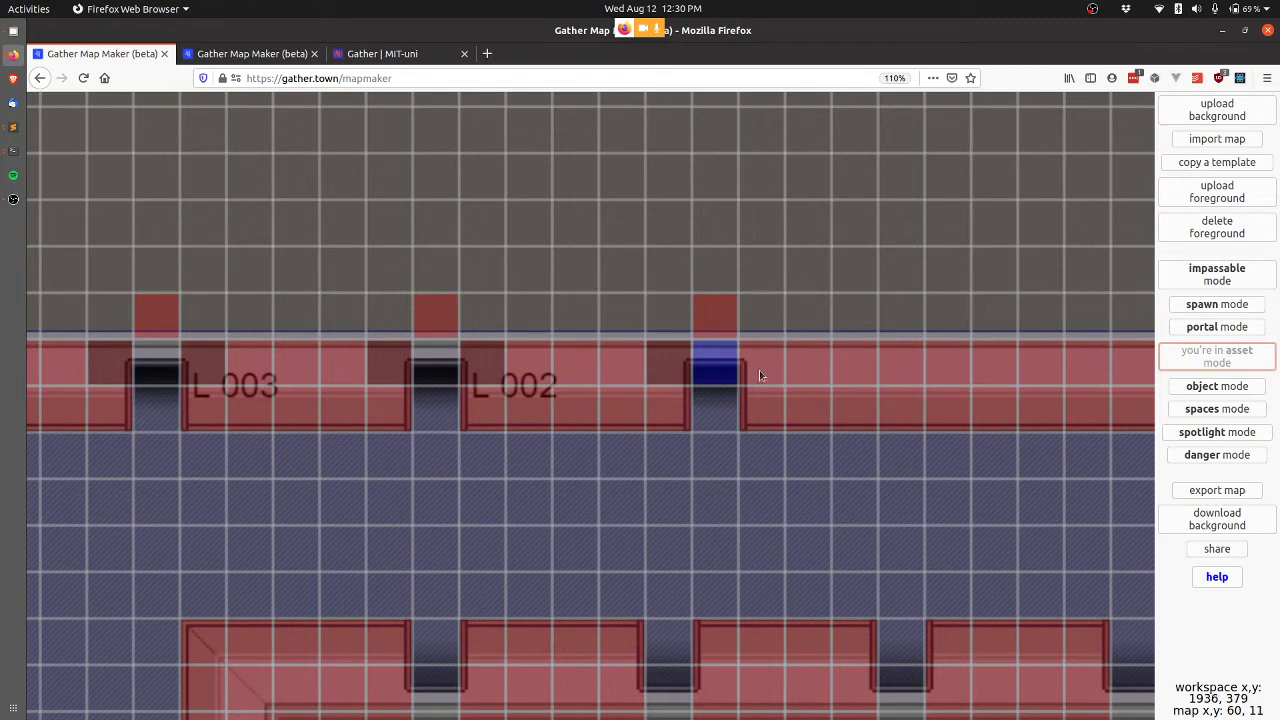
click(759, 372)
click(697, 417)
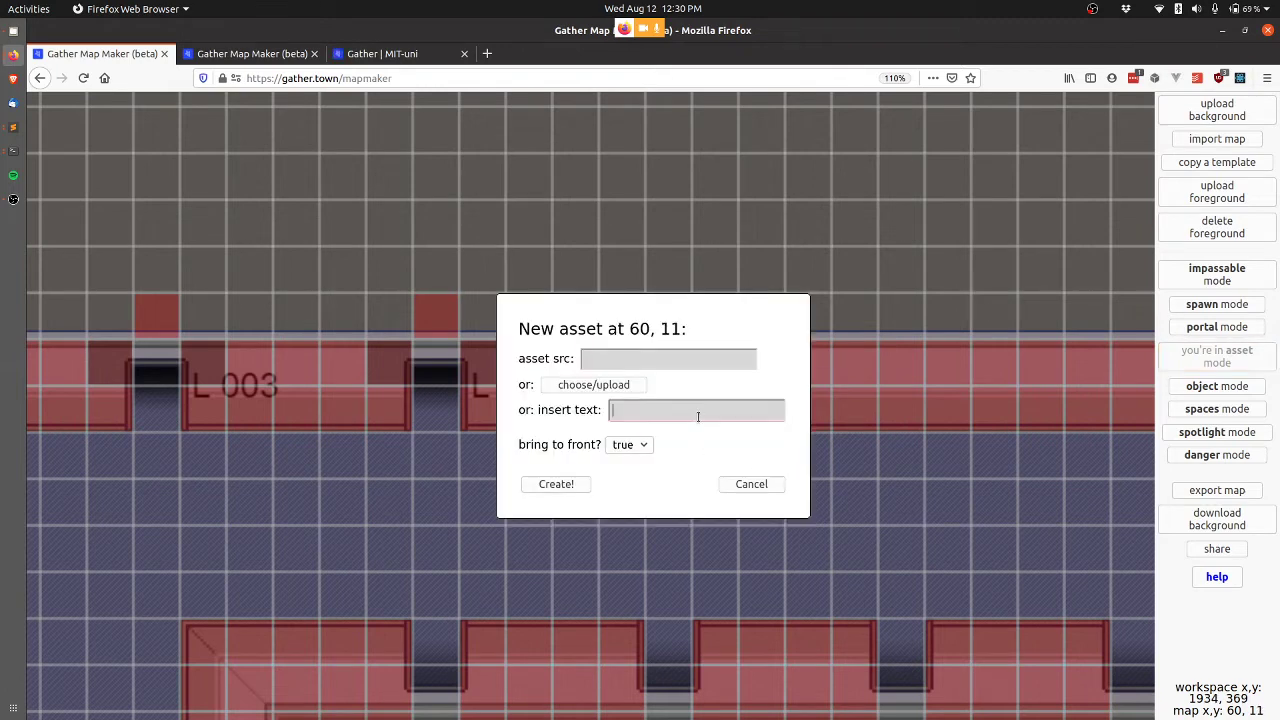
text(M 001)
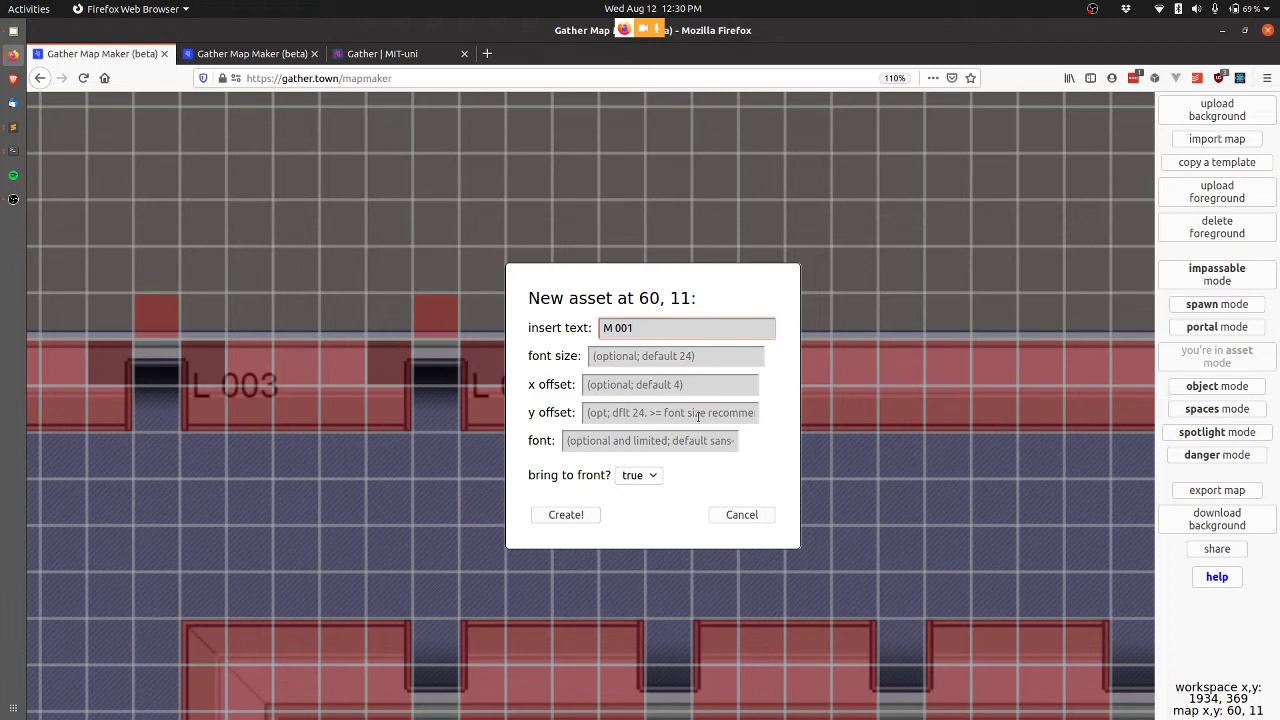
key(Tab)
key(Tab)
key(Tab)
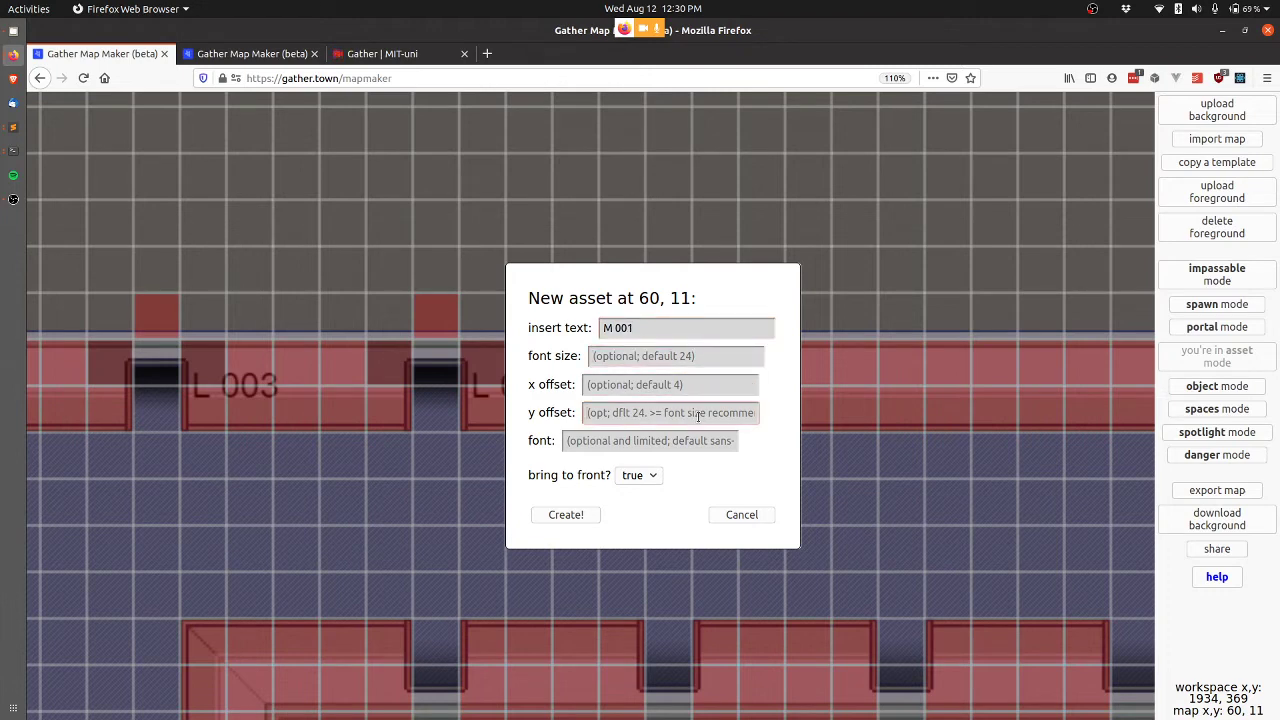
text(30)
click(565, 515)
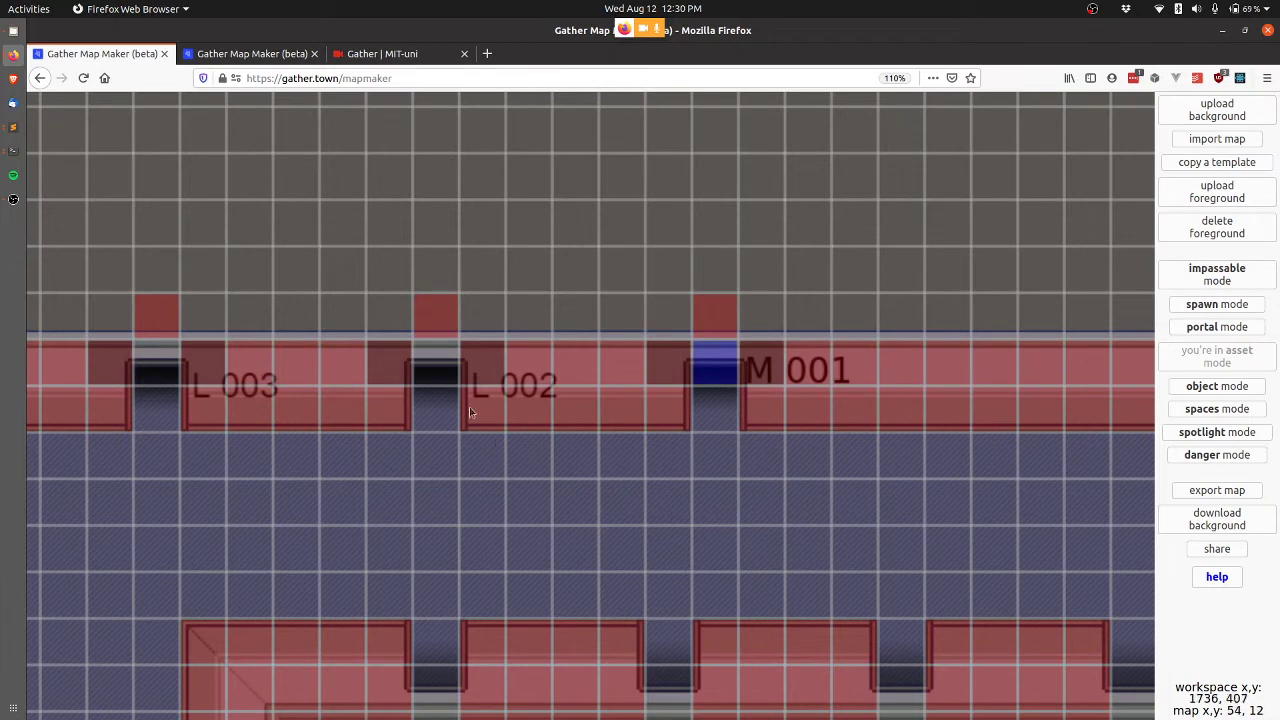
Delete the M 001 label and recreate it at 60, 11 with a y offset of 36
click(770, 376)
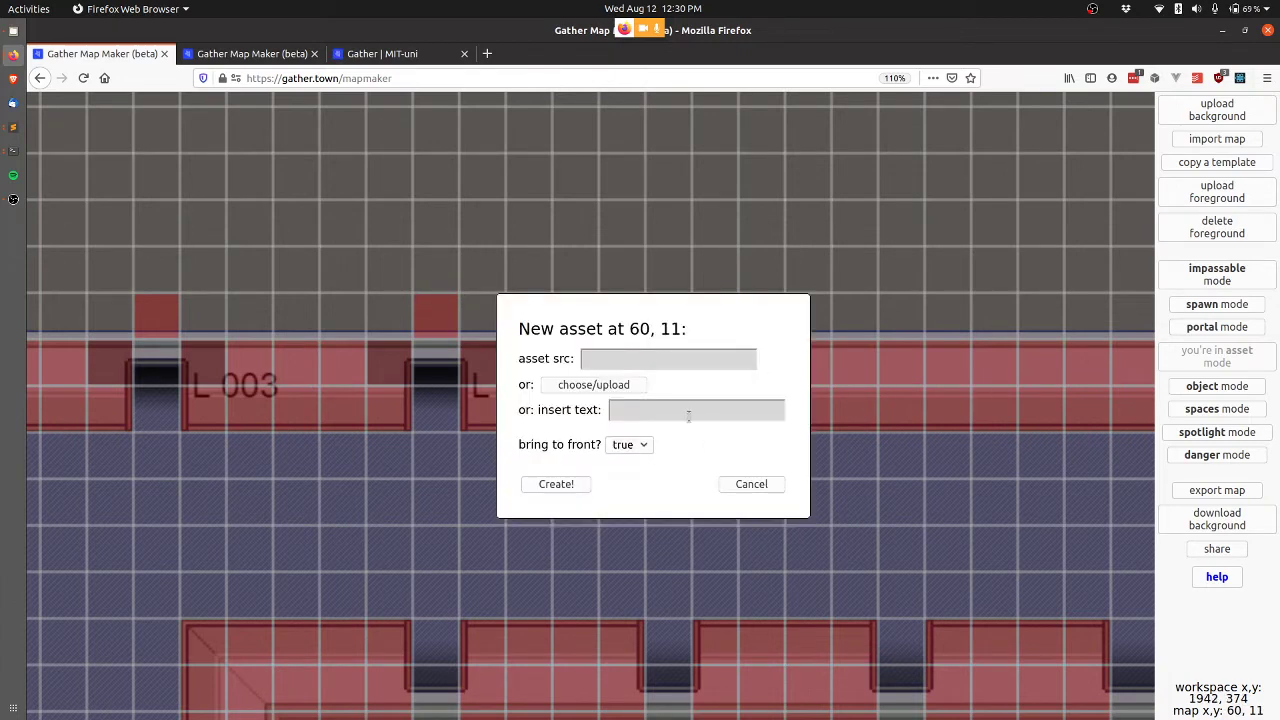
click(688, 414)
text(M 001)
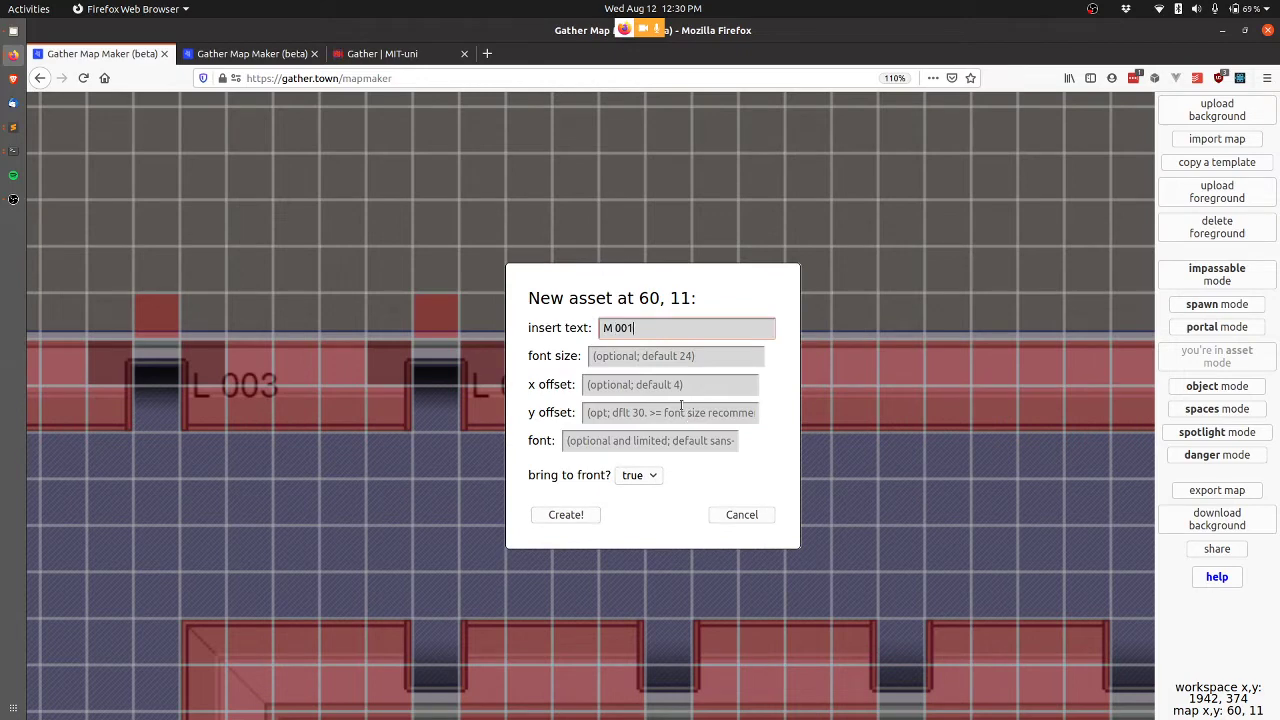
click(644, 413)
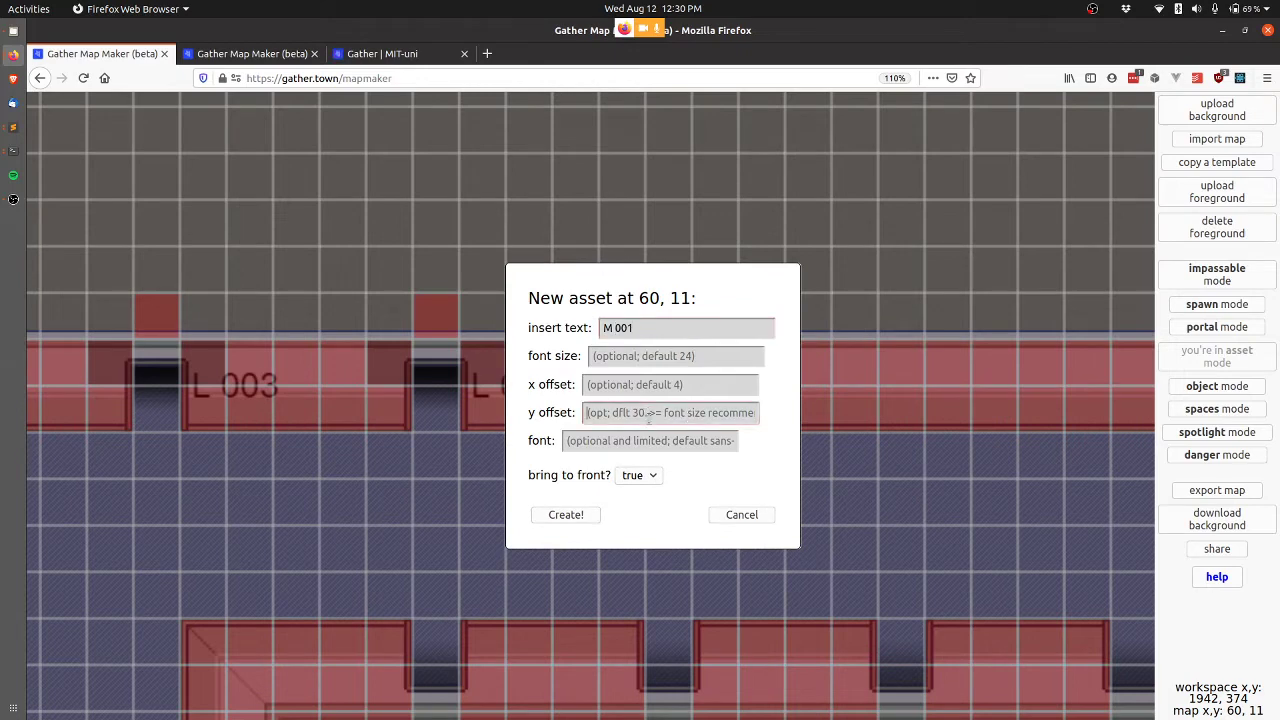
text(36)
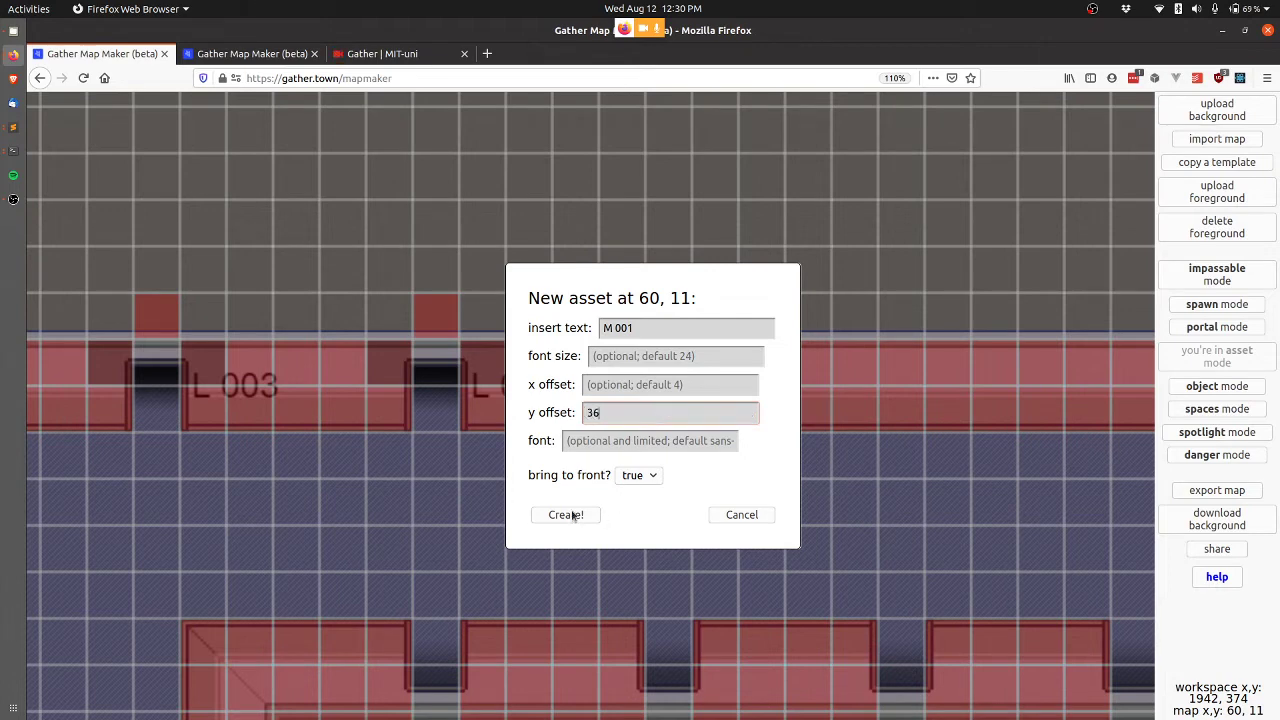
click(565, 515)
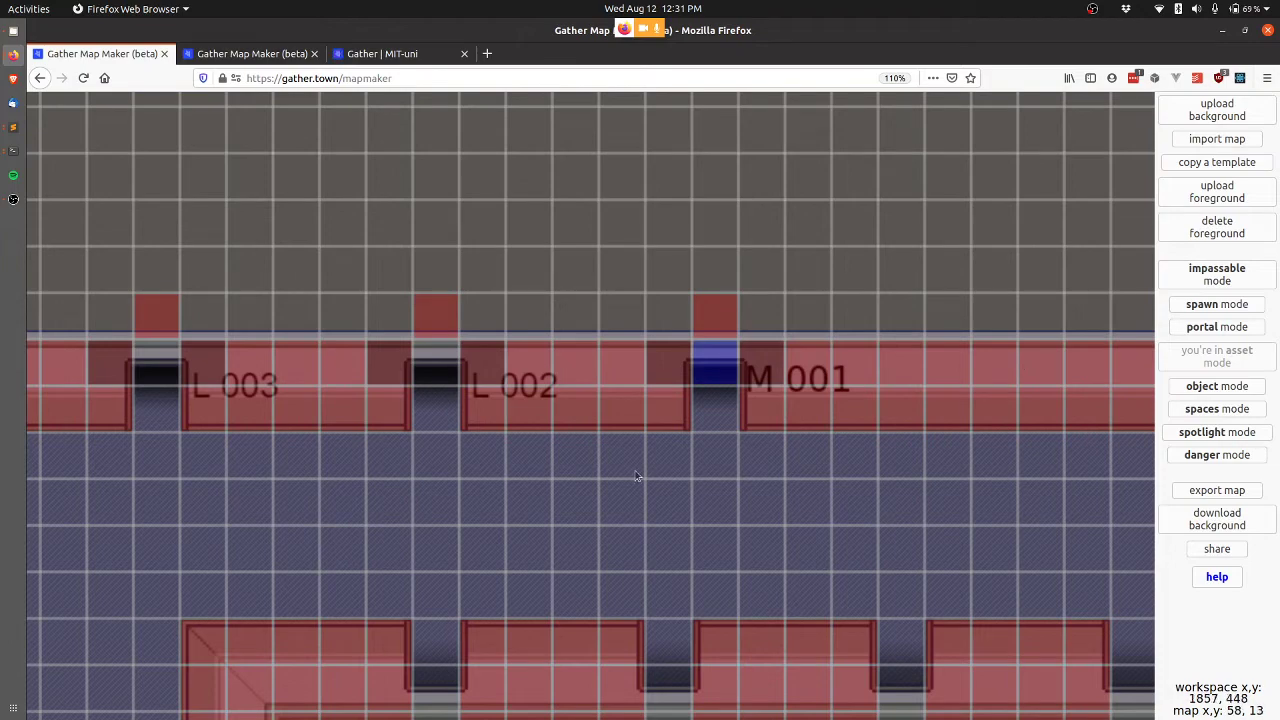
Re-import the MIT-uni-common map from the database, discarding the unsaved M 001 label edits
scroll(592, 423, down, 5)
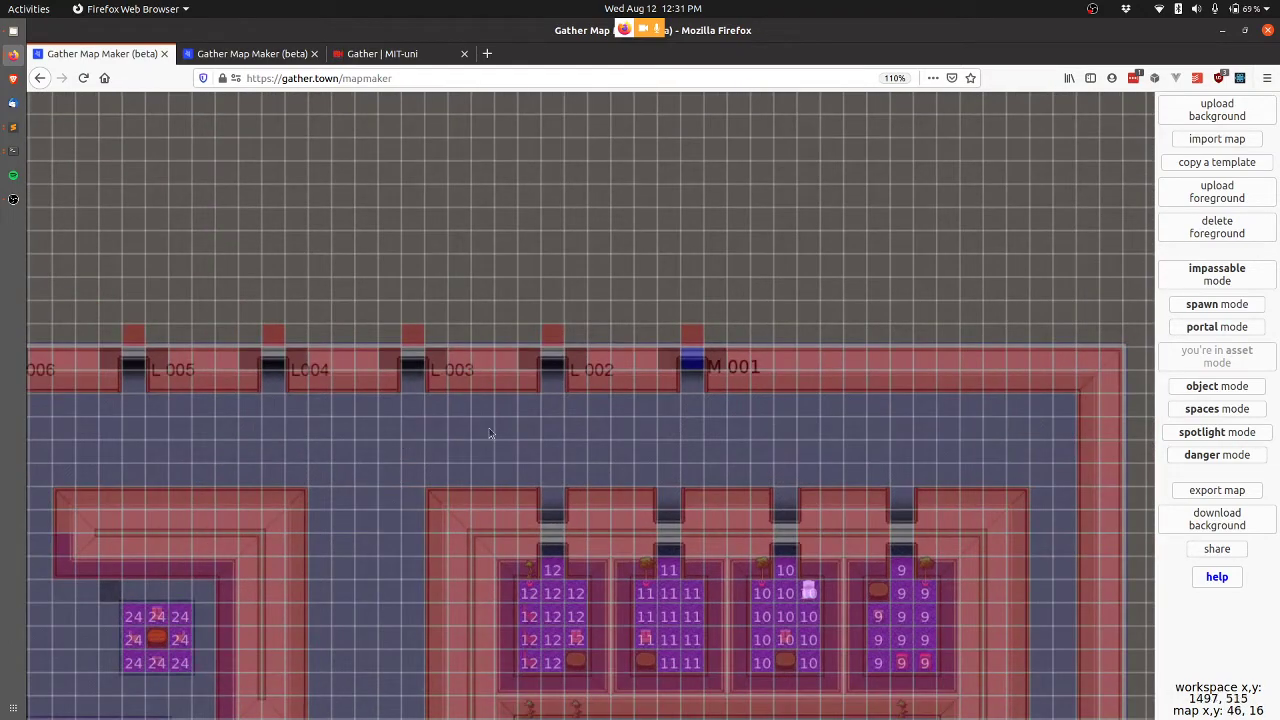
scroll(749, 408, down, 5)
scroll(780, 560, down, 3)
scroll(763, 514, down, 3)
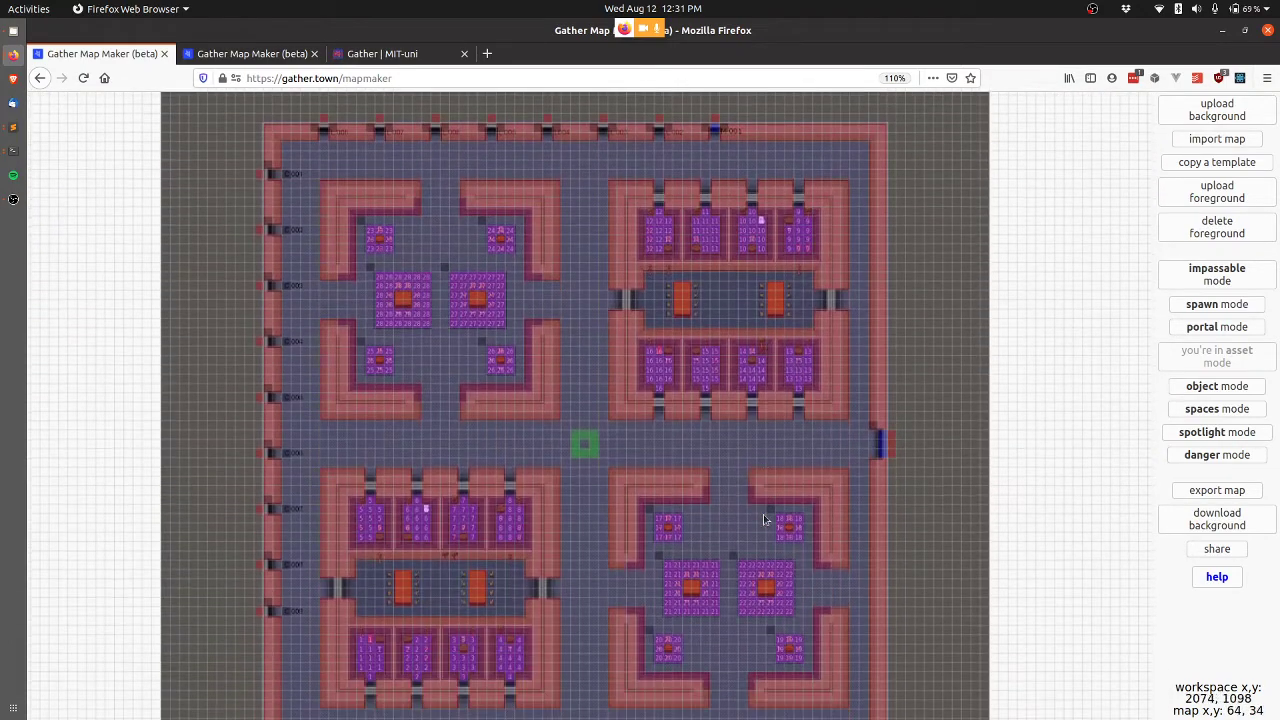
scroll(763, 309, up, 5)
scroll(729, 276, up, 4)
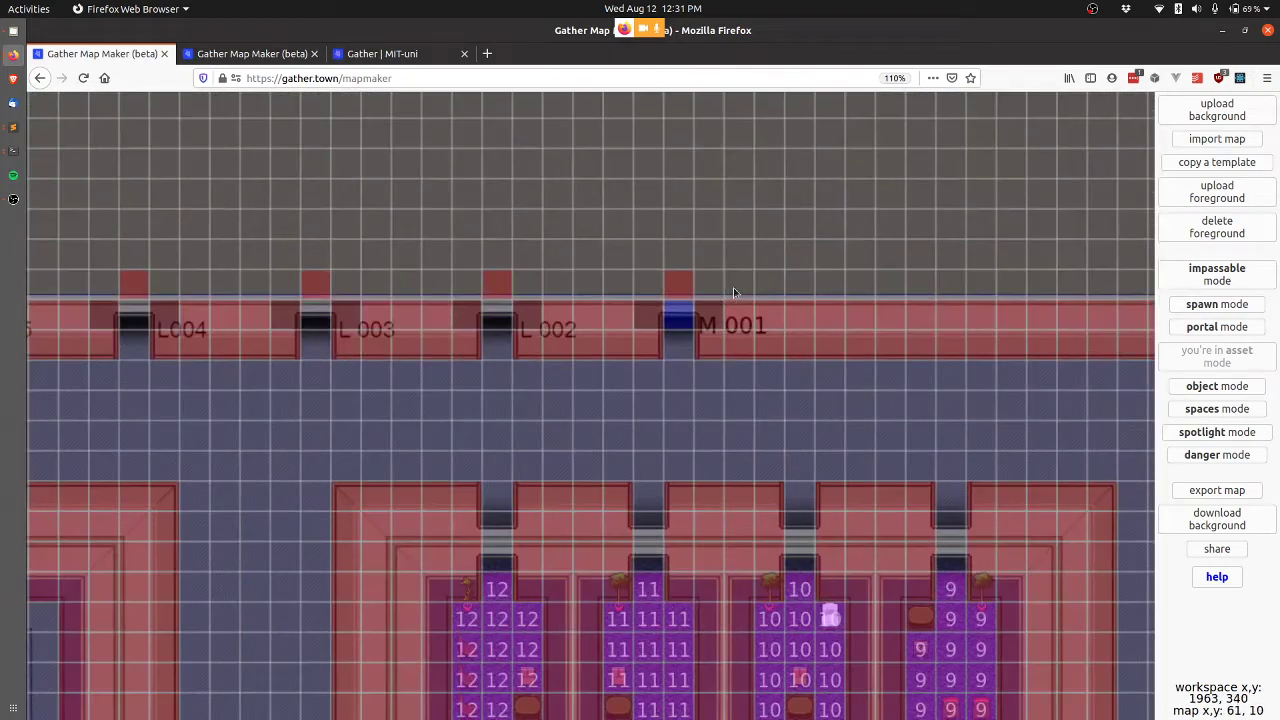
click(1224, 140)
scroll(647, 390, down, 2)
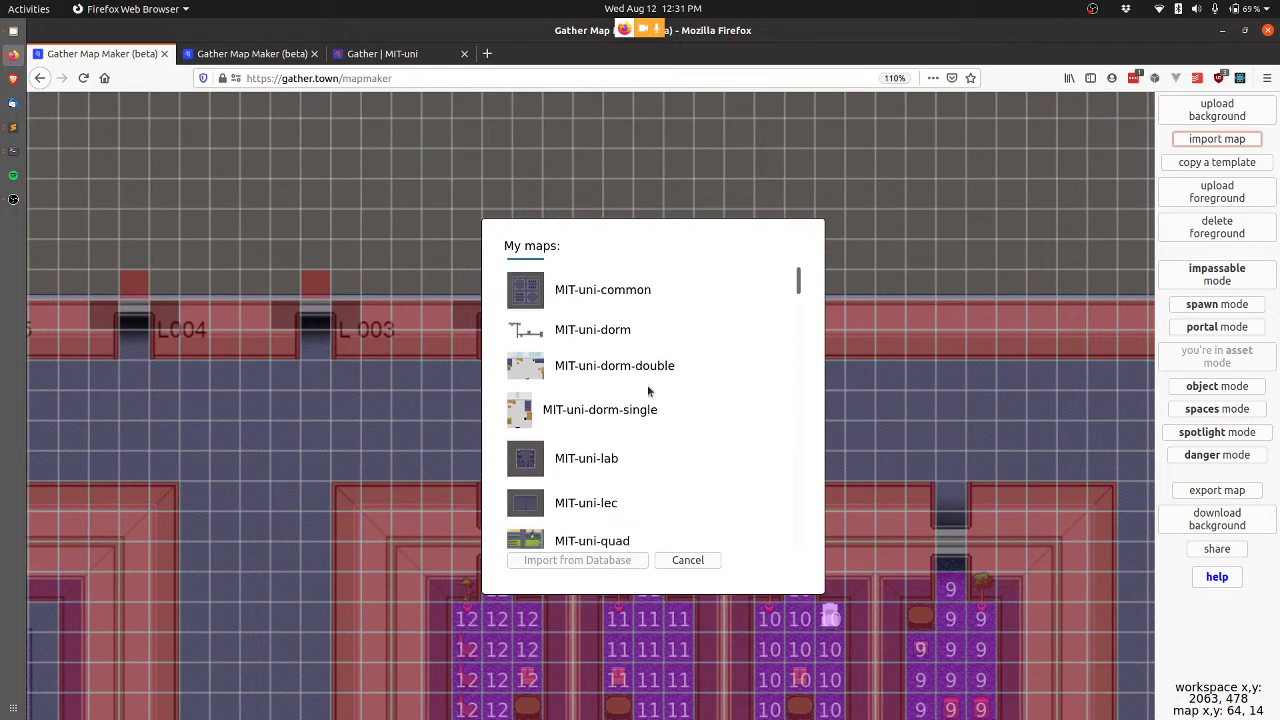
scroll(660, 395, down, 2)
scroll(620, 390, up, 3)
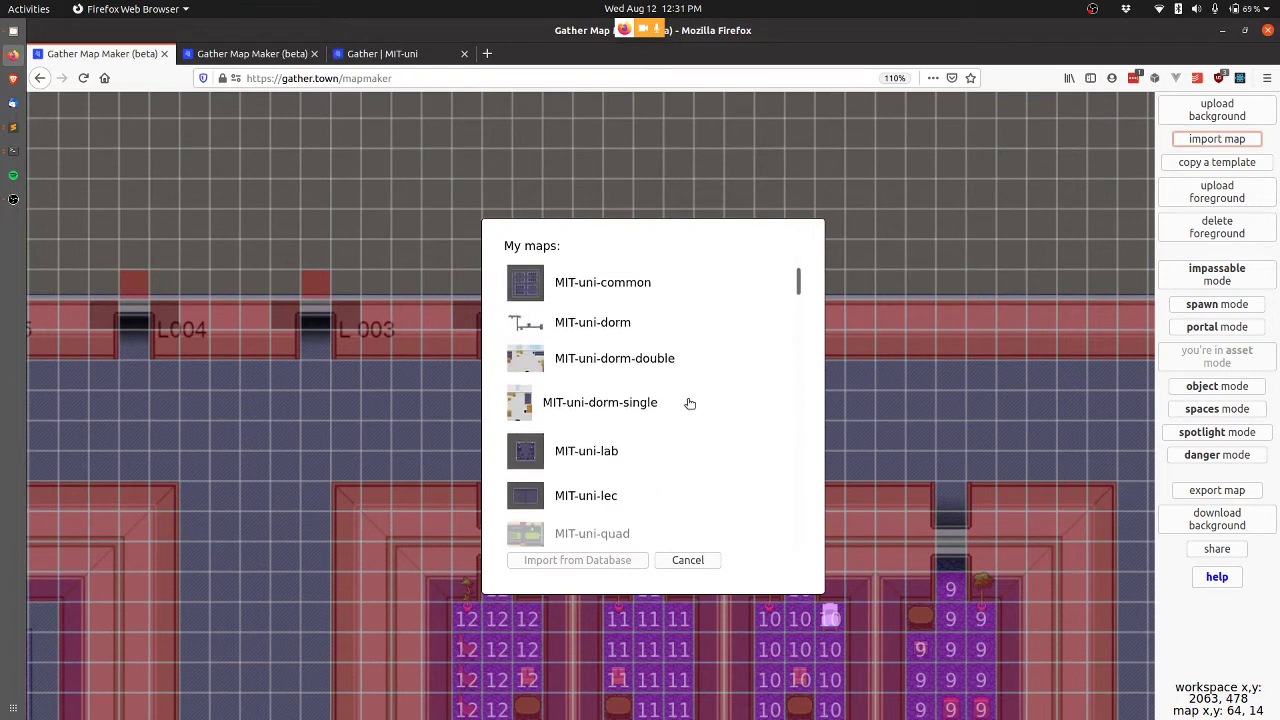
click(578, 362)
click(578, 560)
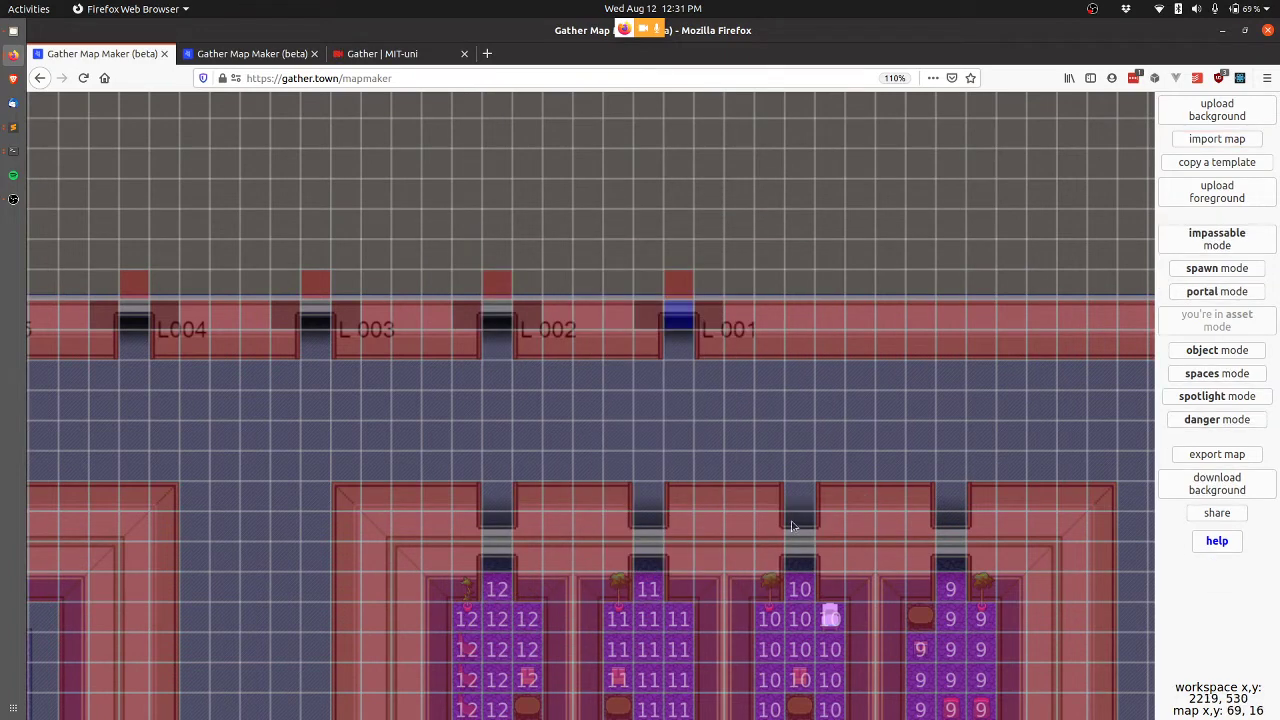
Delete the L 008 door asset and its label from the upper wall and mark the vacated doorway tiles impassable
scroll(742, 413, down, 1)
scroll(742, 416, down, 2)
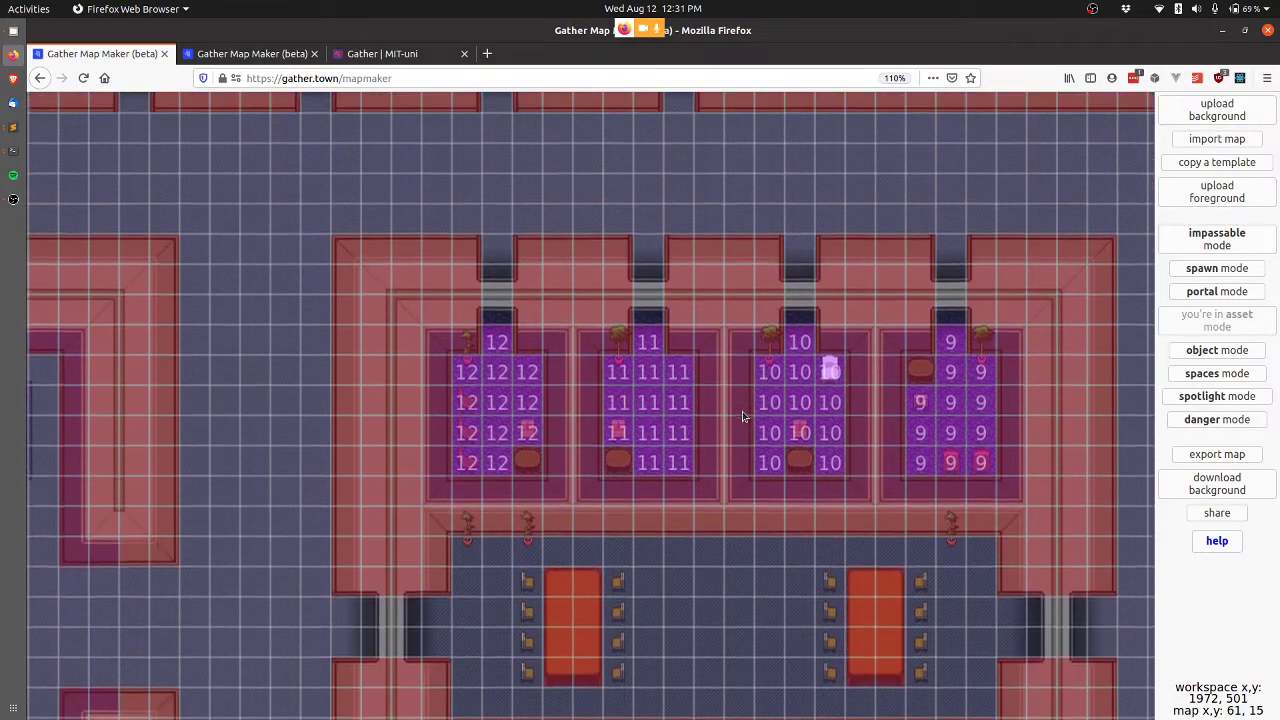
scroll(742, 416, up, 2)
scroll(742, 416, up, 1)
scroll(742, 416, down, 1)
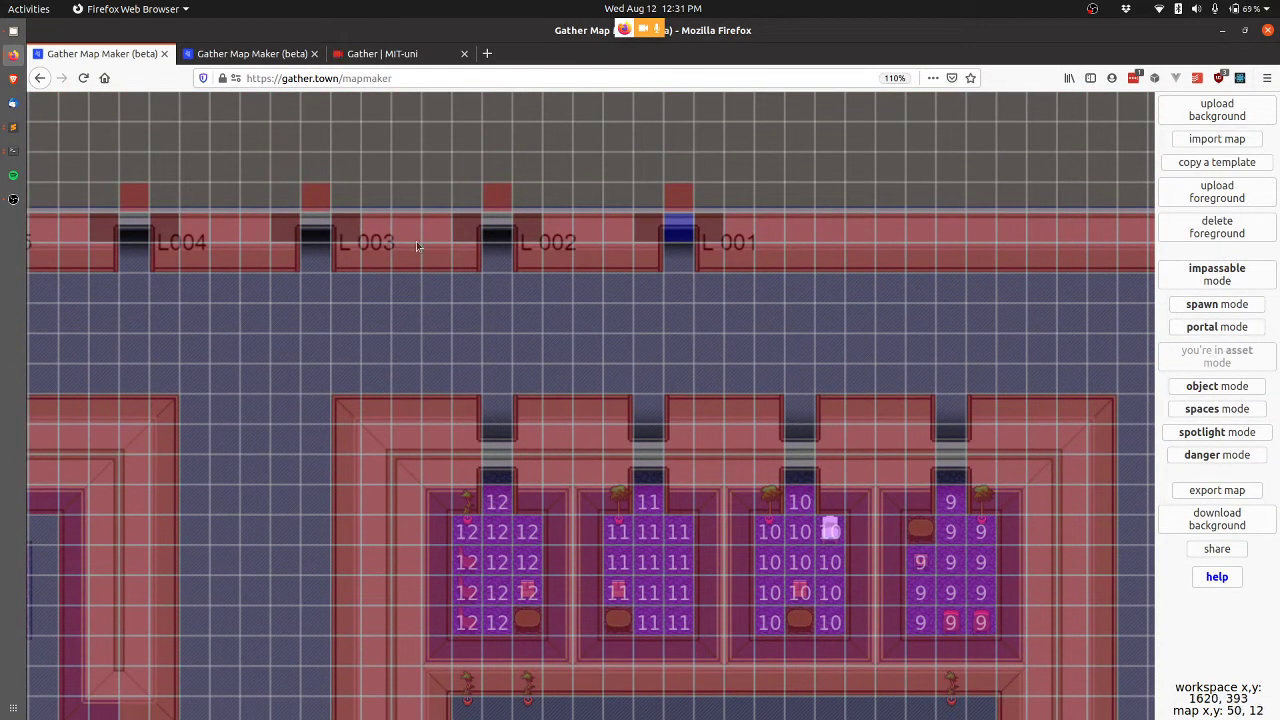
scroll(597, 316, left, 5)
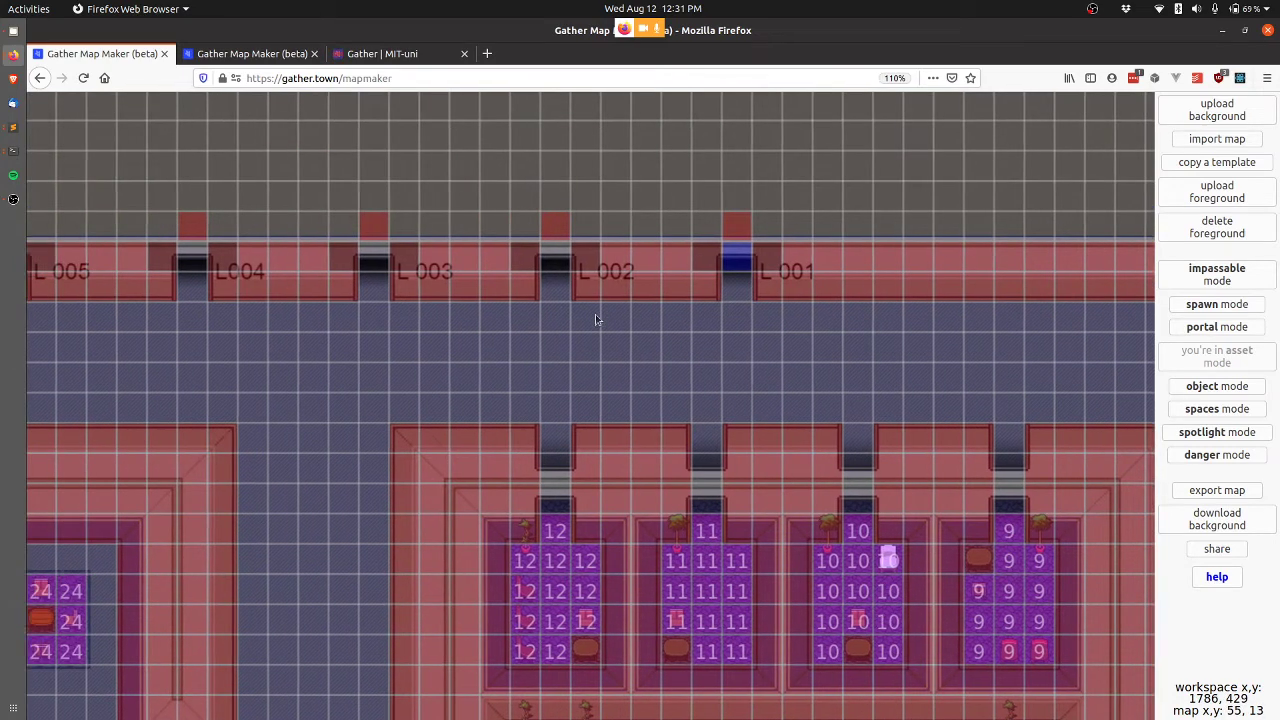
scroll(598, 322, left, 8)
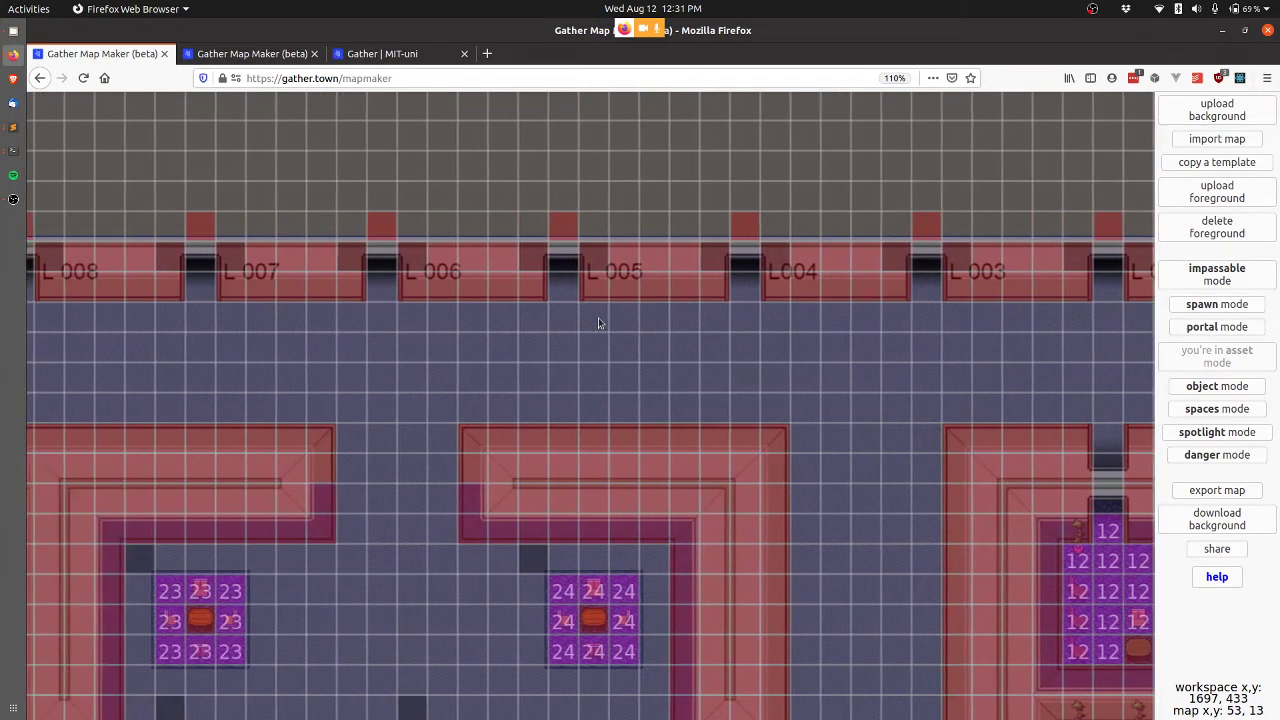
scroll(598, 322, left, 1)
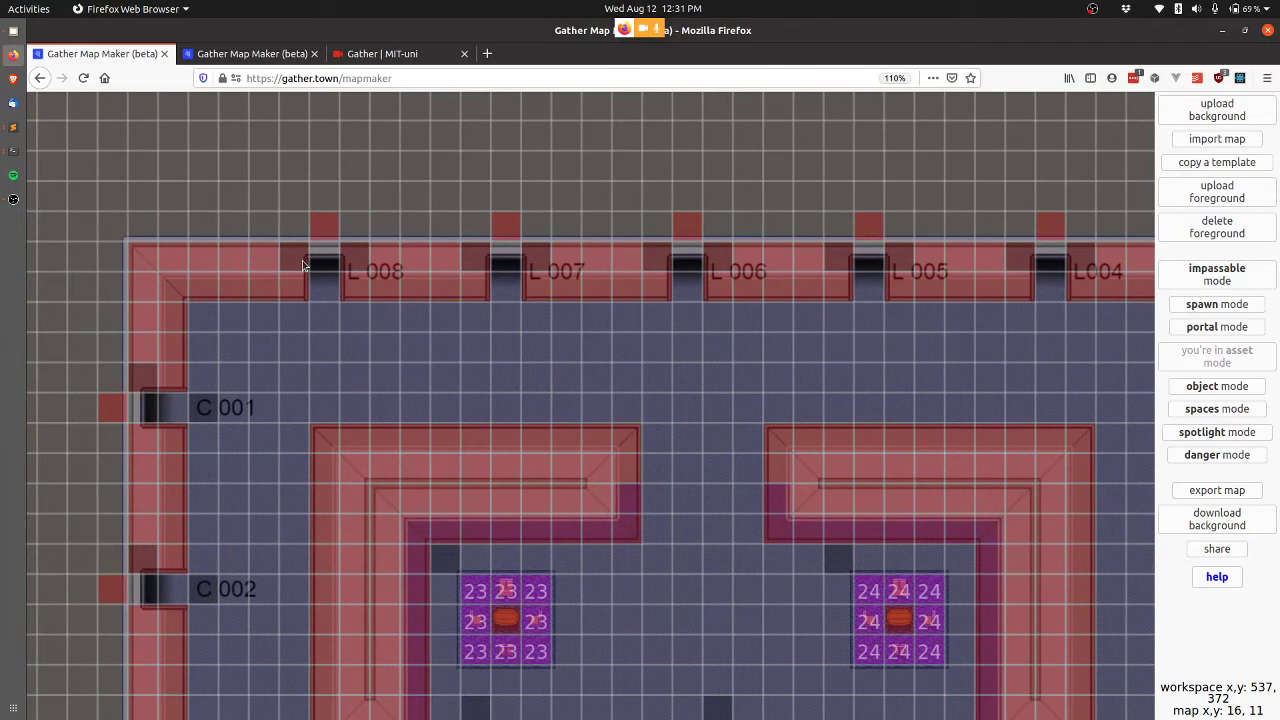
click(303, 262)
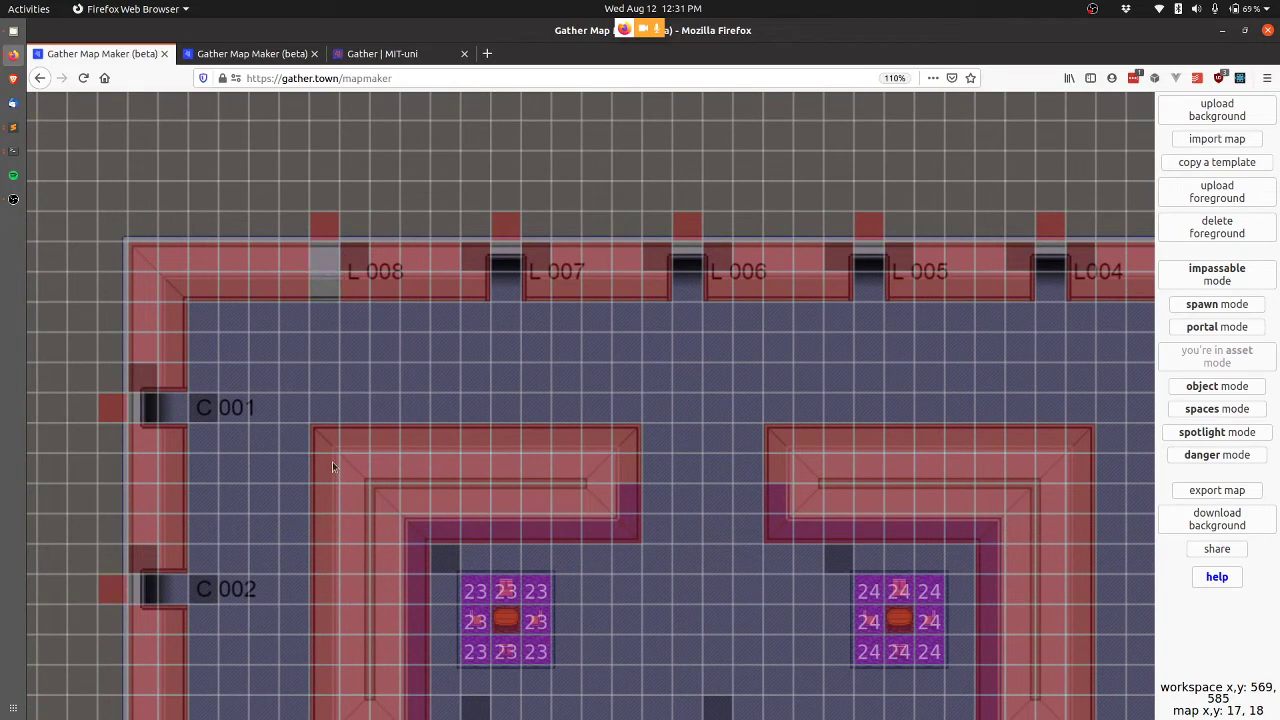
click(352, 252)
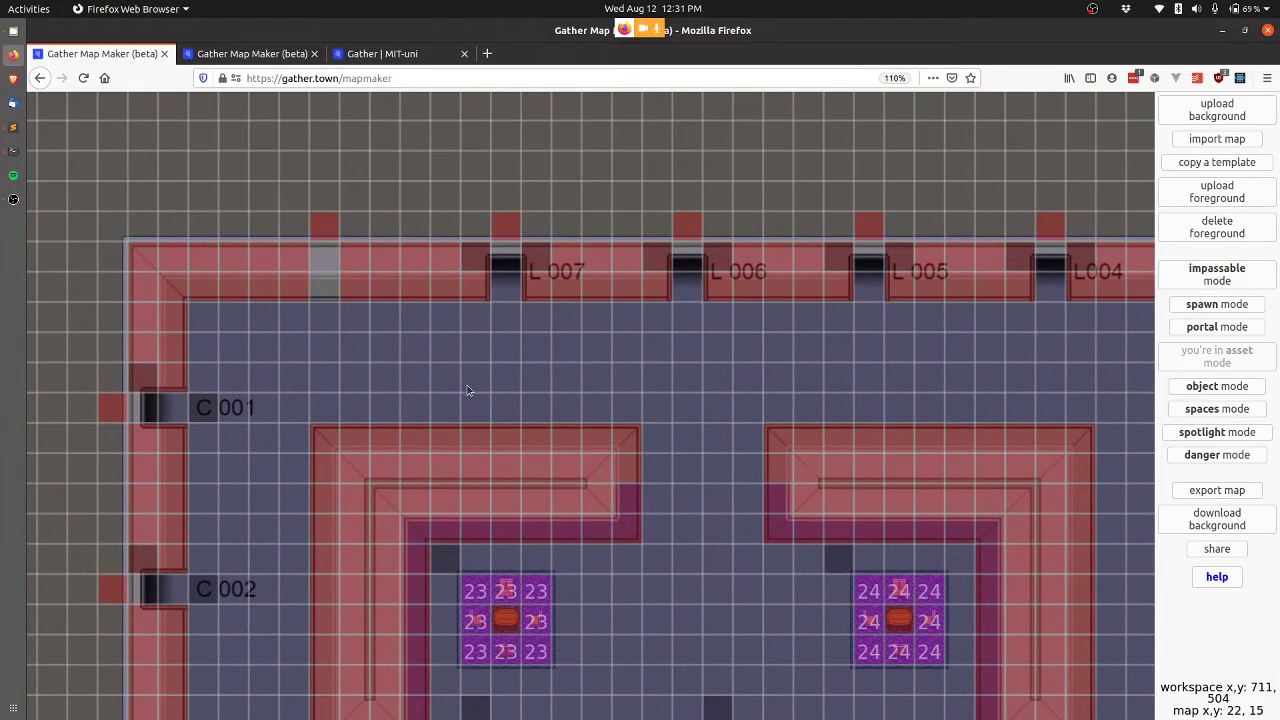
click(1217, 274)
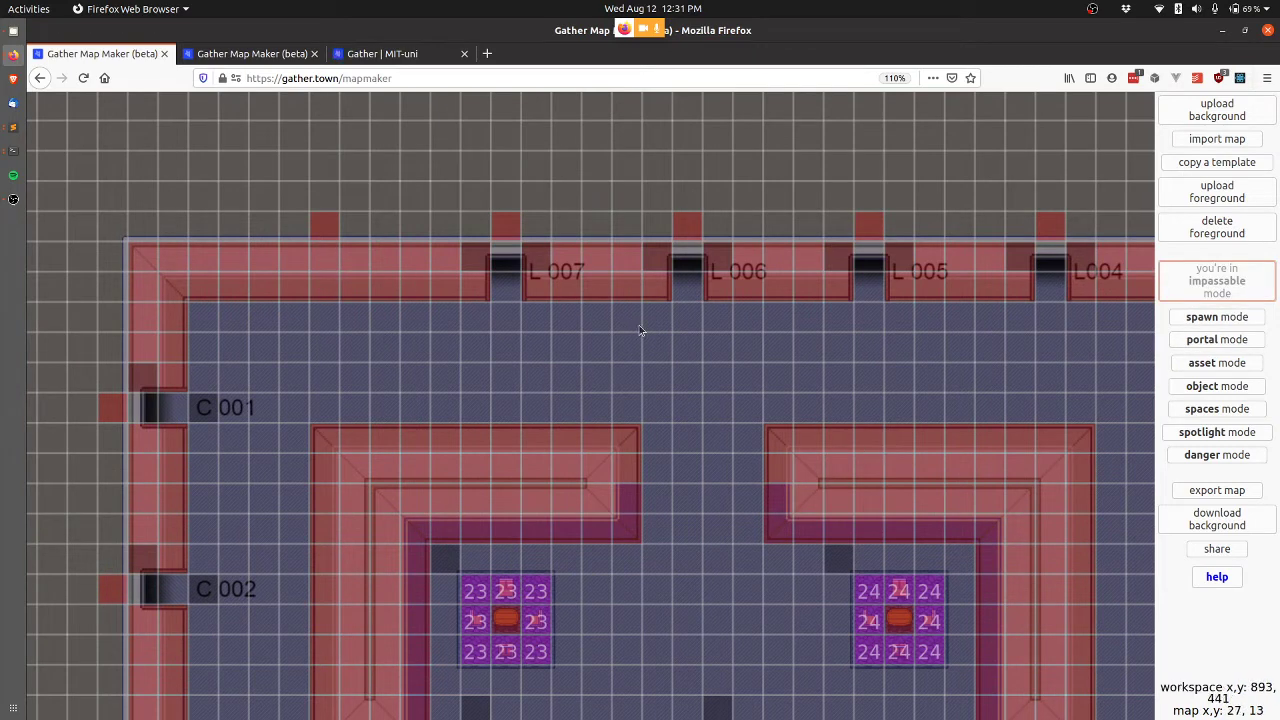
Export the map without the L 008 door as an update of the existing MIT-uni-common map
scroll(639, 325, right, 2)
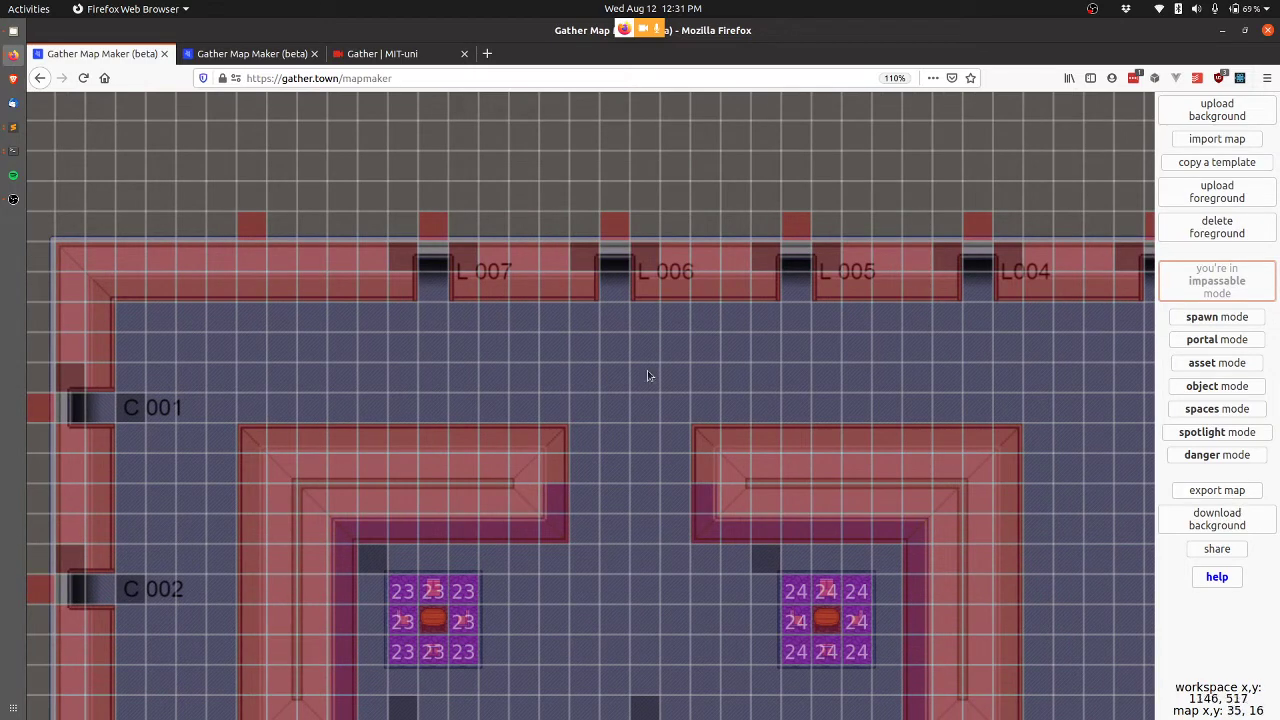
click(1219, 489)
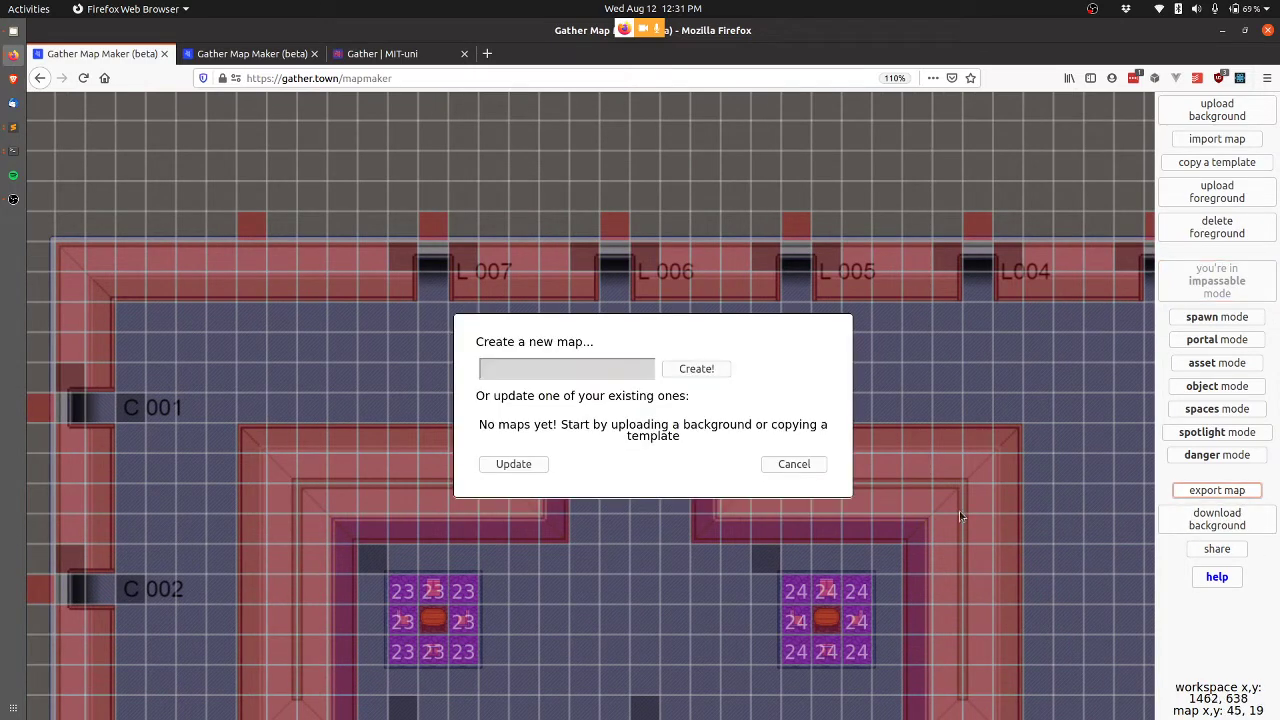
click(532, 586)
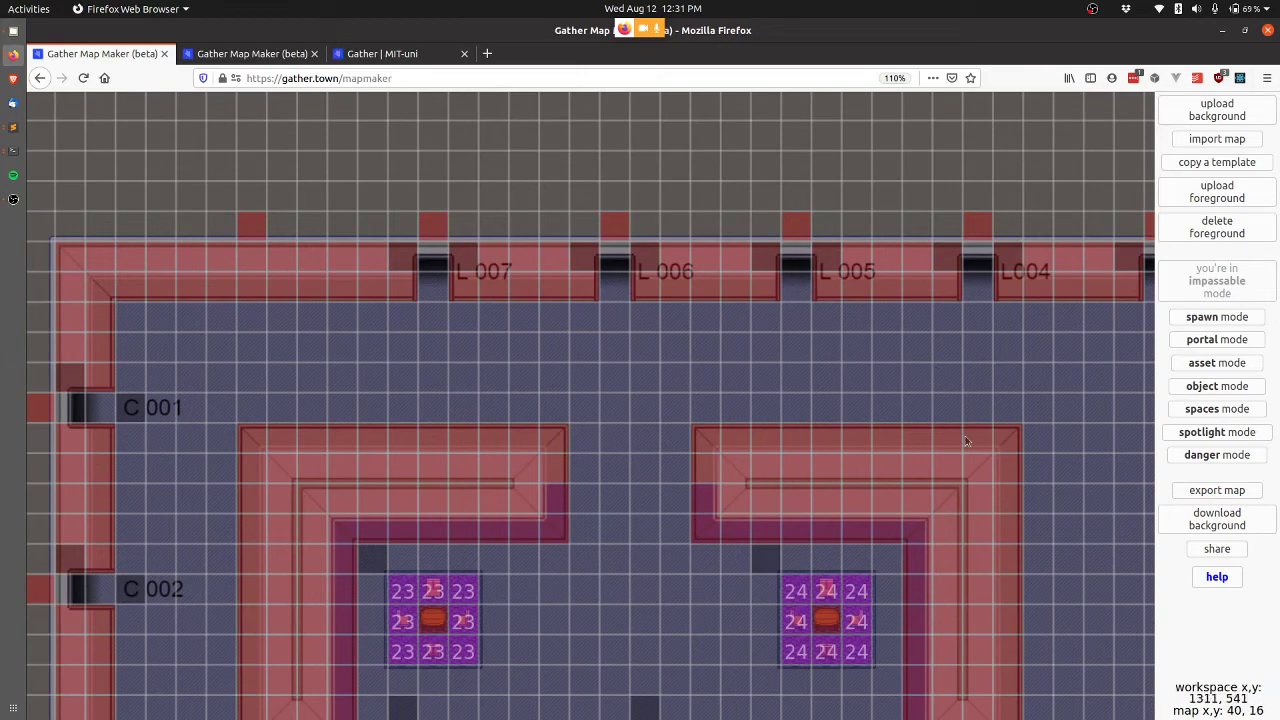
scroll(947, 451, down, 4)
scroll(947, 451, down, 5)
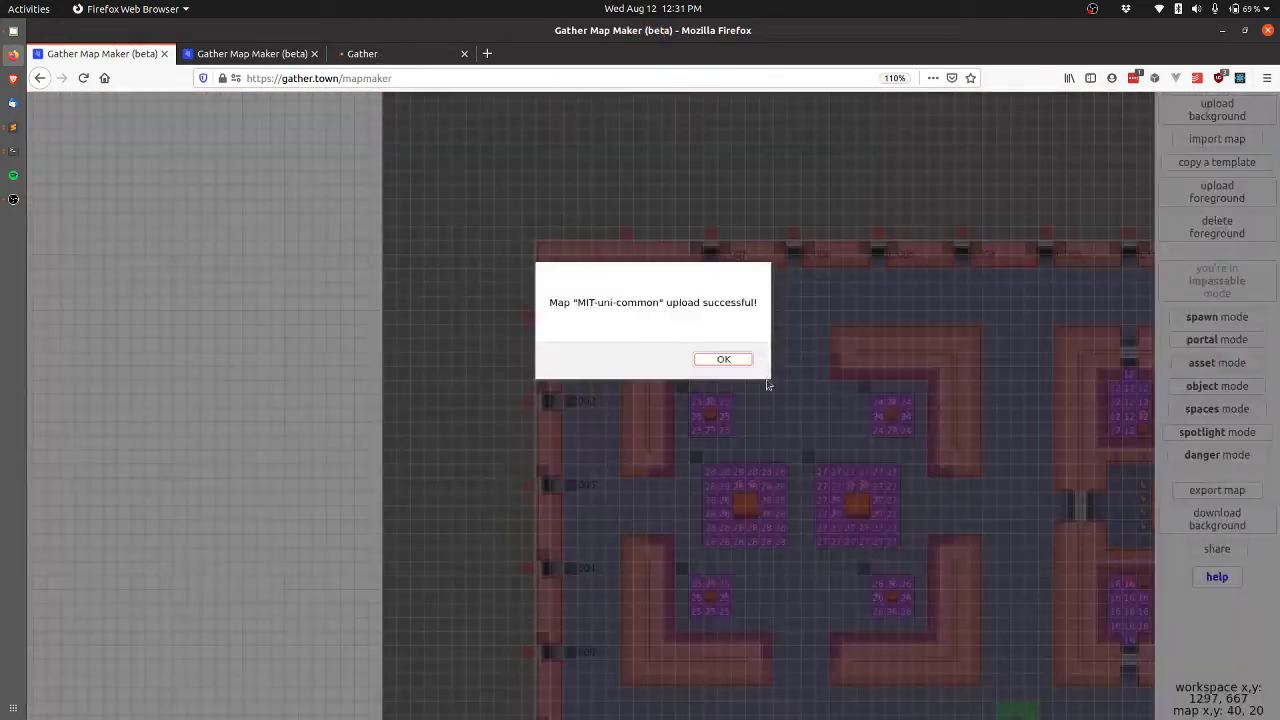
Copy the uni-lec template under the name MIT-uni-lec
click(723, 359)
scroll(1081, 215, up, 5)
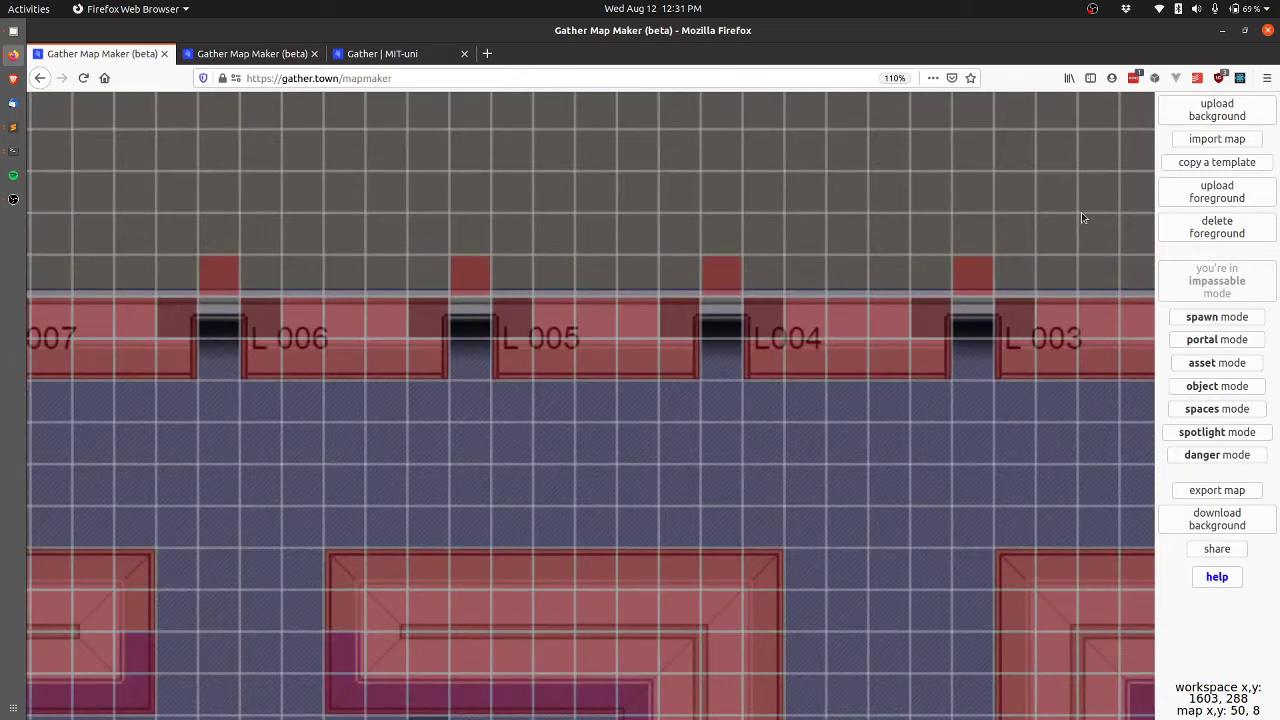
click(1244, 164)
scroll(653, 447, down, 10)
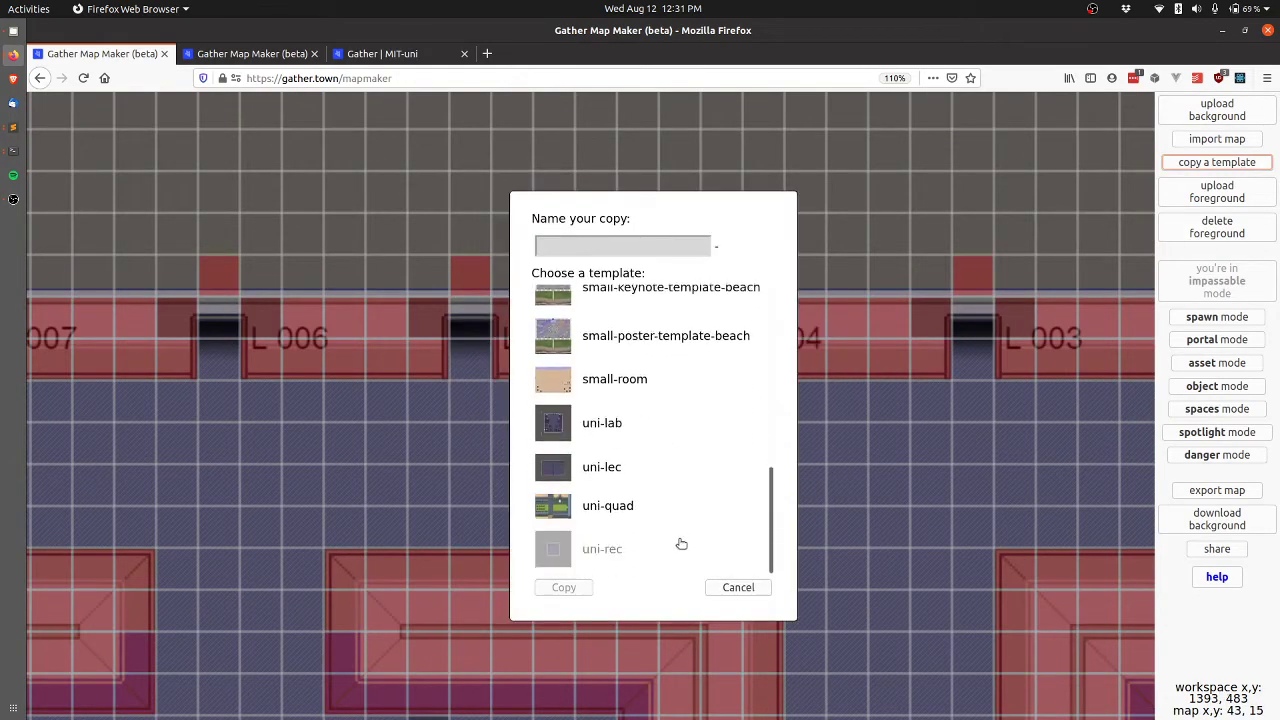
click(598, 472)
click(563, 590)
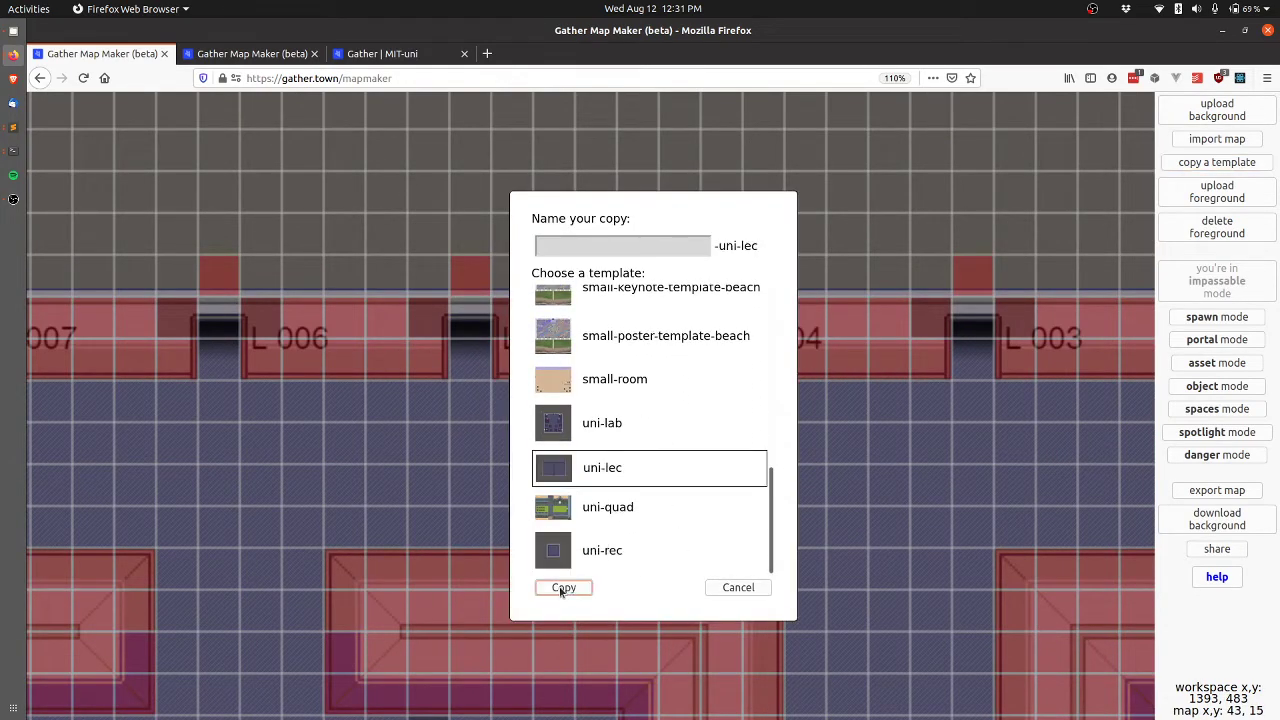
click(639, 240)
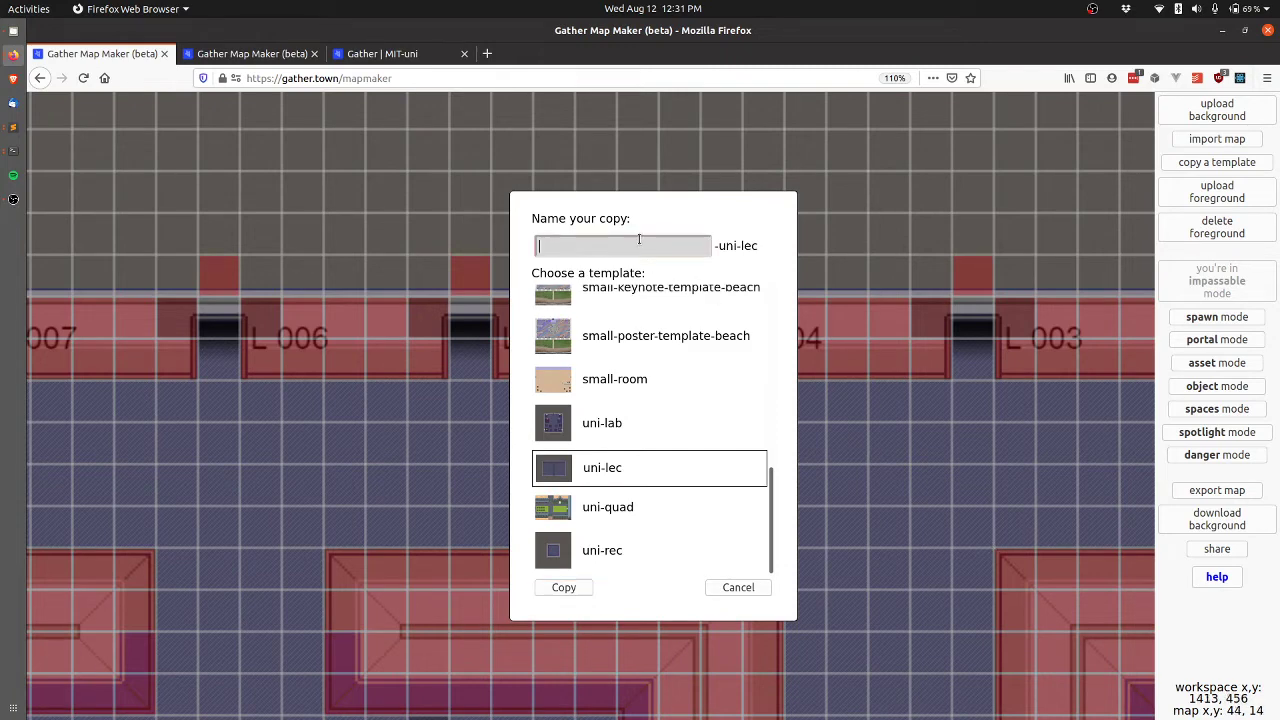
click(566, 591)
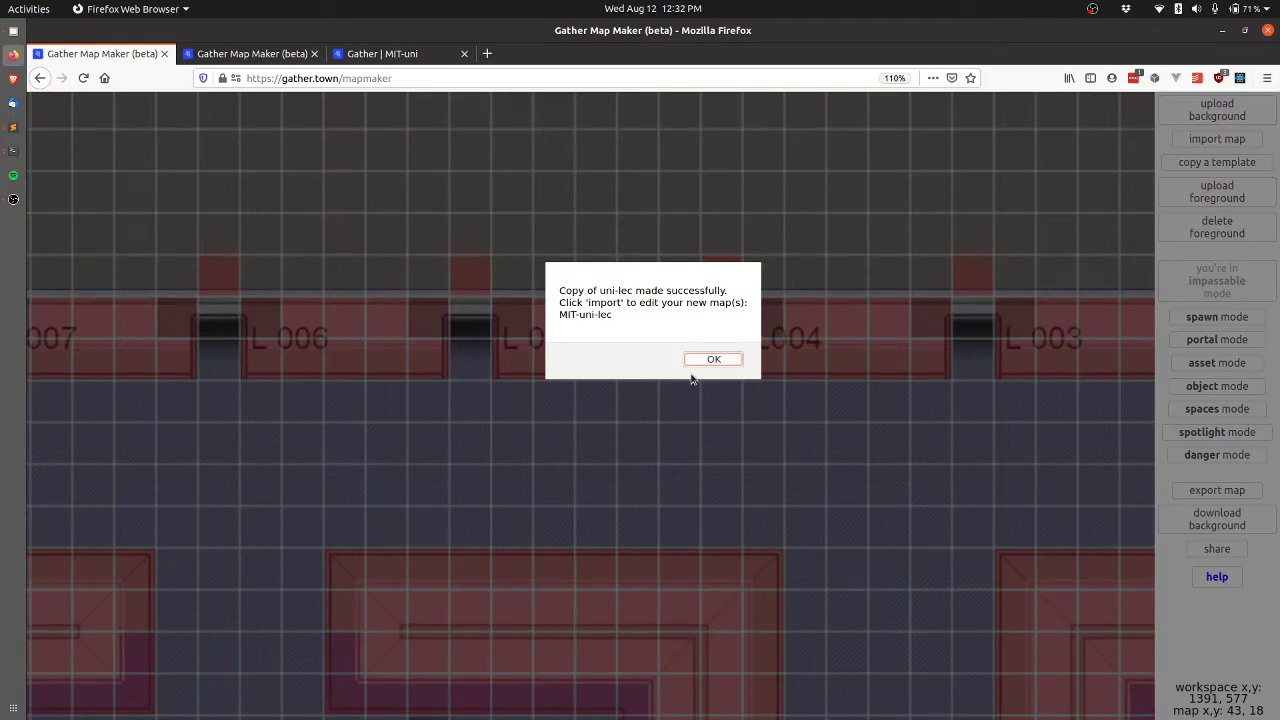
click(713, 359)
In the second map maker, import the MIT-uni-lec map from the database
key(ctrl+Tab)
click(1233, 141)
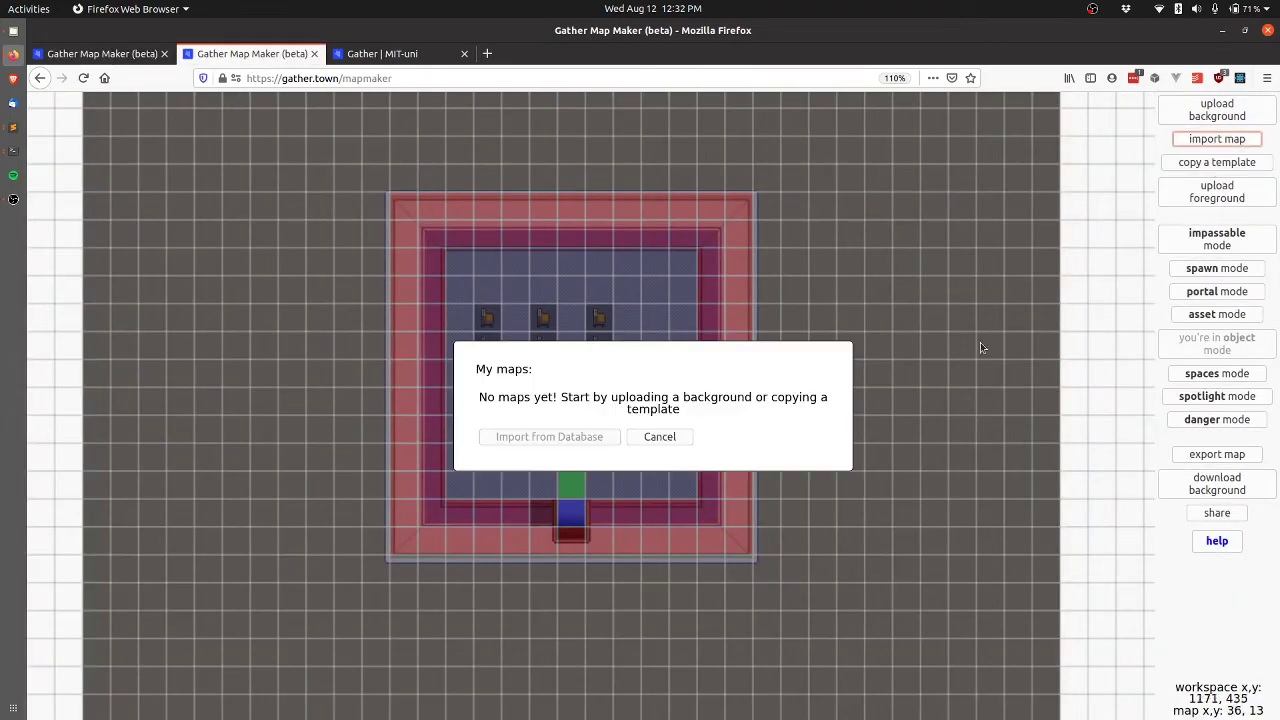
scroll(749, 400, down, 5)
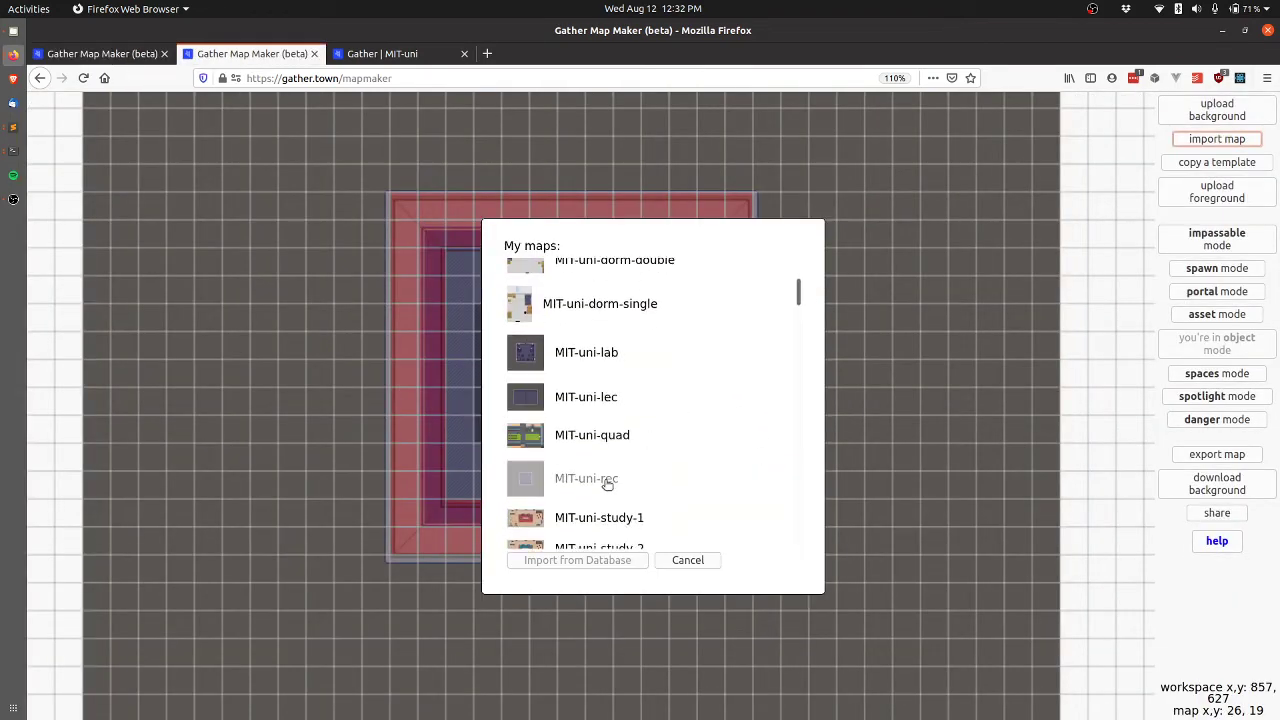
click(590, 398)
click(614, 563)
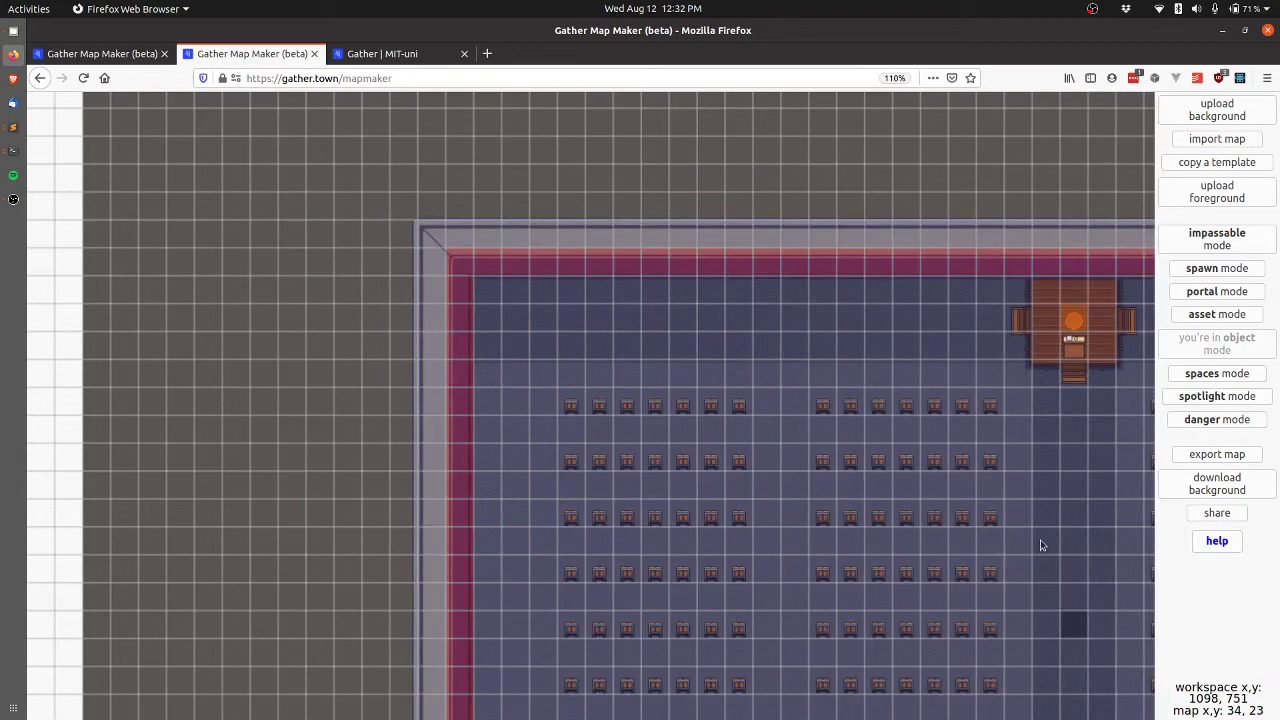
Examine the lecture hall layout and the spotlight tile on the stage in spotlight mode
scroll(336, 249, down, 6)
scroll(580, 427, up, 6)
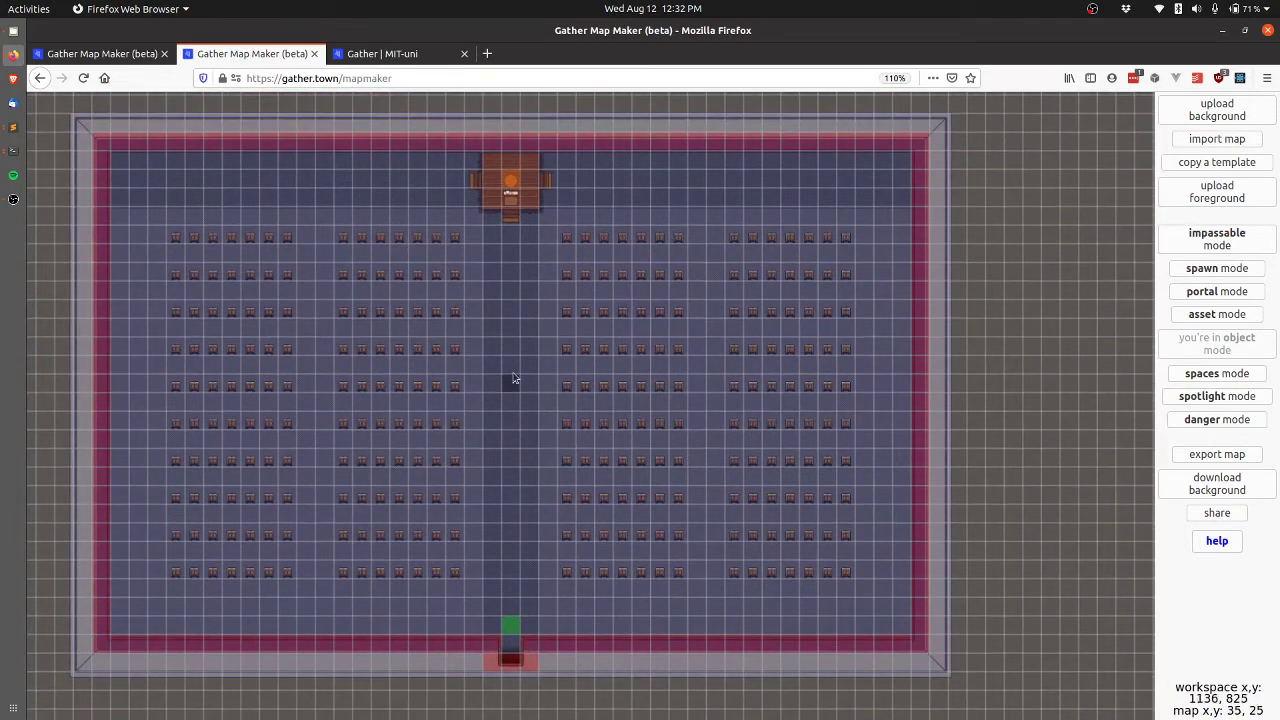
scroll(511, 192, up, 3)
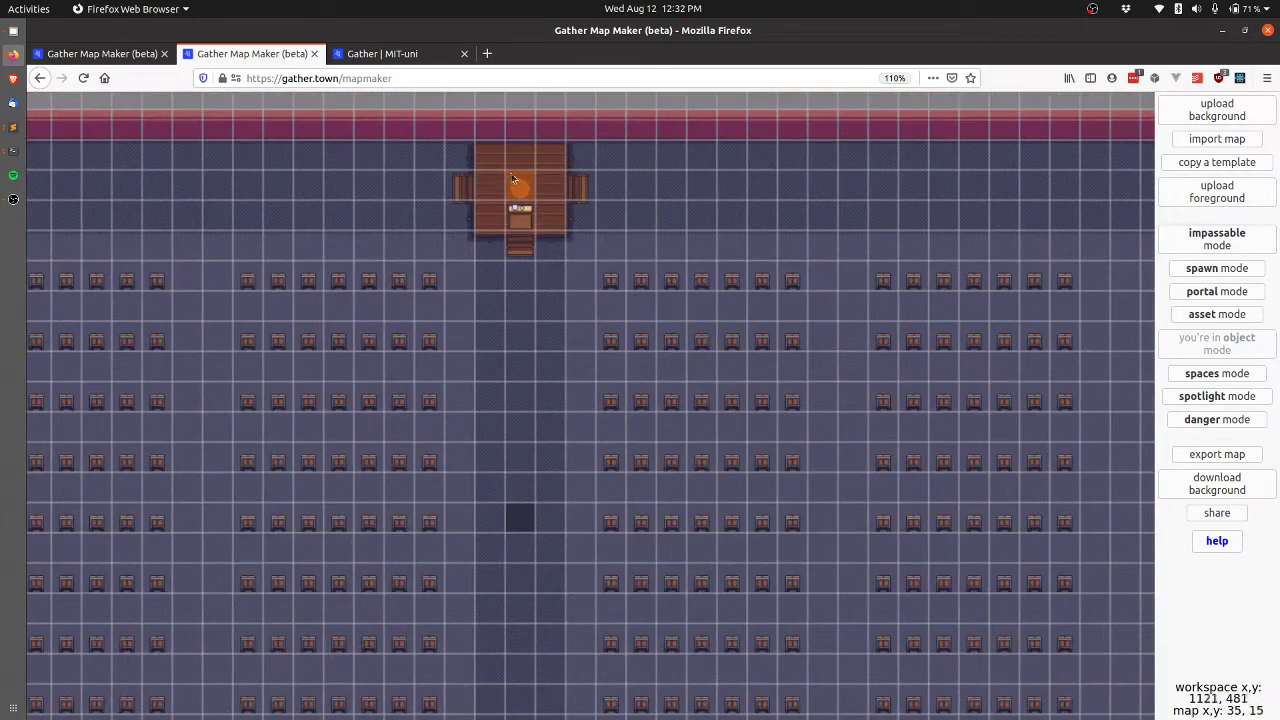
click(1231, 398)
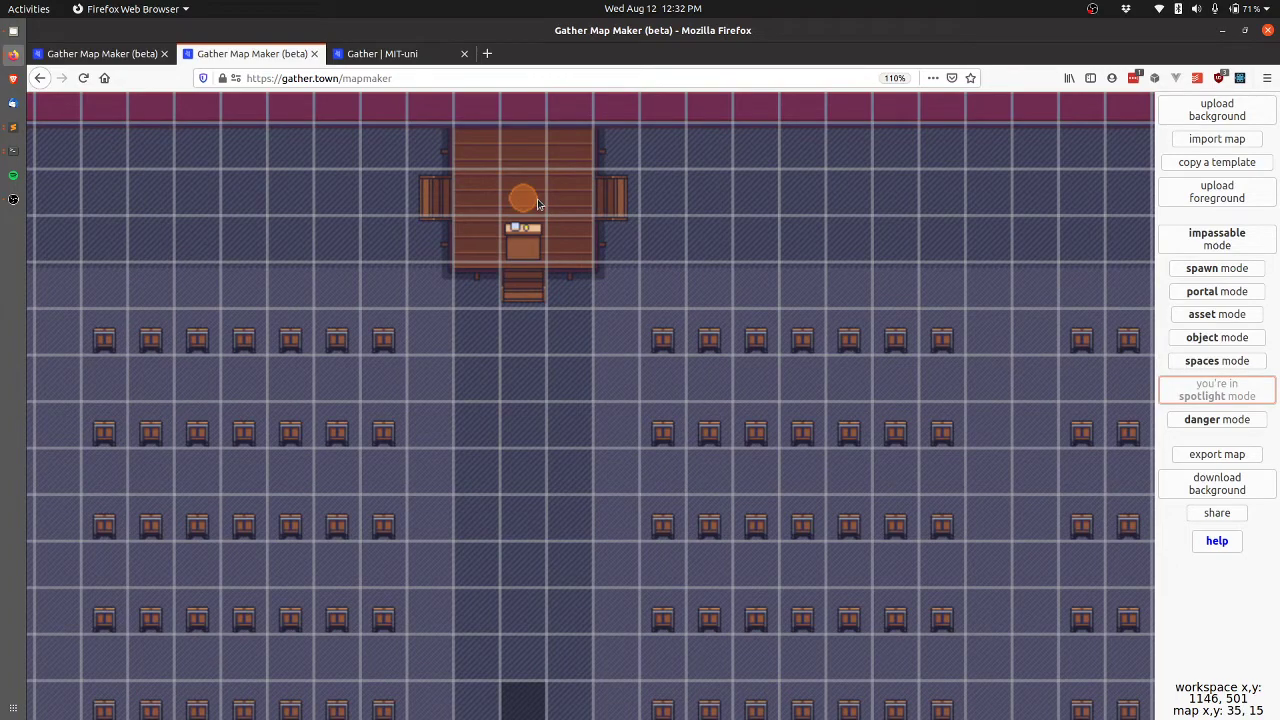
click(537, 204)
scroll(591, 175, down, 1)
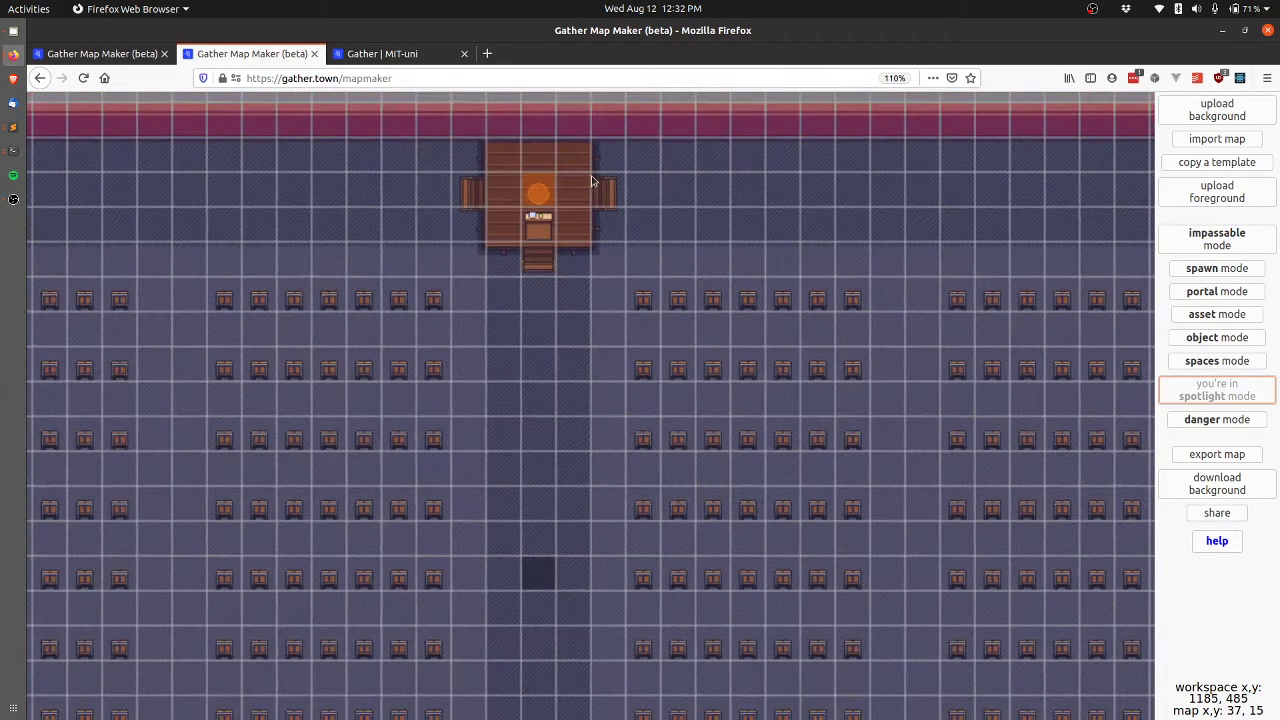
scroll(591, 181, down, 3)
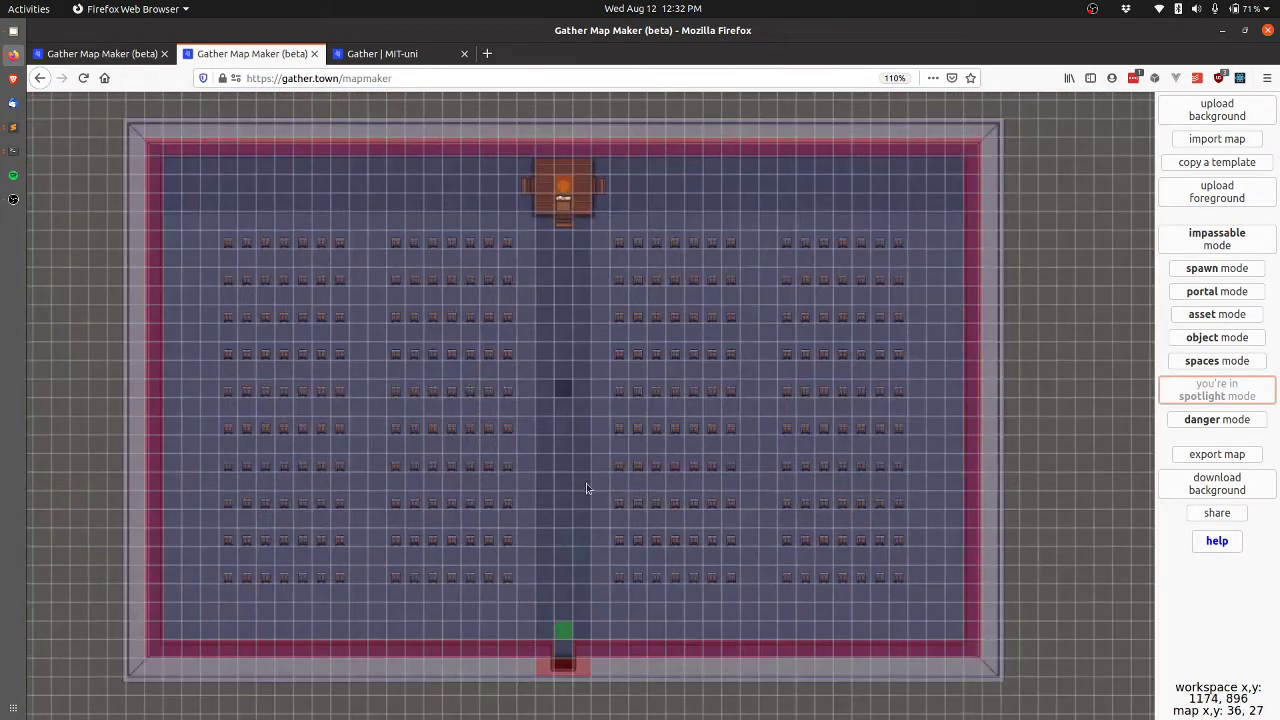
Inspect the properties of the Zoom object in the centre aisle and view the hall's entrance
scroll(575, 437, up, 2)
mouse_move(568, 385)
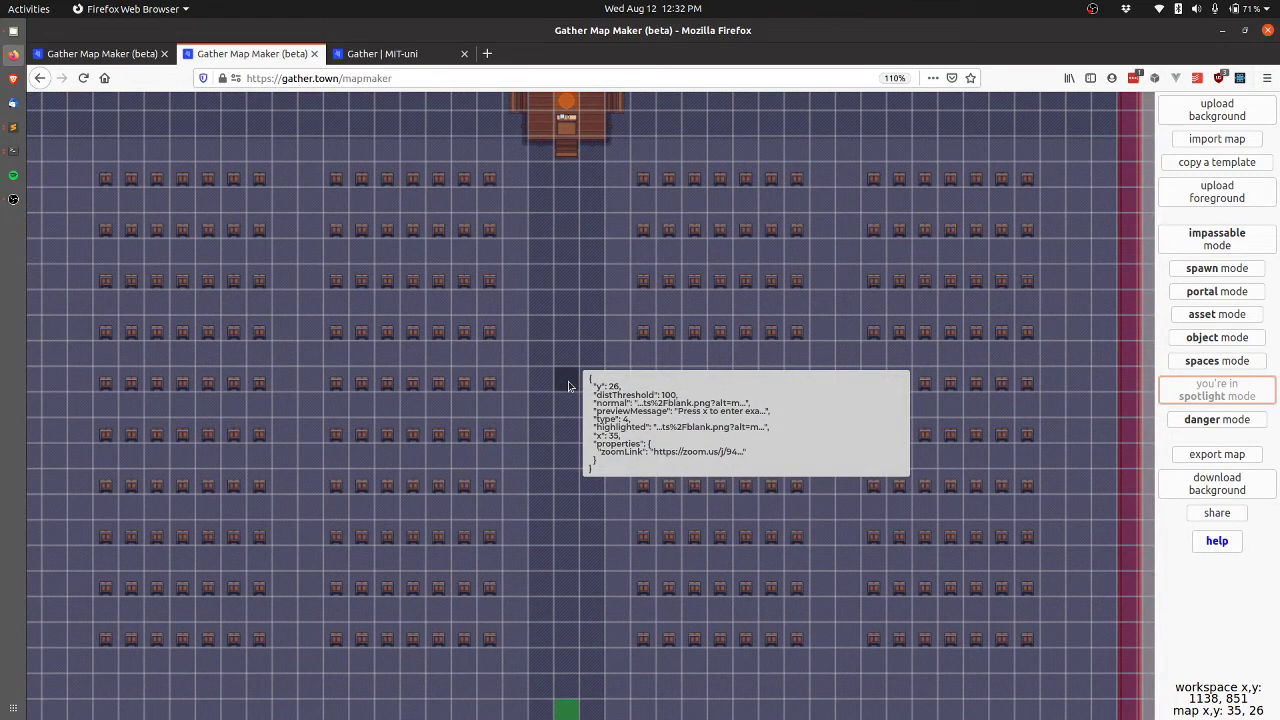
double_click(622, 452)
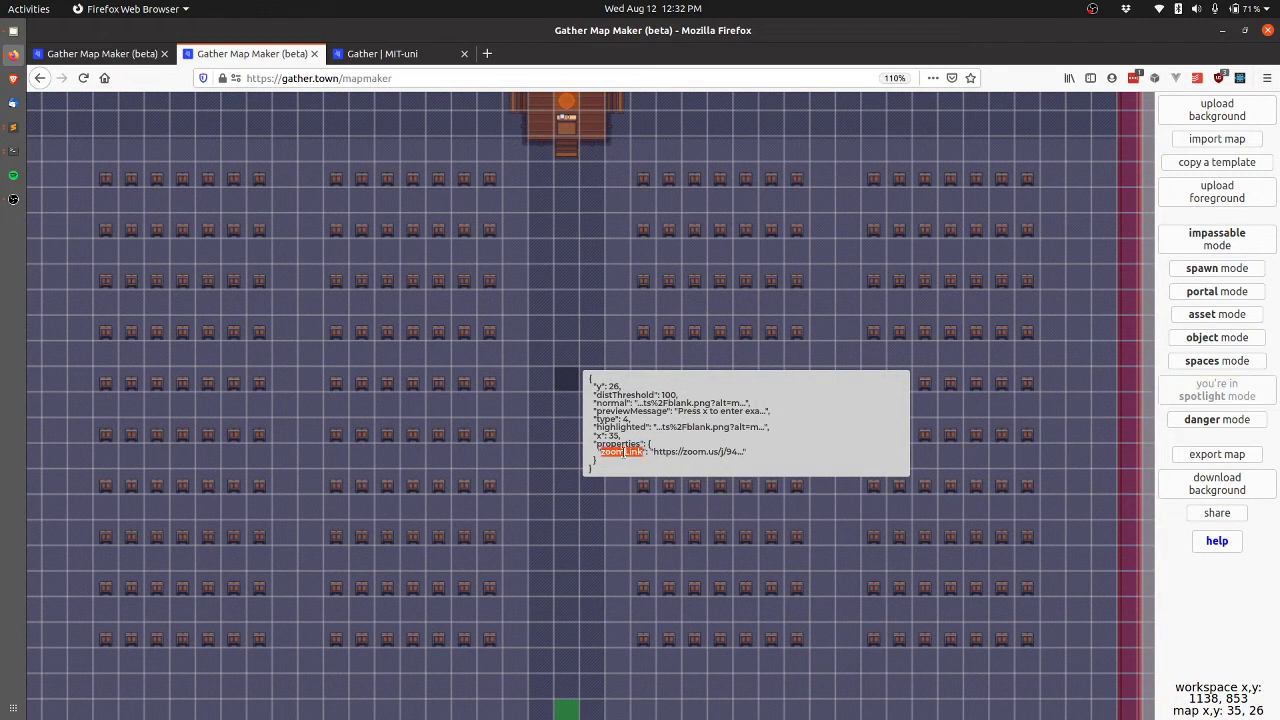
scroll(594, 469, down, 4)
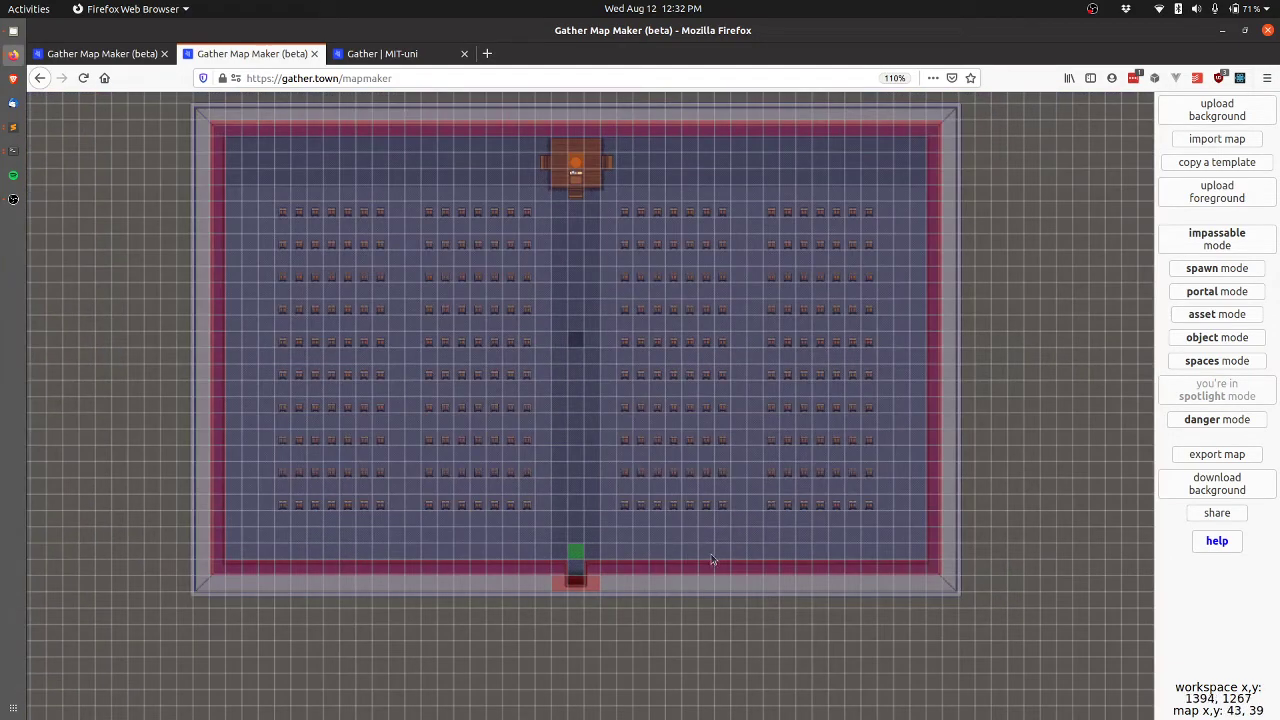
scroll(557, 568, up, 5)
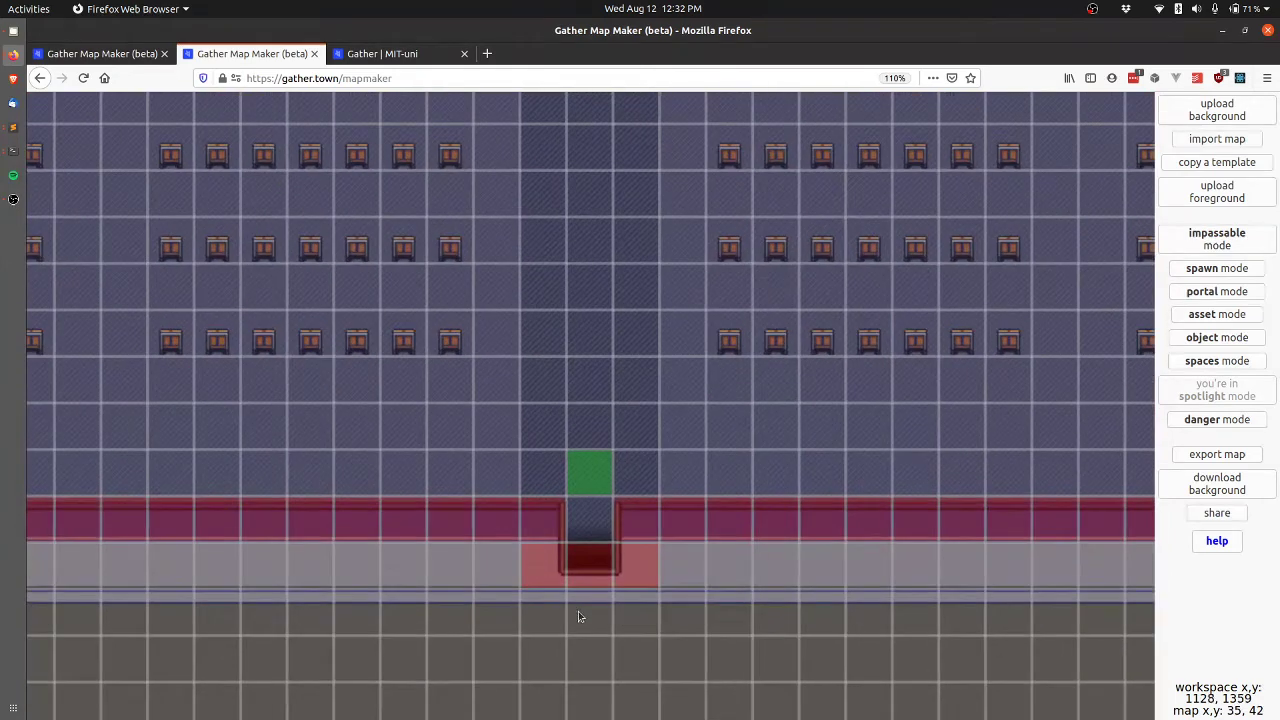
Look up the coordinates of the tile below the L 002 door in the MIT-uni-common map
key(ctrl+Page_Up)
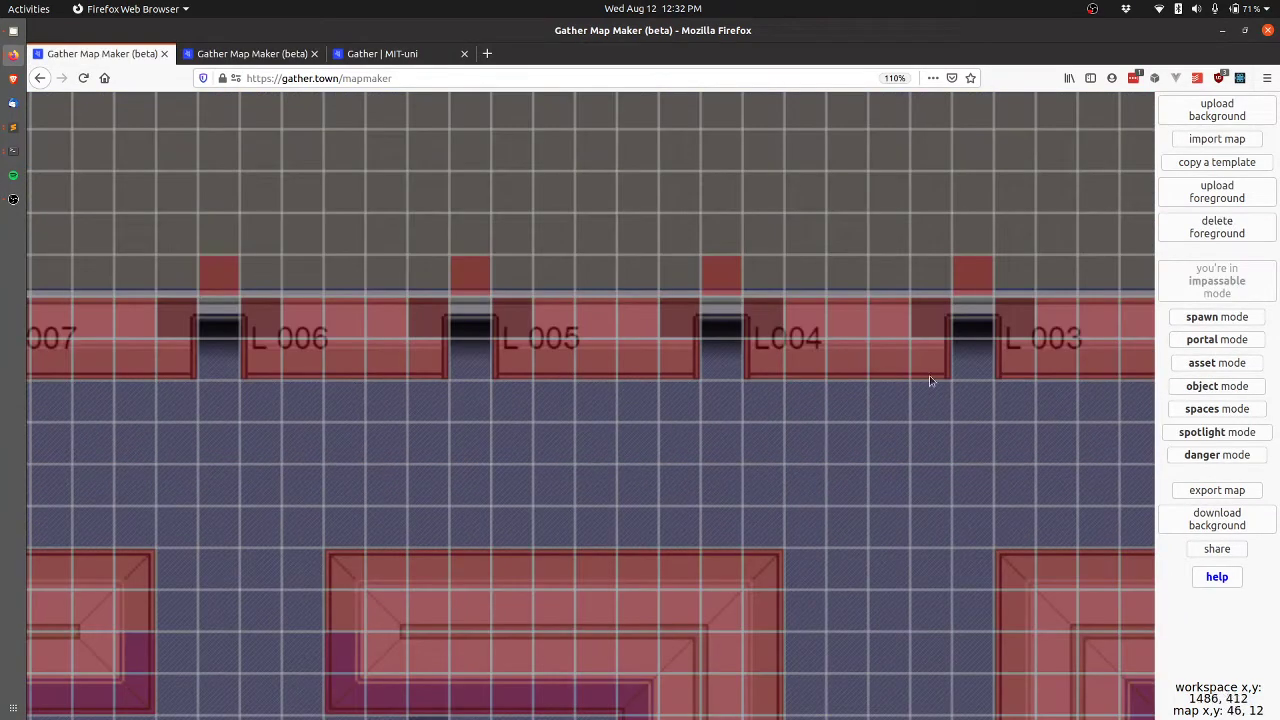
key(Right)
key(Right)
key(Right)
key(Right)
key(Right)
key(Right)
key(Right)
key(Right)
key(Right)
key(Right)
key(Right)
key(Right)
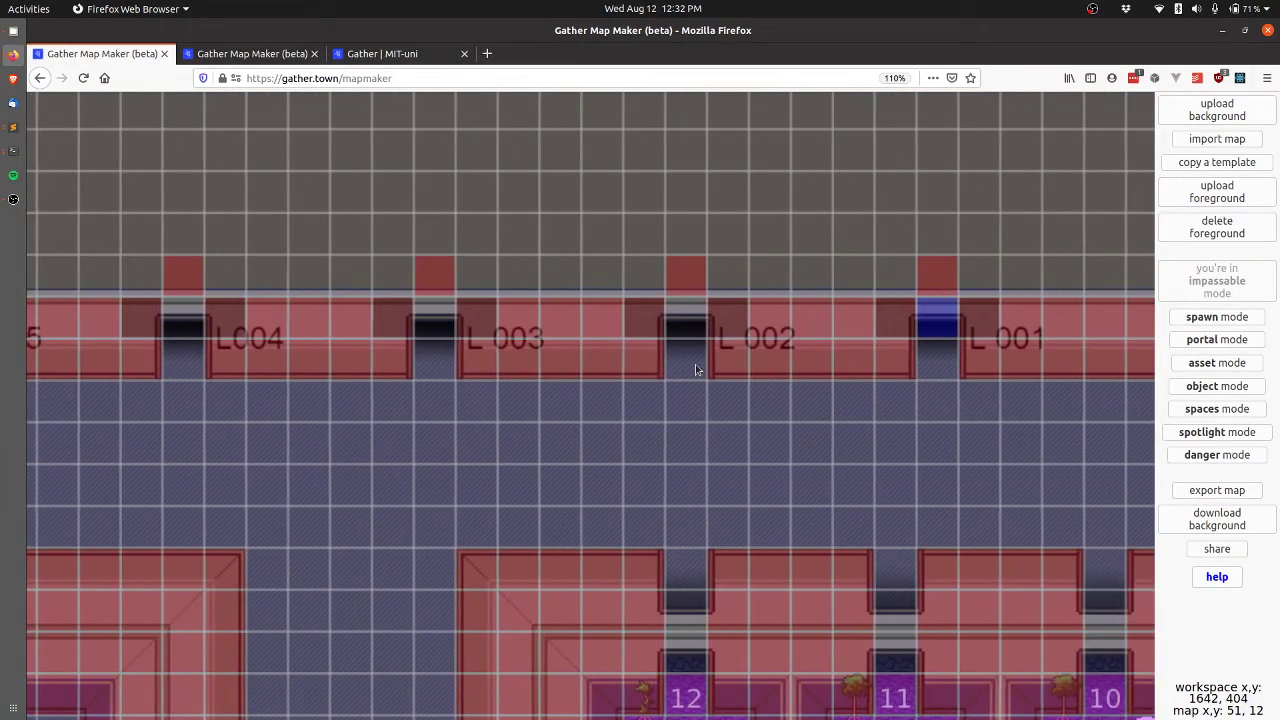
key(Right)
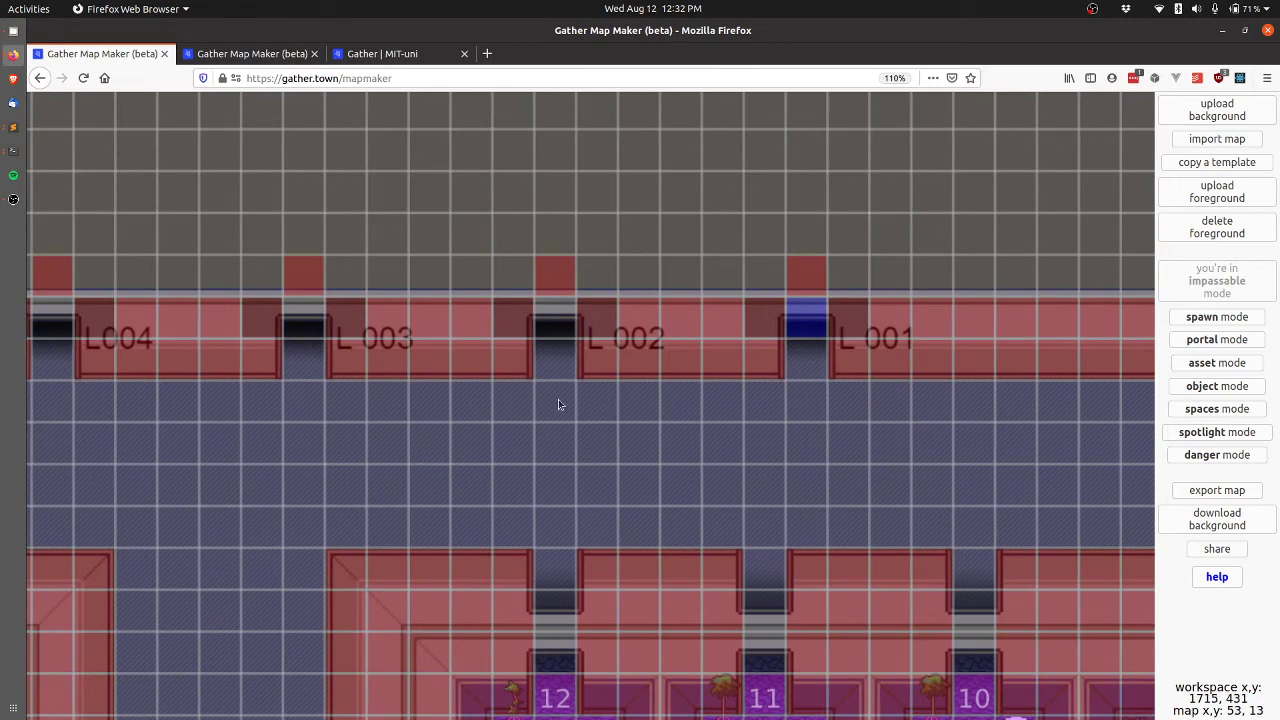
key(ctrl+Page_Down)
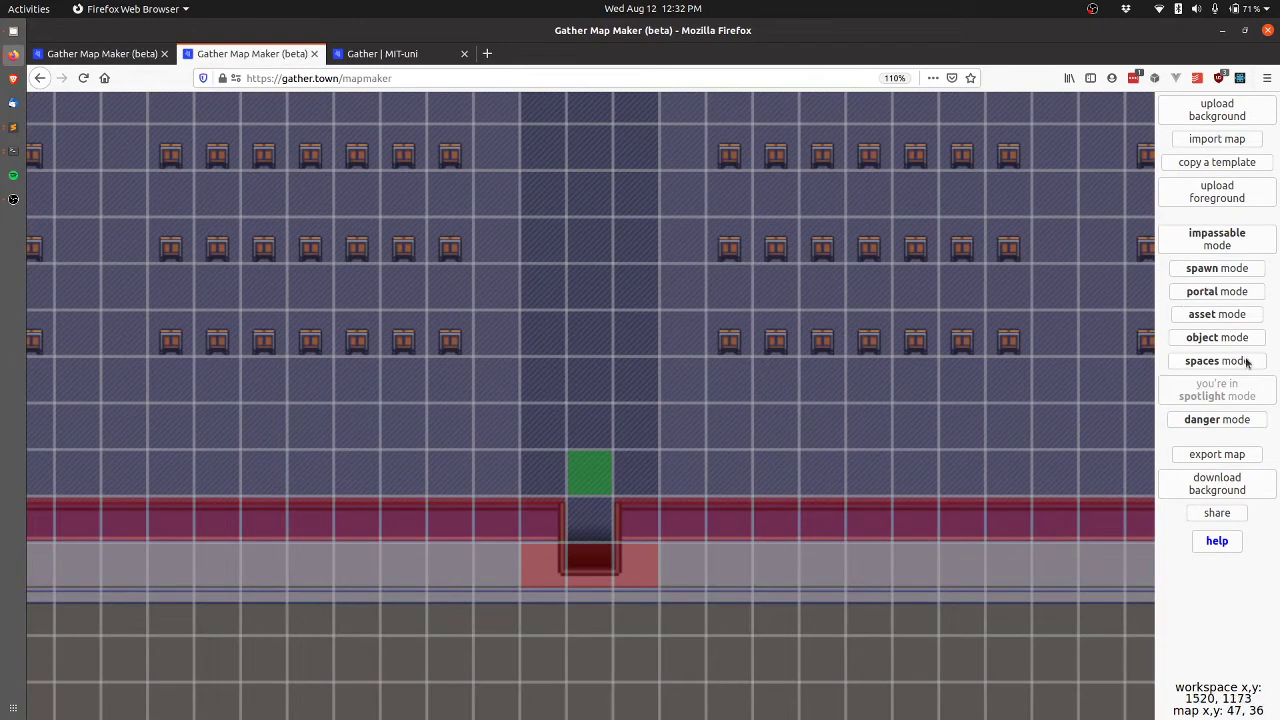
Create a portal at the lecture hall entrance, 35, 40, leading to 53, 13 in MIT-uni-common
click(1231, 292)
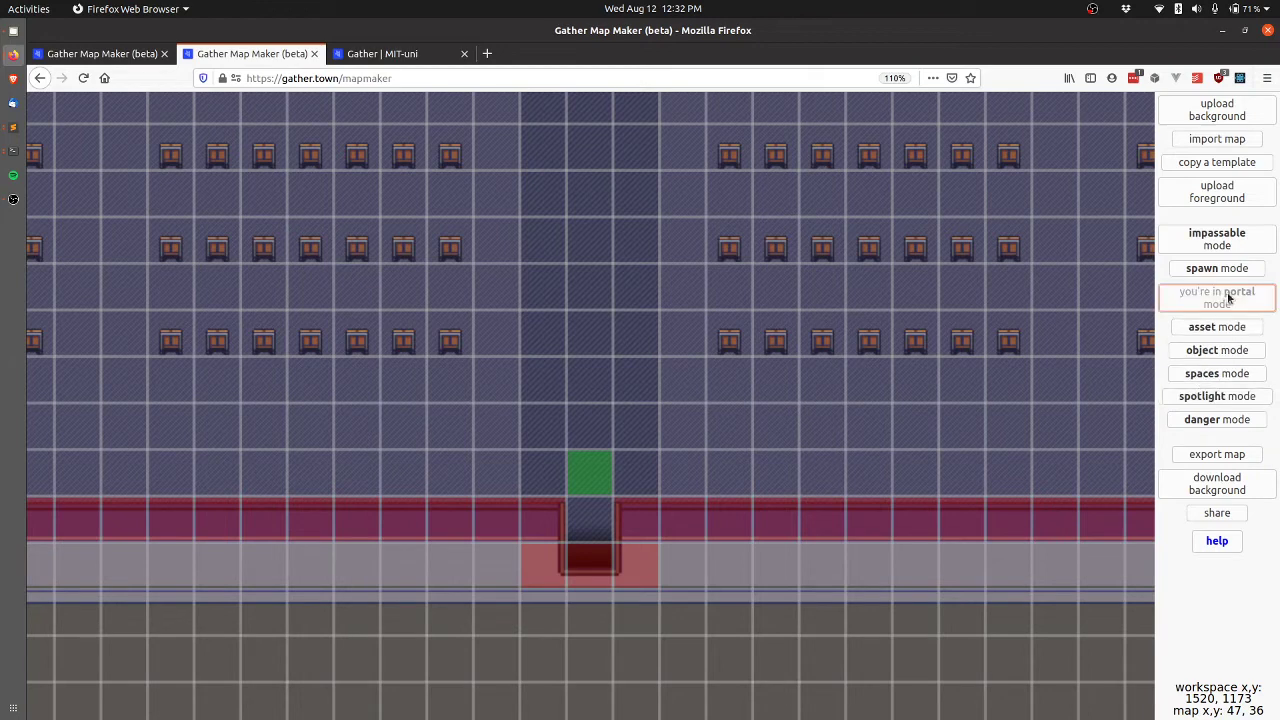
click(586, 537)
click(666, 550)
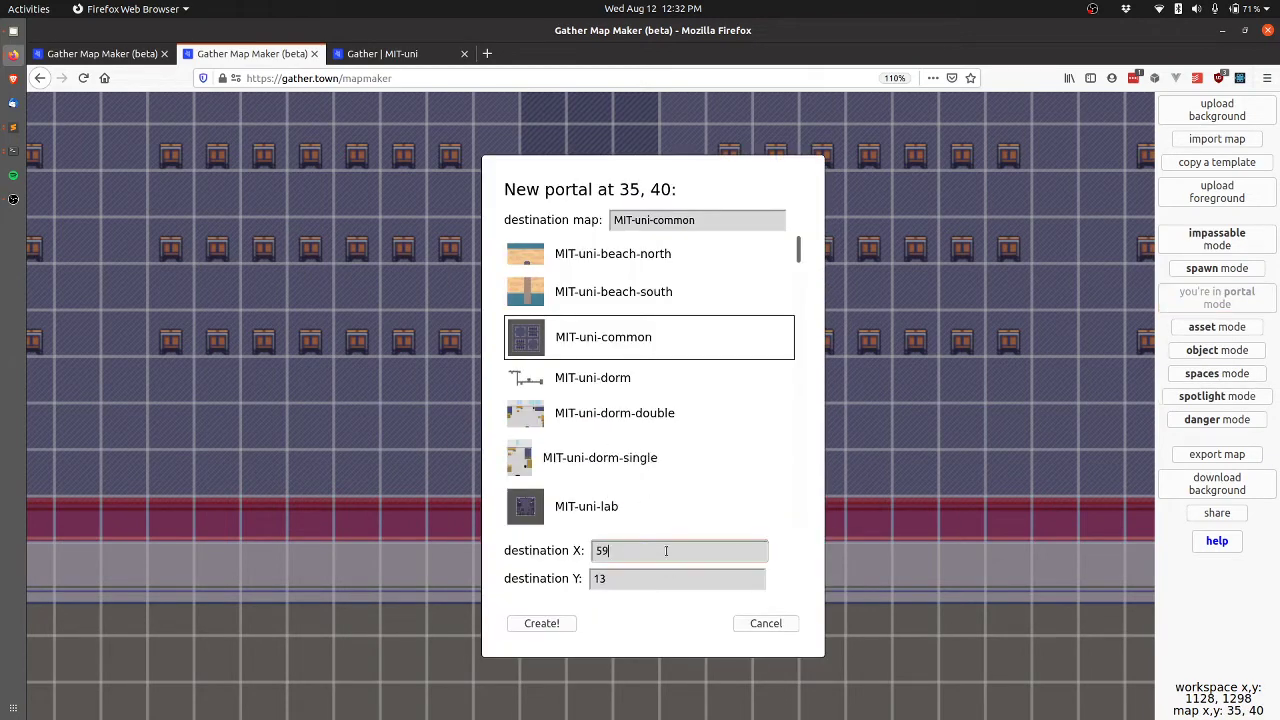
click(548, 623)
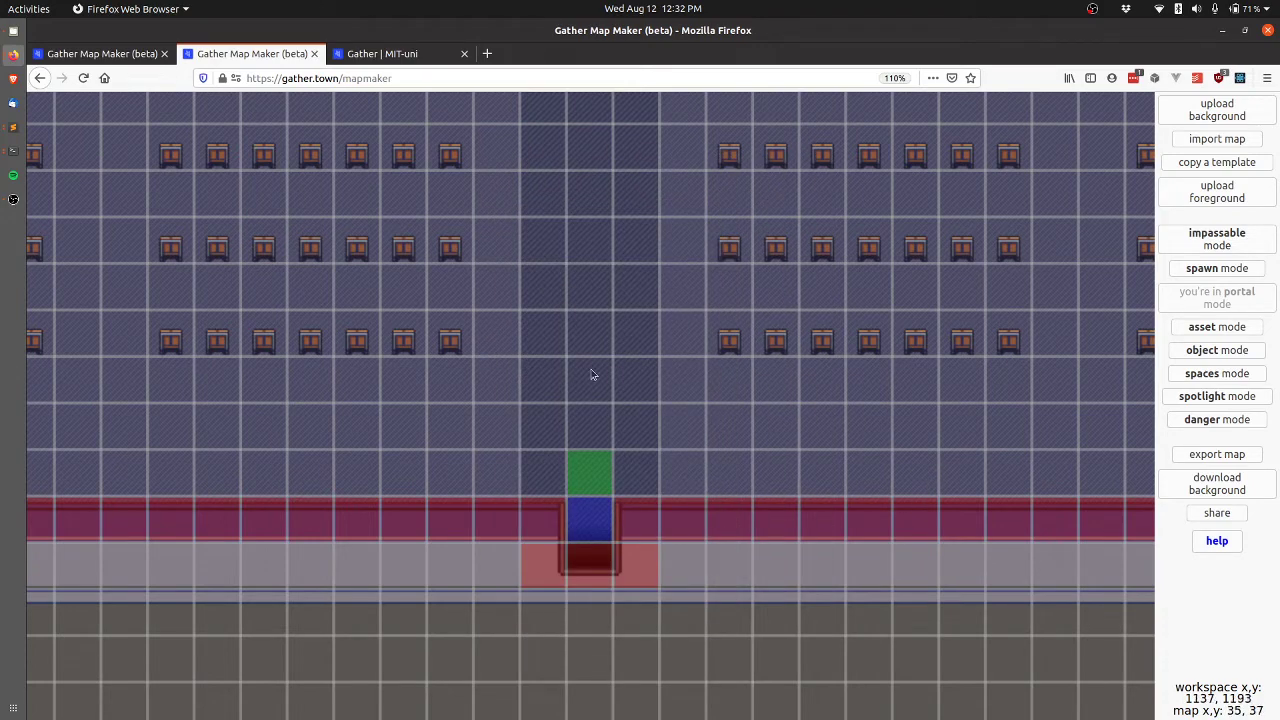
Export the lecture hall map as an update of the existing MIT-uni-lec map
scroll(609, 348, down, 5)
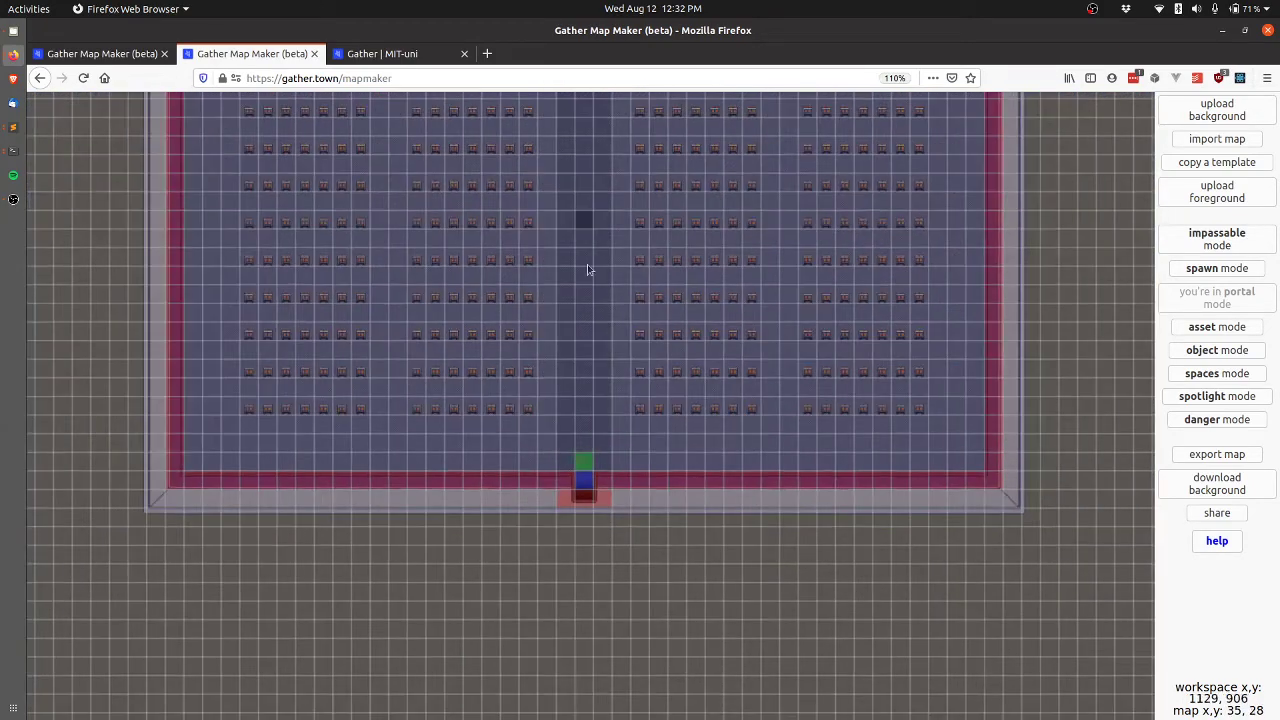
scroll(600, 474, down, 1)
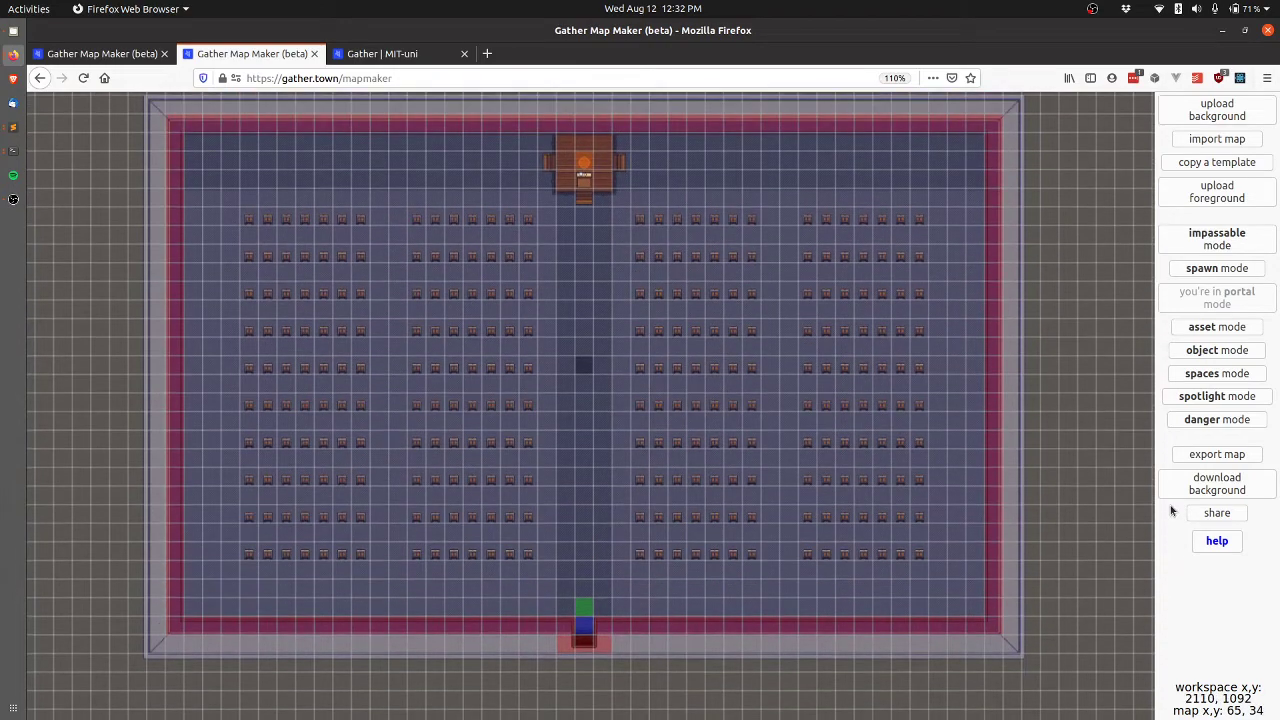
click(1237, 456)
click(537, 586)
key(Return)
In the MIT-uni-common map, create a portal at the L 002 door, 53, 11, leading to MIT-uni-lec at 35, 39
key(ctrl+Page_Up)
click(1245, 339)
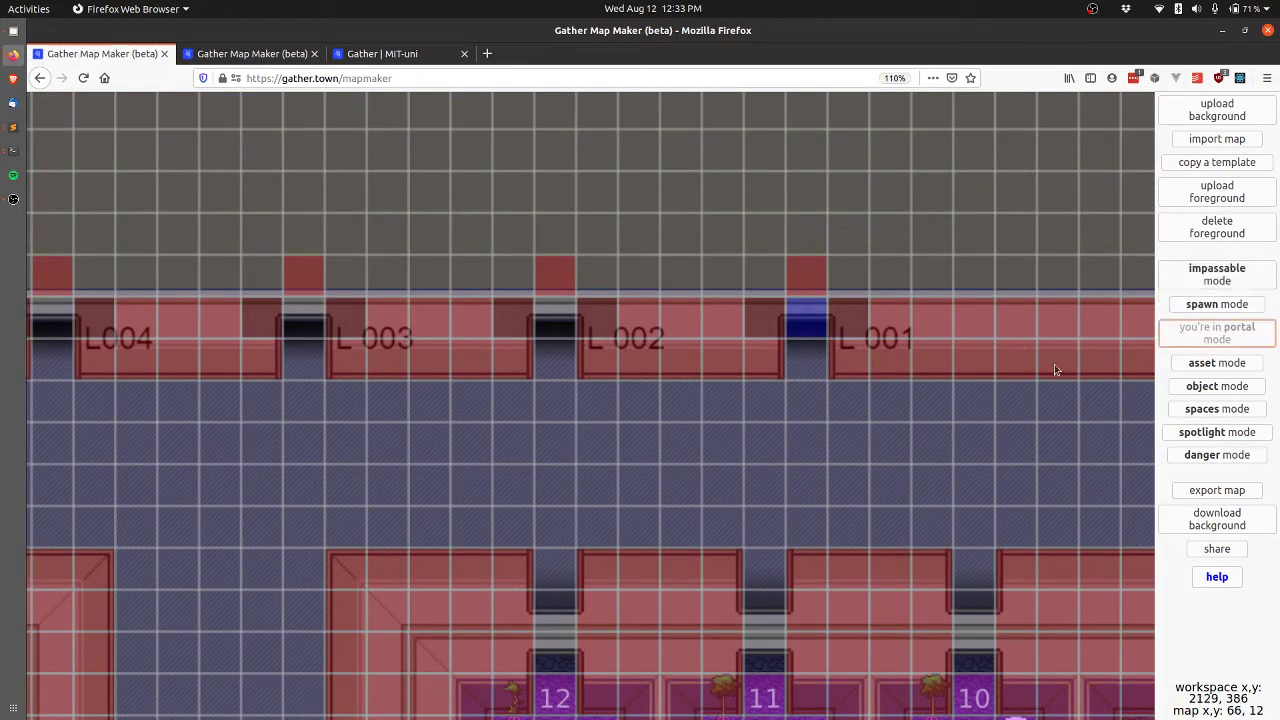
click(731, 313)
double_click(647, 547)
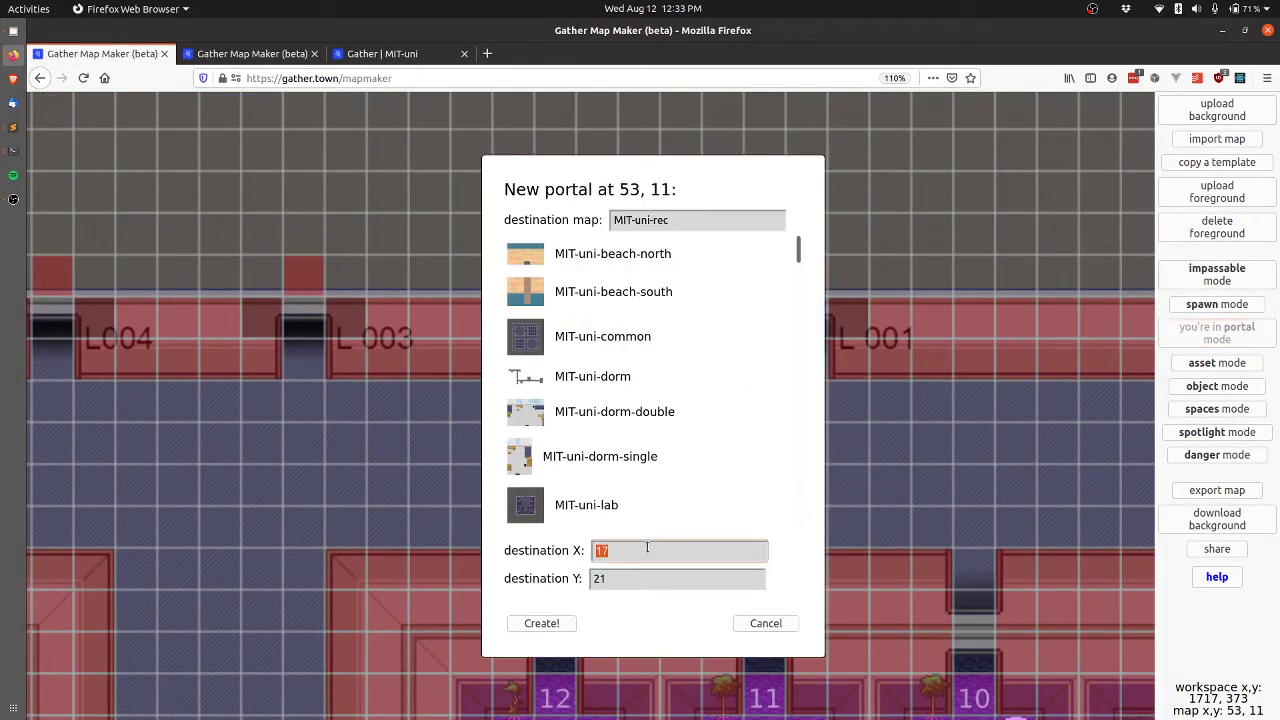
key(Tab)
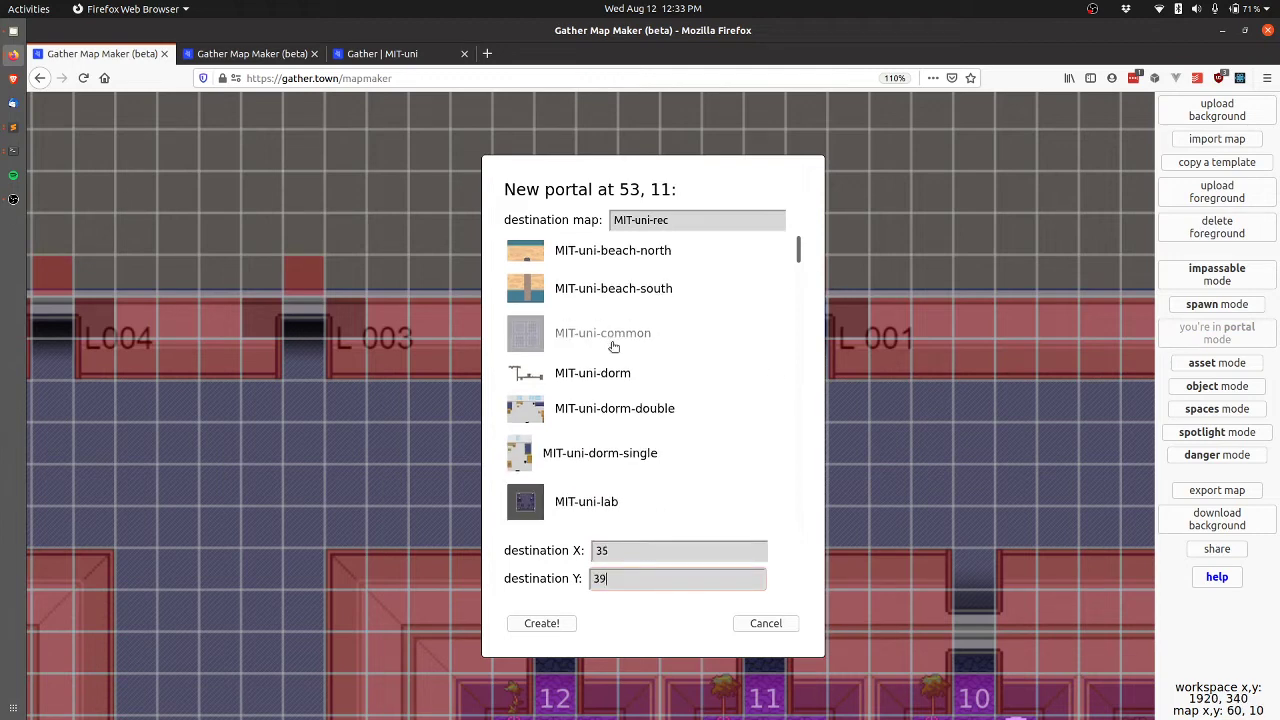
scroll(603, 420, down, 3)
click(590, 373)
click(541, 623)
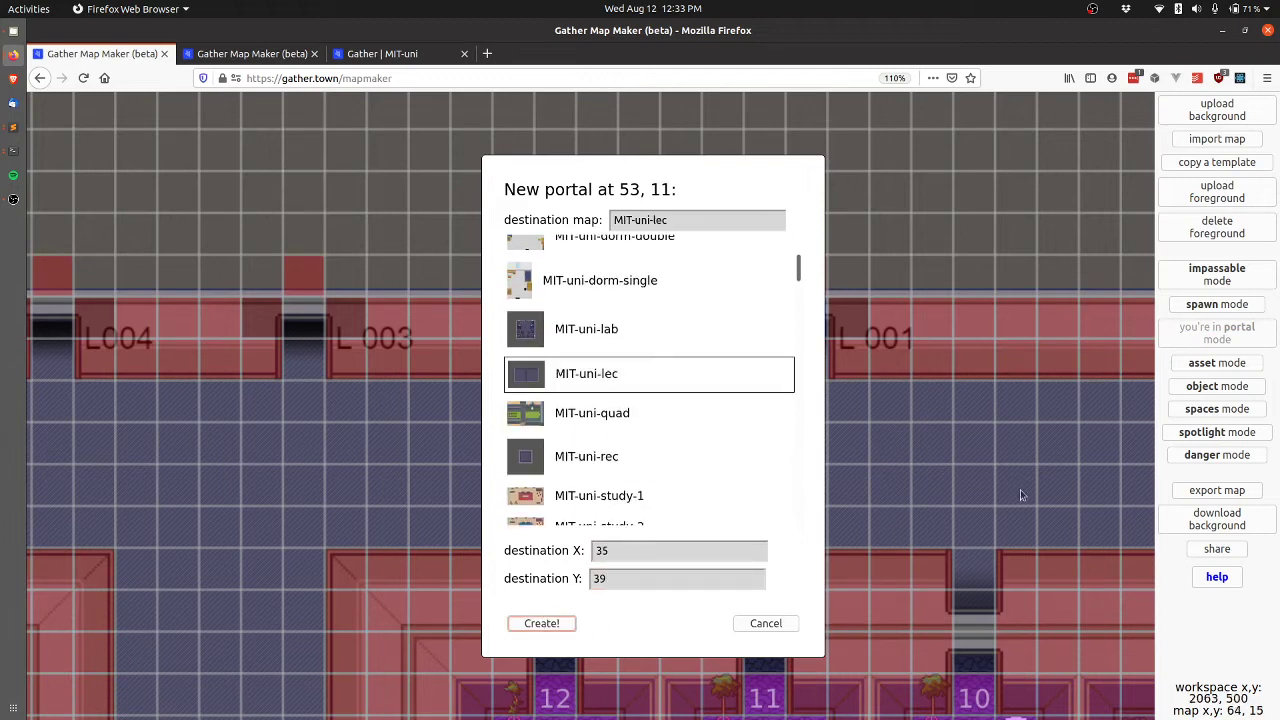
Export the map with the L 002 portal as an update of the existing MIT-uni-common map
click(1219, 492)
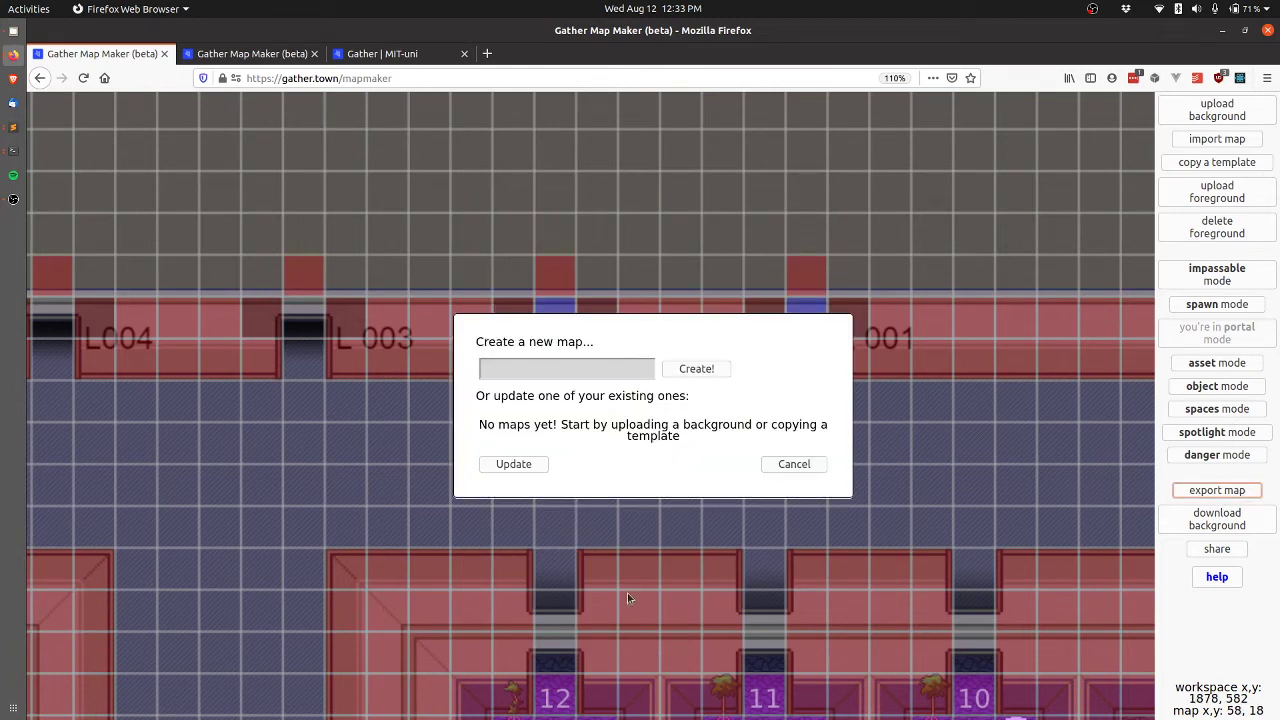
click(542, 587)
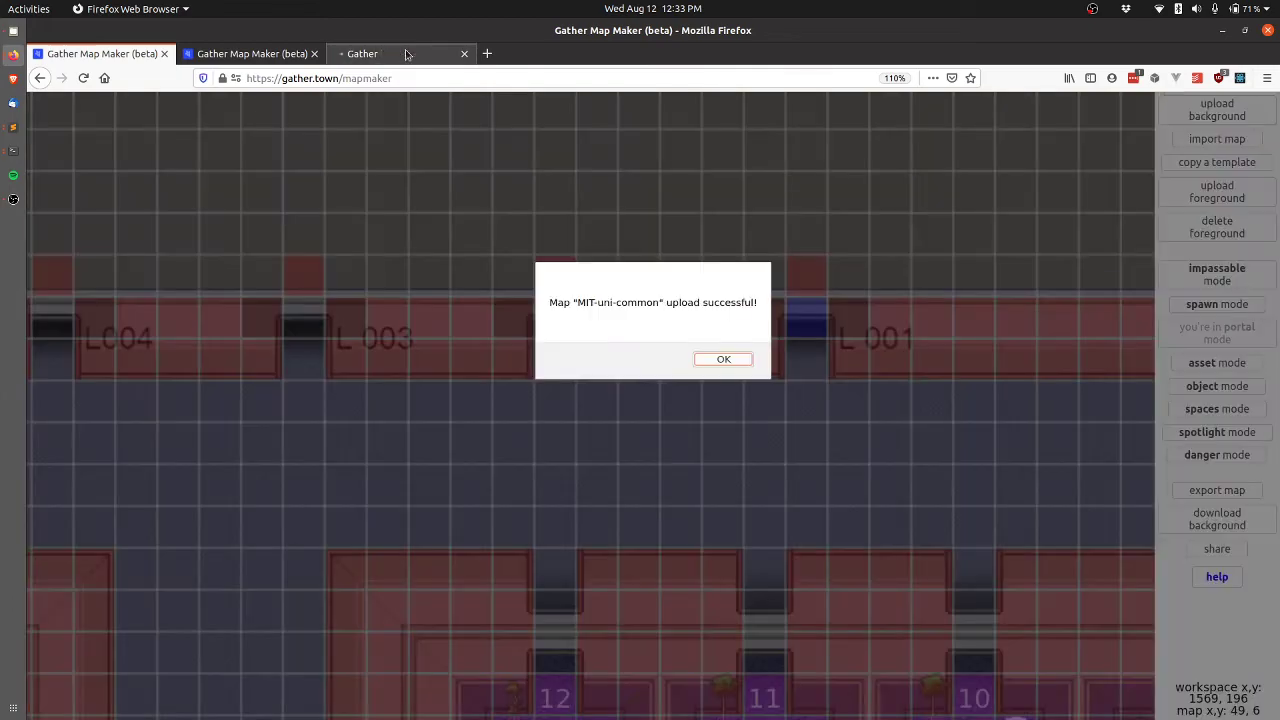
key(Return)
Switch to the Gather space and walk the avatar through the L 002 door into the lecture hall's aisle
click(406, 54)
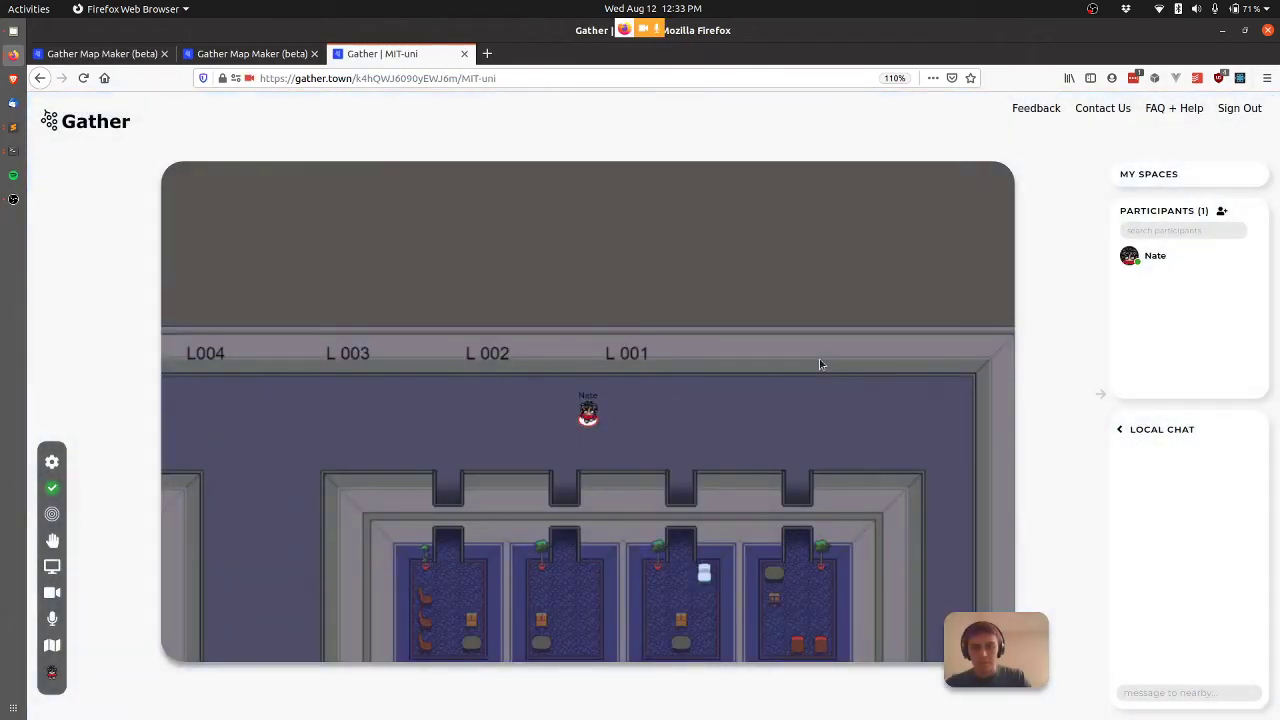
key(Right)
key(Up)
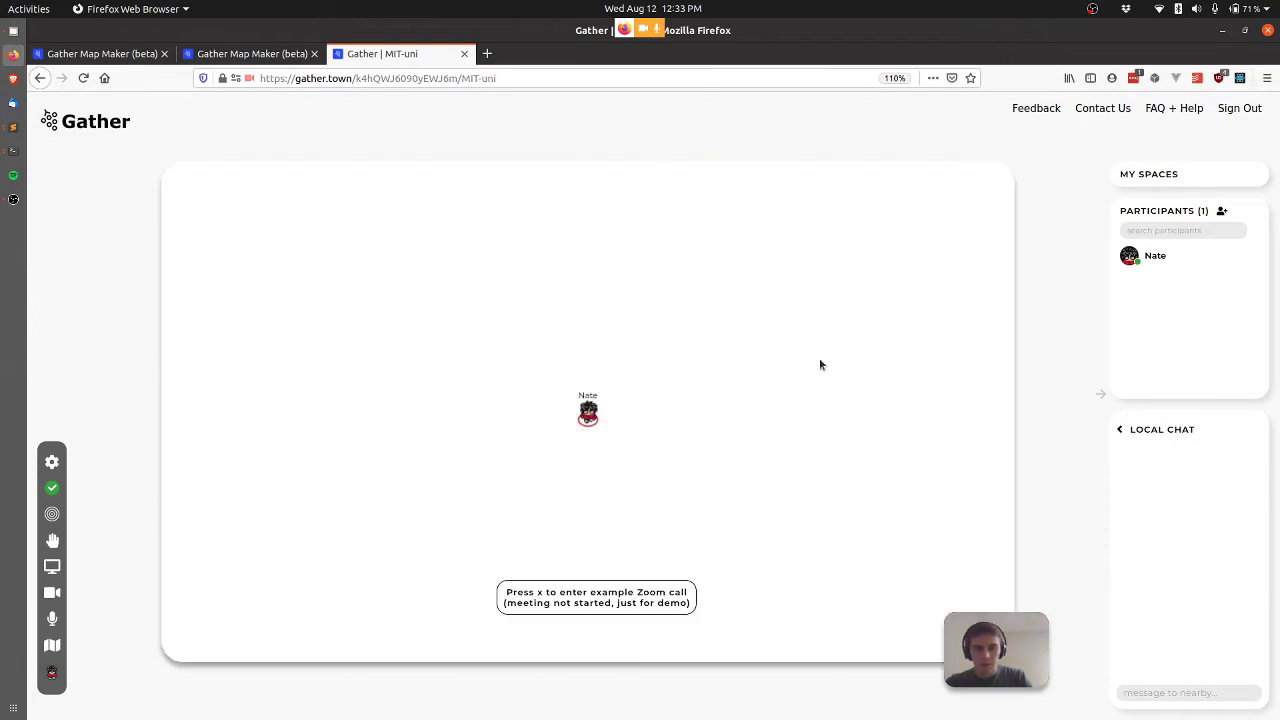
key(Up)
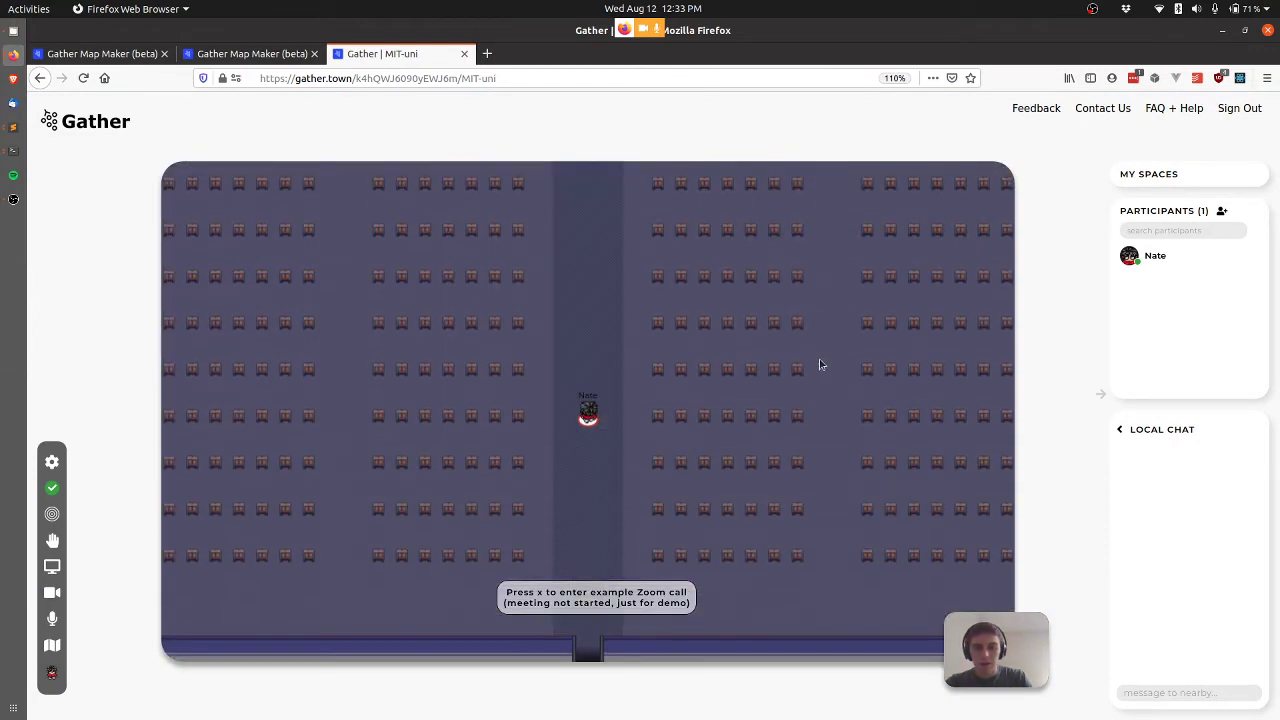
Walk the avatar through the western seat rows and onto the podium at the front of the lecture hall
key(Left)
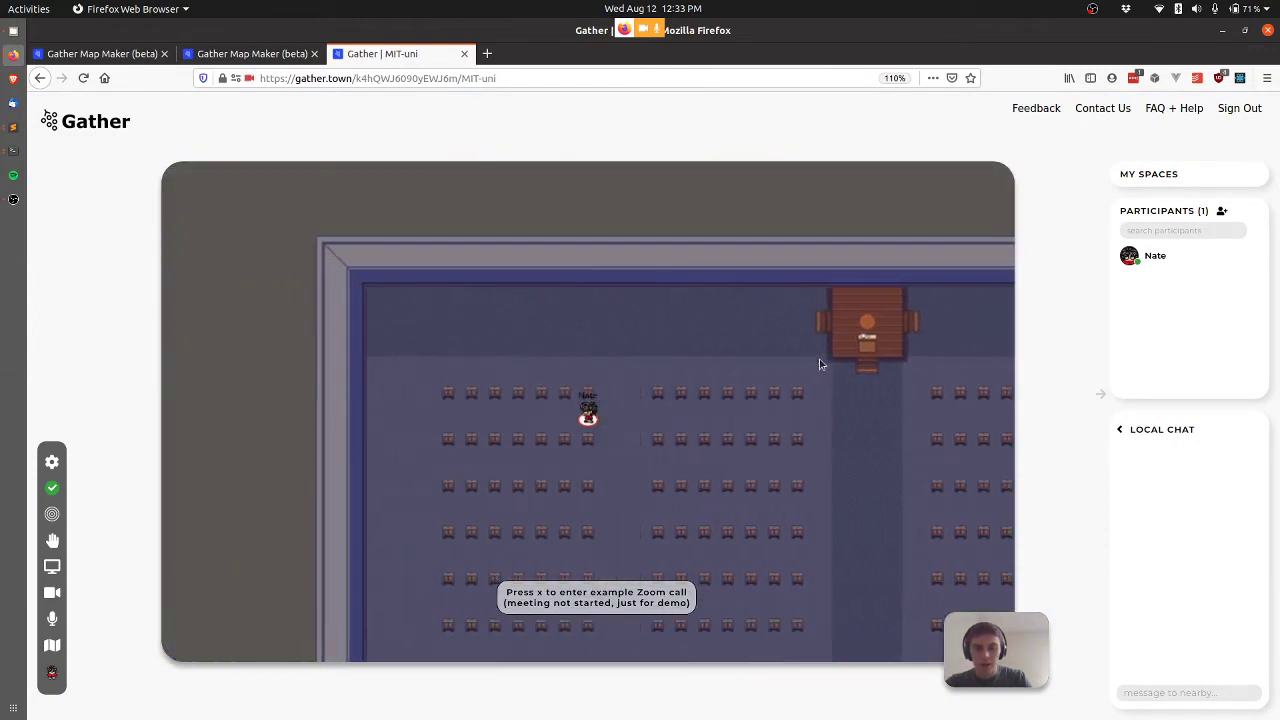
key(Down)
key(Right)
key(Up)
key(Right)
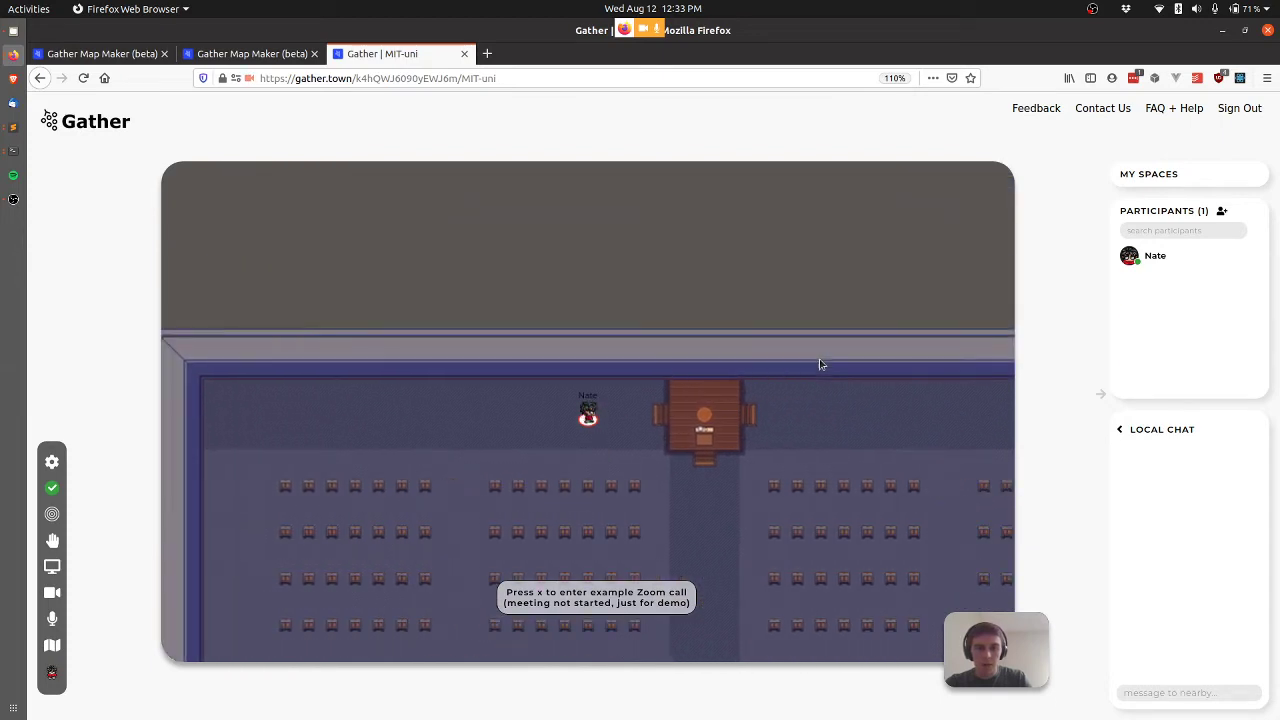
key(Down)
key(Up)
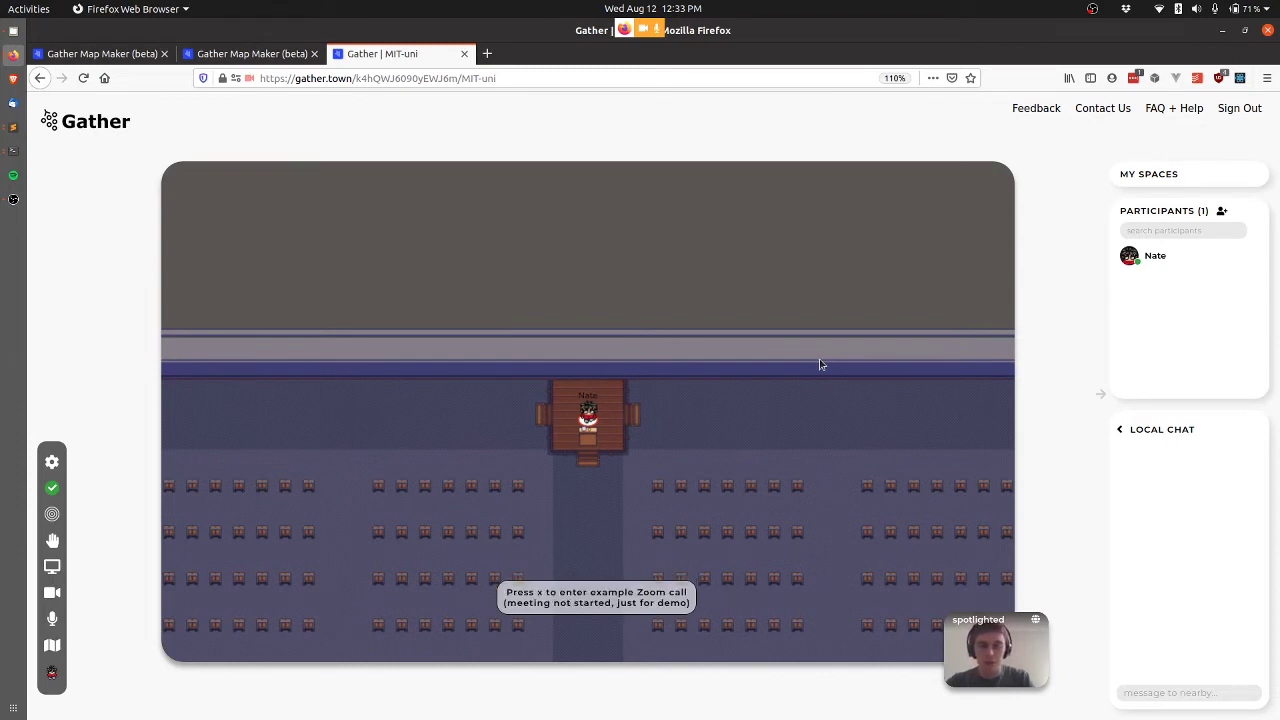
Walk the avatar off the podium and back and forth along the central aisle to the rear of the hall
key(Down)
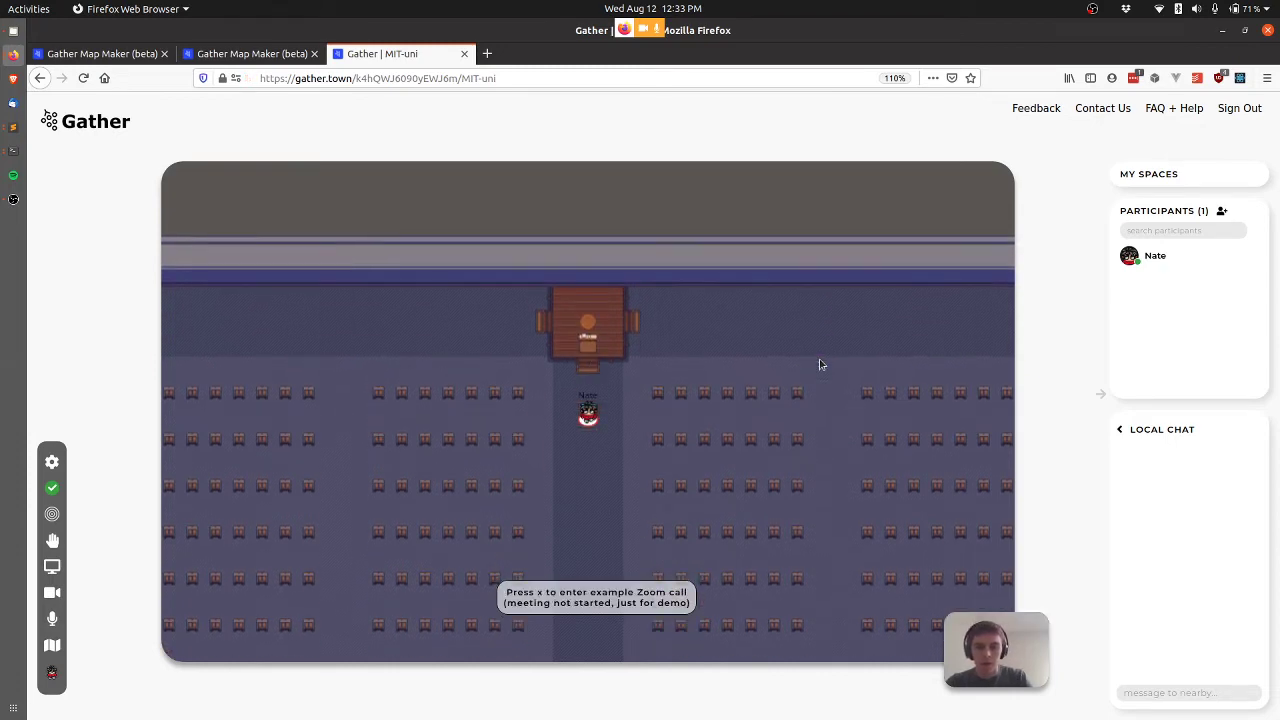
key(Down)
key(Left)
key(Up)
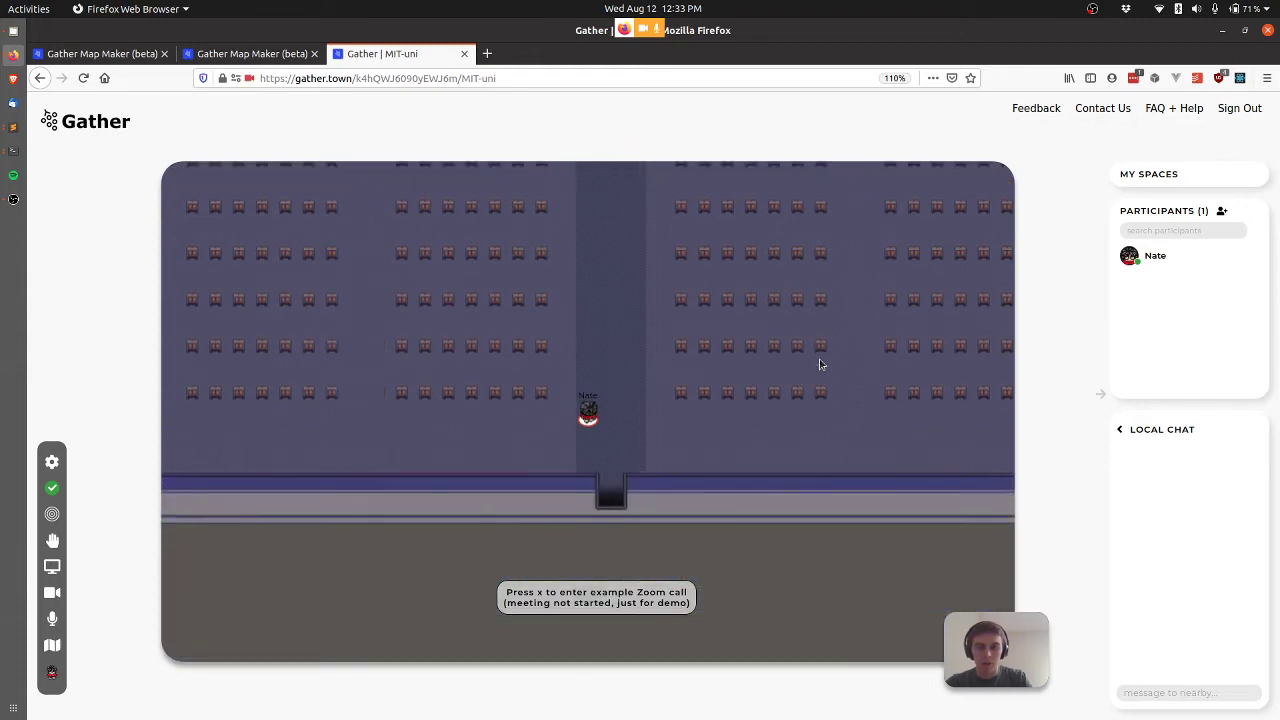
key(Right)
key(Up)
key(Up)
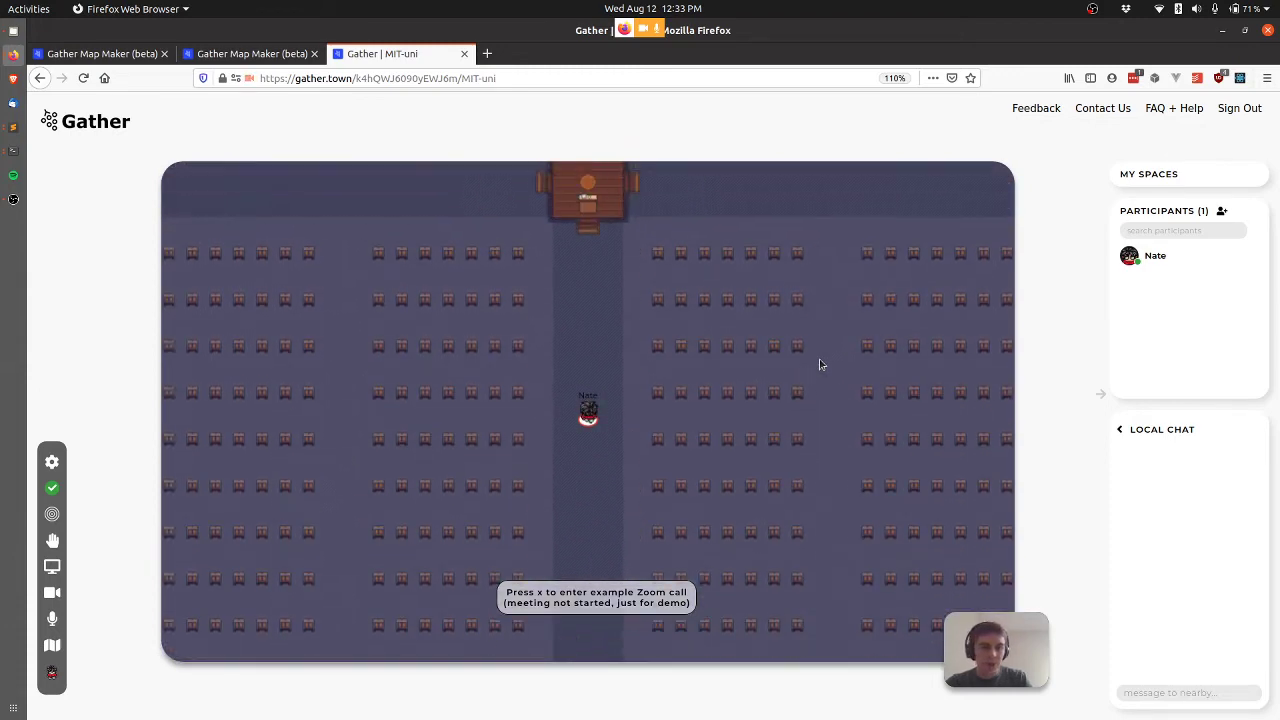
key(Up)
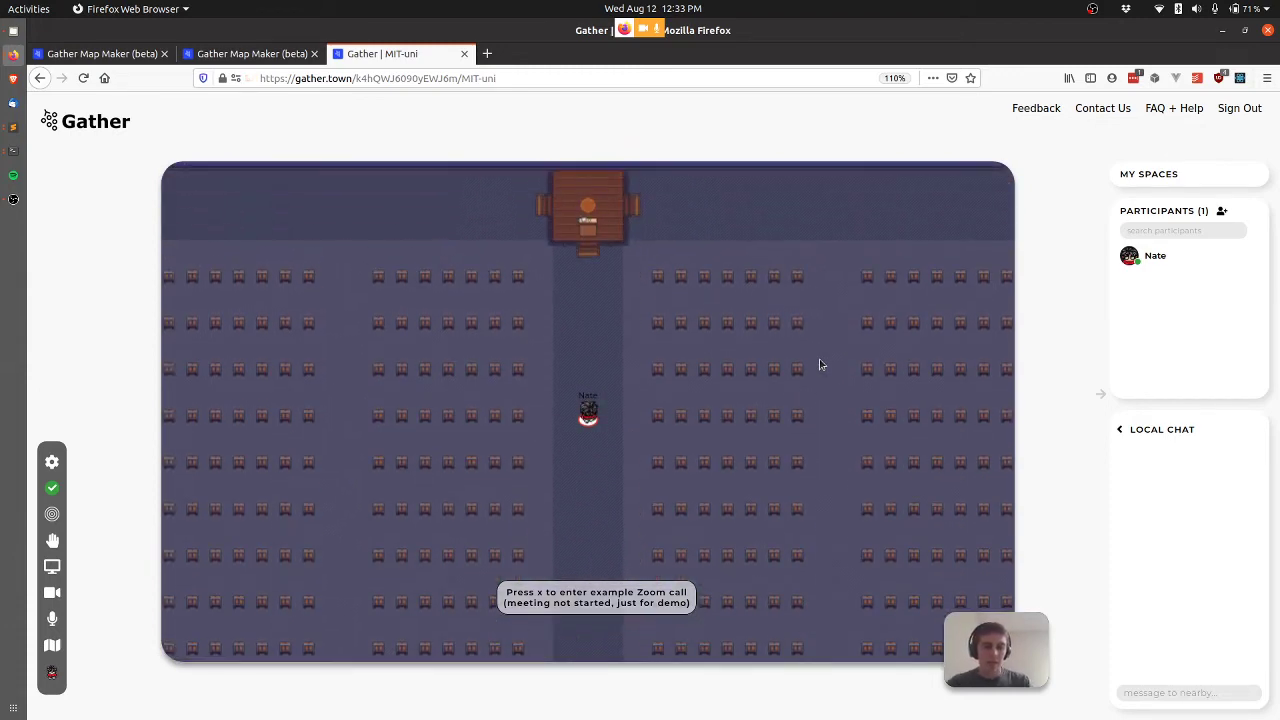
key(Down)
key(Down)
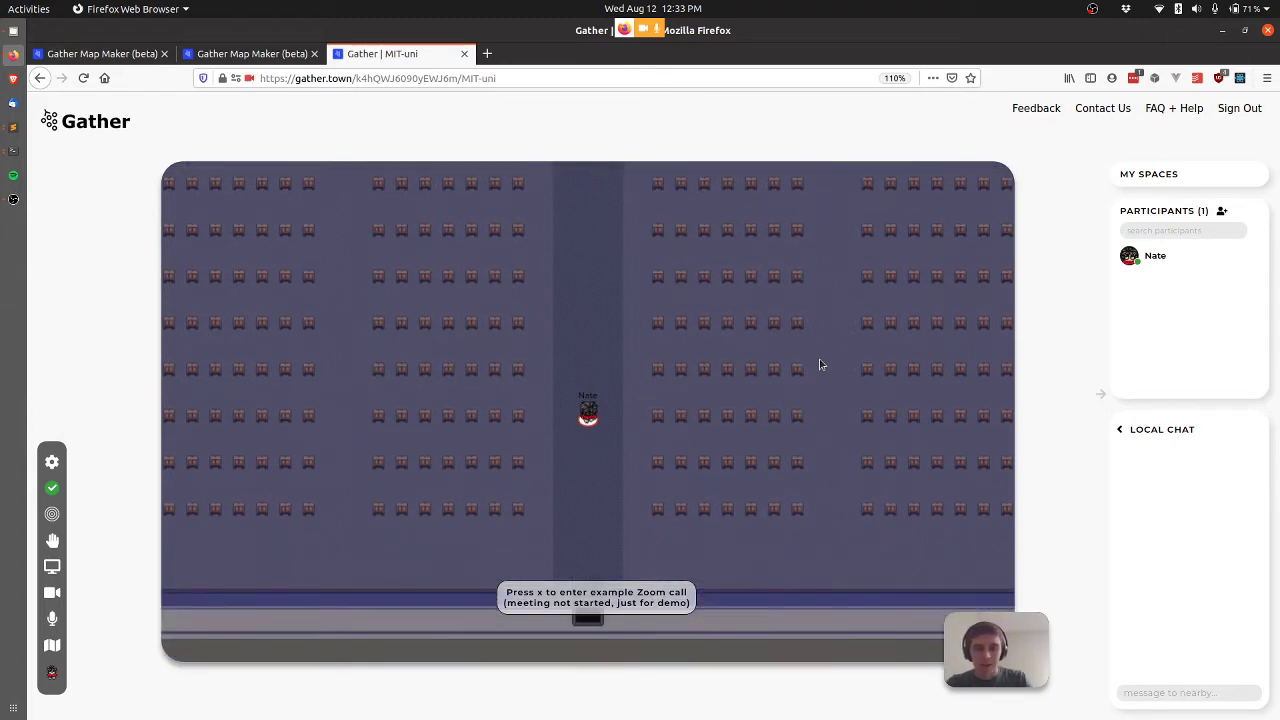
Walk the avatar into the western seat rows, open the example Zoom call from there and close it again
key(Left)
key(Left)
key(Left)
key(Left)
key(Left)
key(Left)
key(Left)
key(Left)
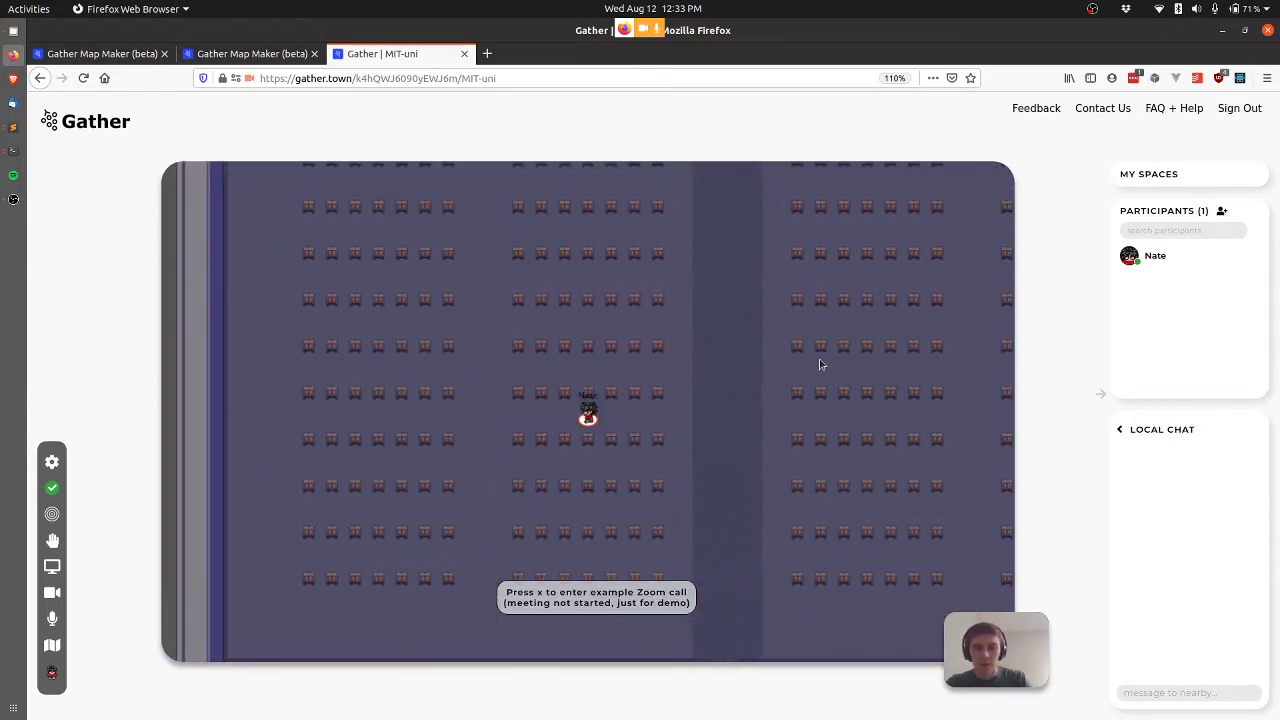
key(Right)
key(Right)
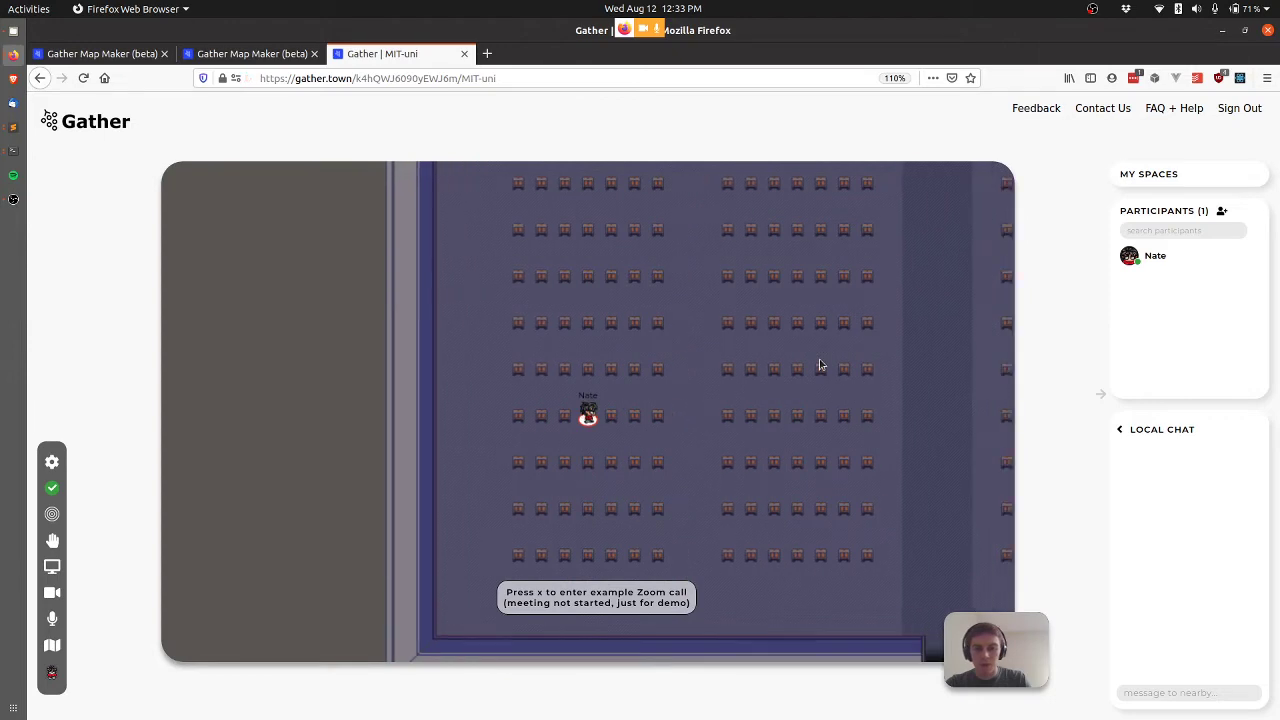
key(x)
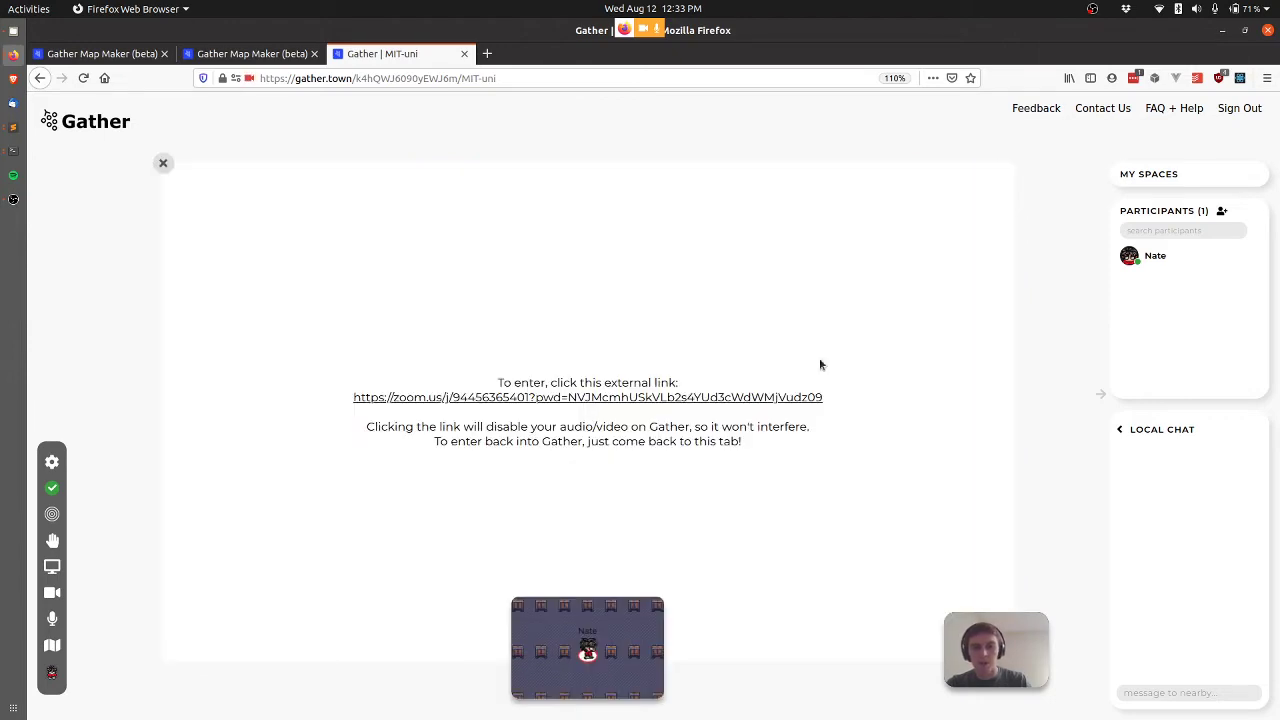
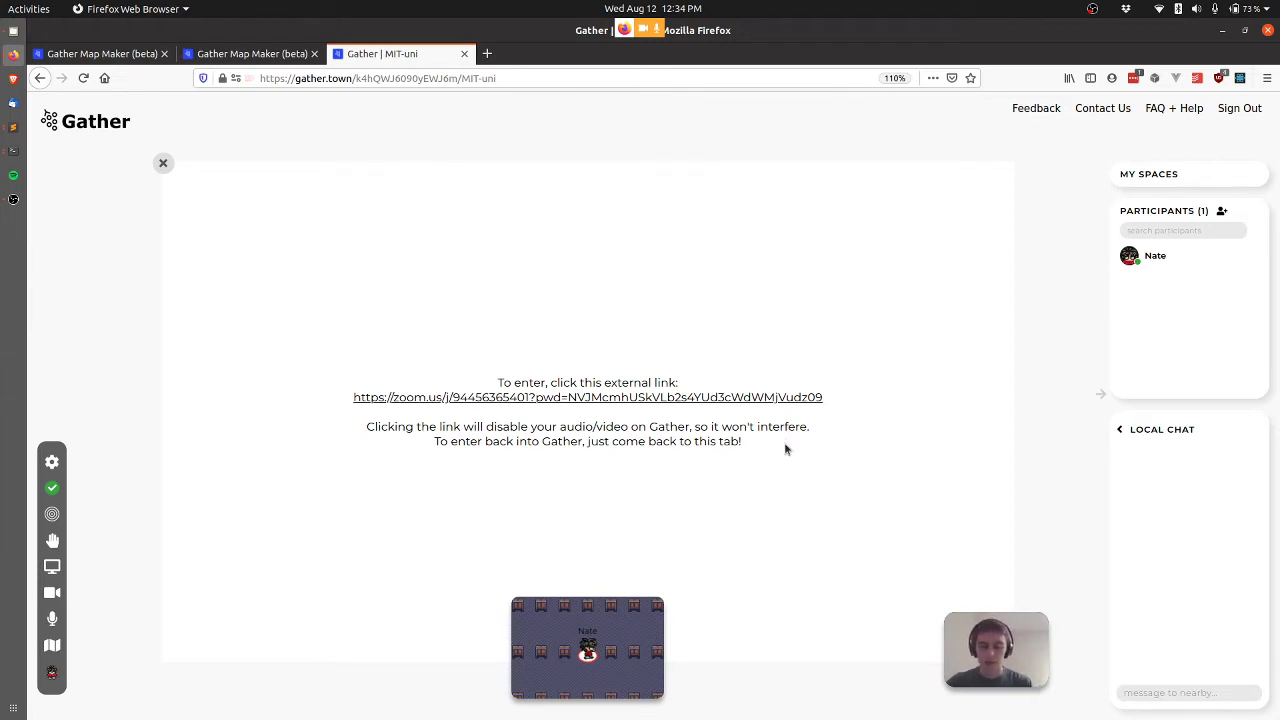
key(Escape)
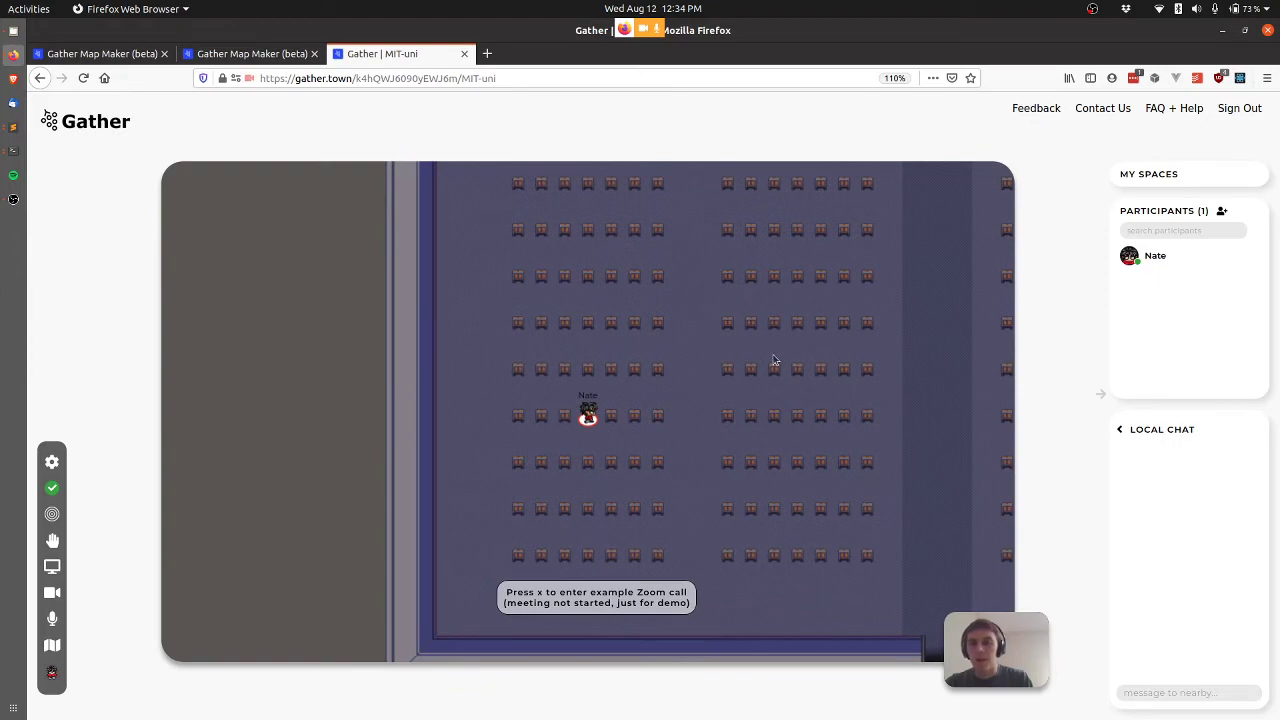
Switch to the lecture hall map in Map Maker and start a new external call integration object at 35, 26
key(ctrl+Page_Up)
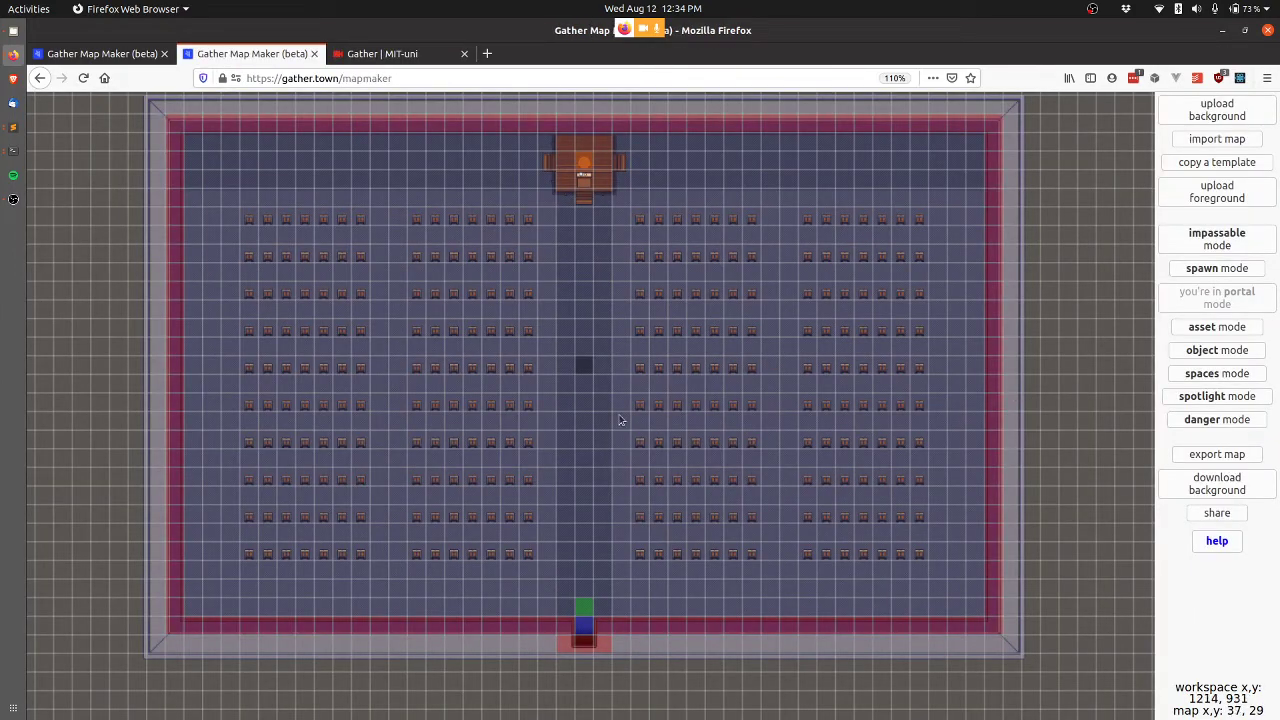
click(1230, 351)
mouse_move(586, 366)
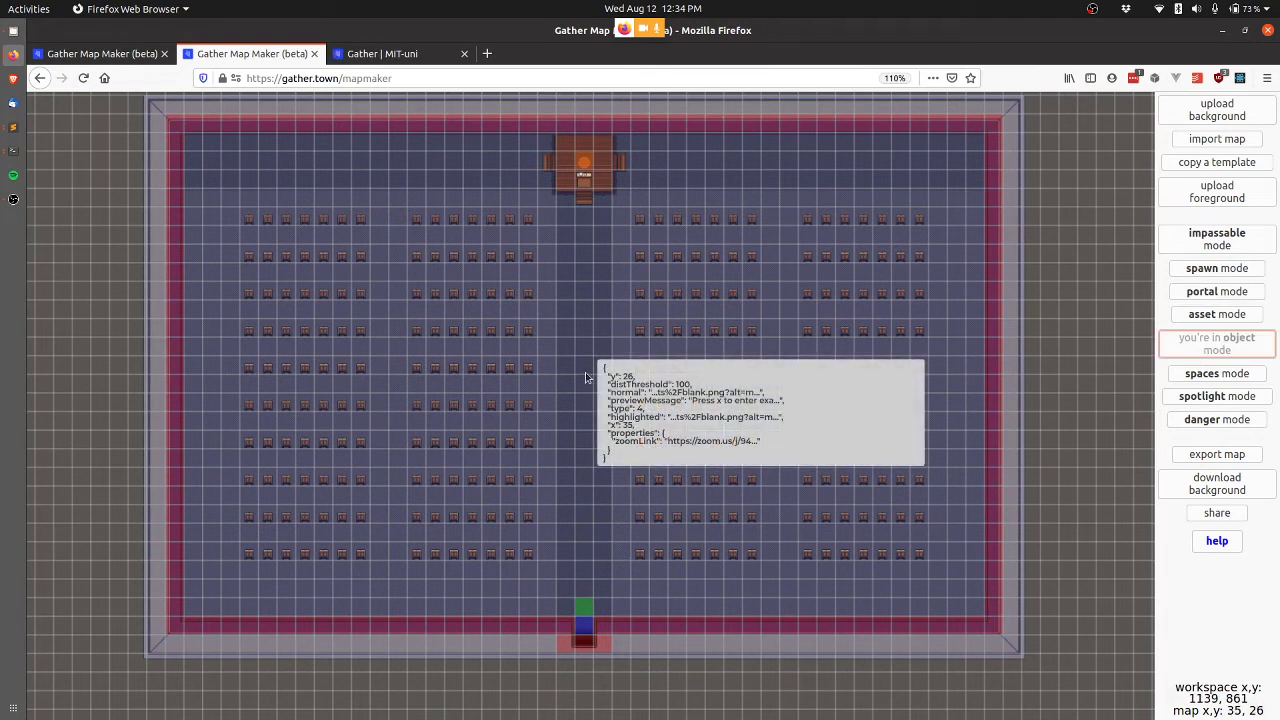
click(586, 376)
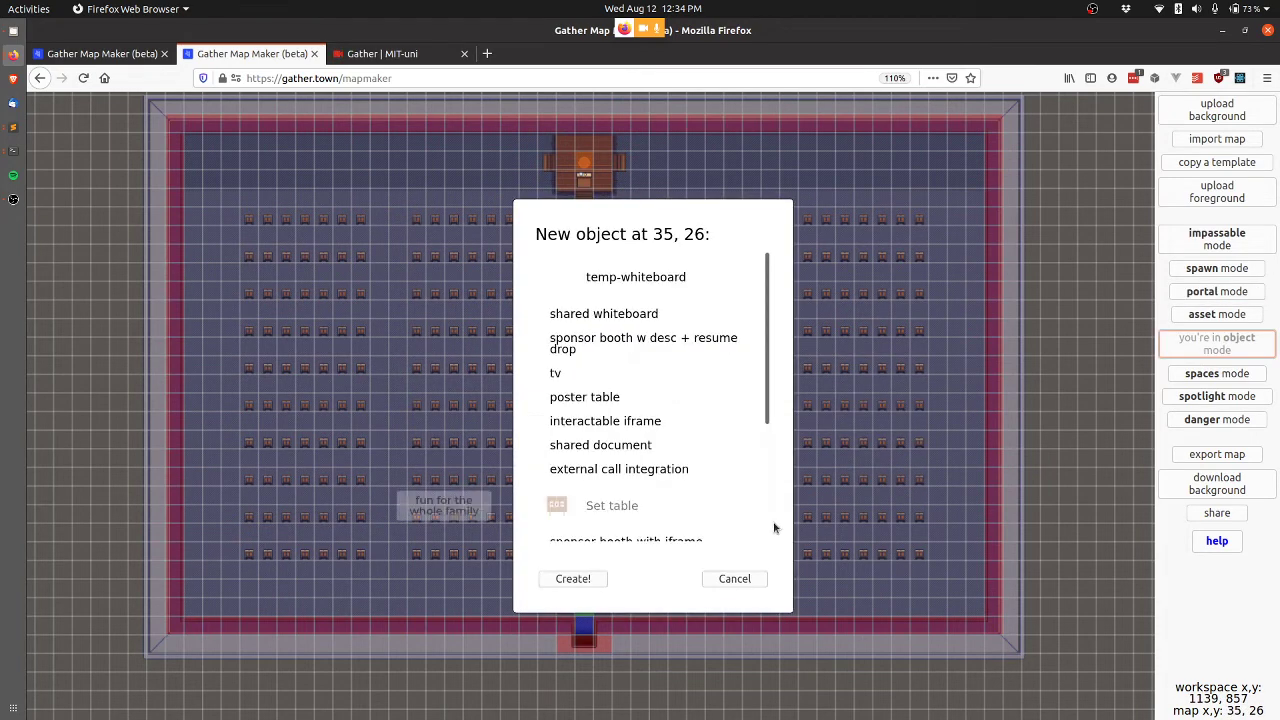
scroll(675, 398, down, 2)
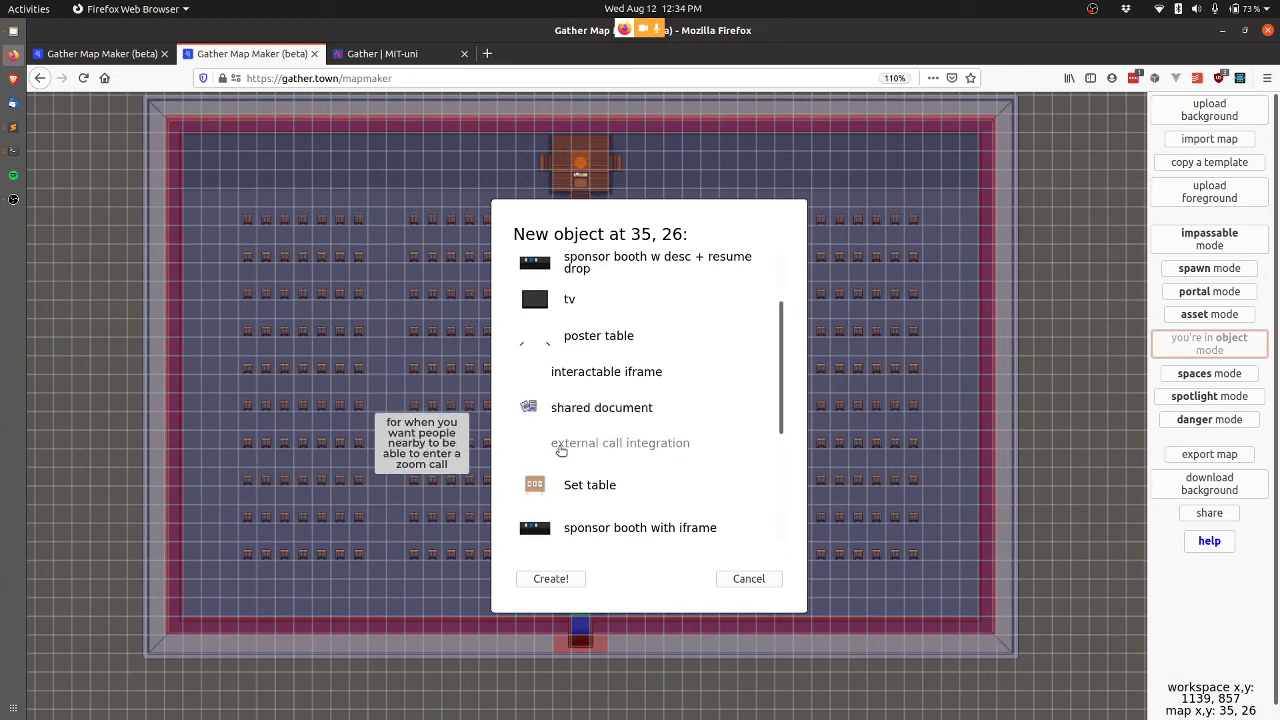
click(559, 447)
click(646, 397)
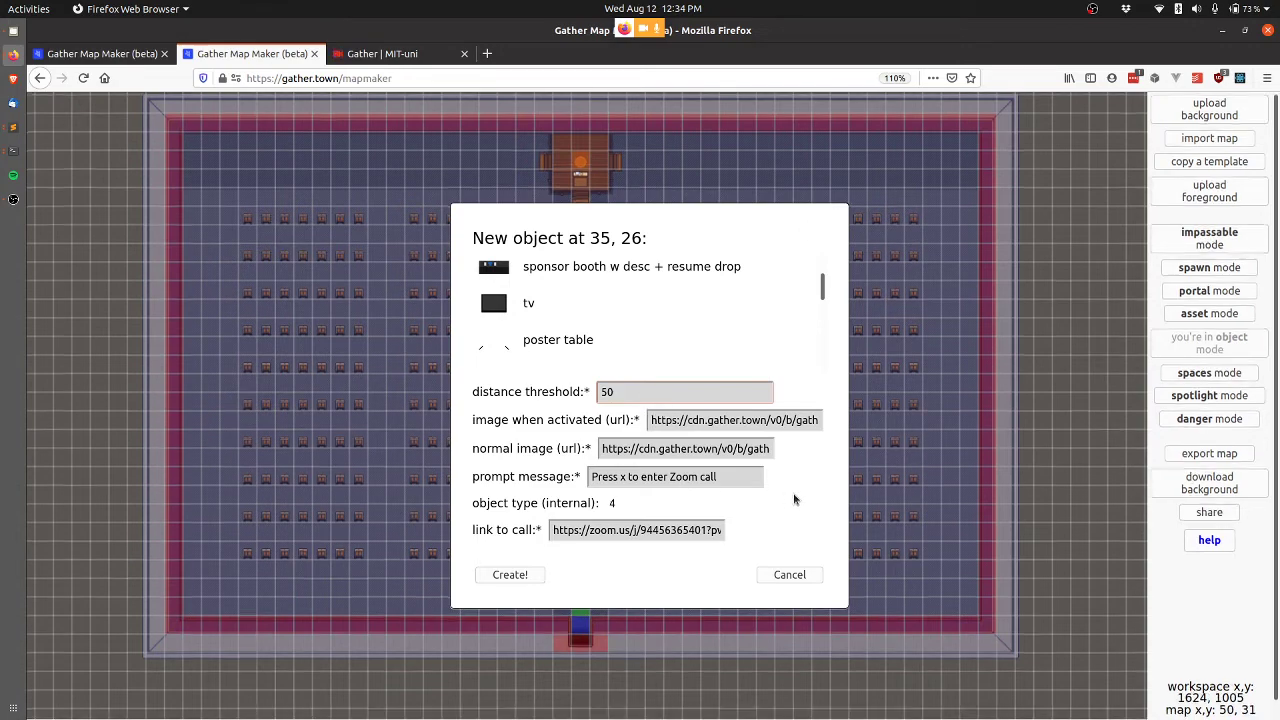
scroll(793, 493, down, 1)
drag(670, 458, 717, 458)
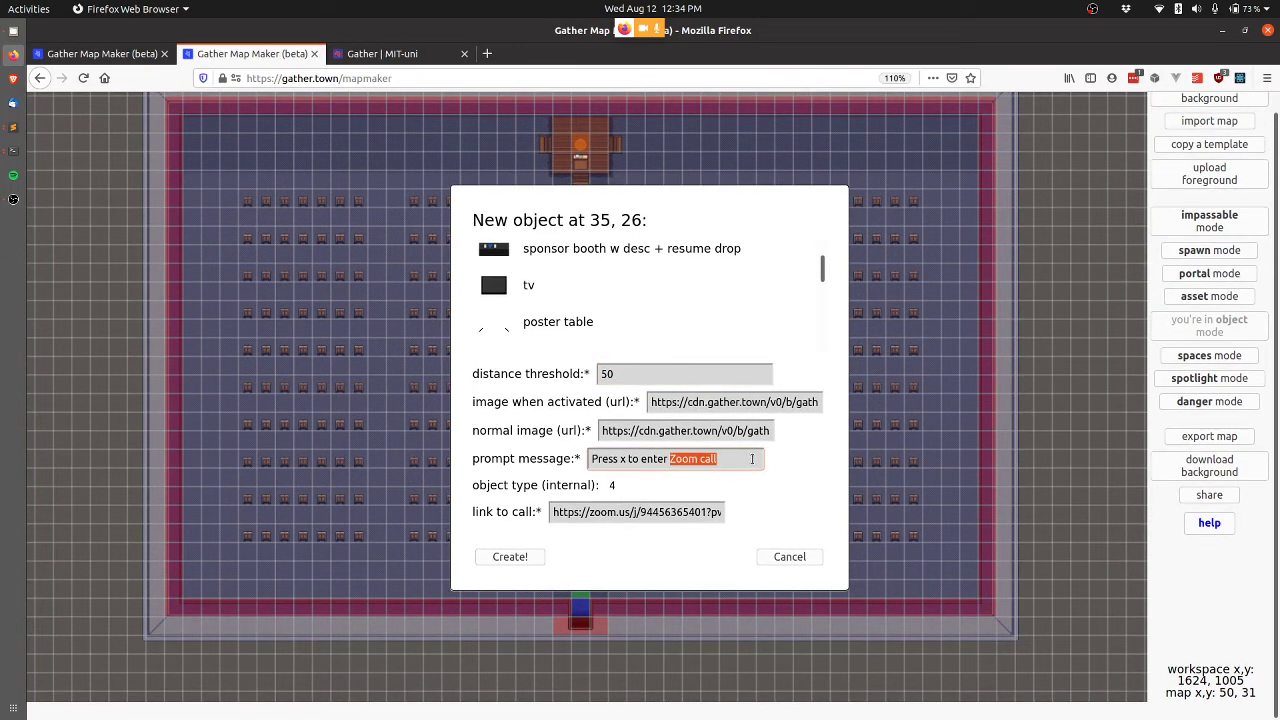
text(WebEx)
triple_click(666, 512)
key(Right)
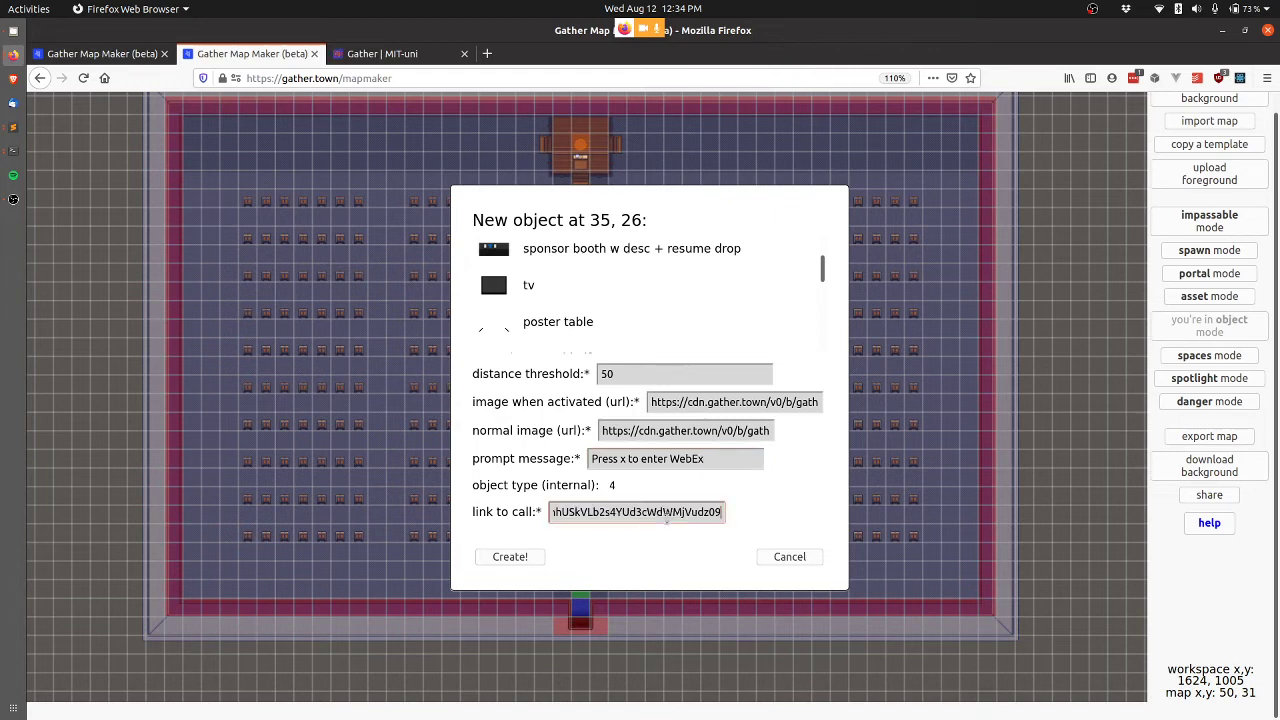
key(ctrl+BackSpace)
key(ctrl+BackSpace)
key(ctrl+BackSpace)
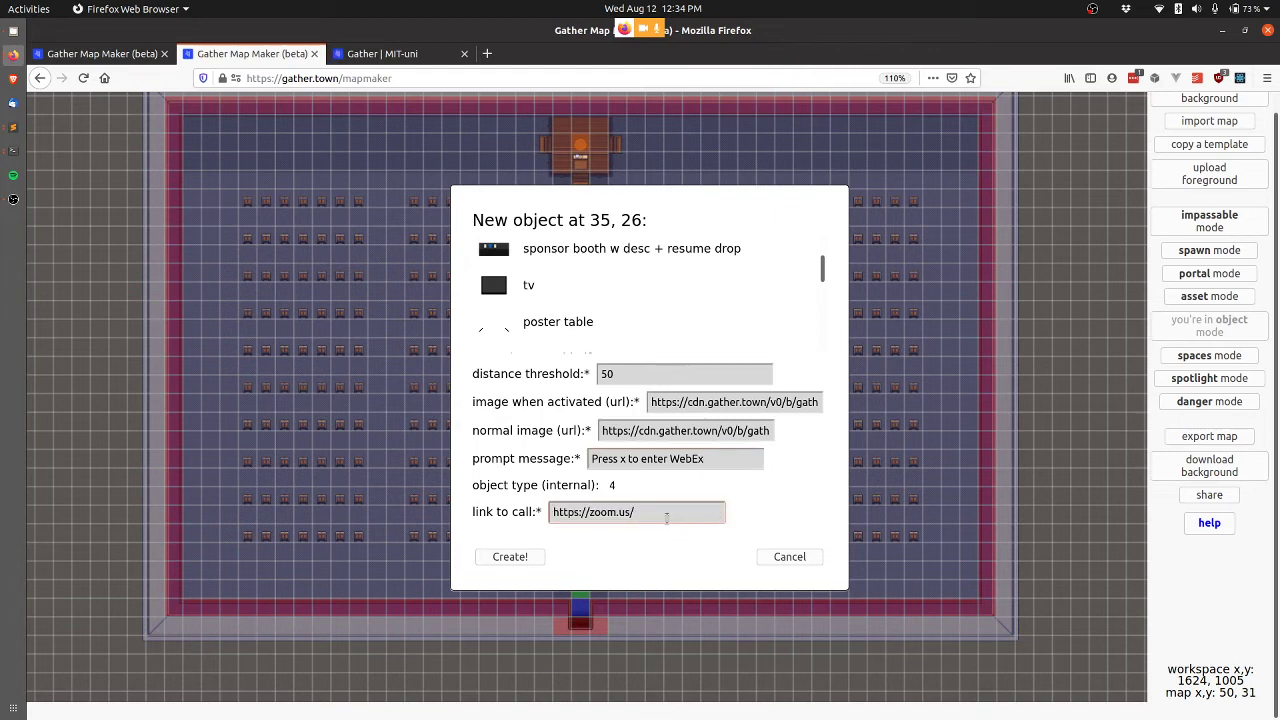
click(510, 557)
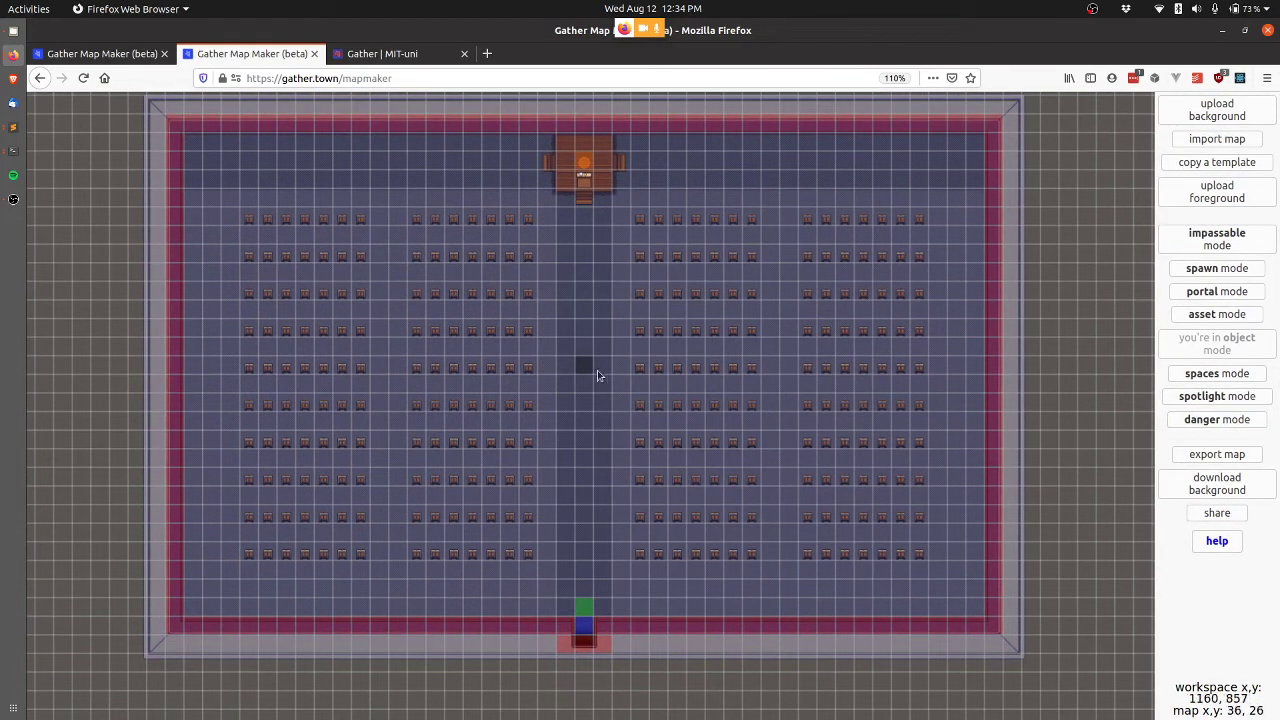
Export the lecture hall map with the WebEx object as an update of the existing MIT-uni-lec map
click(1219, 461)
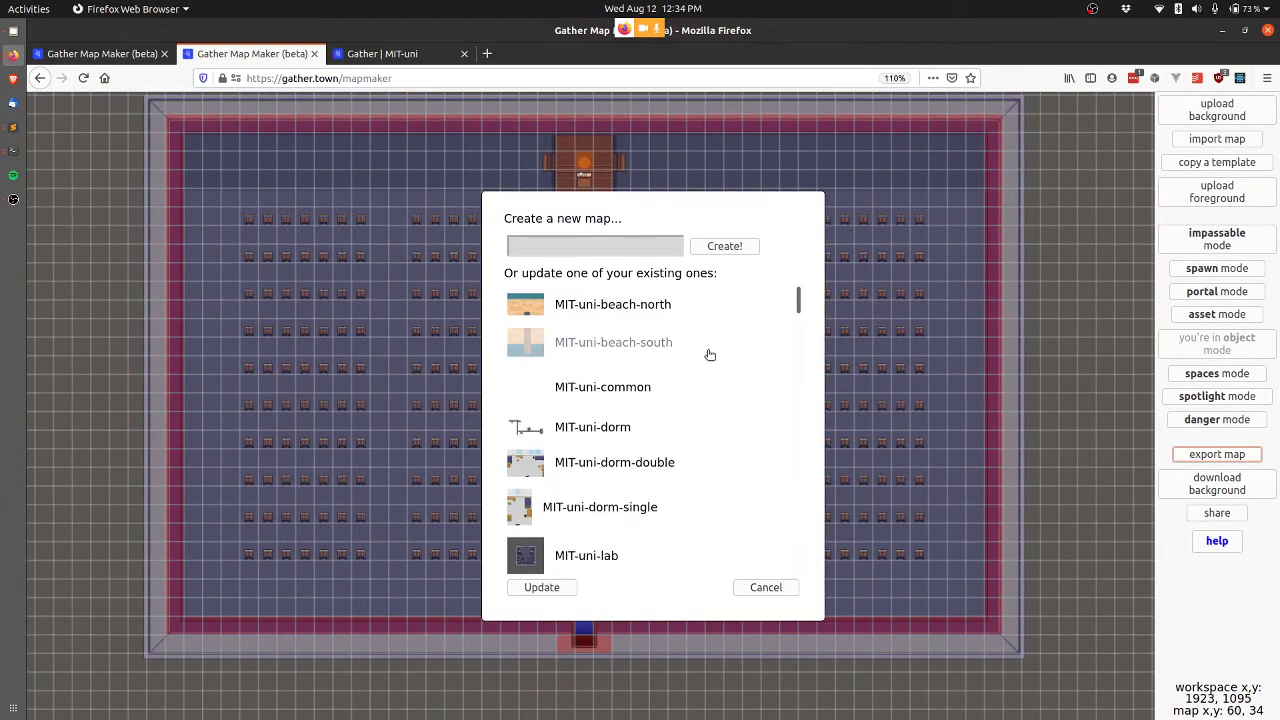
click(541, 589)
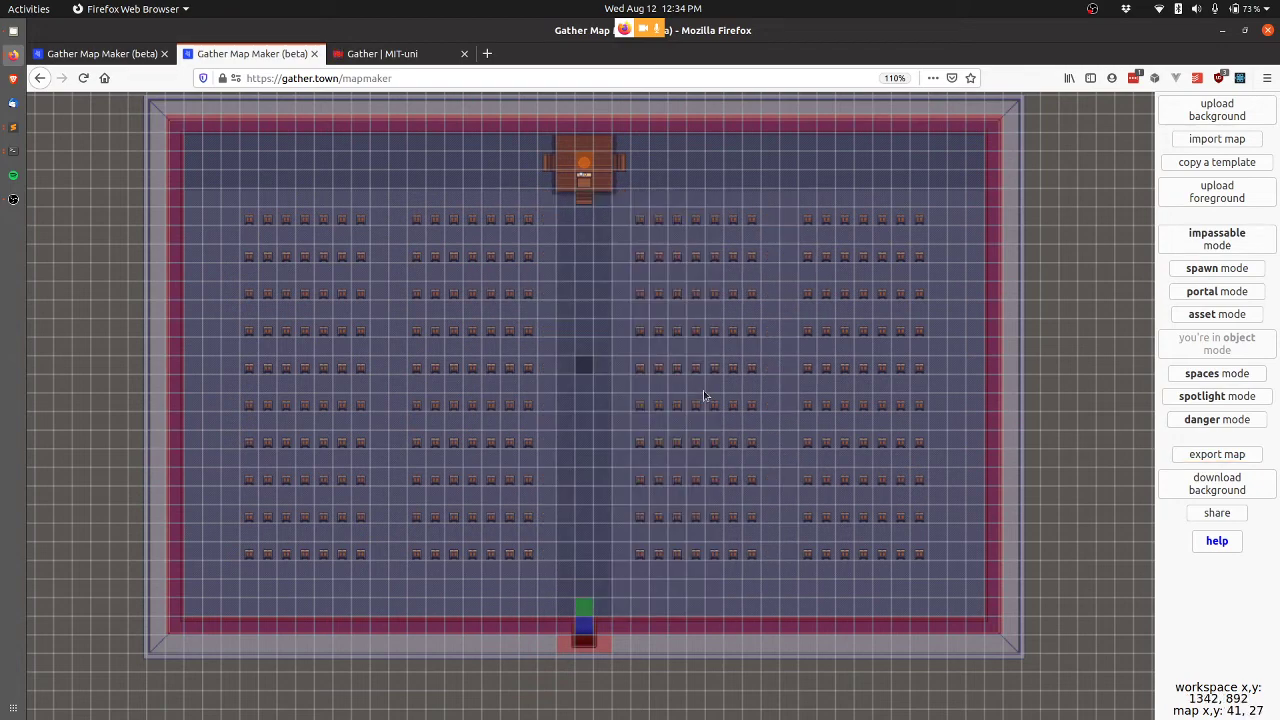
key(Return)
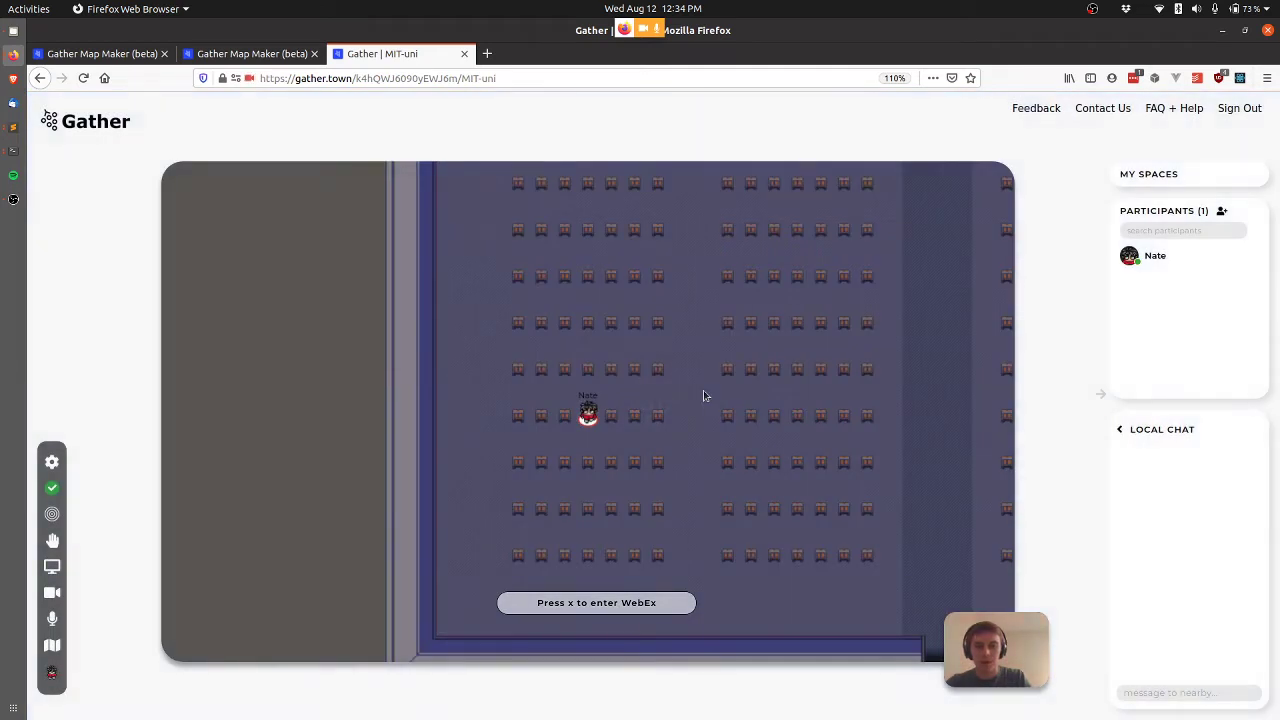
In the Gather space, walk the avatar among the western seats, open the WebEx call page and close it again
key(Right)
key(Right)
key(Right)
key(Right)
key(Right)
key(Right)
key(Right)
key(Right)
key(Up)
key(Down)
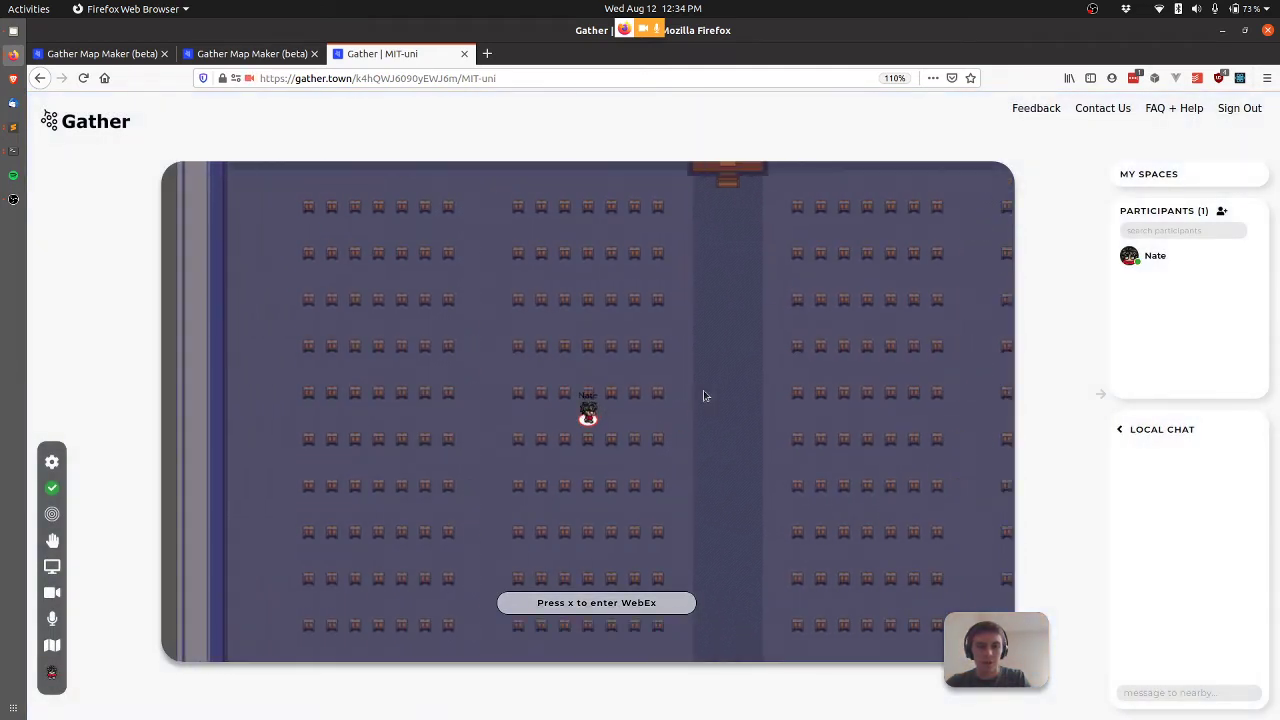
key(Right)
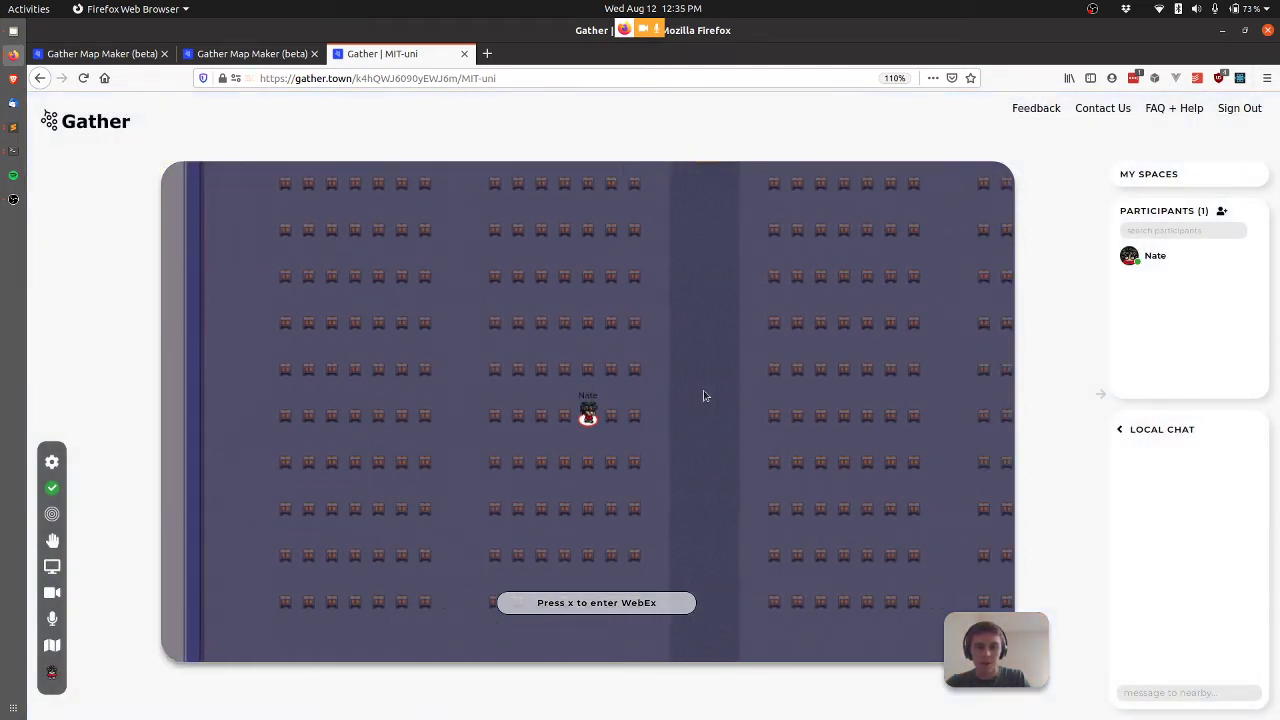
key(x)
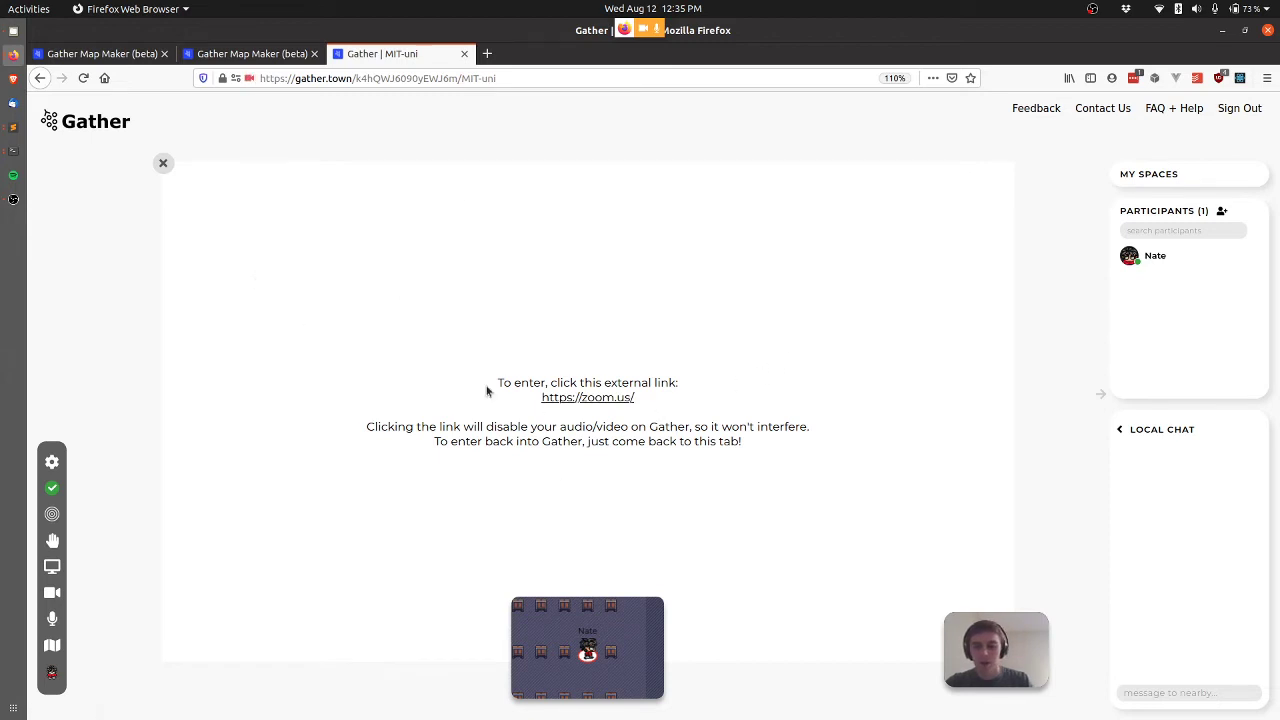
key(x)
Walk the avatar from the seats into the central aisle and up towards the podium
key(Up)
key(Right)
key(Right)
key(Right)
key(Right)
key(Up)
key(Up)
key(Up)
key(Up)
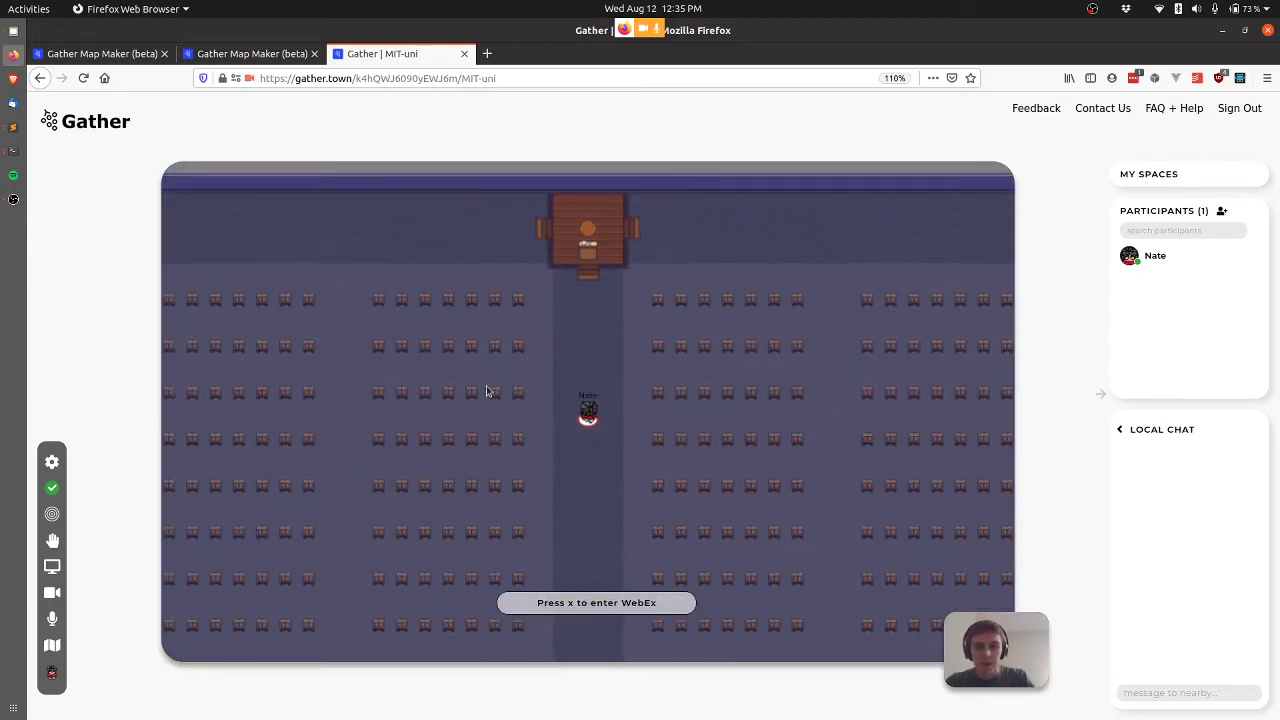
Walk the avatar east of the central aisle and down into the seat rows there
key(Down)
key(Right)
key(Right)
key(Right)
key(Right)
key(Right)
key(Right)
key(Down)
key(Down)
key(Down)
key(Down)
key(Down)
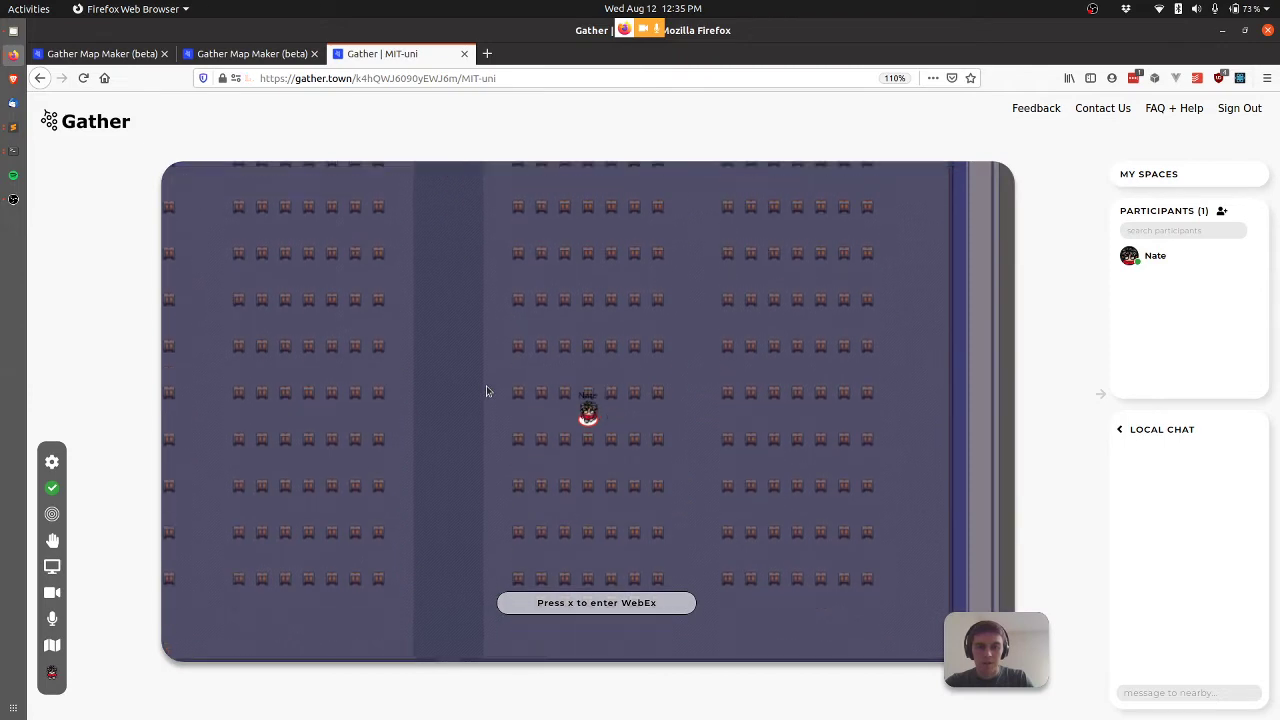
Walk the avatar up from the eastern seats to the front row beside the central aisle
key(Left)
key(Left)
key(Up)
key(Up)
key(Up)
key(Up)
key(Up)
key(Up)
key(Up)
key(Up)
key(Up)
key(Up)
key(Left)
key(Left)
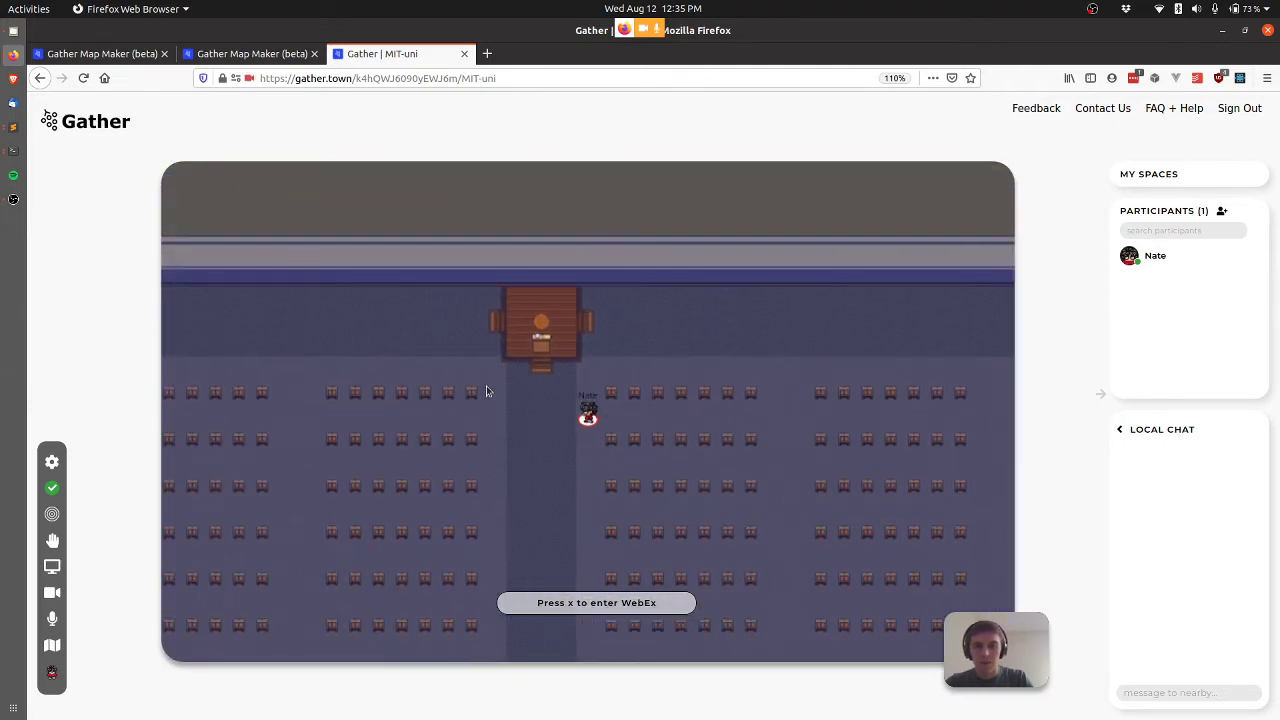
Walk the avatar along the front wall behind the podium to the podium's western side
key(Up)
key(Up)
key(Up)
key(Up)
key(Up)
key(Left)
key(Left)
key(Left)
key(Left)
key(Down)
key(Down)
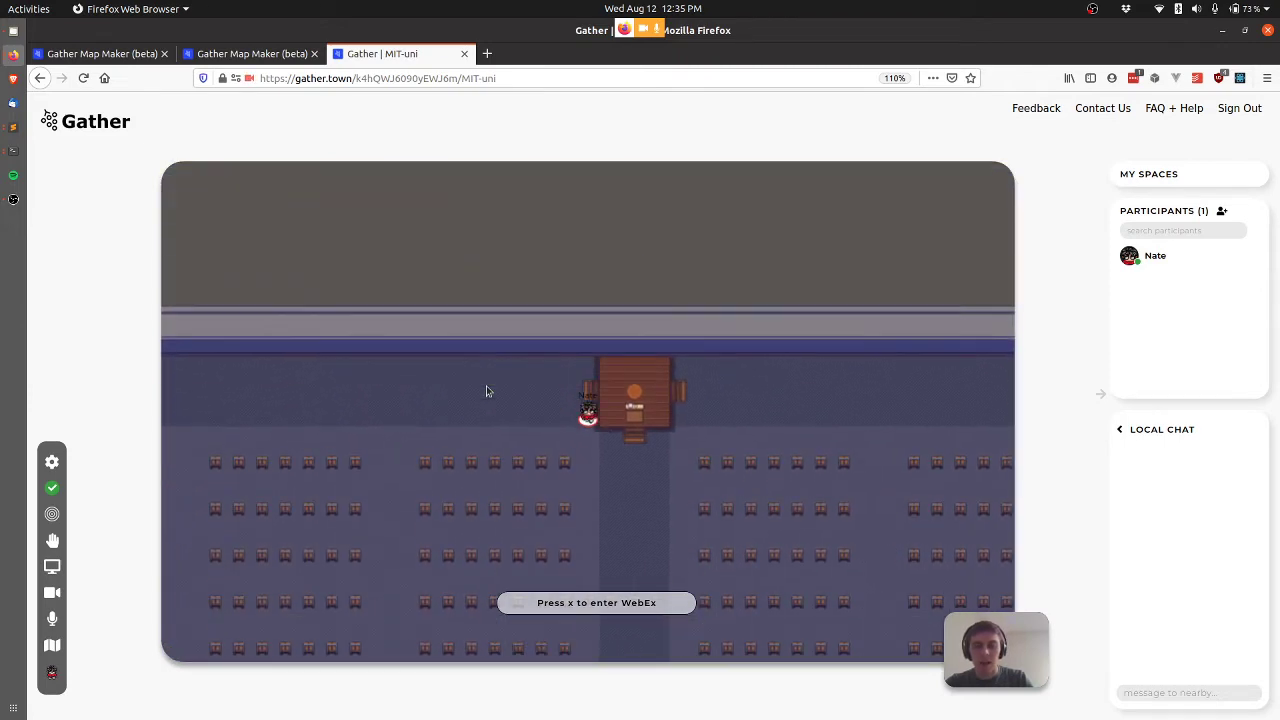
key(Up)
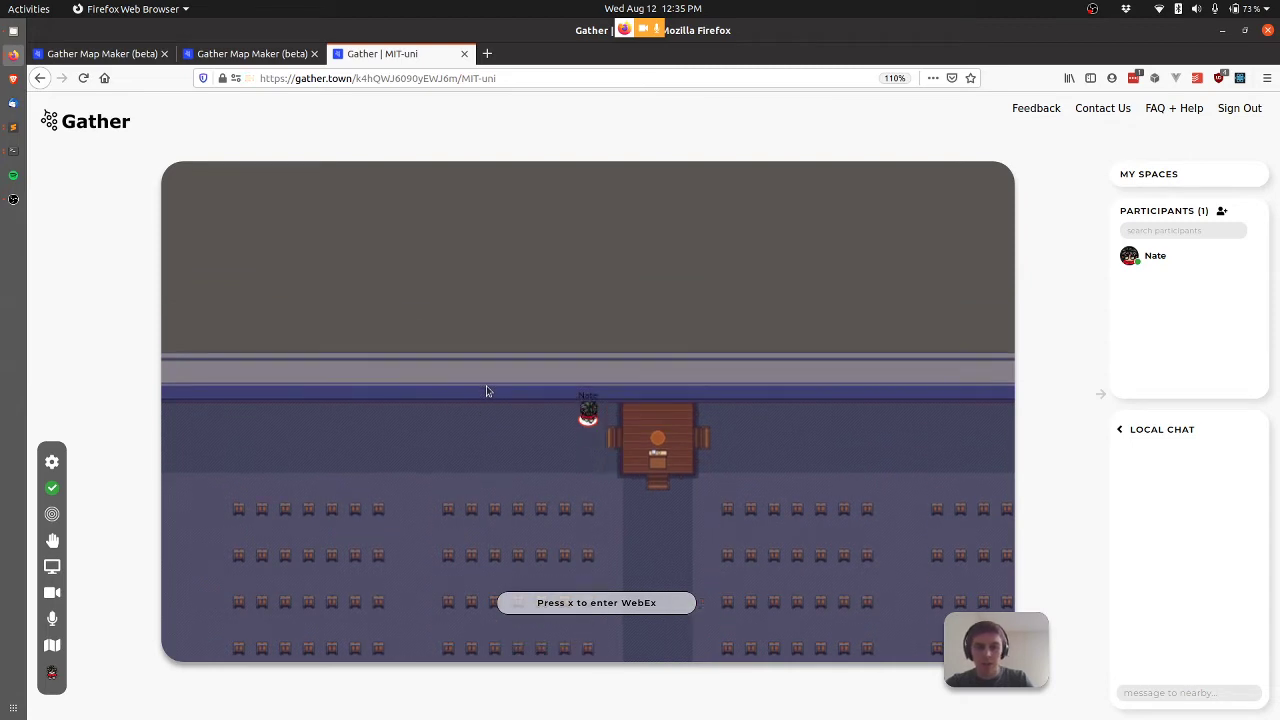
Walk the avatar around the podium and down the central aisle to the lecture hall's exit door
key(Right)
key(Right)
key(Right)
key(Right)
key(Right)
key(Down)
key(Down)
key(Down)
key(Down)
key(Left)
key(Left)
key(Left)
key(Down)
key(Down)
key(Down)
key(Down)
key(Down)
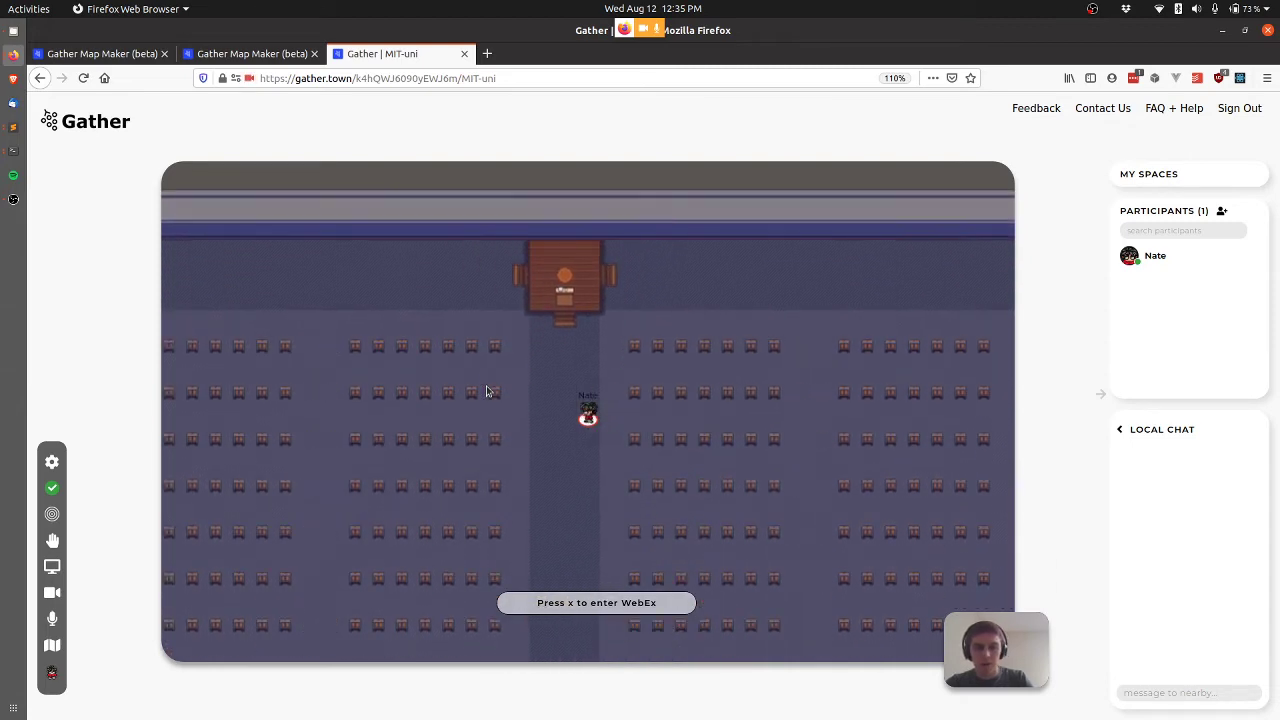
key(Down)
key(Down)
key(Down)
key(Down)
key(Down)
key(Down)
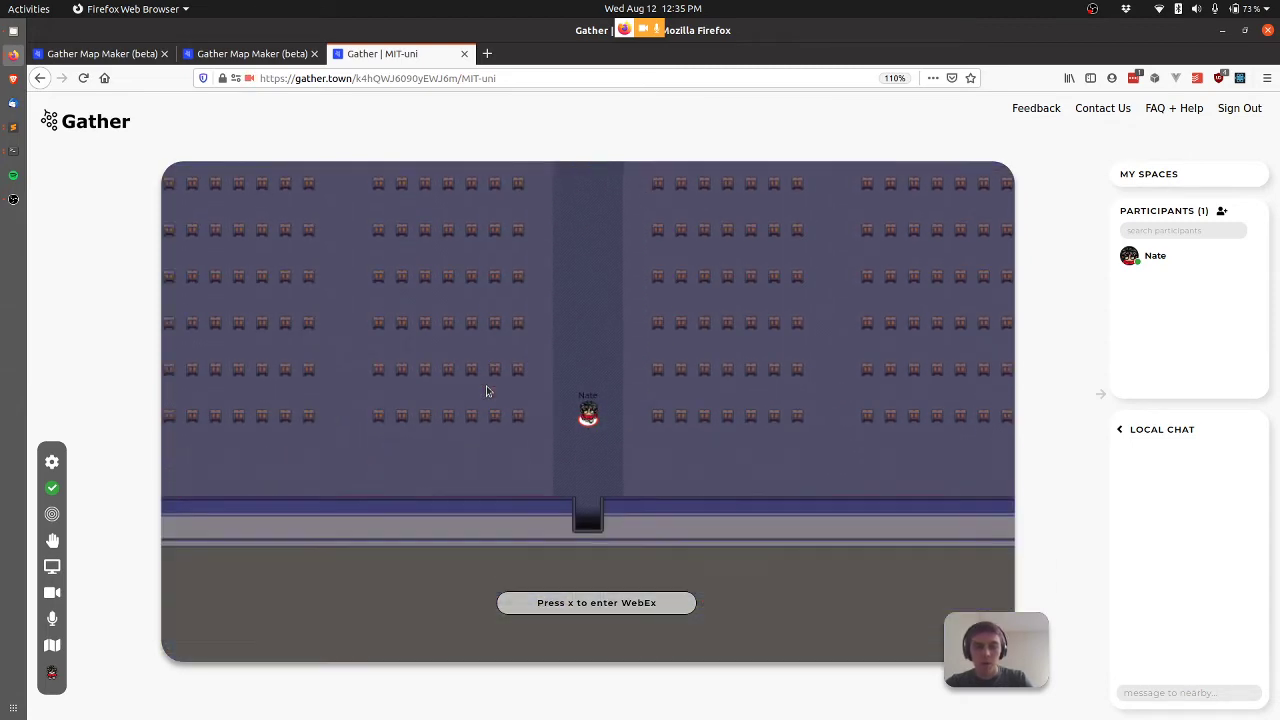
Walk the avatar down through the lecture hall's exit door and into the private office facing L 002
key(Down)
key(Down)
key(Down)
key(Down)
key(Down)
key(Down)
key(Down)
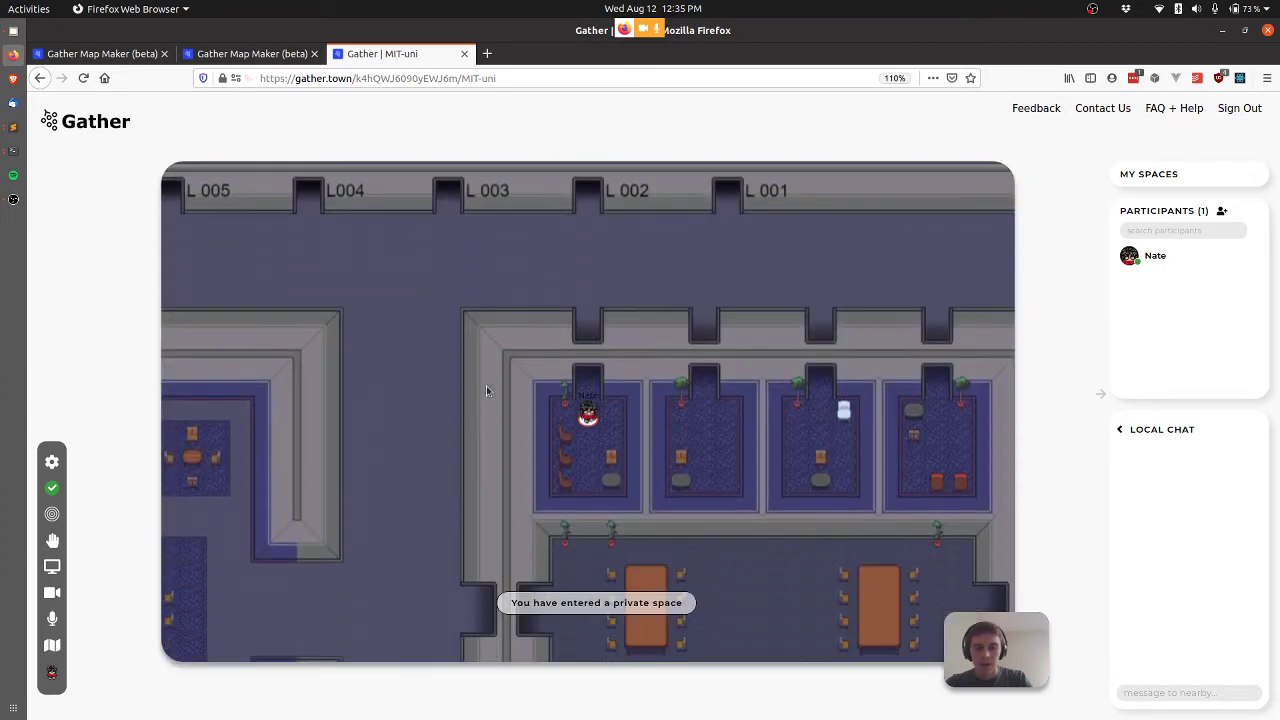
Walk the avatar up into the doorway of the private office facing L 002
key(Up)
key(Up)
key(Up)
key(Up)
key(Up)
key(Up)
key(Up)
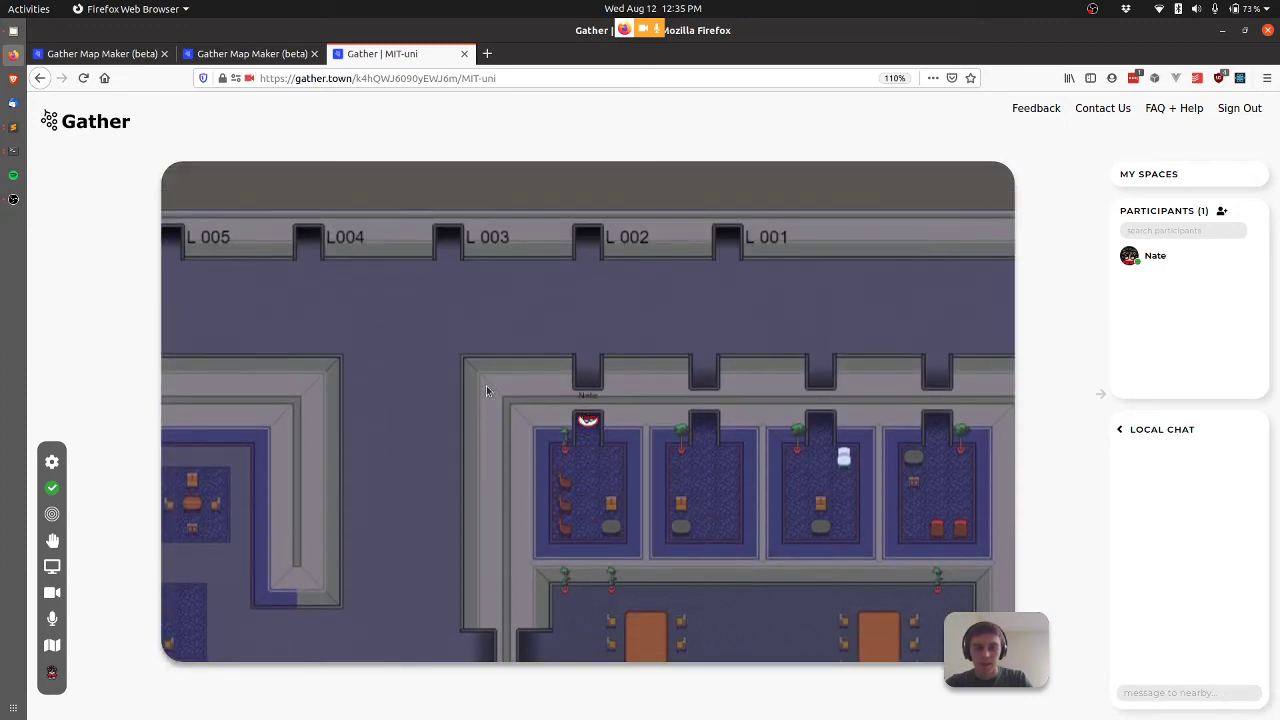
Walk the avatar from the office doorway around to the corridor between the offices and the common area
key(Down)
key(Down)
key(Down)
key(Down)
key(Down)
key(Down)
key(Down)
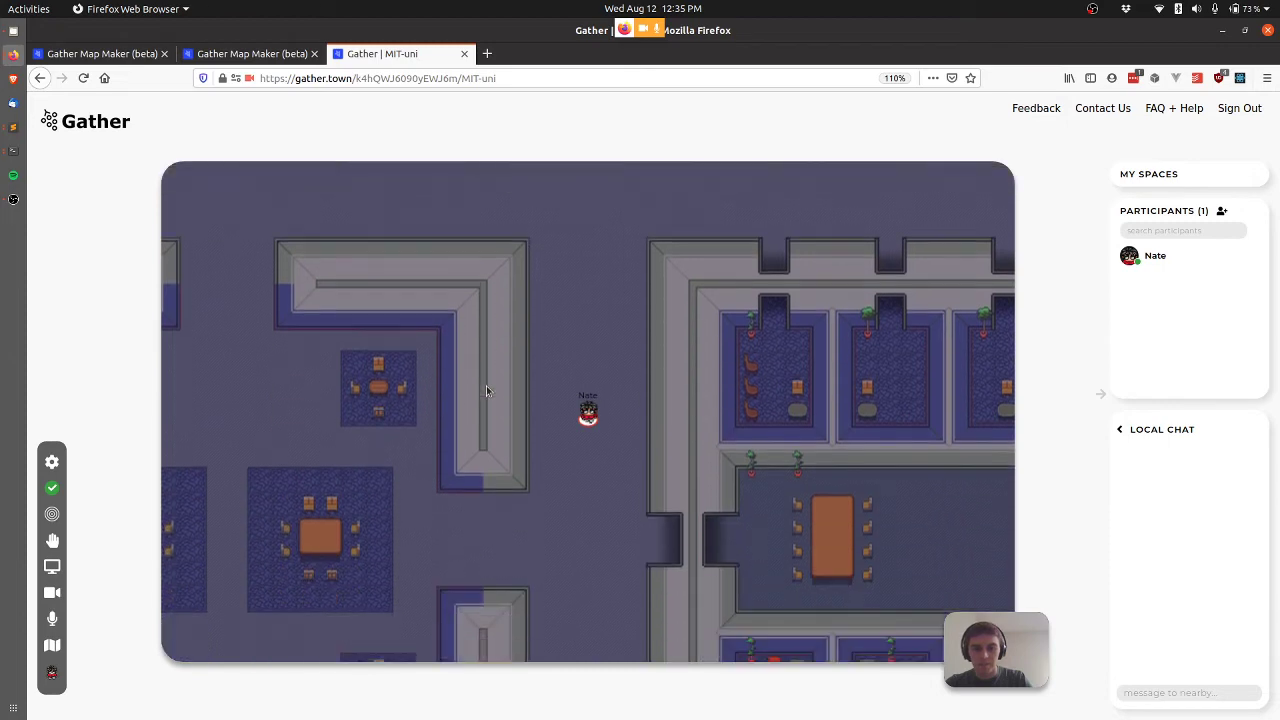
Walk the avatar west into the common area, onto the private rug of the eastern large table
key(Left)
key(Left)
key(Left)
key(Left)
key(Left)
key(Left)
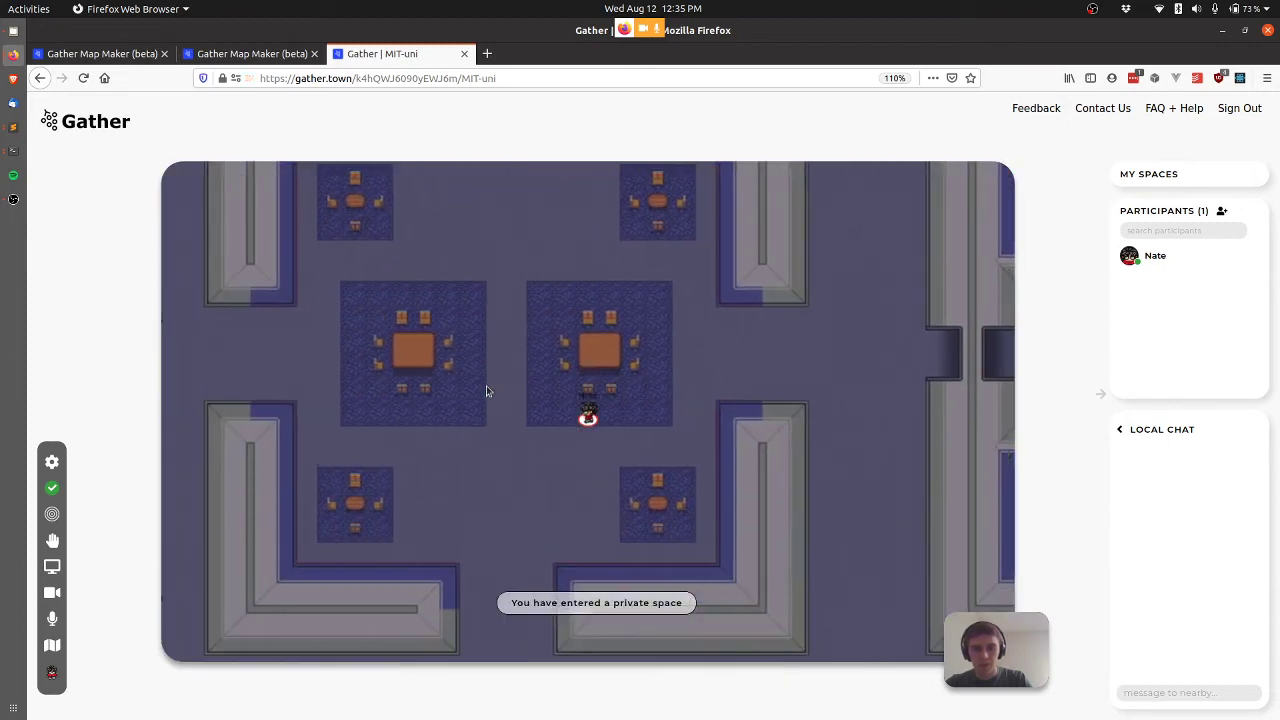
Walk the avatar up from the large table to the common area's northern opening
key(Up)
key(Up)
key(Up)
key(Up)
key(Up)
key(Up)
key(Up)
key(Up)
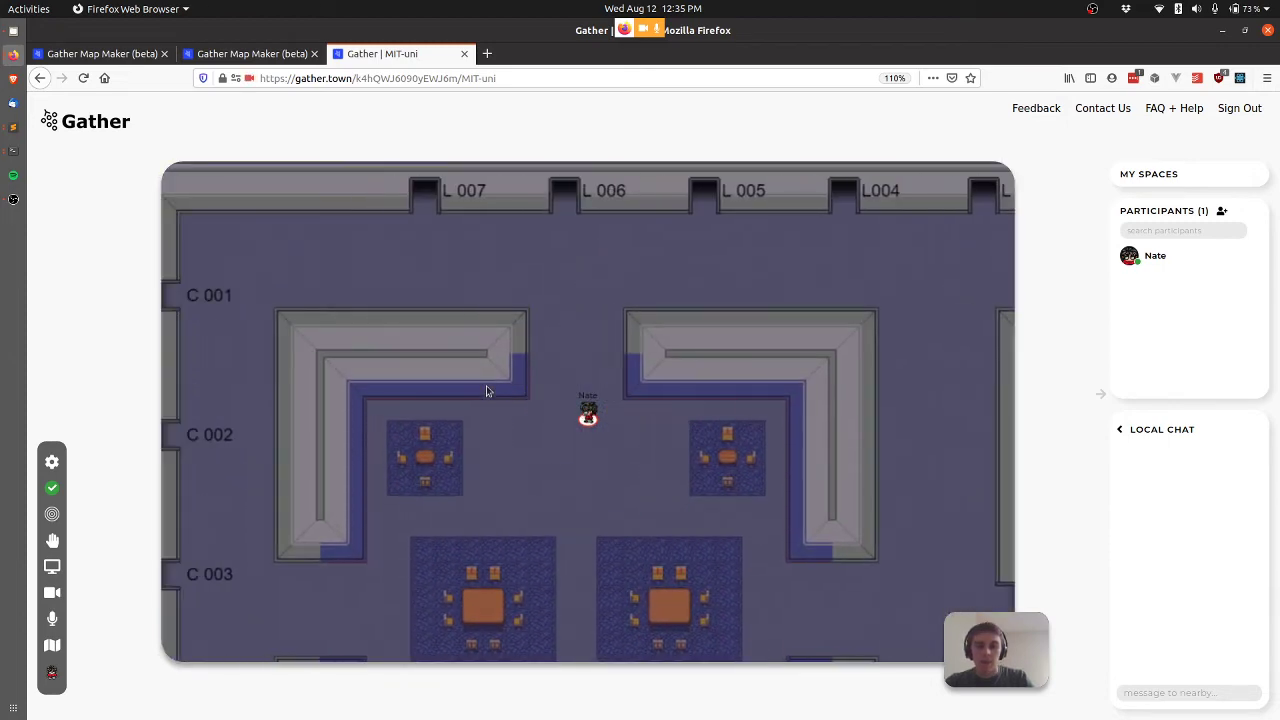
Walk the avatar out of the common area and east along the hallway to between L004 and L 003
key(Right)
key(Right)
key(Right)
key(Right)
key(Right)
key(Right)
key(Right)
key(Right)
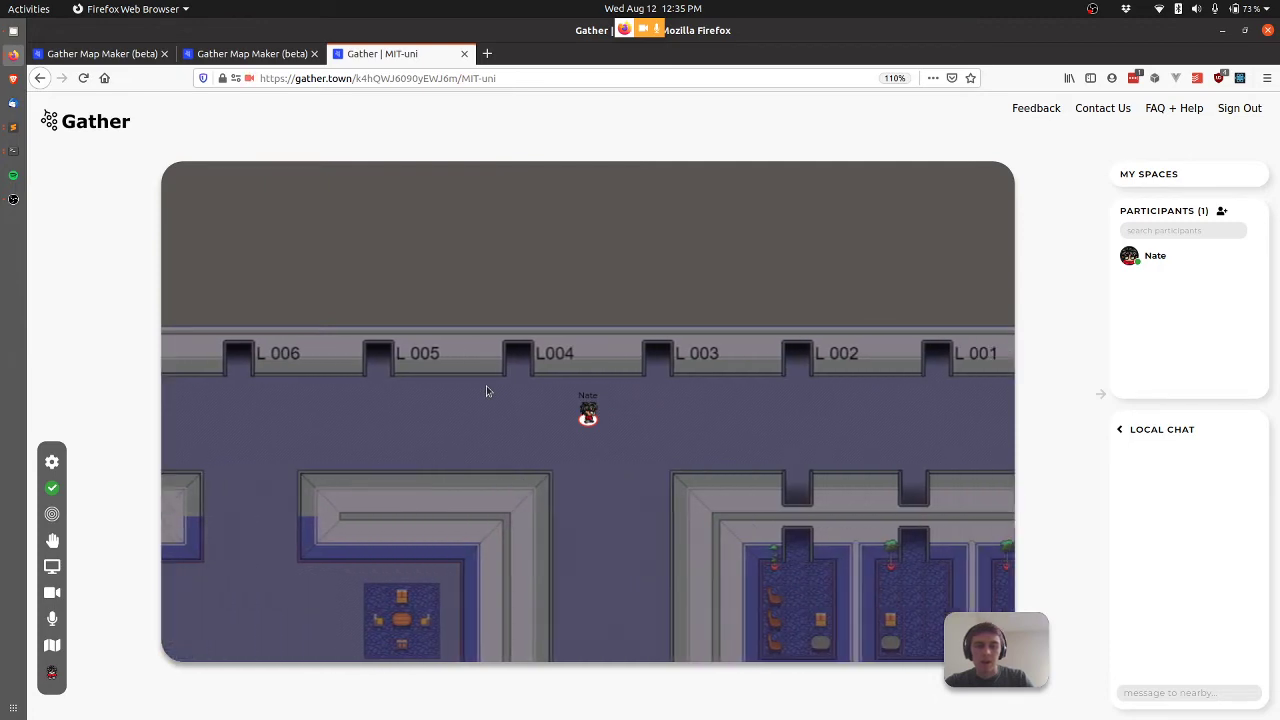
Walk the avatar east along the northern hallway and up to the L 001 door
key(Down)
key(Down)
key(Down)
key(Down)
key(Down)
key(Up)
key(Up)
key(Up)
key(Up)
key(Right)
key(Right)
key(Right)
key(Right)
key(Right)
key(Right)
key(Right)
key(Right)
key(Right)
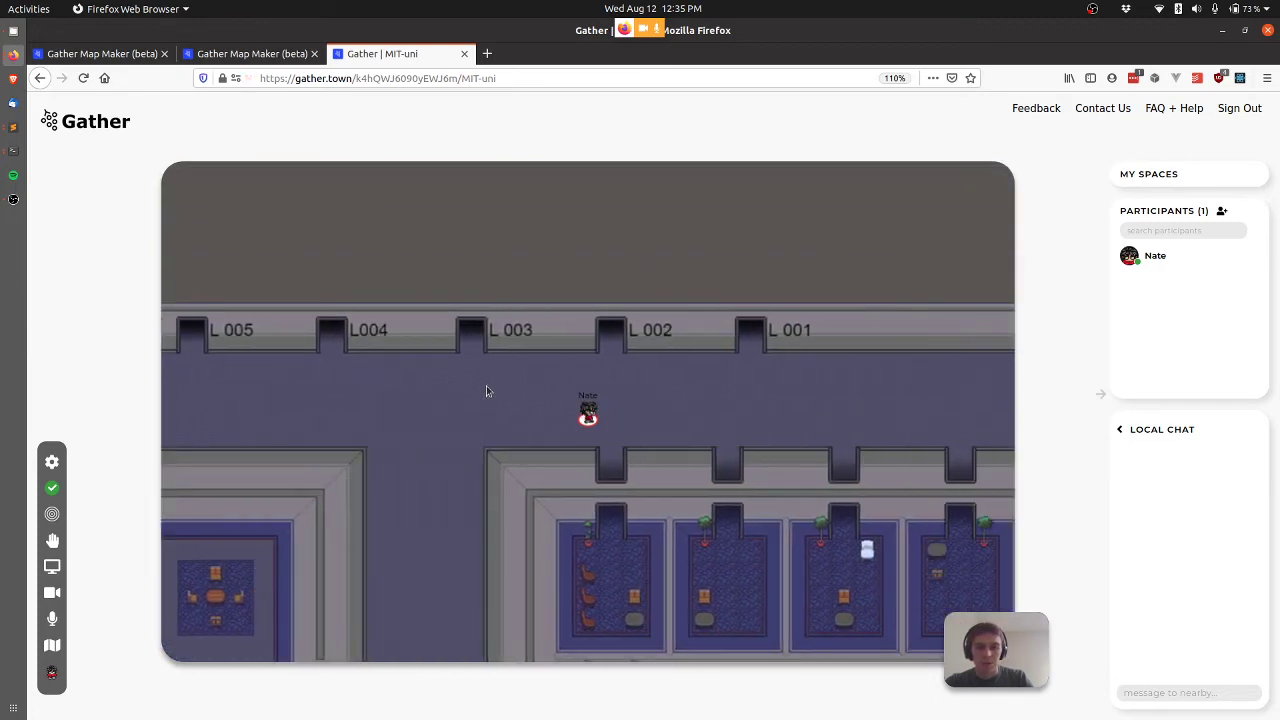
key(Up)
key(Up)
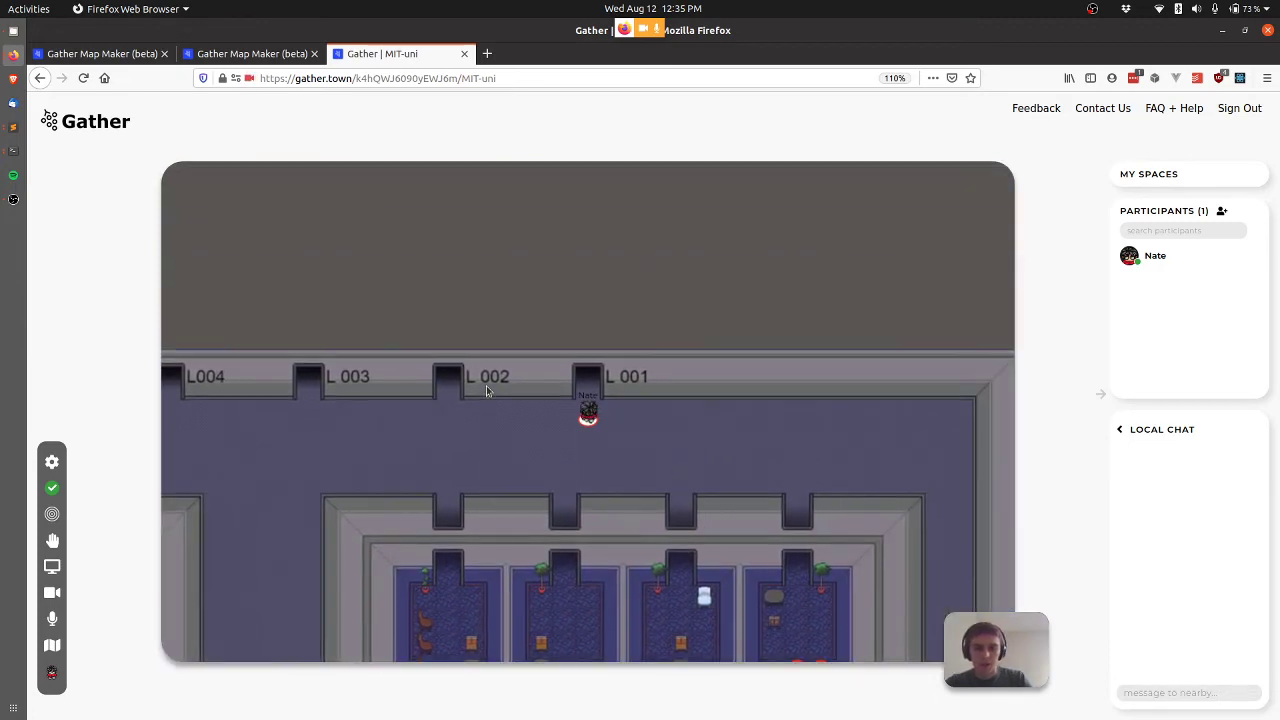
Walk the avatar west from the L 001 door to beside the L 002 door
key(Left)
key(Left)
key(Left)
key(Left)
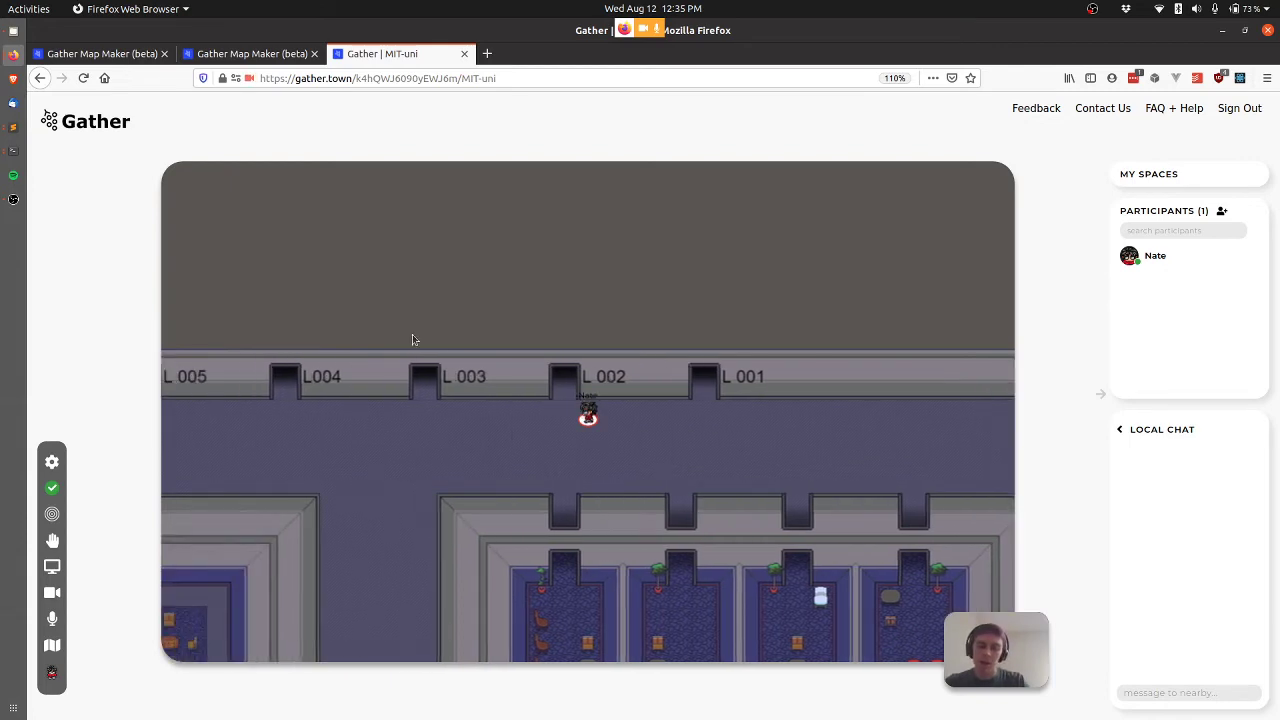
Walk the avatar southwest from L 002 to the northwest corner of the office block
key(Down)
key(Down)
key(Down)
key(Down)
key(Down)
key(Down)
key(Down)
key(Left)
key(Left)
key(Left)
key(Left)
key(Left)
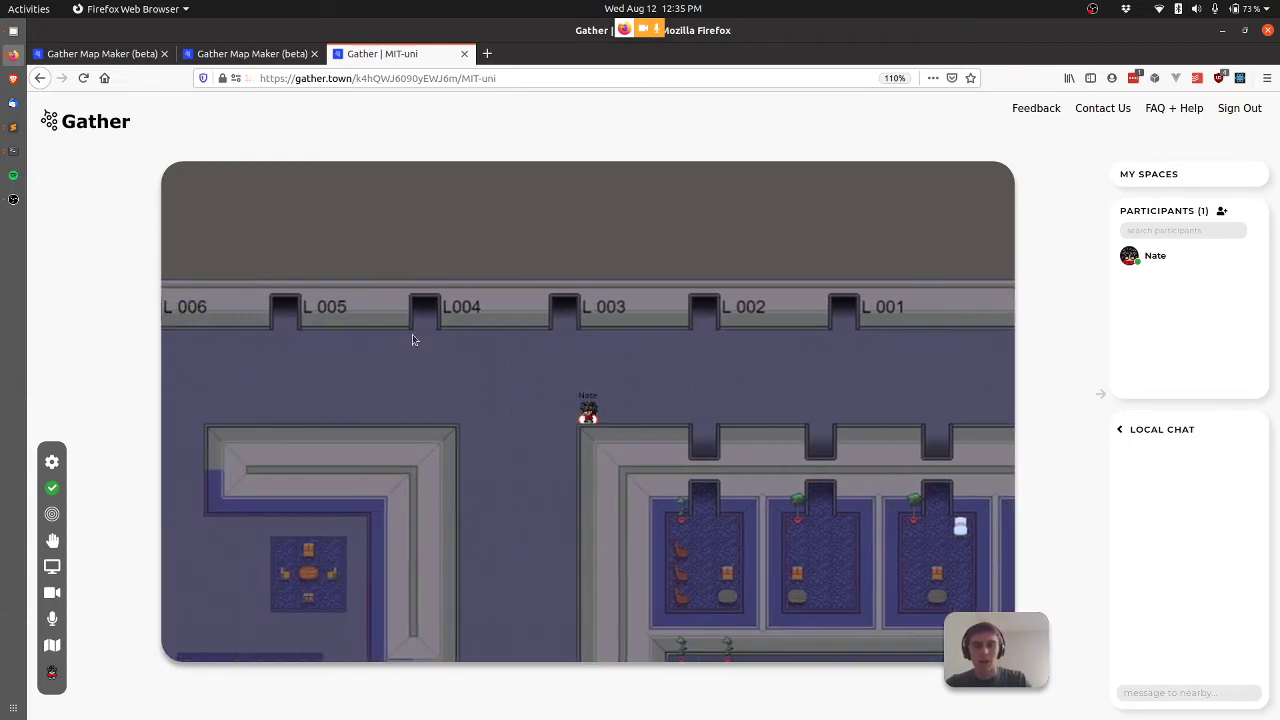
Walk the avatar down the corridor between the common area and the offices, past the conference room's western entrance
key(Down)
key(Down)
key(Down)
key(Down)
key(Down)
key(Down)
key(Down)
key(Down)
key(Down)
key(Down)
key(Down)
key(Down)
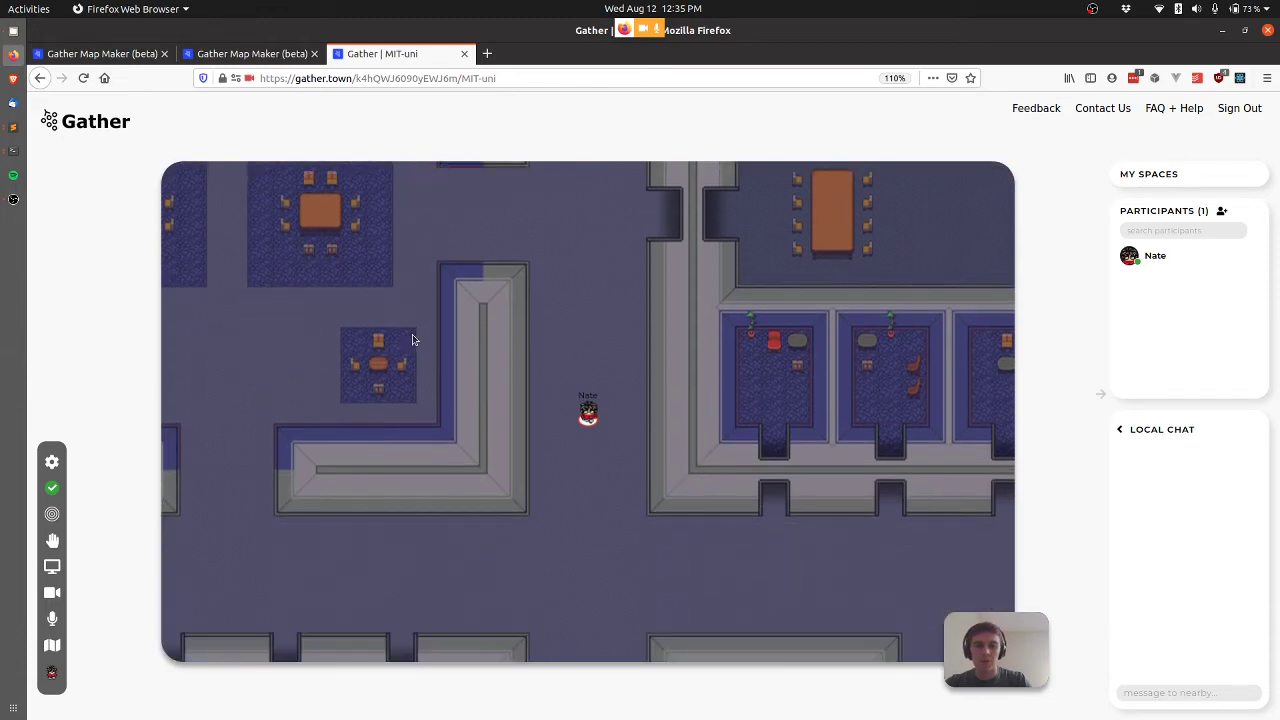
Walk the avatar farther south to the eastern entrance of the southern conference room
key(Down)
key(Down)
key(Down)
key(Down)
key(Down)
key(Down)
key(Down)
key(Down)
key(Down)
key(Down)
key(Down)
key(Down)
key(Down)
key(Down)
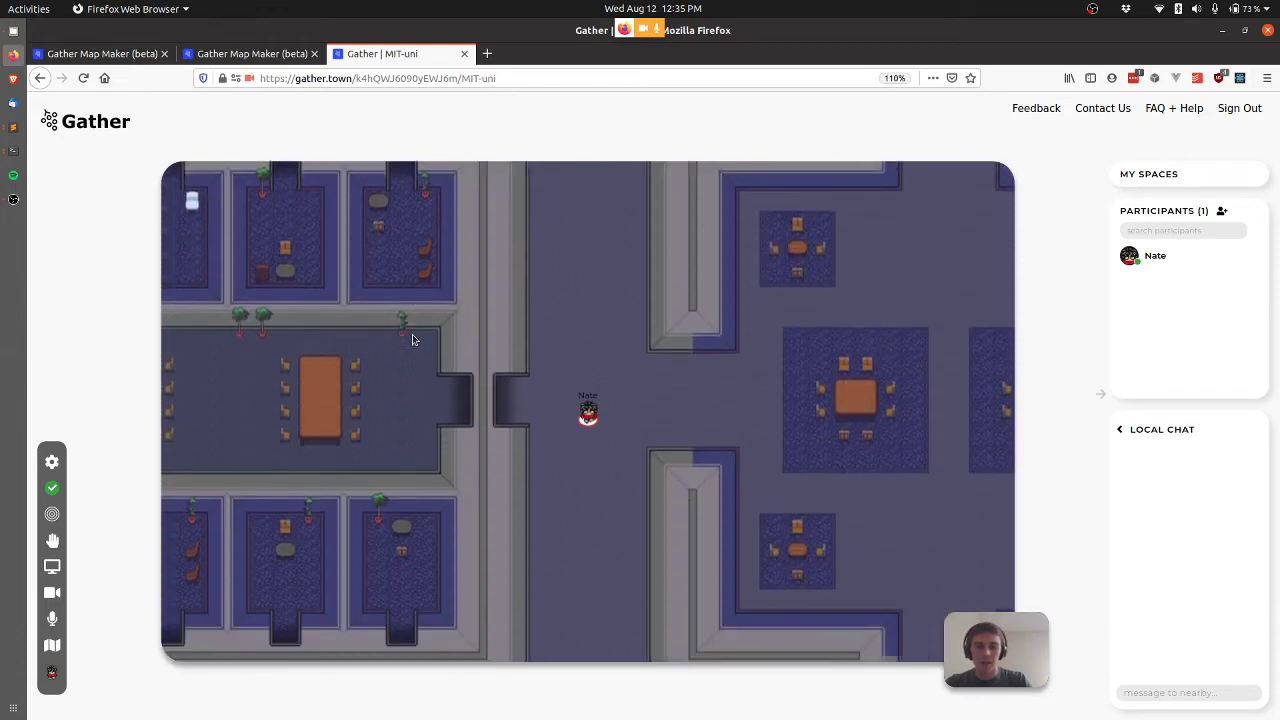
Walk the avatar down to the building's southern wall and east along it, below the southern common area
key(Down)
key(Down)
key(Down)
key(Right)
key(Right)
key(Right)
key(Right)
key(Right)
key(Right)
key(Right)
key(Right)
key(Right)
key(Right)
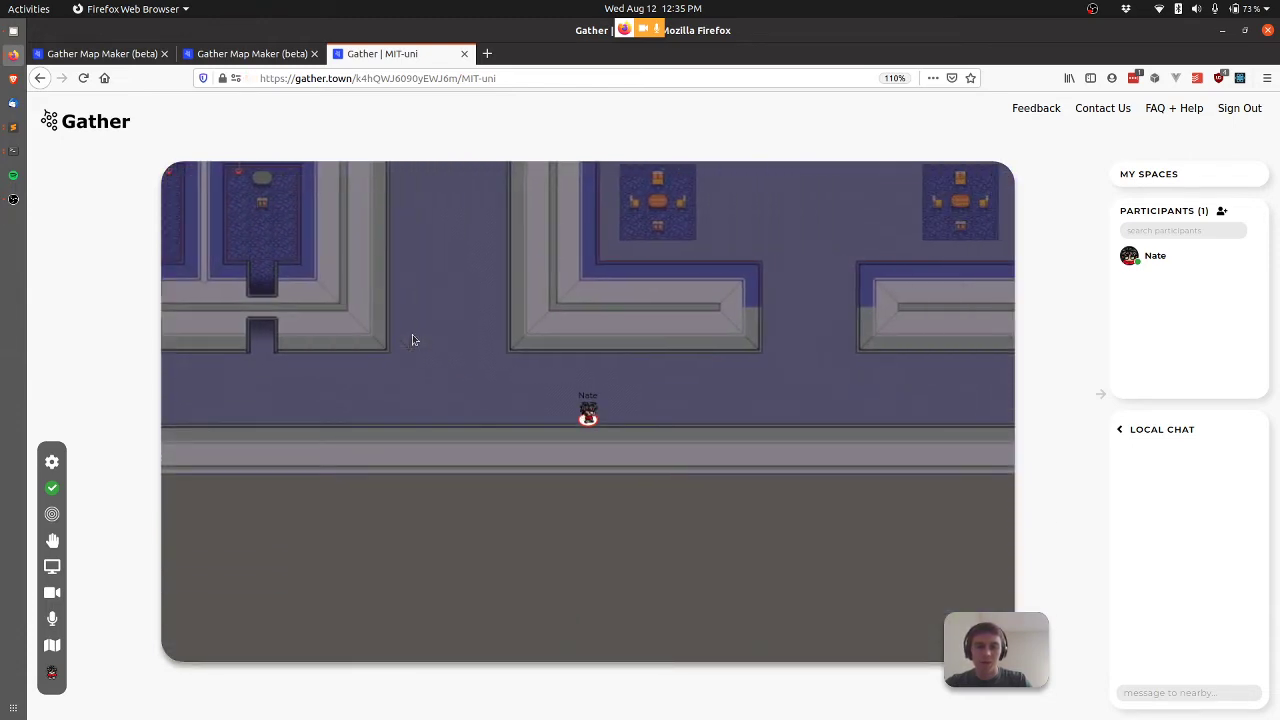
Walk the avatar back west along the southern wall to the foot of the north-south corridor
key(Left)
key(Left)
key(Left)
key(Left)
key(Left)
key(Left)
key(Left)
key(Left)
key(Left)
key(Left)
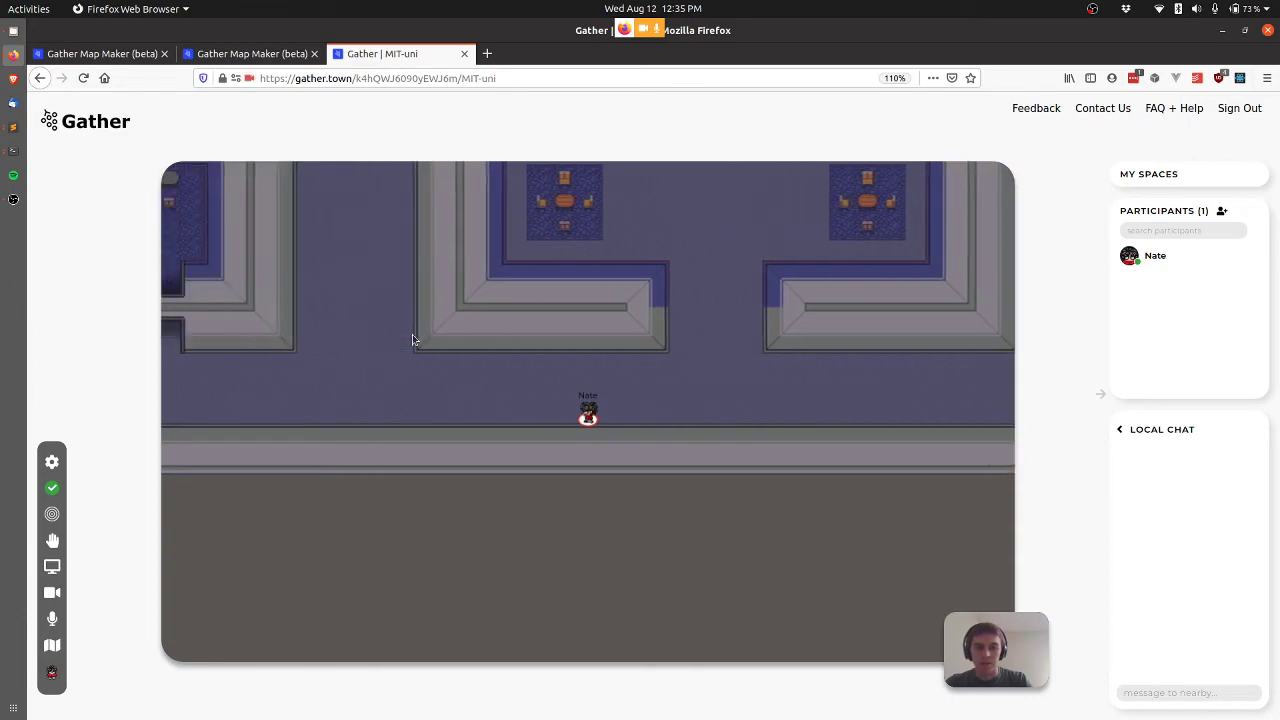
key(Left)
key(Left)
key(Left)
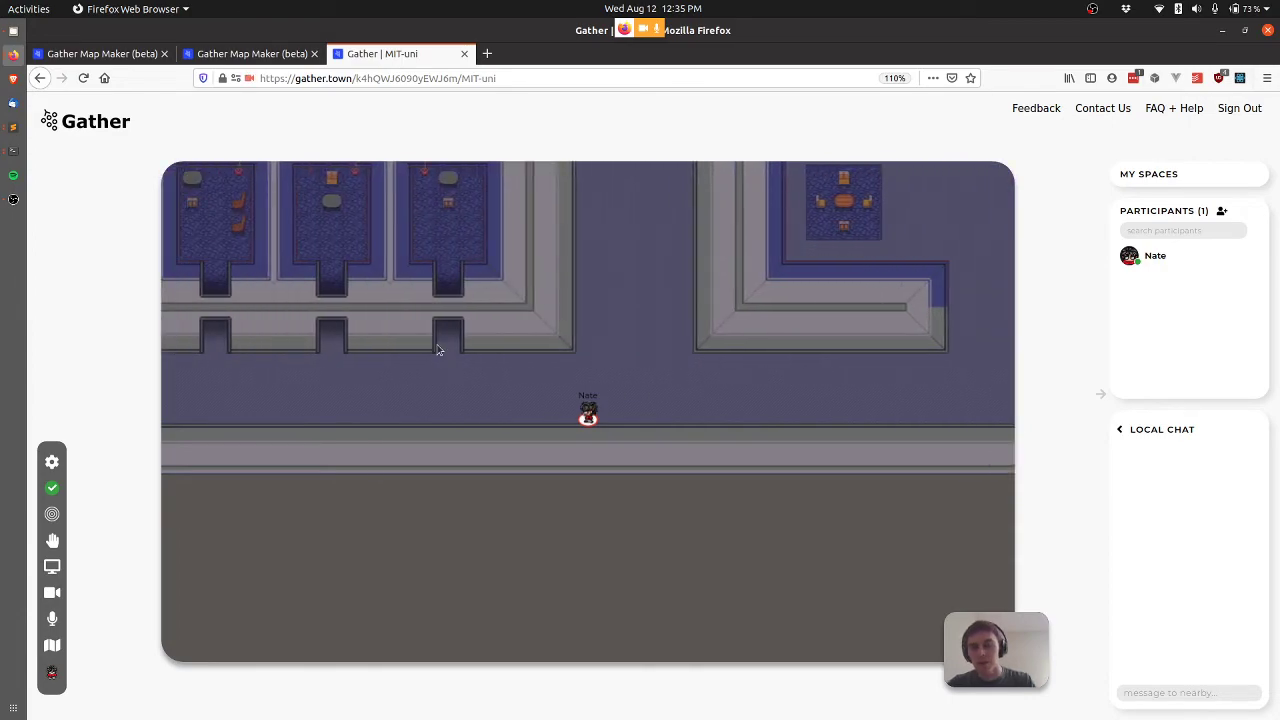
Switch to the Map Maker tab with the building map and examine its northern doors, southern area and portals
key(ctrl+Tab)
scroll(710, 429, down, 10)
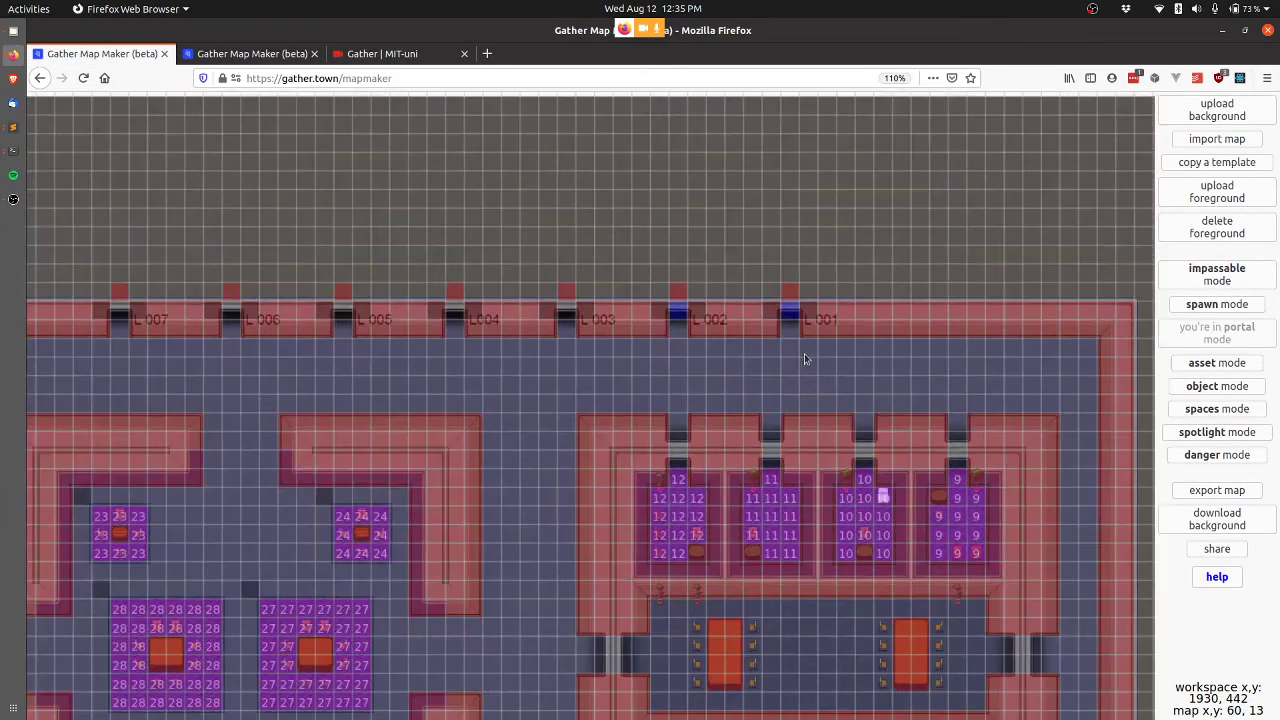
scroll(841, 612, up, 5)
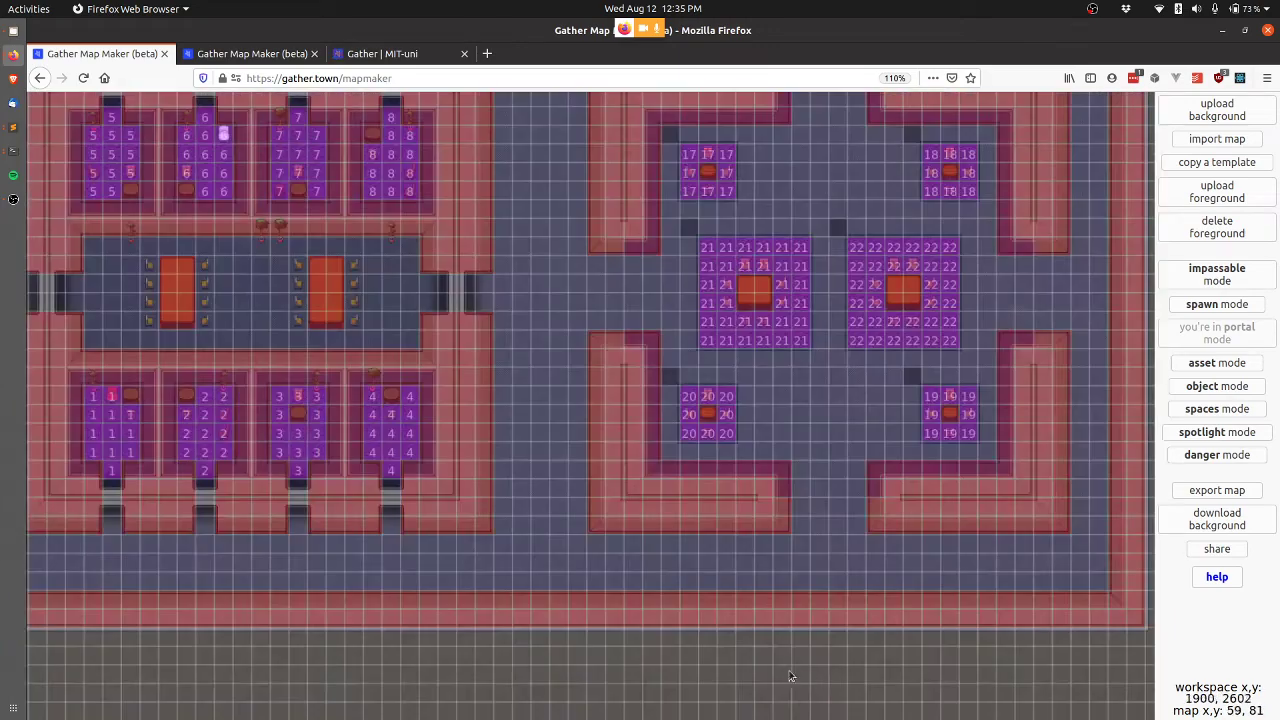
scroll(797, 660, down, 1)
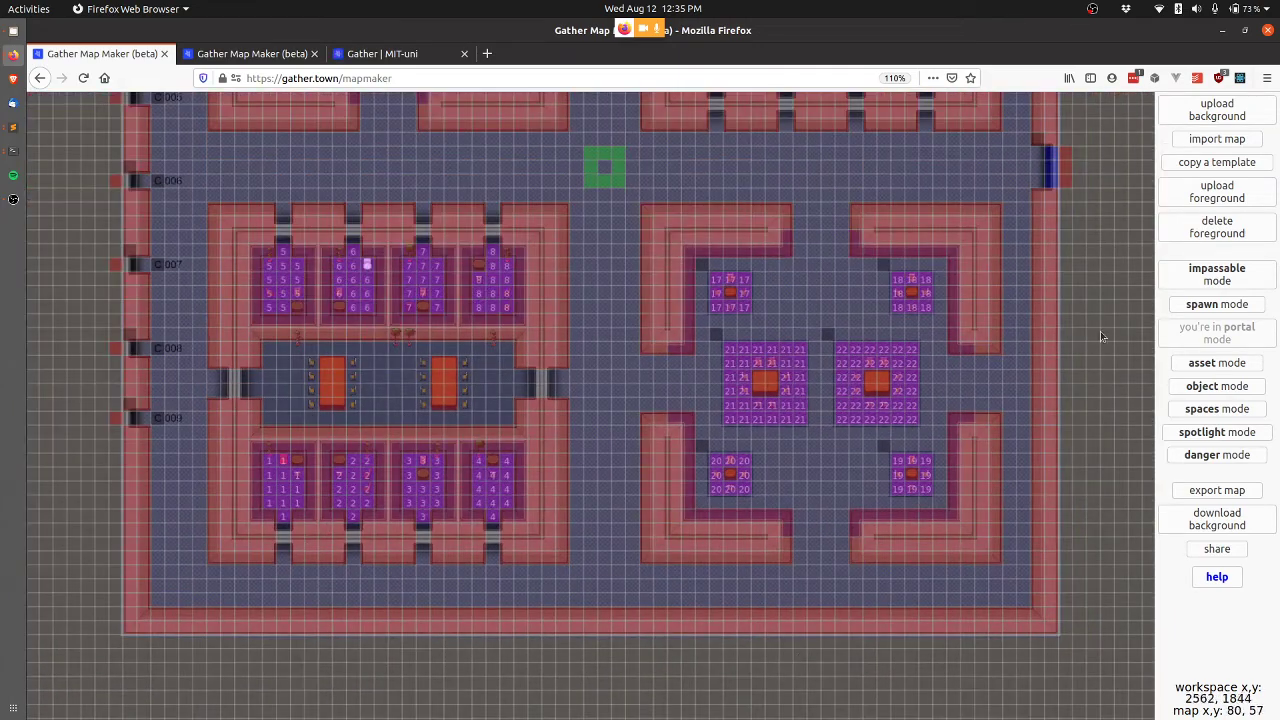
Copy the uni-lab template with MIT as the copy's name
click(1222, 165)
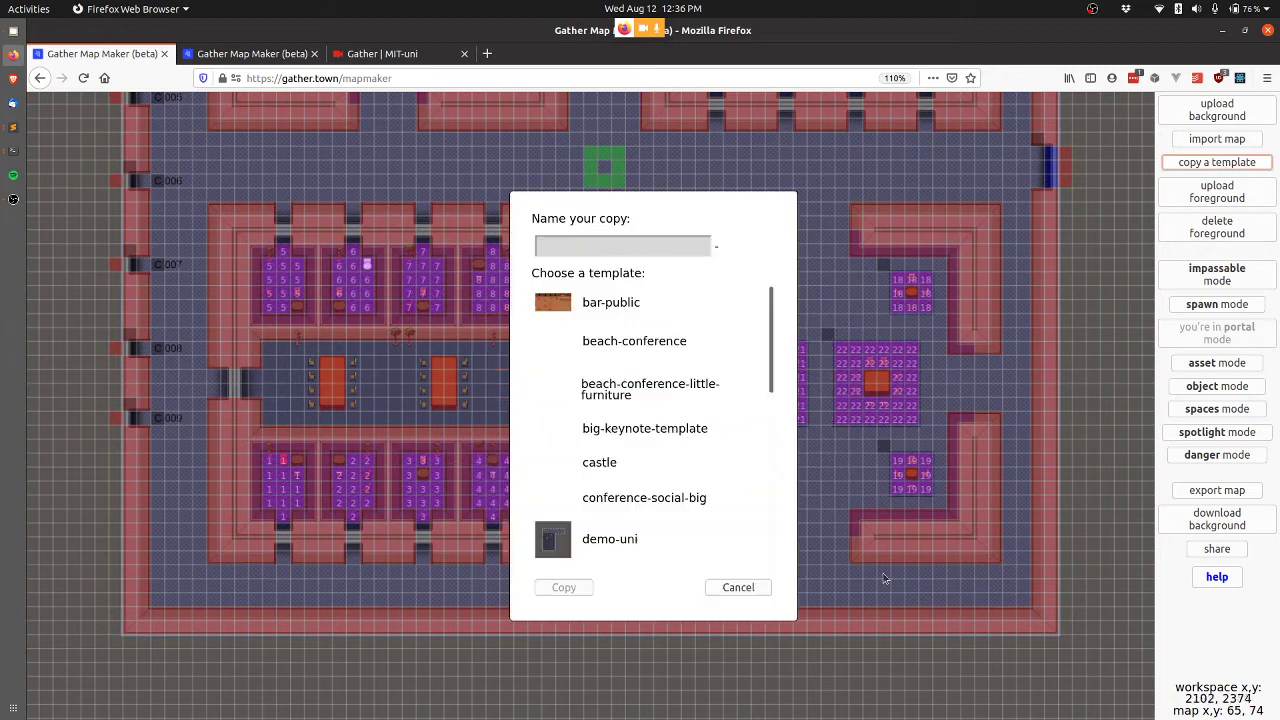
scroll(640, 404, down, 2)
scroll(640, 404, down, 1)
scroll(640, 408, up, 1)
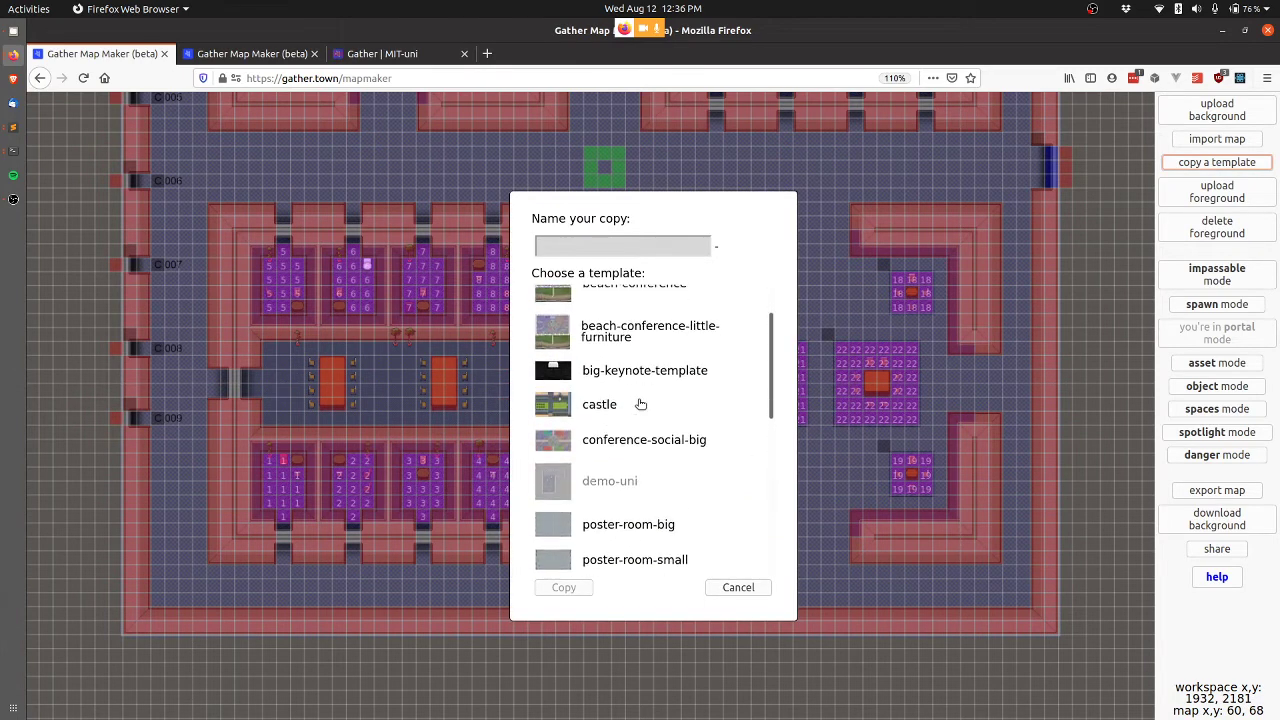
scroll(640, 405, down, 4)
click(610, 424)
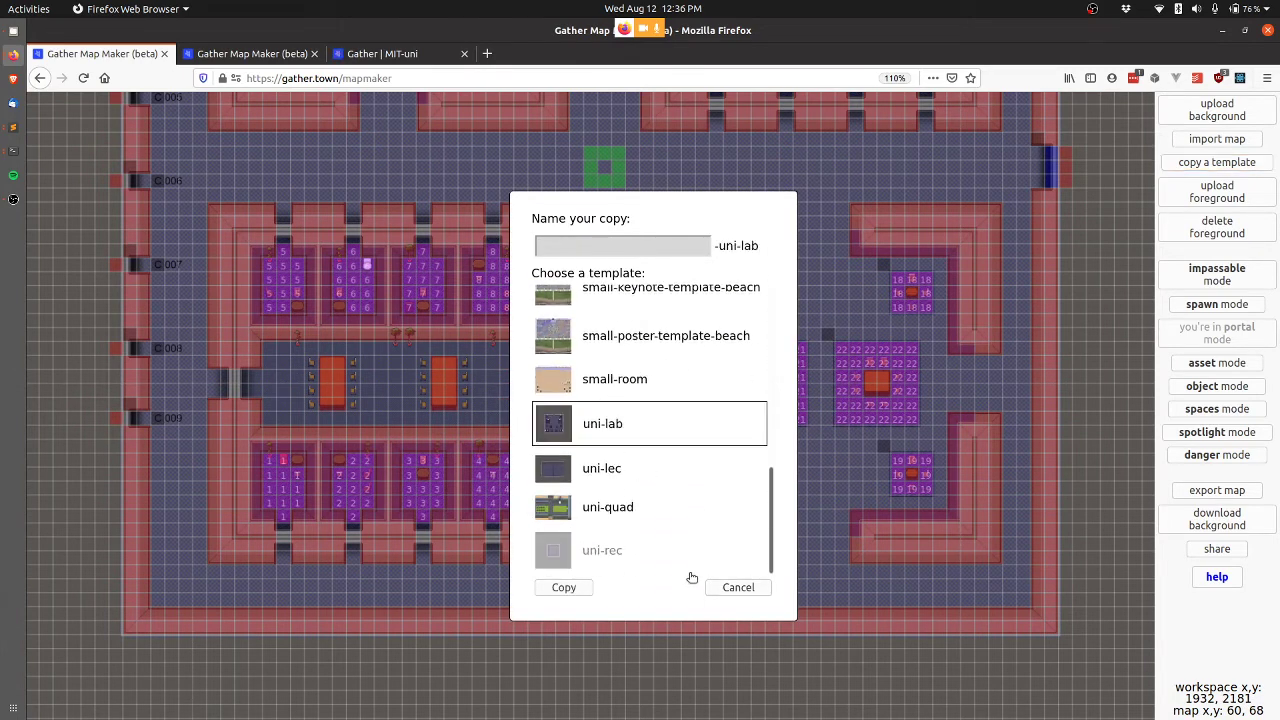
click(636, 245)
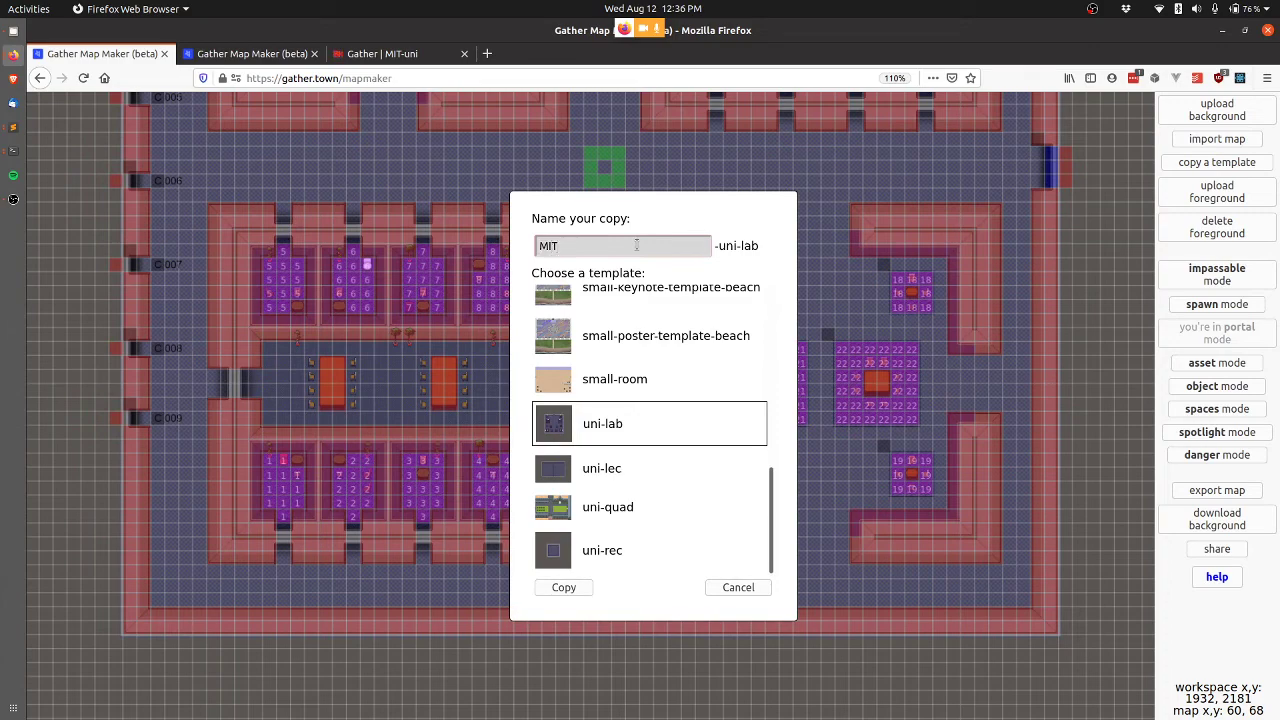
text(MIT)
click(566, 589)
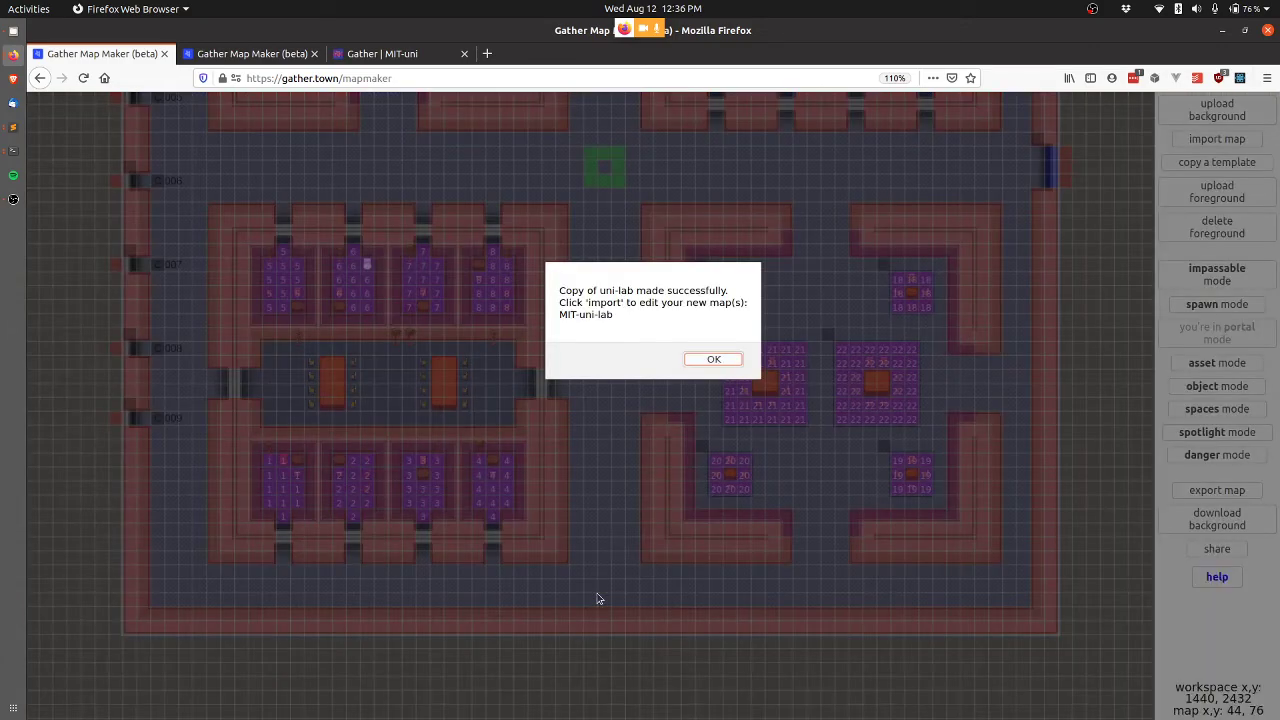
key(Return)
Import the MIT-uni-lab map in the Map Maker tab that holds the lecture hall
key(ctrl+Tab)
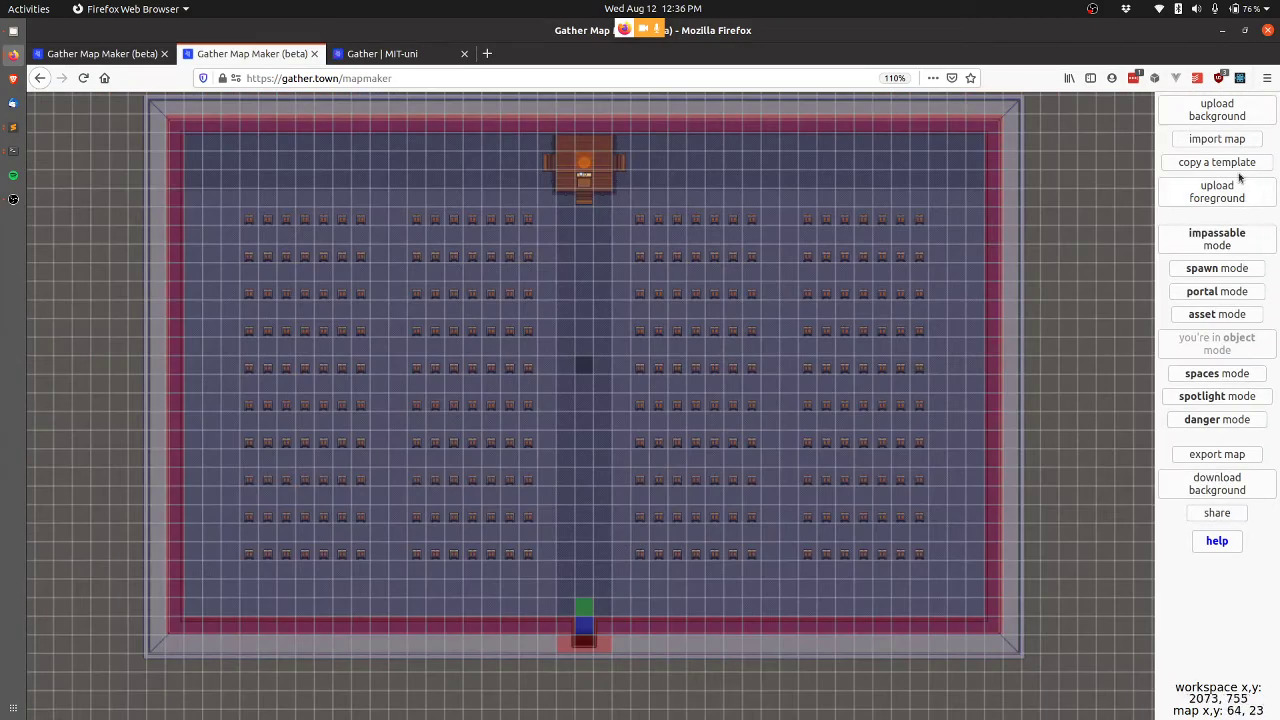
click(1230, 142)
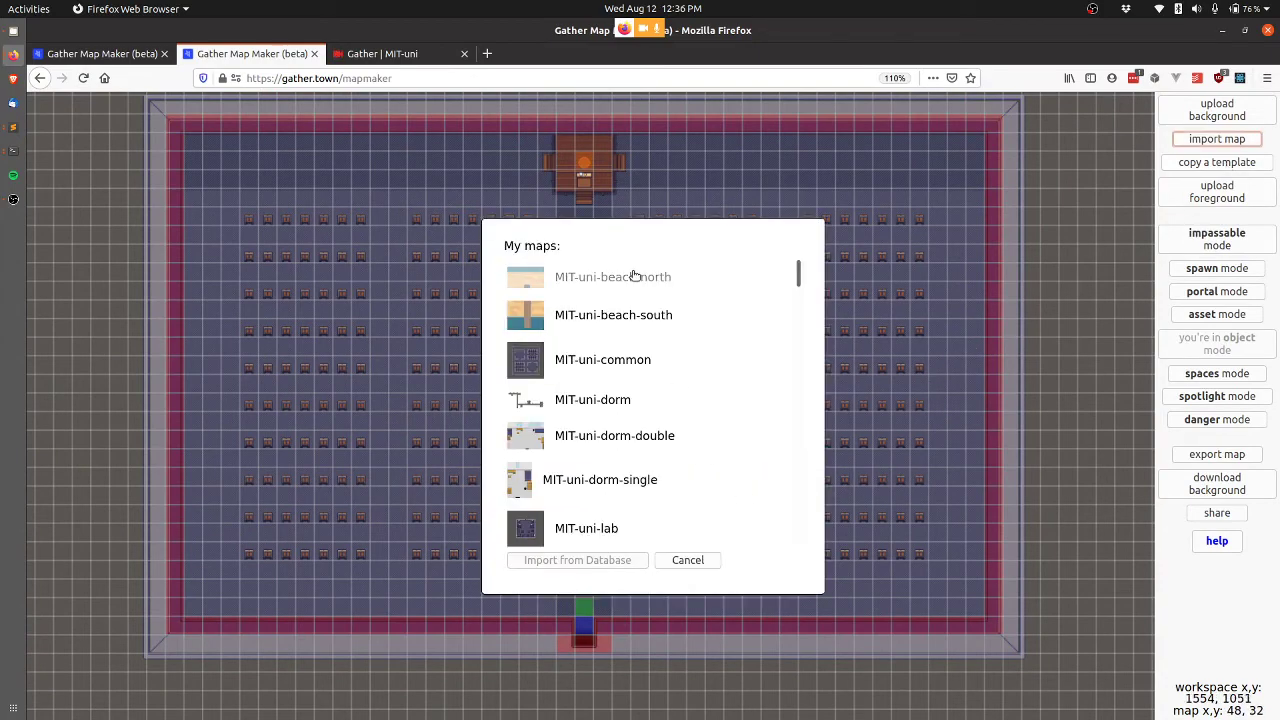
scroll(640, 433, down, 5)
click(585, 268)
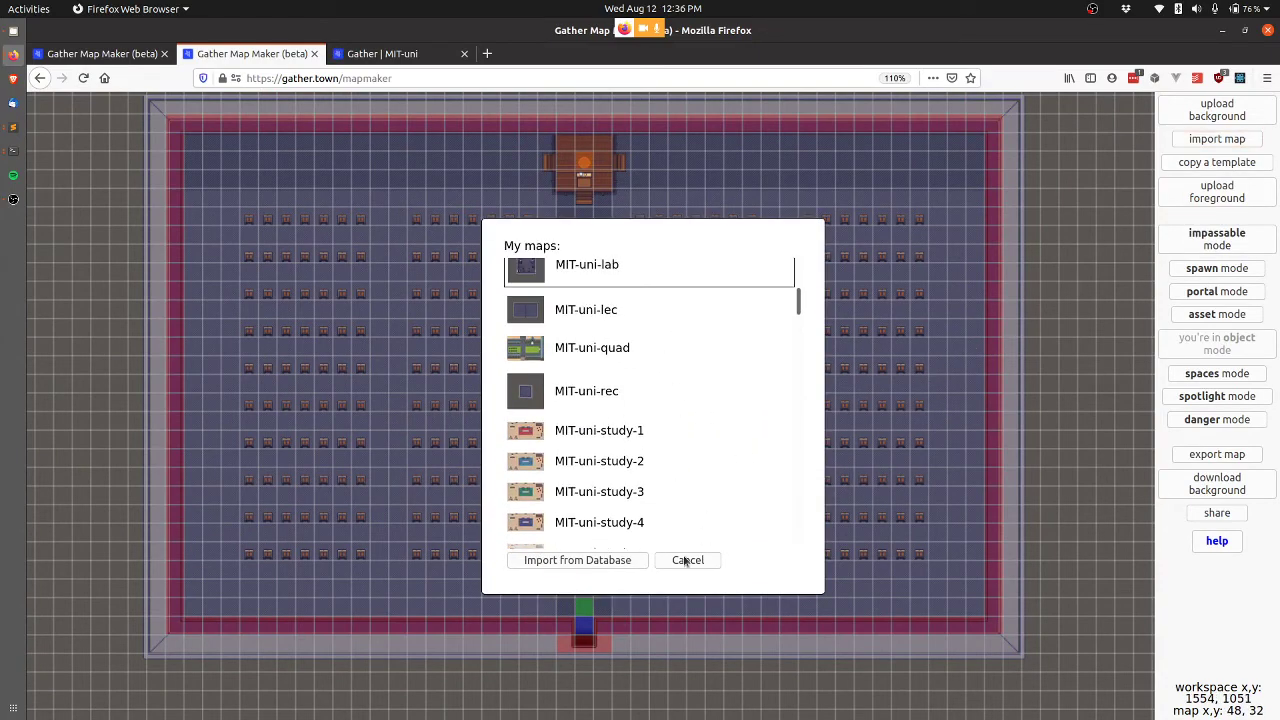
click(597, 561)
Examine the lab map's private table areas, whiteboards, podium, spawn point and entrance
scroll(764, 502, down, 3)
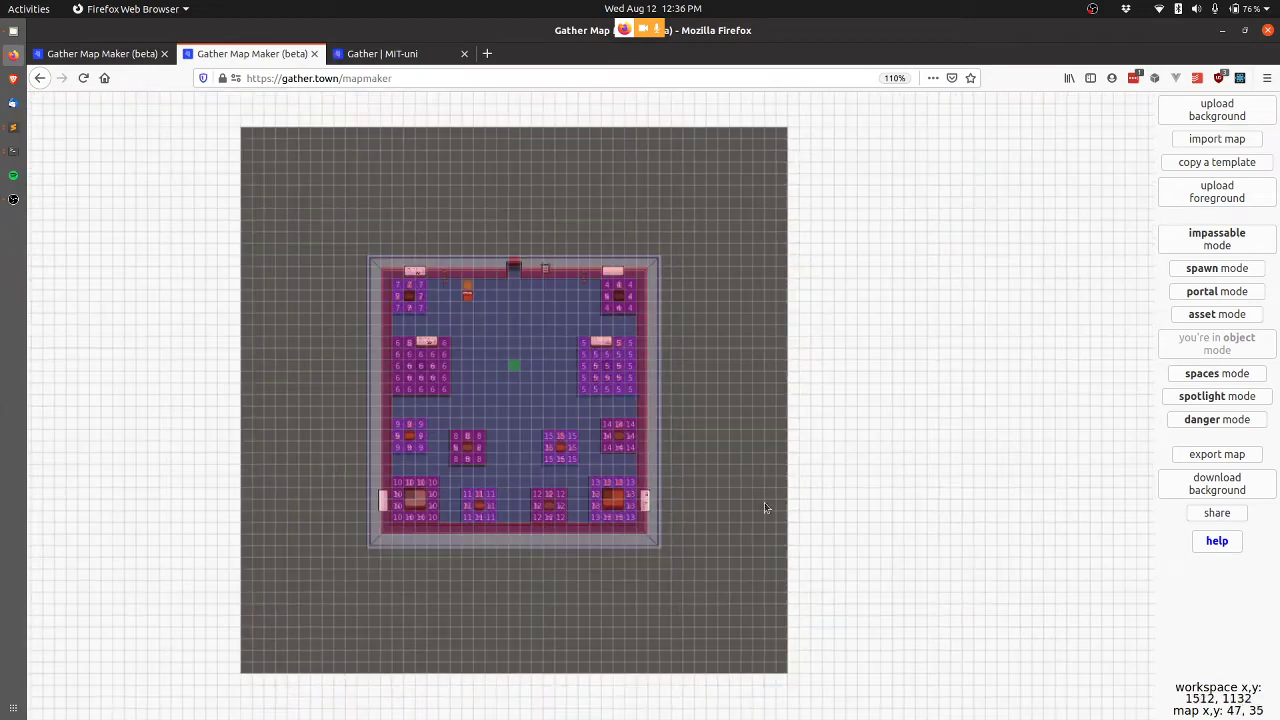
scroll(283, 259, up, 1)
scroll(837, 380, up, 3)
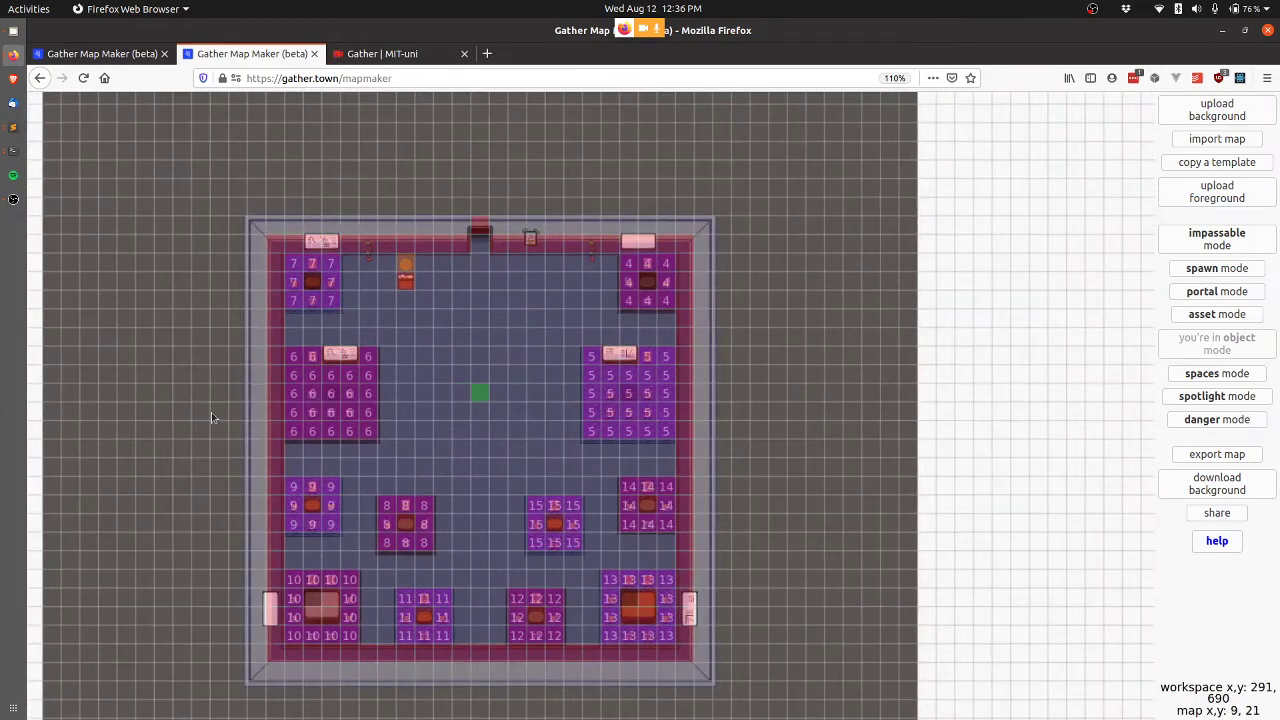
key(Down)
key(Down)
scroll(162, 436, up, 1)
key(Down)
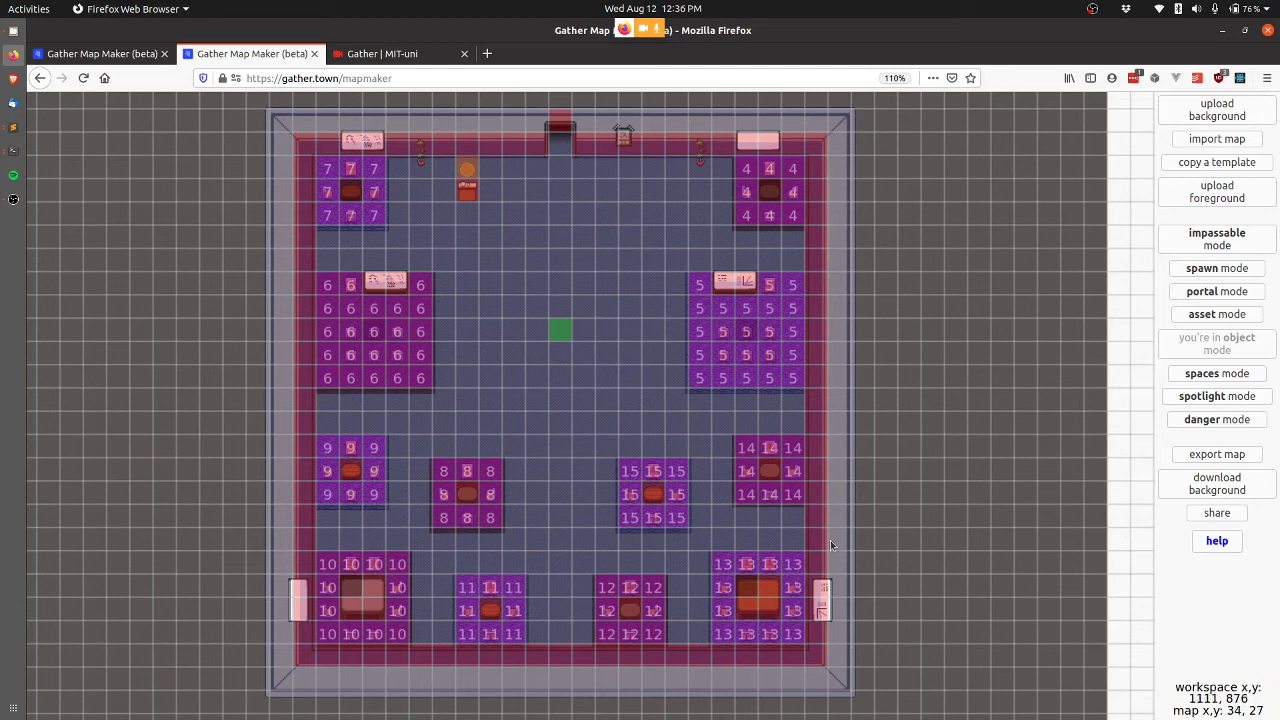
mouse_move(770, 195)
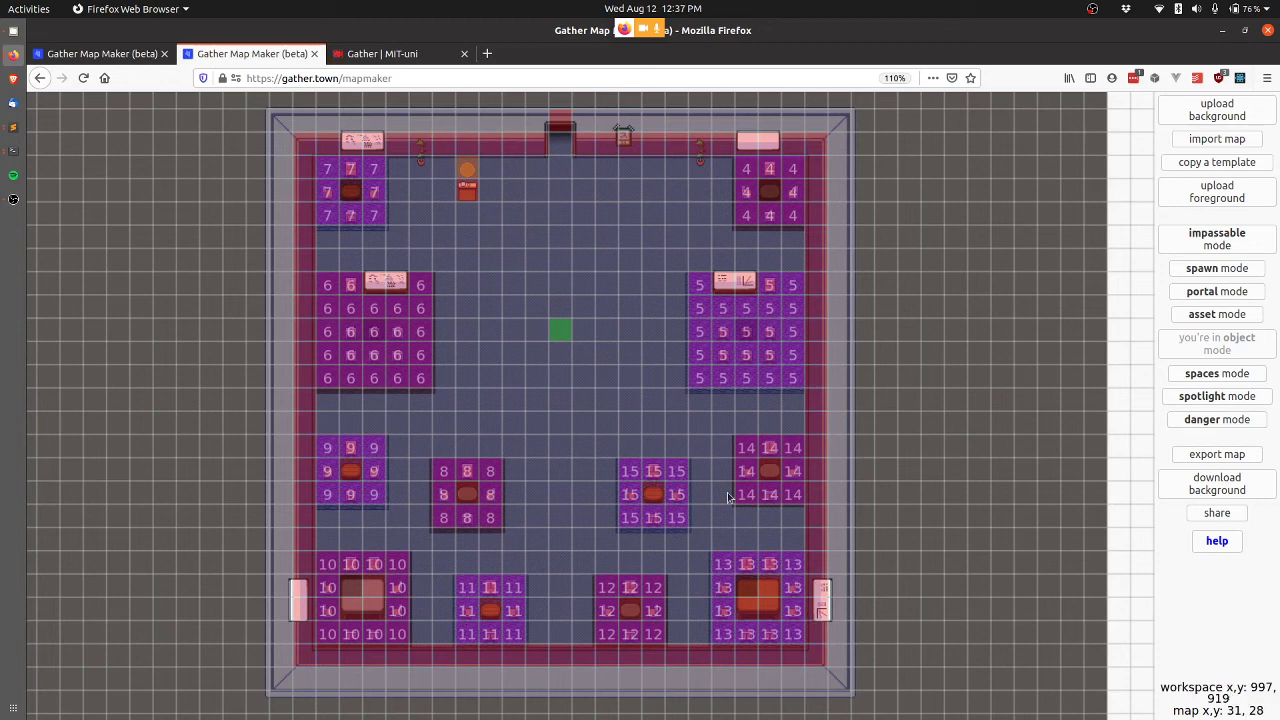
scroll(558, 281, up, 3)
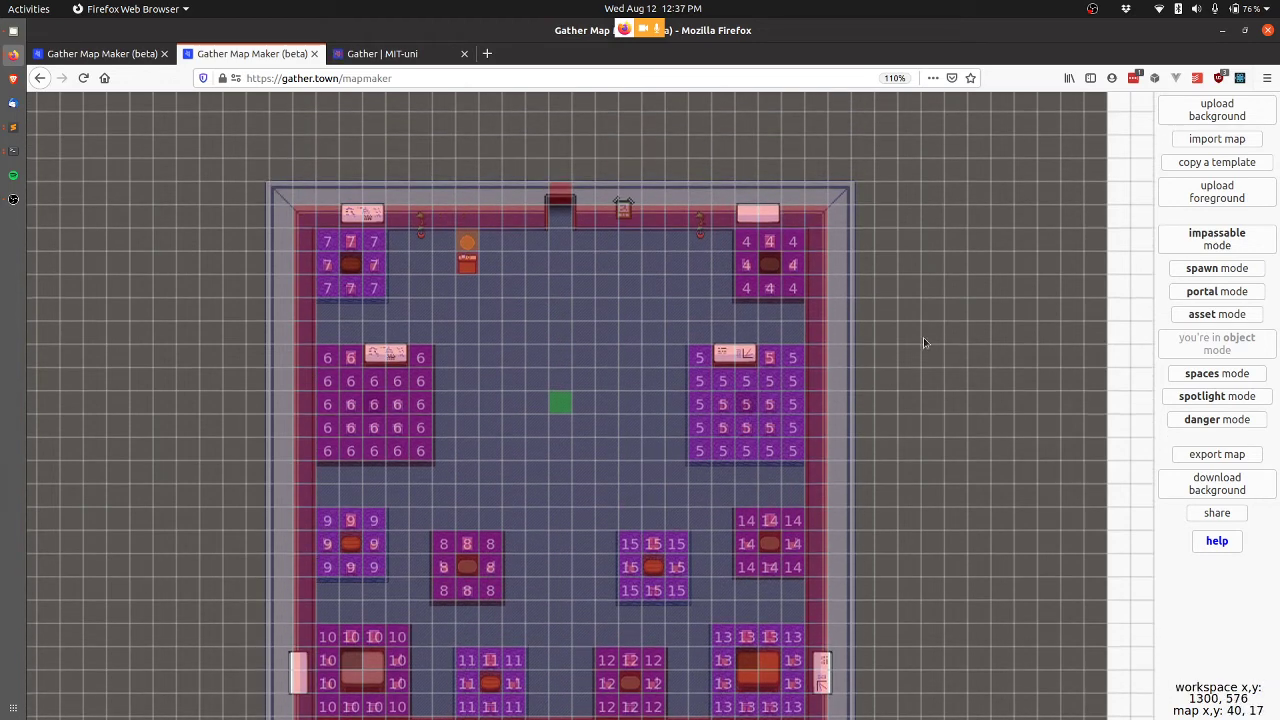
On the building map in the other Map Maker tab, clear the two impassable southern-wall tiles at x 45, y 77 and 78
scroll(923, 337, up, 2)
scroll(543, 284, left, 2)
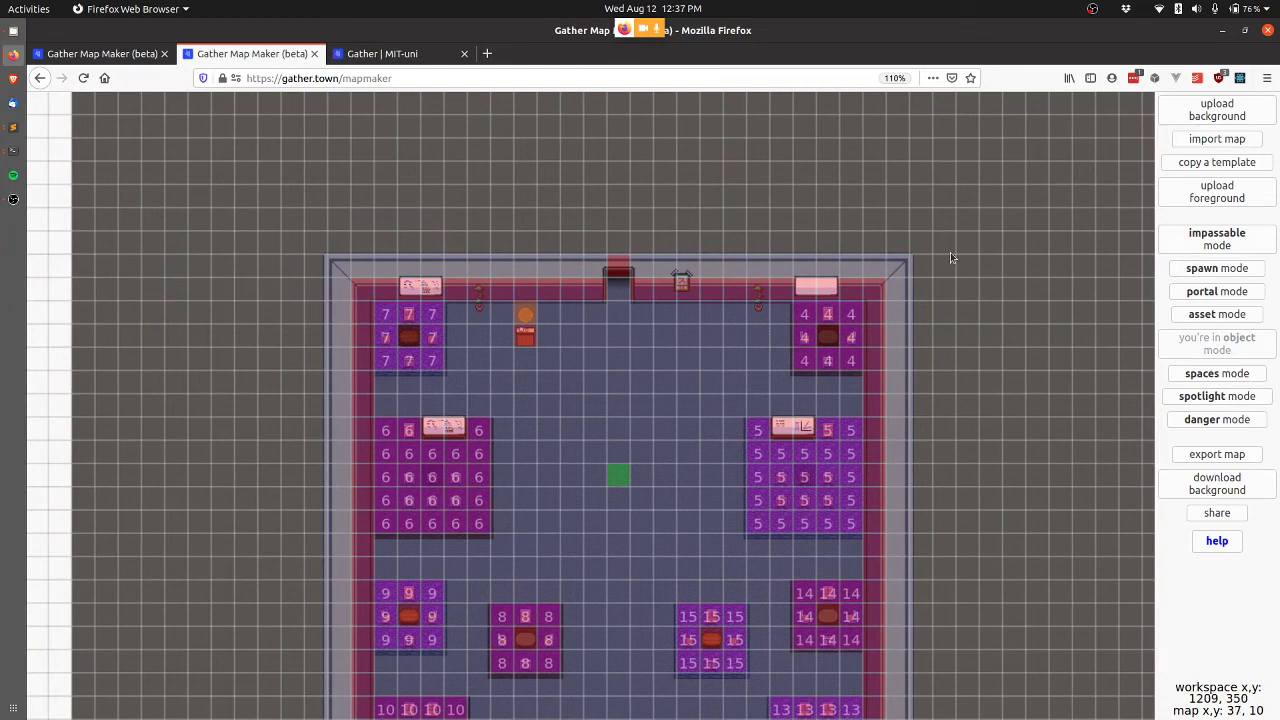
scroll(722, 309, right, 2)
scroll(723, 309, up, 3)
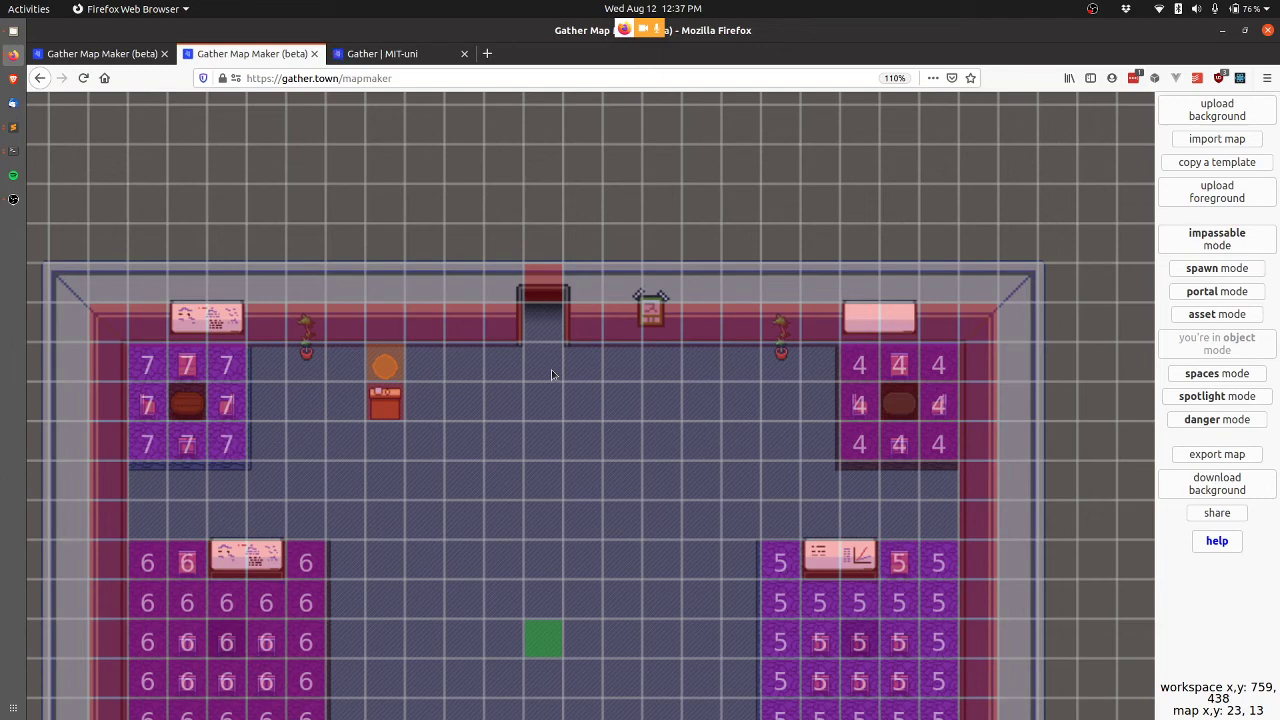
key(ctrl+Page_Up)
scroll(702, 577, up, 5)
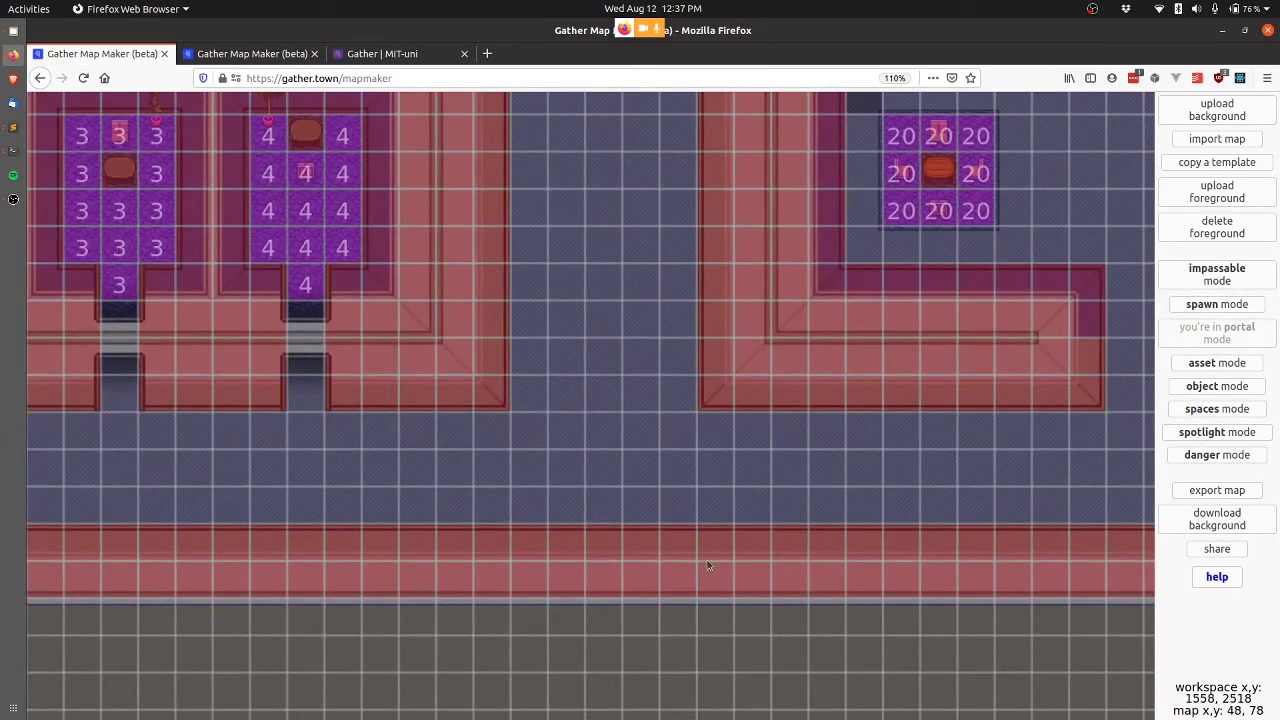
click(1240, 275)
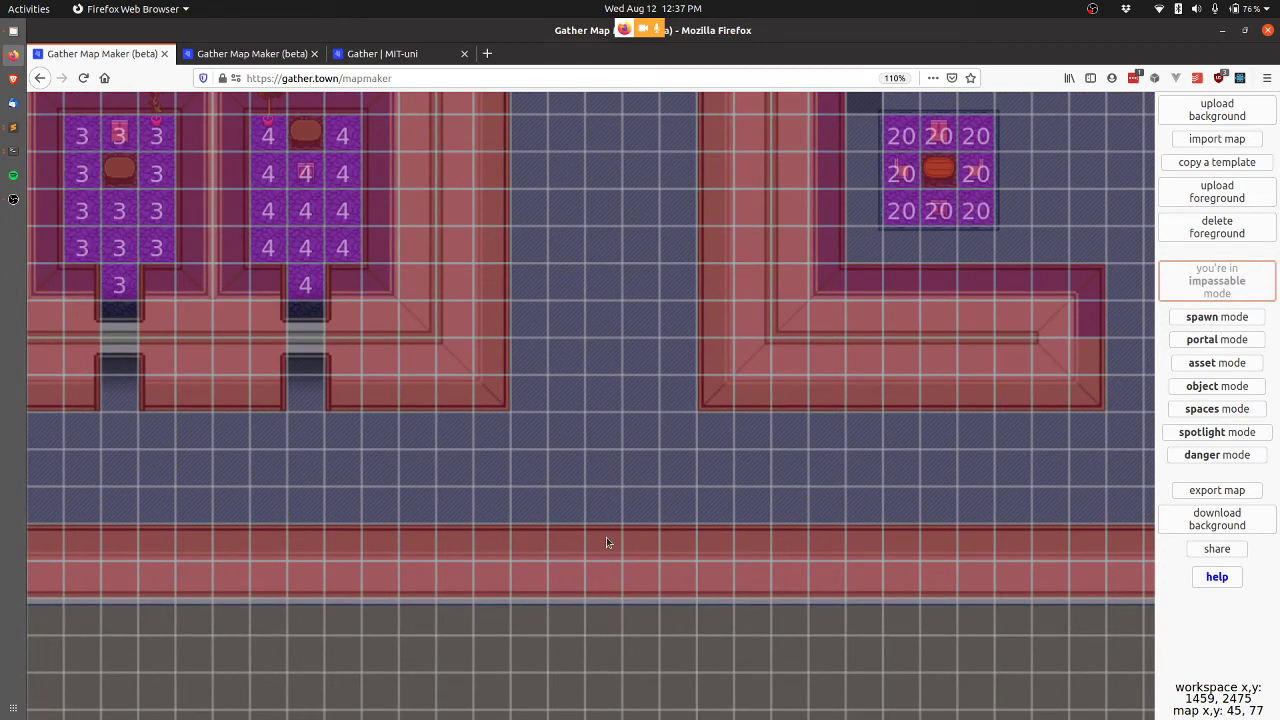
drag(606, 537, 604, 577)
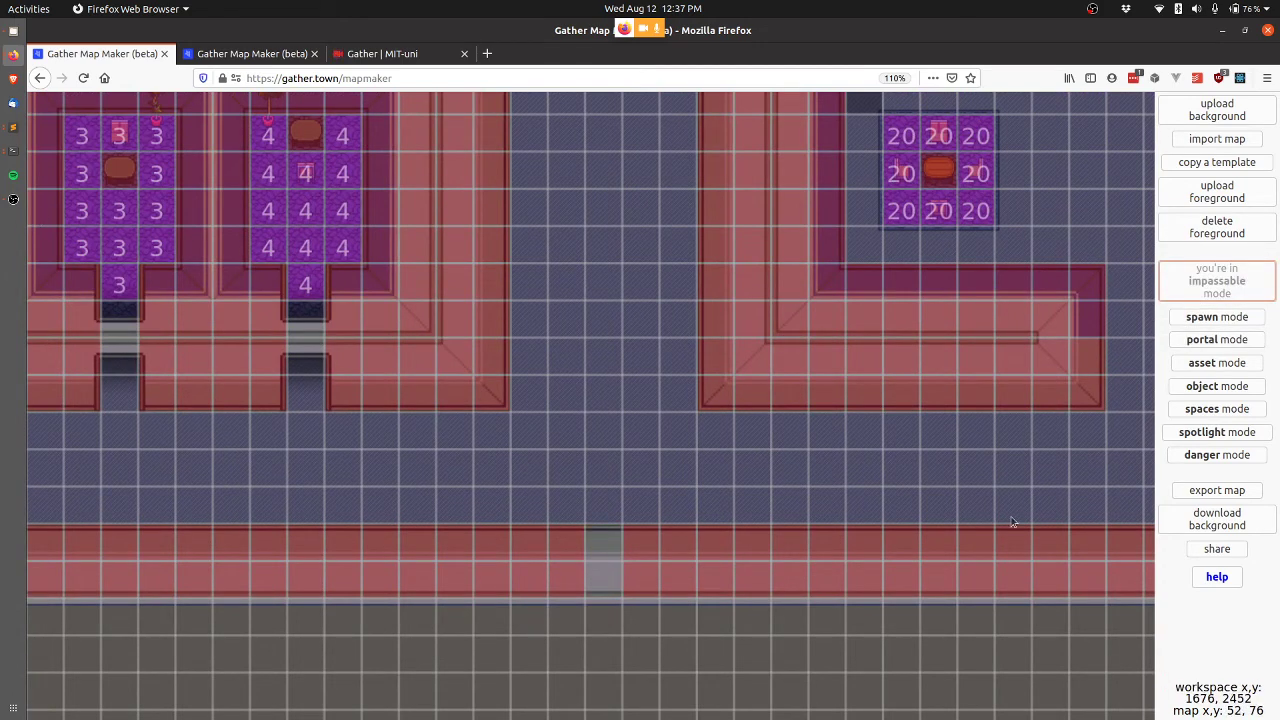
Place the "door 1-wide (down) [3x2]" asset at 44, 77 over the wall opening, with bring to front set to true
click(1226, 362)
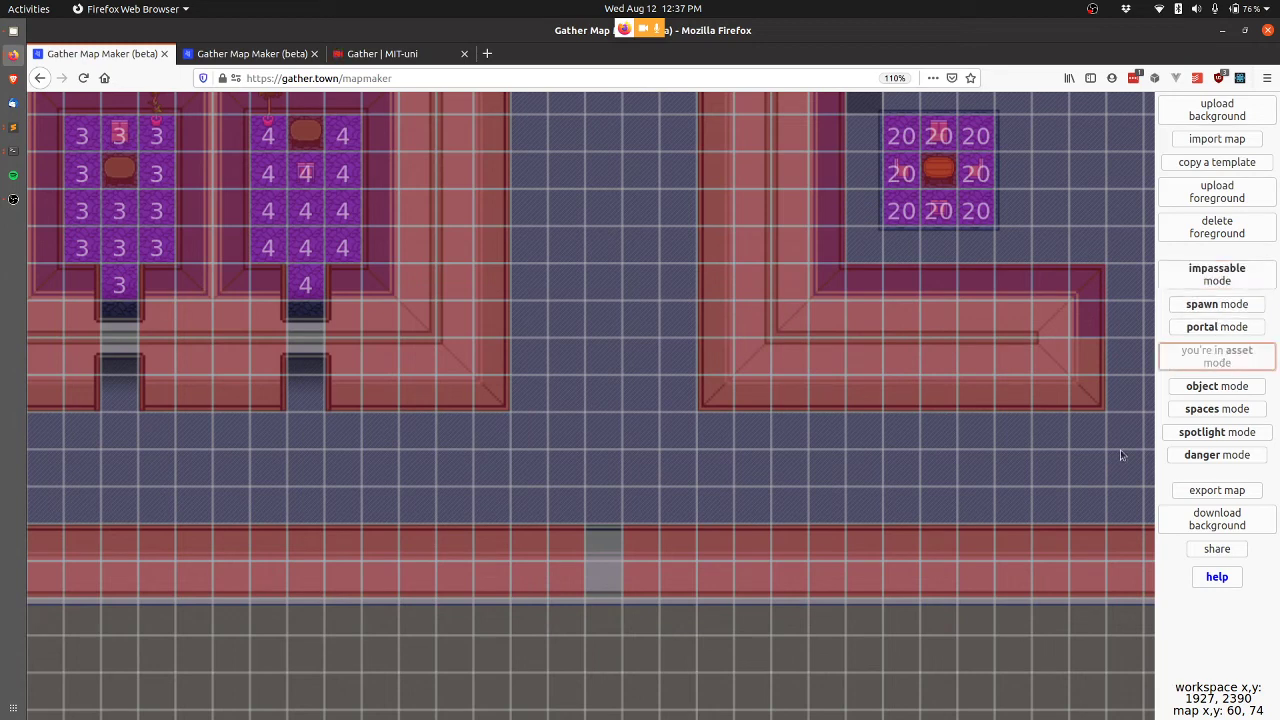
click(562, 535)
click(594, 385)
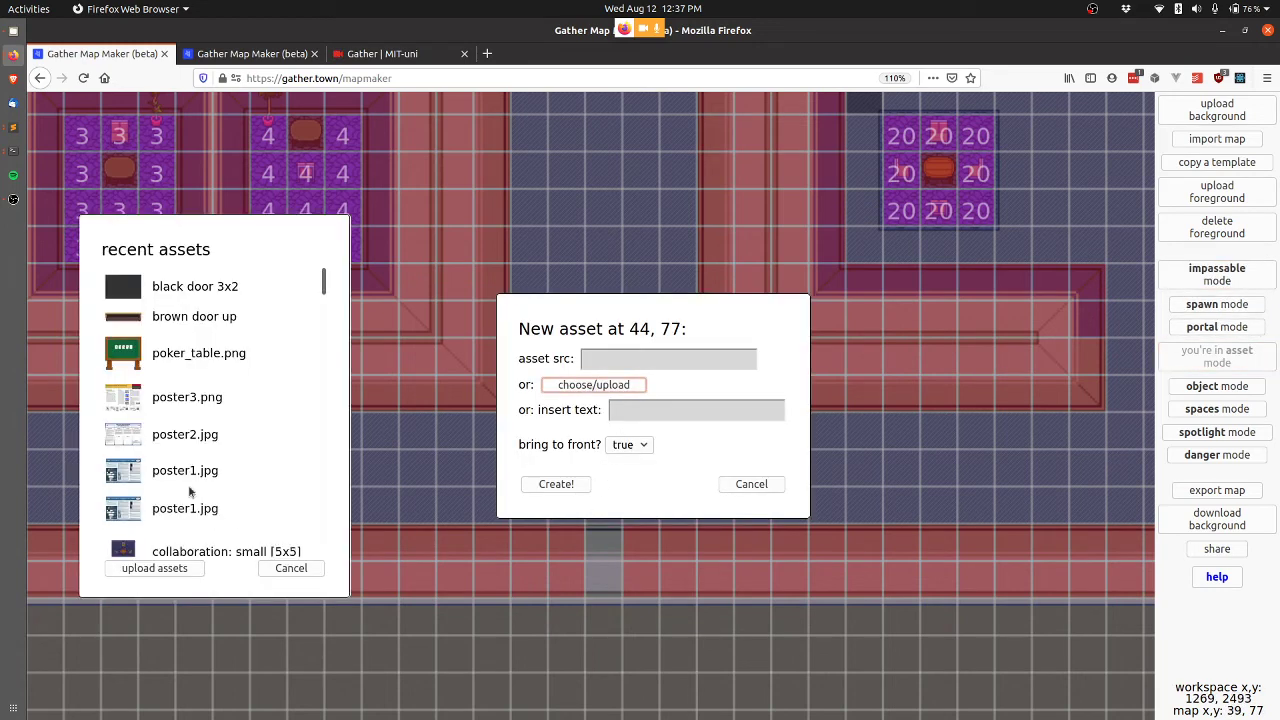
scroll(232, 392, down, 2)
scroll(232, 392, down, 6)
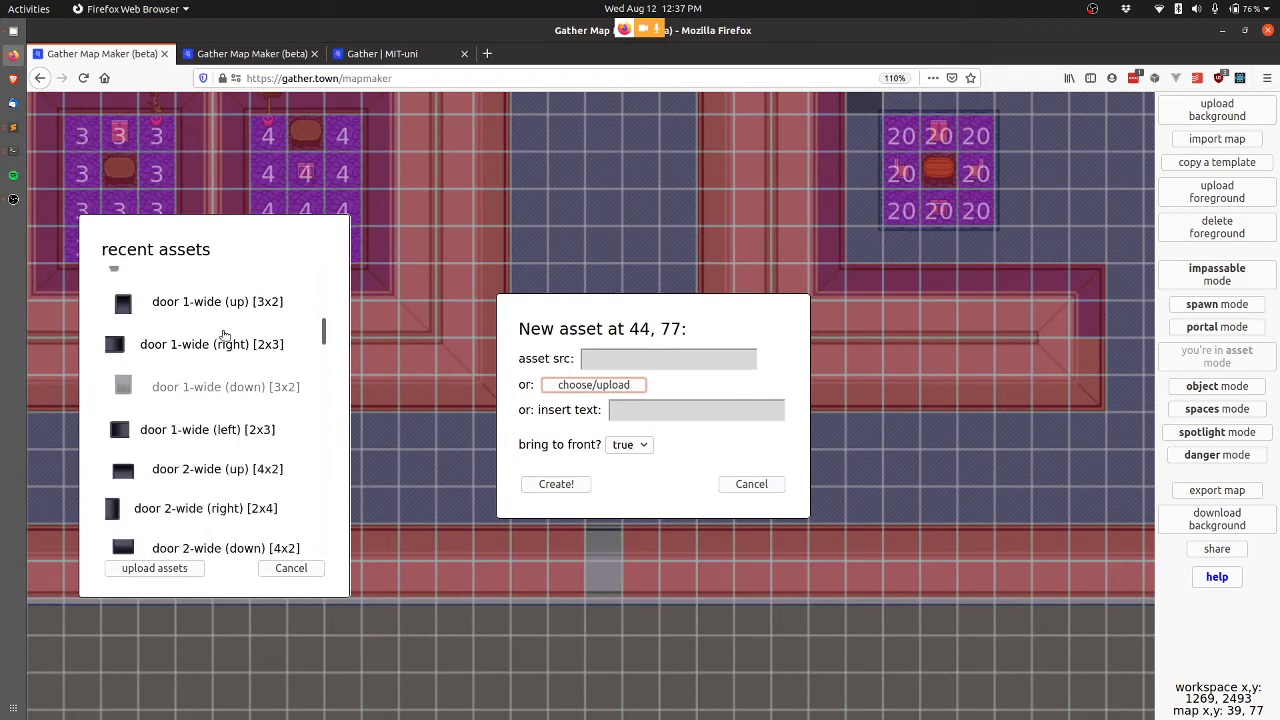
click(218, 382)
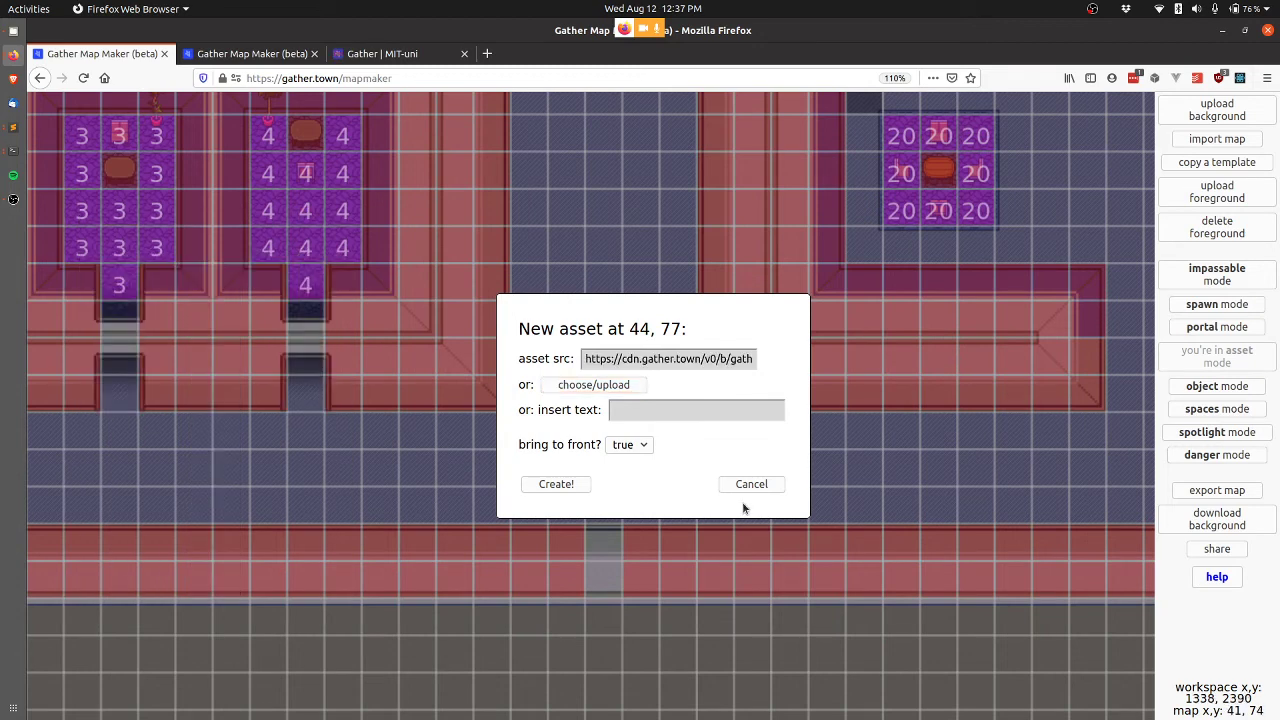
click(556, 484)
Block the outside of the new doorway with impassable tiles at 44, 79 and 46, 79
click(1217, 274)
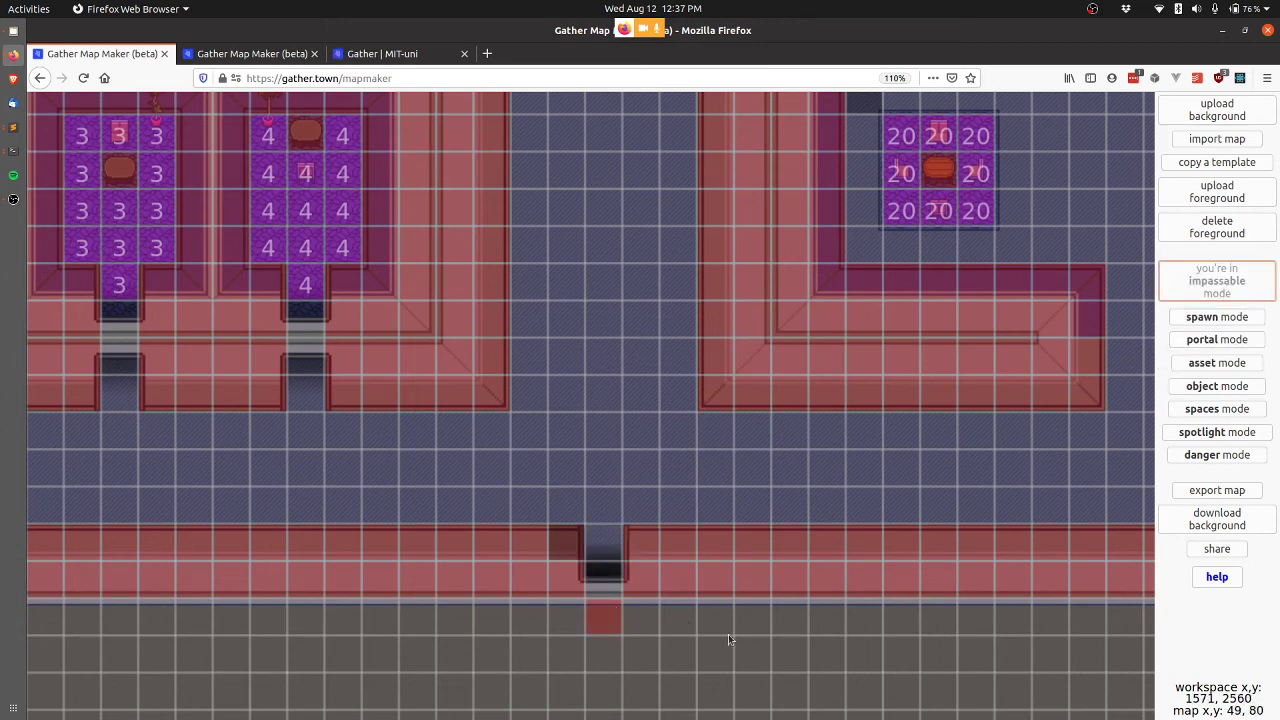
click(640, 618)
click(568, 618)
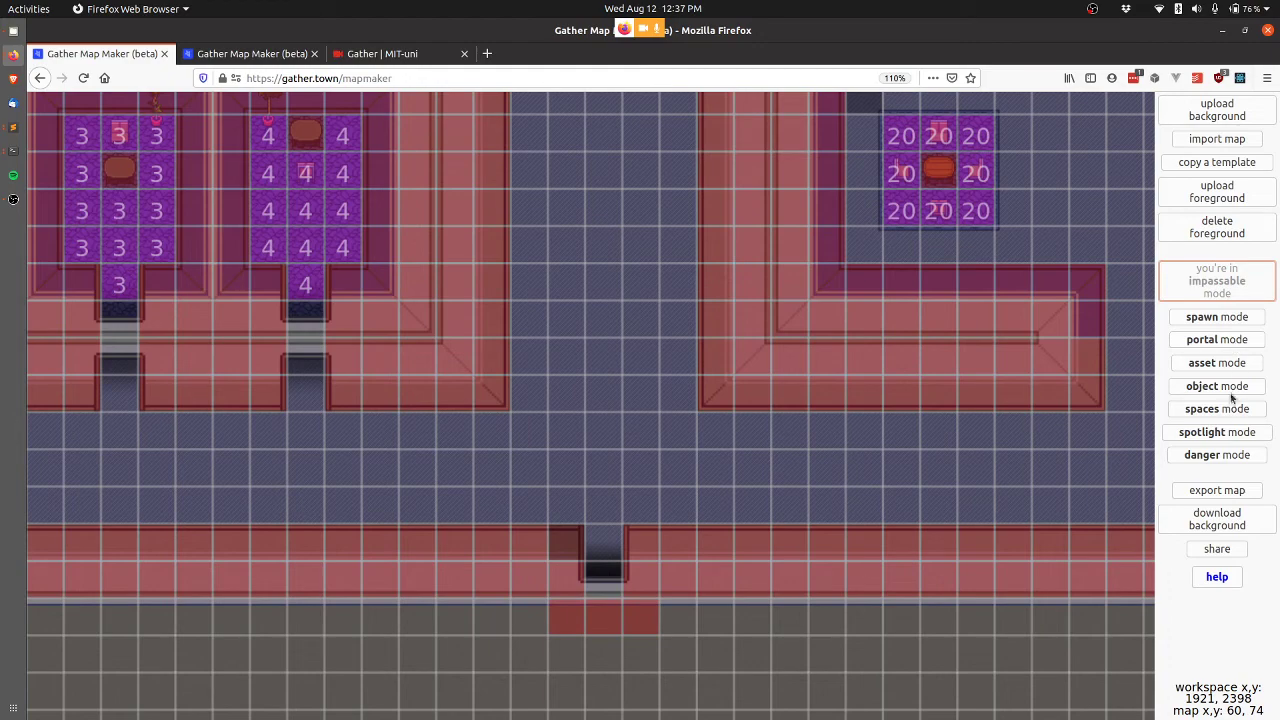
Create a portal in the new doorway at 45, 78 leading to MIT-uni-lab, destination X 23 and Y 13
click(1228, 343)
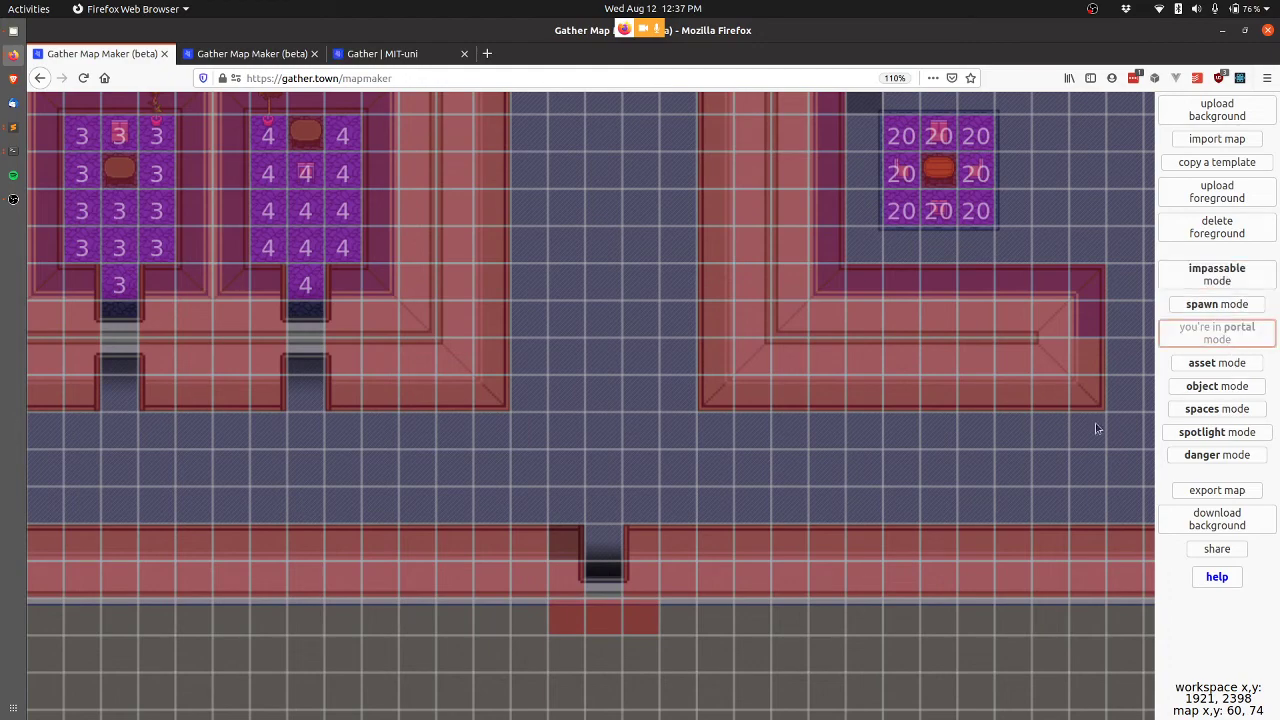
click(605, 572)
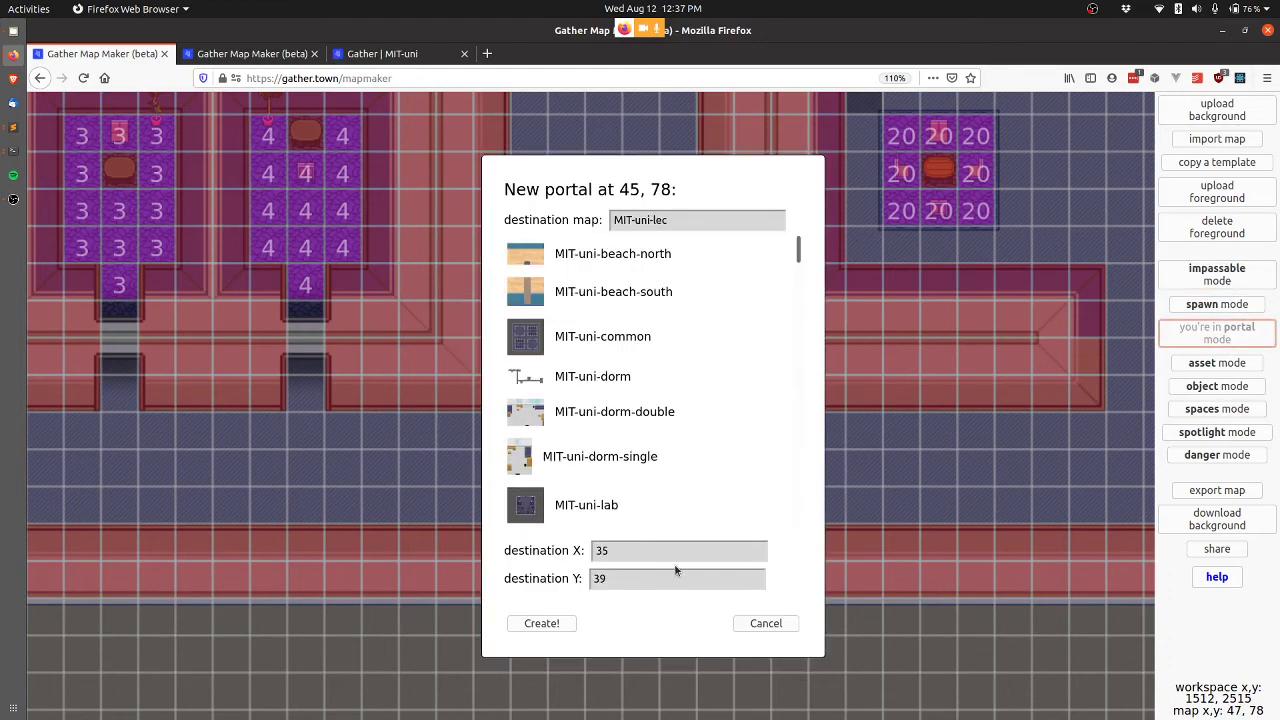
key(ctrl+Tab)
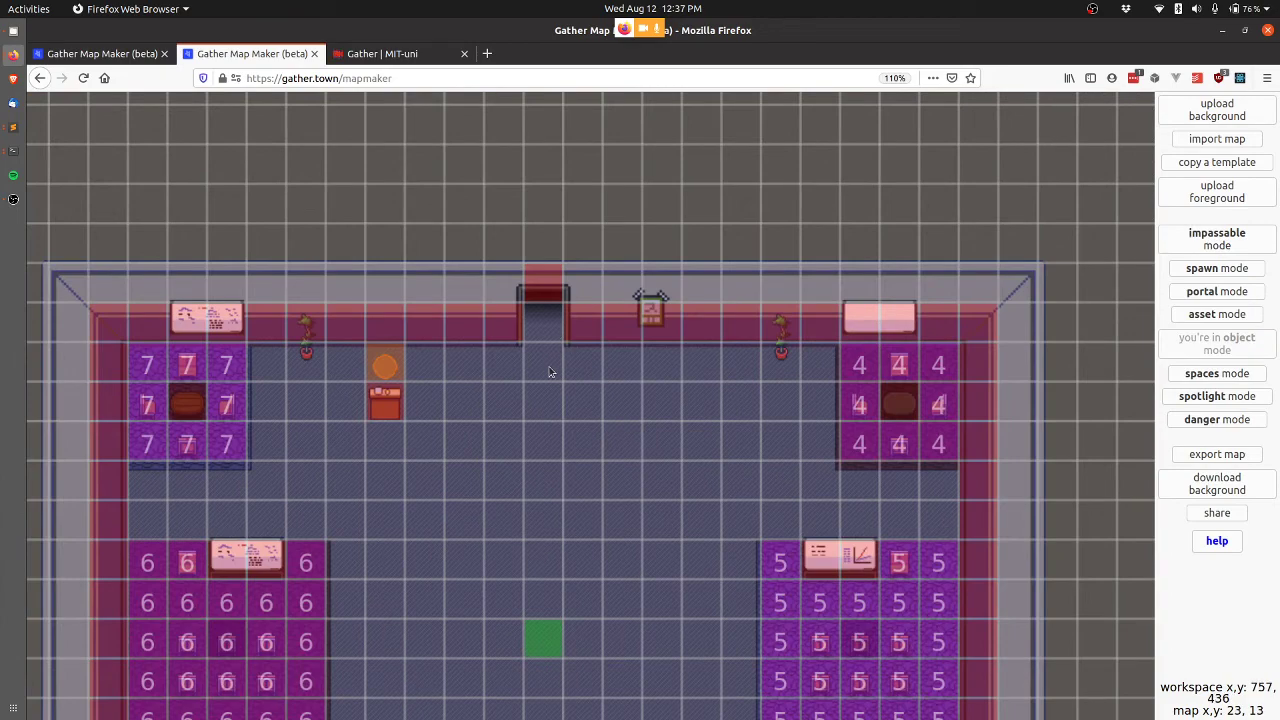
key(ctrl+shift+Tab)
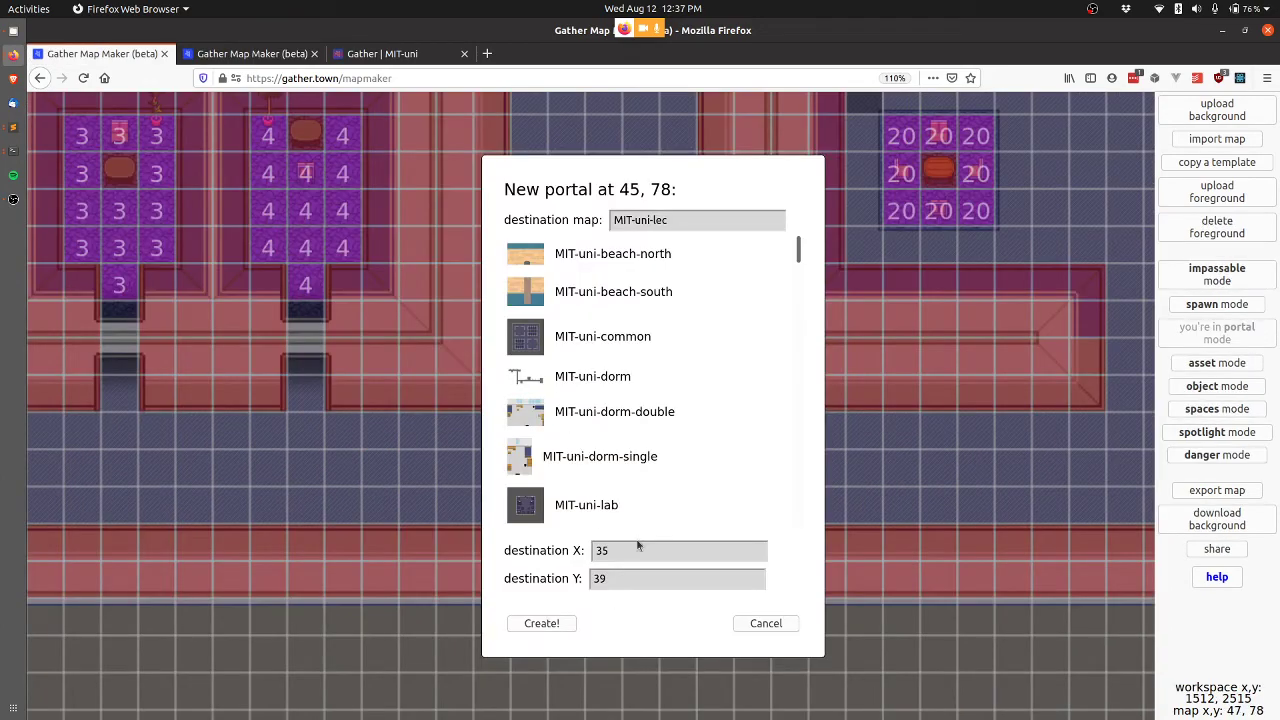
double_click(637, 547)
key(Tab)
text(13)
click(603, 506)
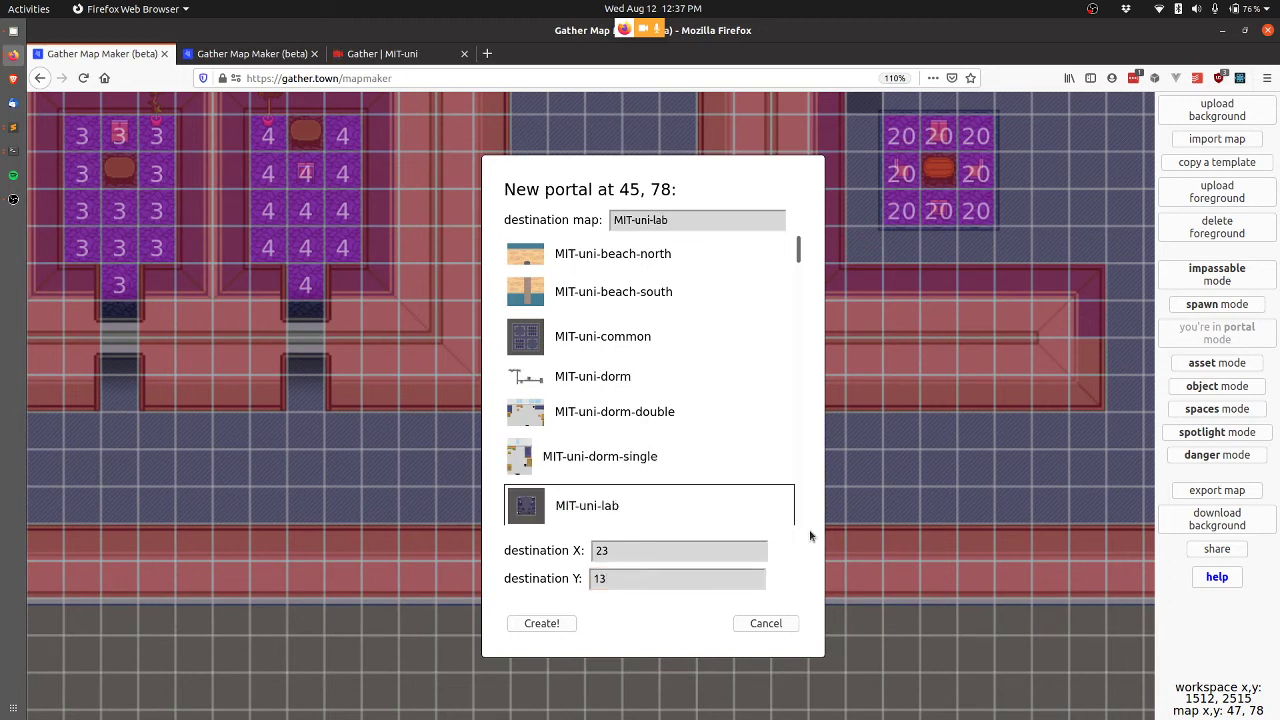
click(541, 623)
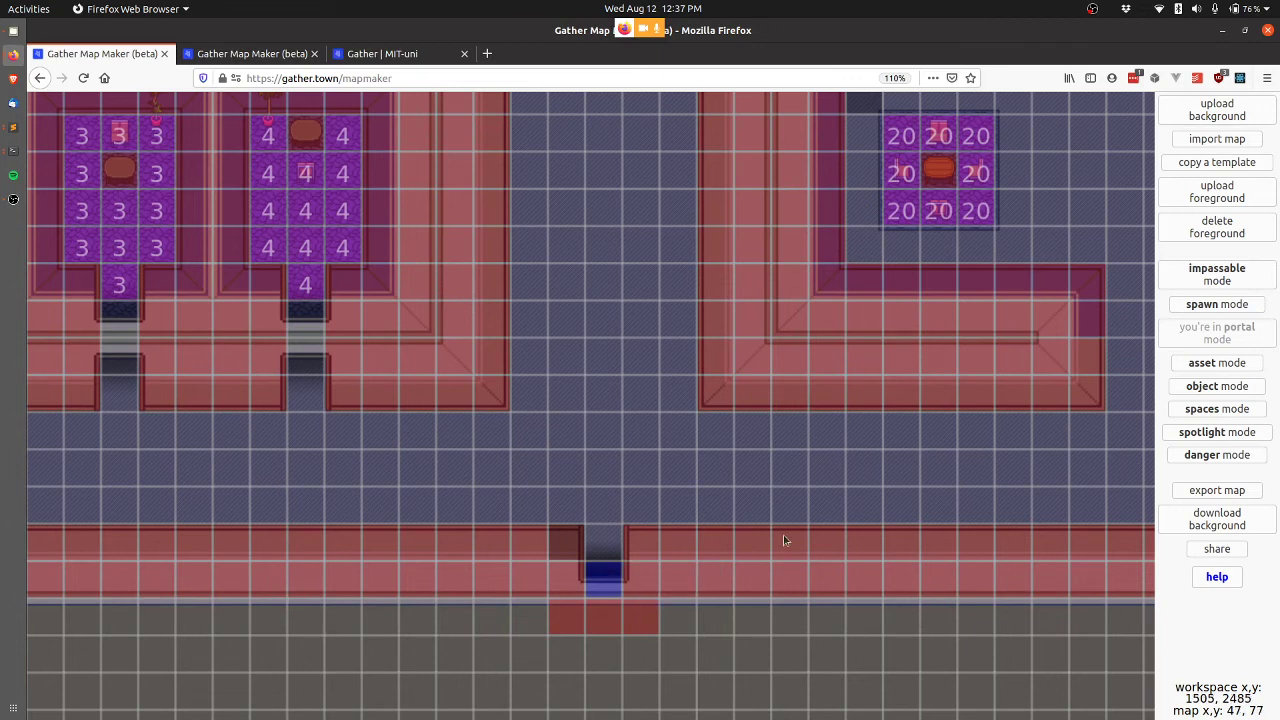
Export the building map as an update of the existing MIT-uni-common map
click(1240, 492)
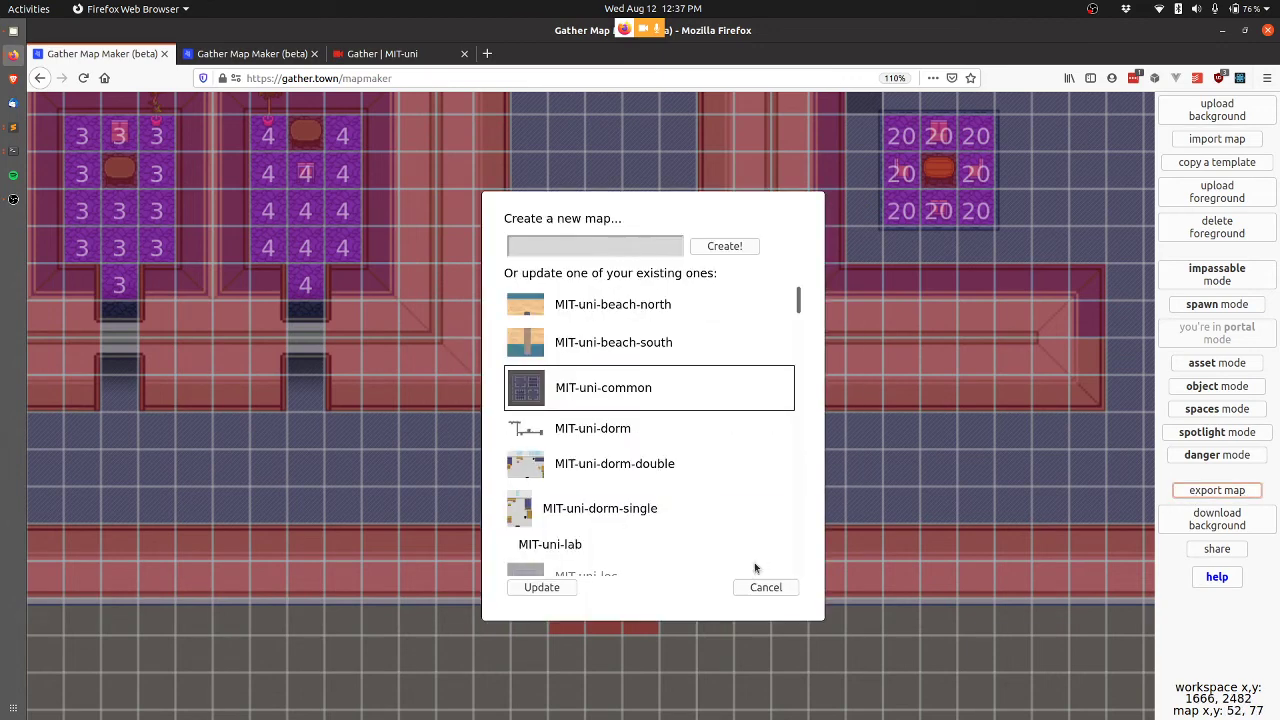
click(520, 590)
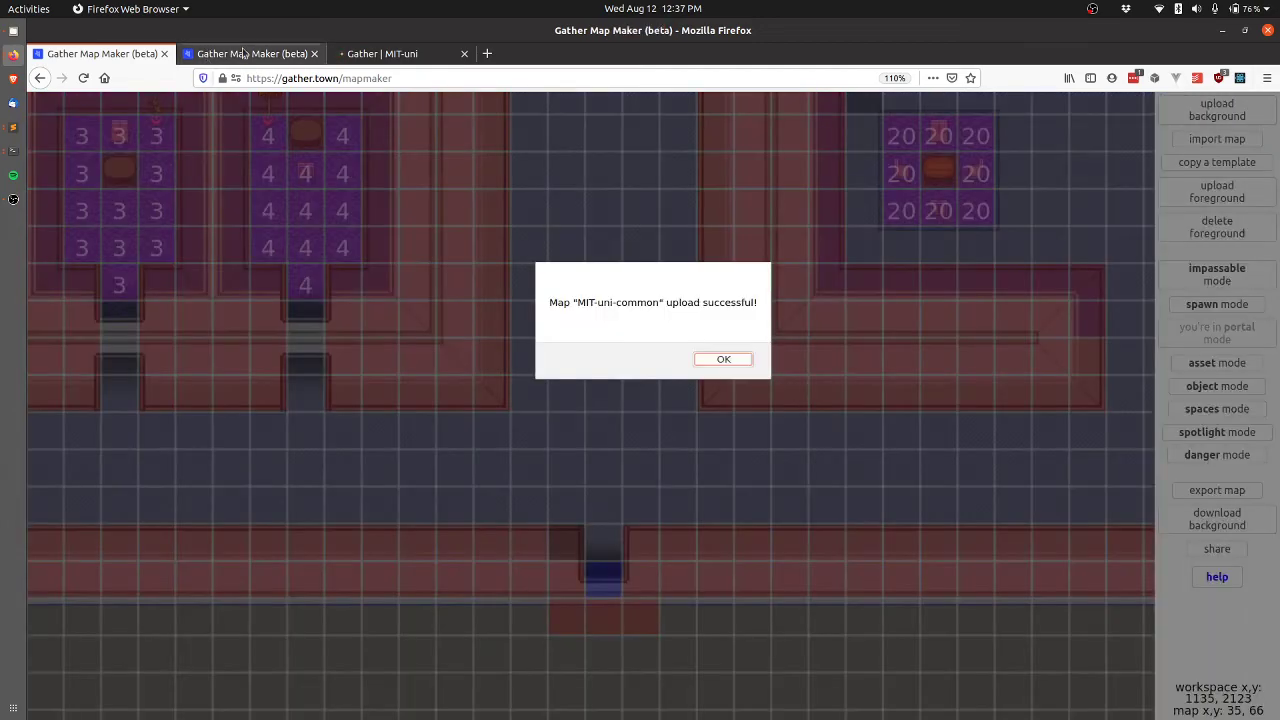
key(Return)
On the lab map, create a portal in the northern doorway at 23, 12 to MIT-uni-common, destination X 45 and Y 76
click(250, 53)
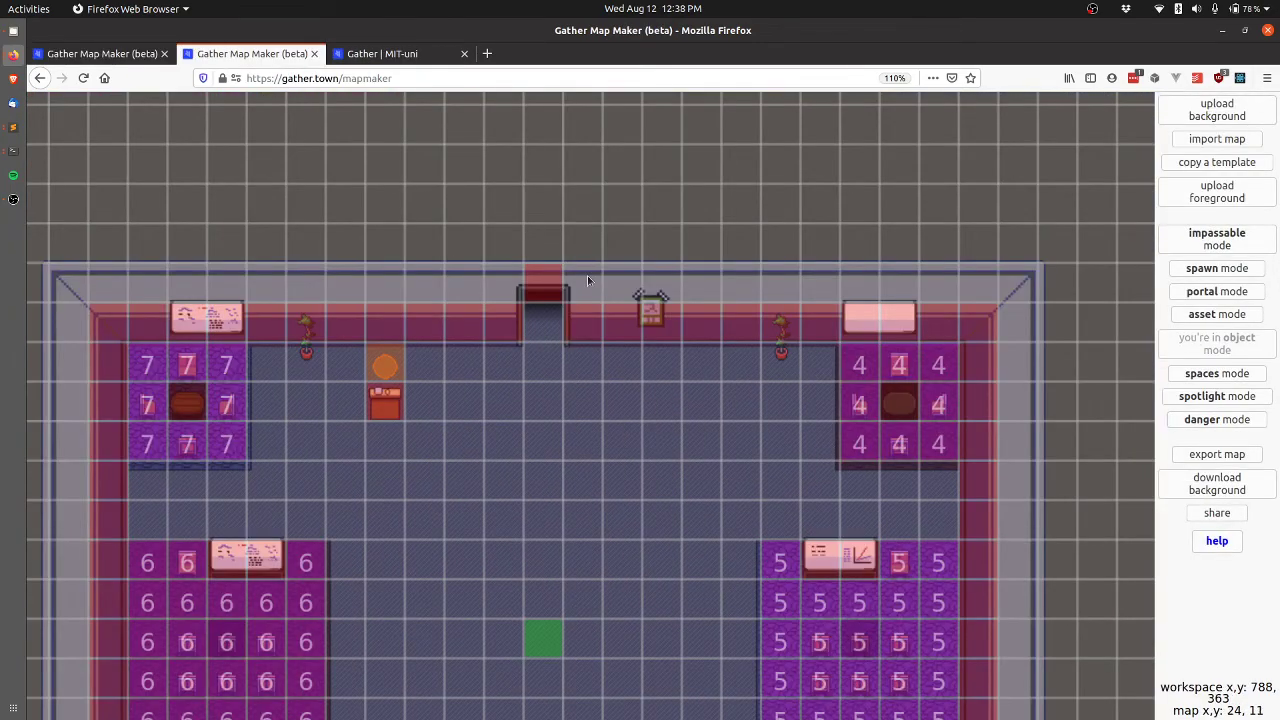
key(ctrl+Page_Up)
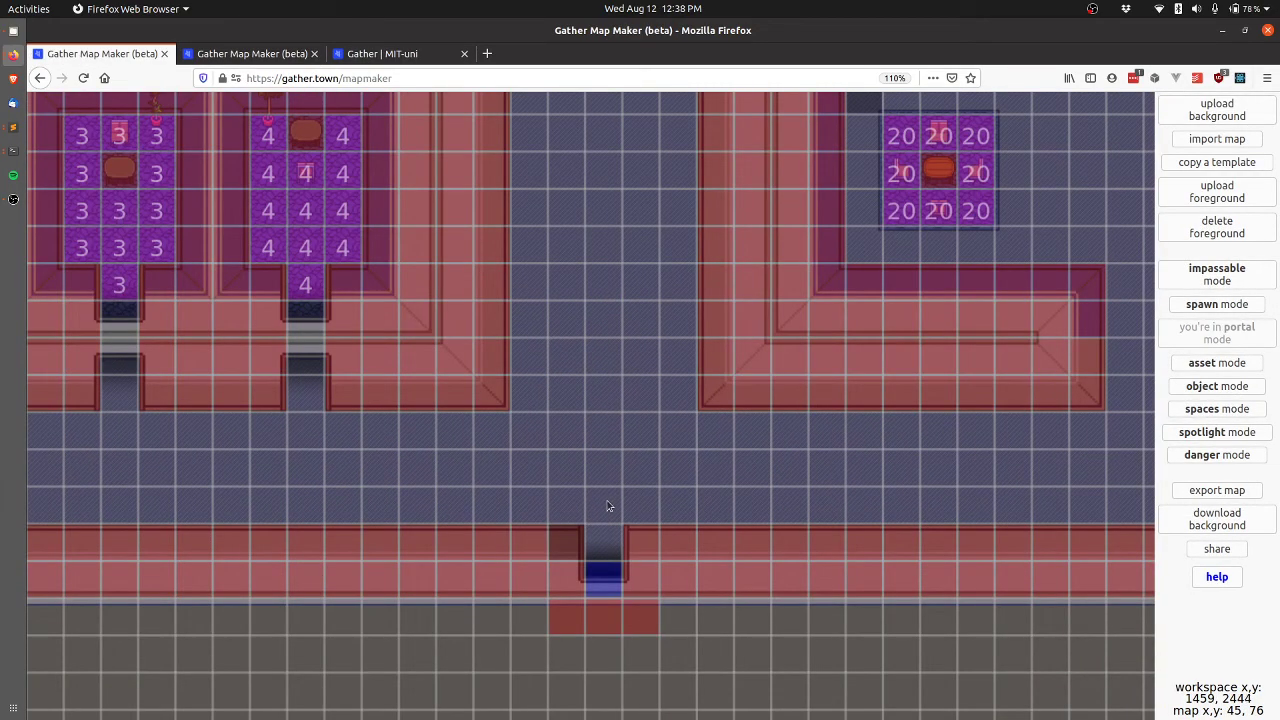
key(ctrl+Page_Down)
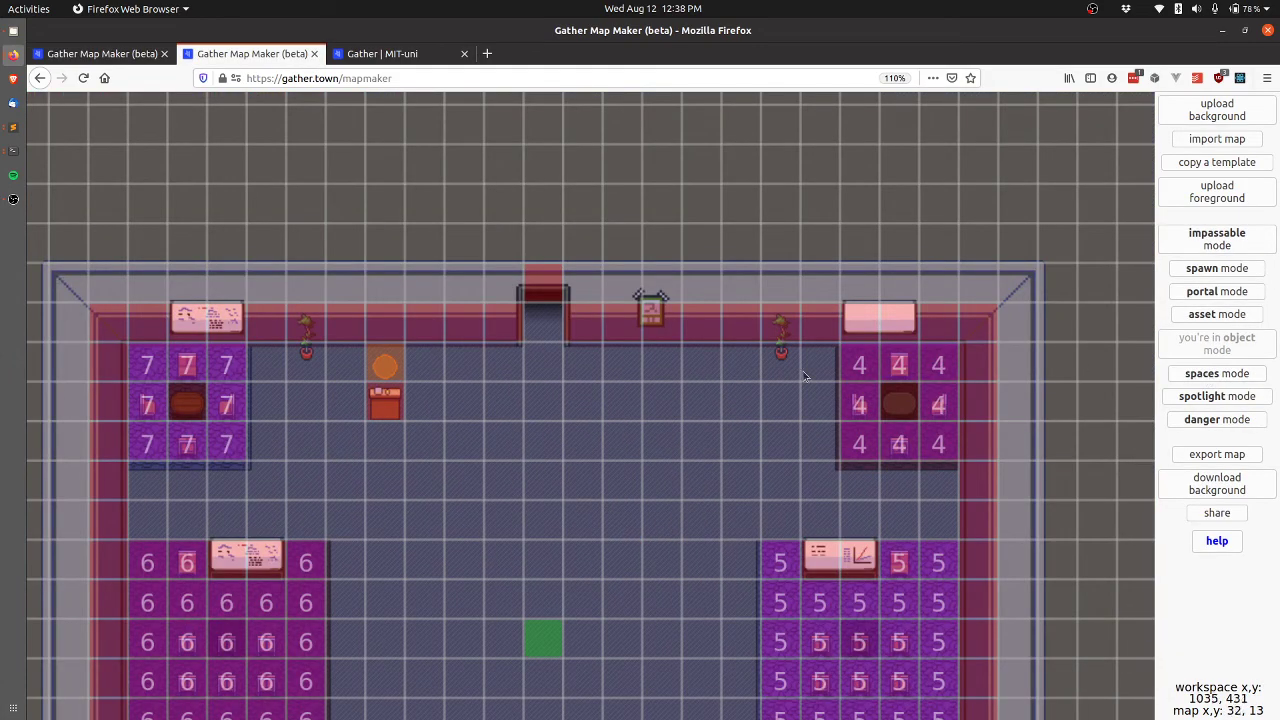
click(1217, 291)
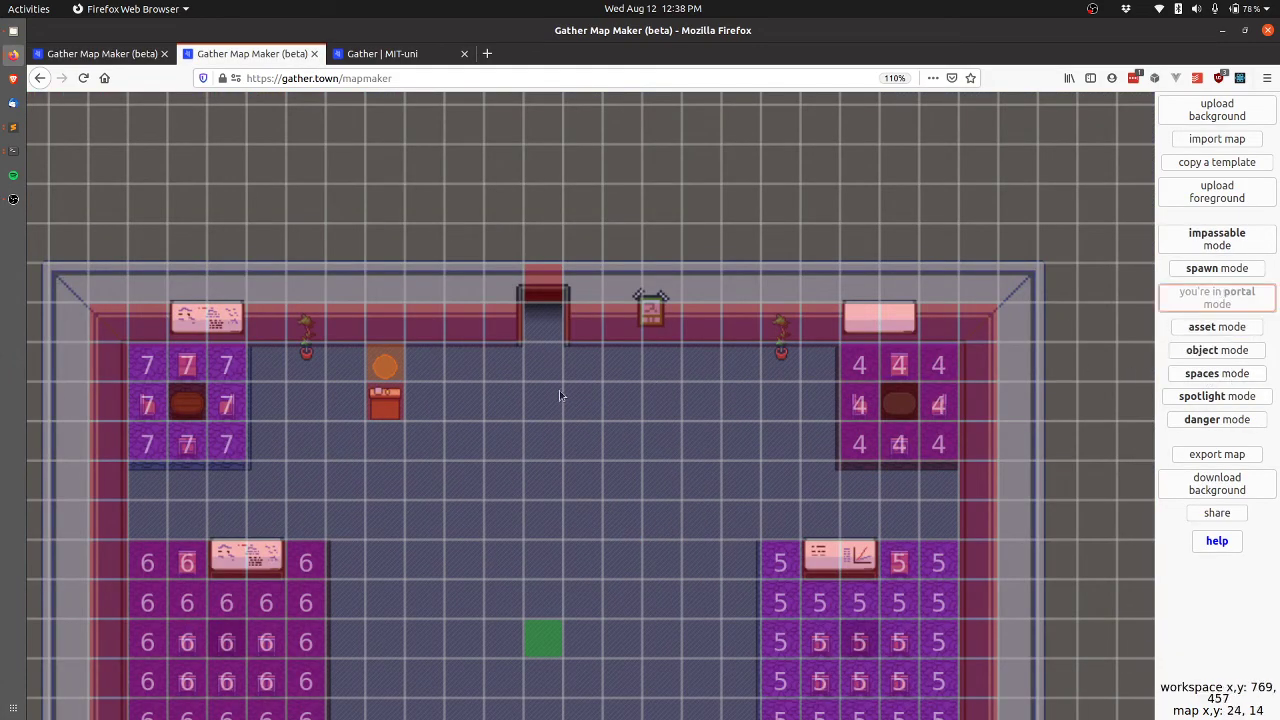
click(543, 322)
double_click(659, 551)
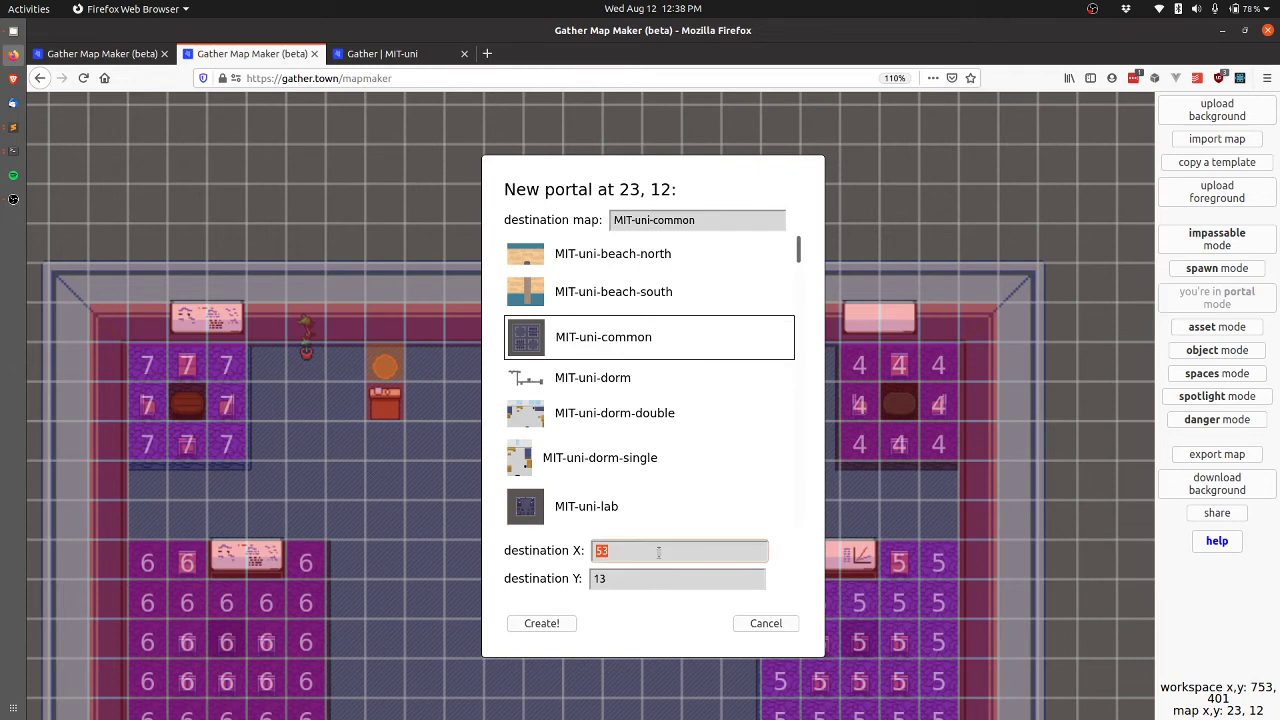
text(45)
key(Tab)
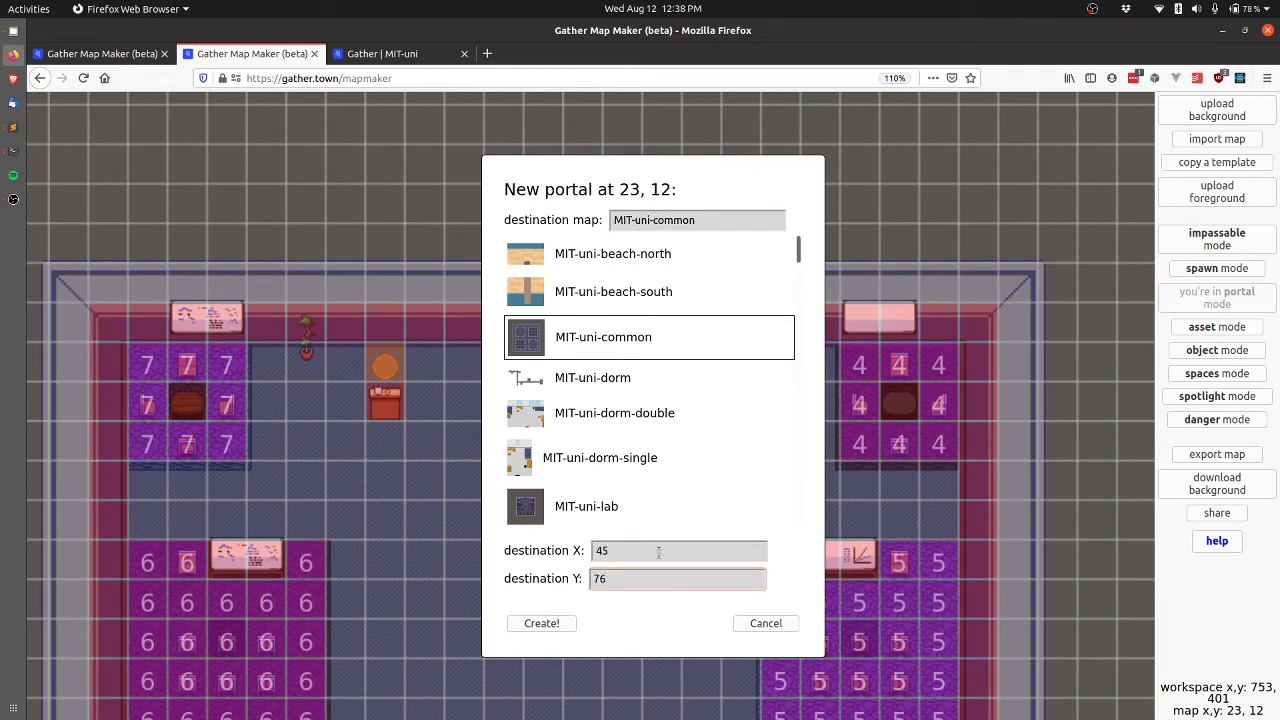
click(543, 623)
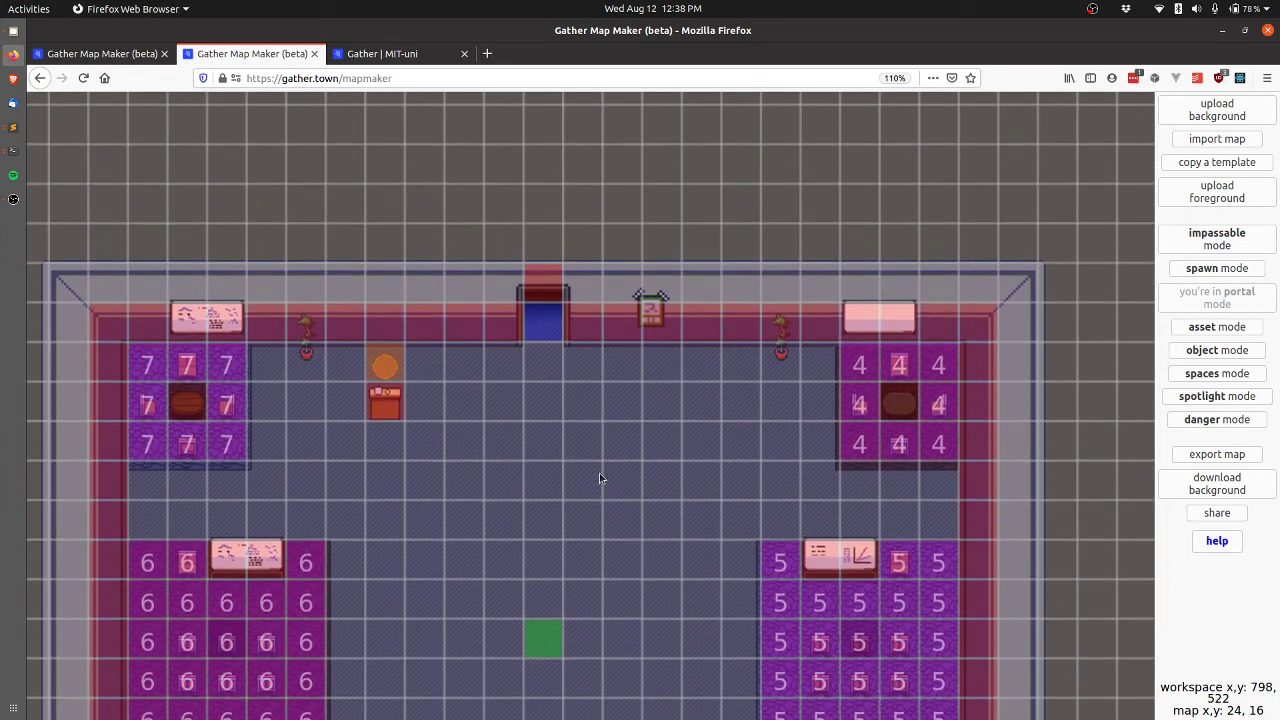
Remove the lab doorway portal and recreate it at 23, 12 with MIT-uni-common, X 45 and Y 76 as destination
scroll(601, 475, down, 1)
scroll(602, 476, up, 1)
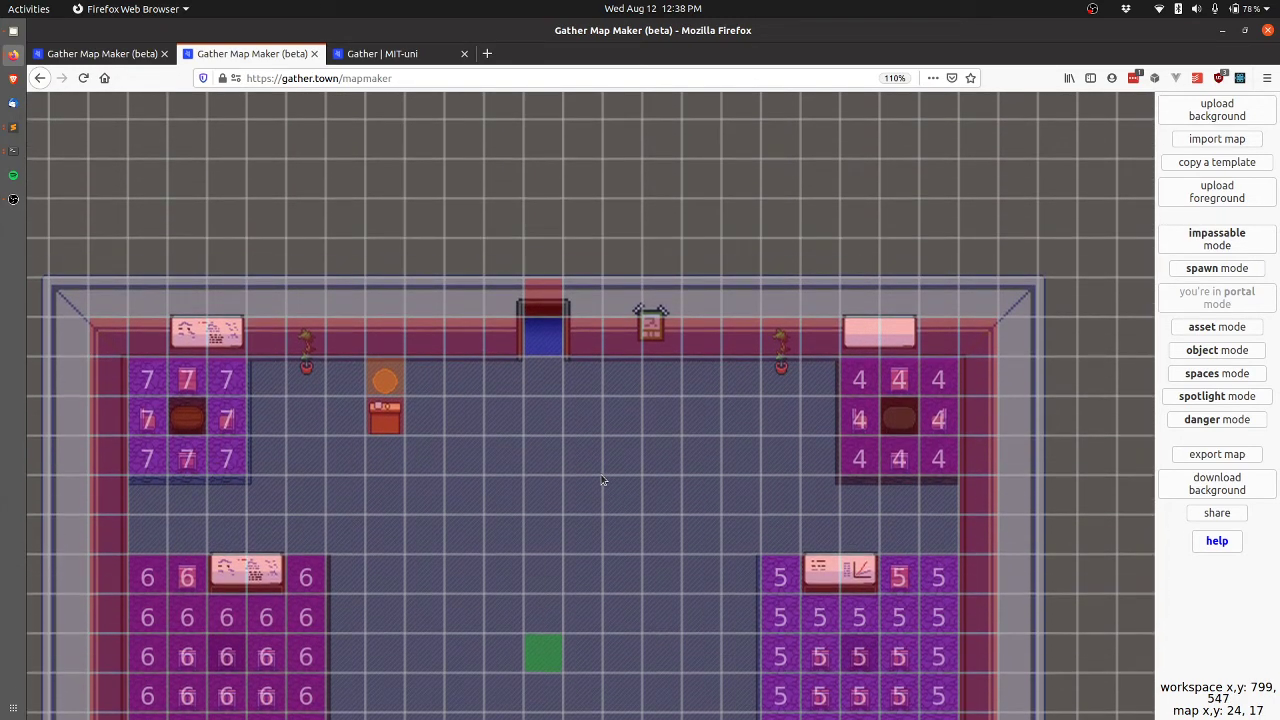
click(542, 338)
click(540, 360)
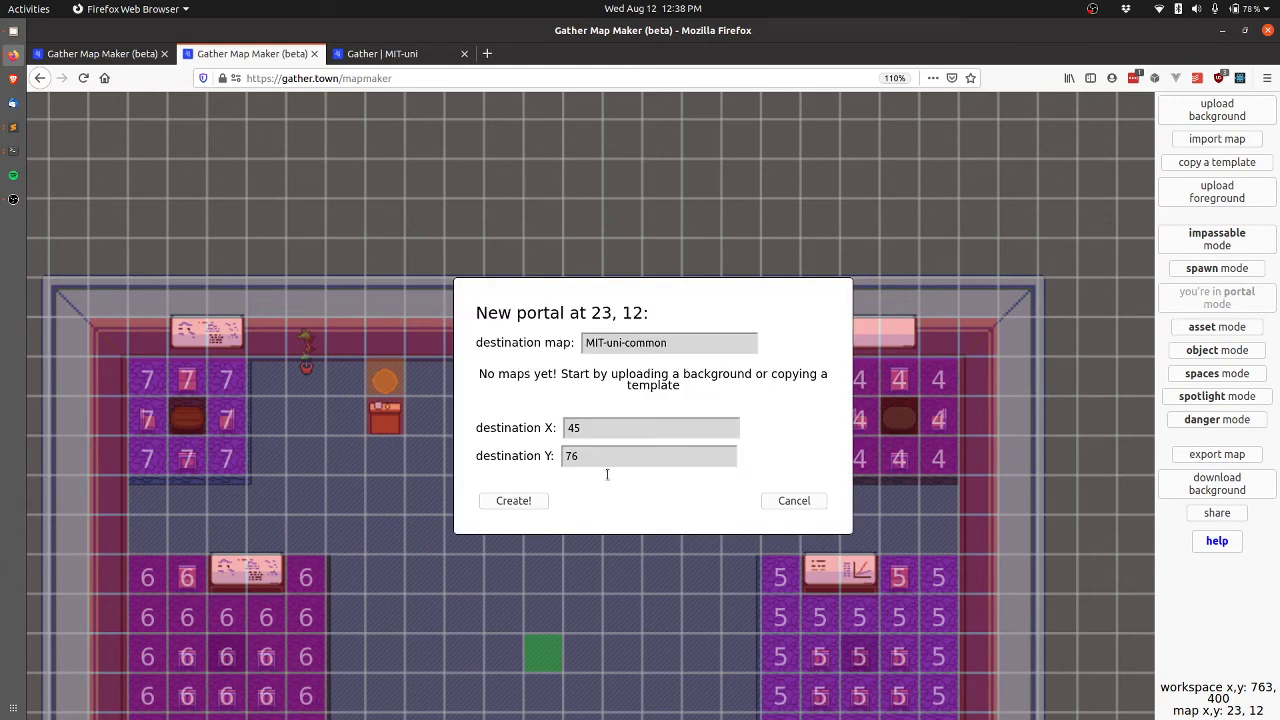
click(621, 377)
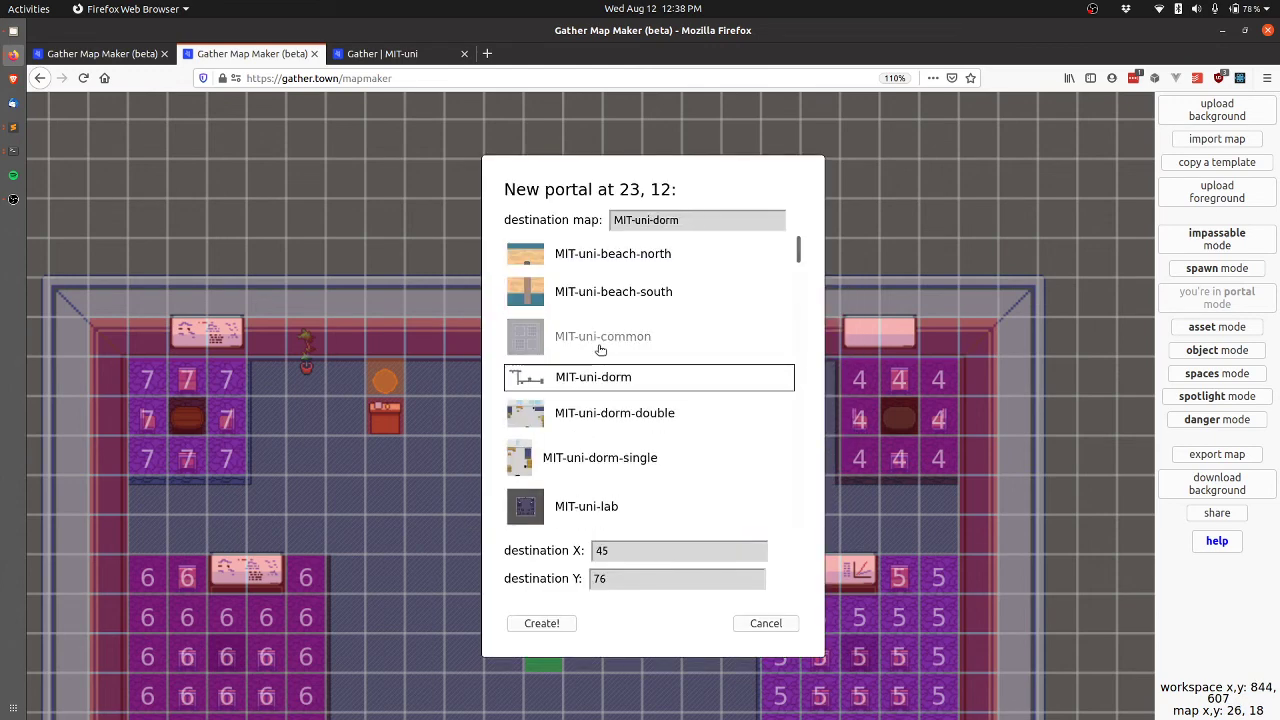
click(520, 340)
click(540, 624)
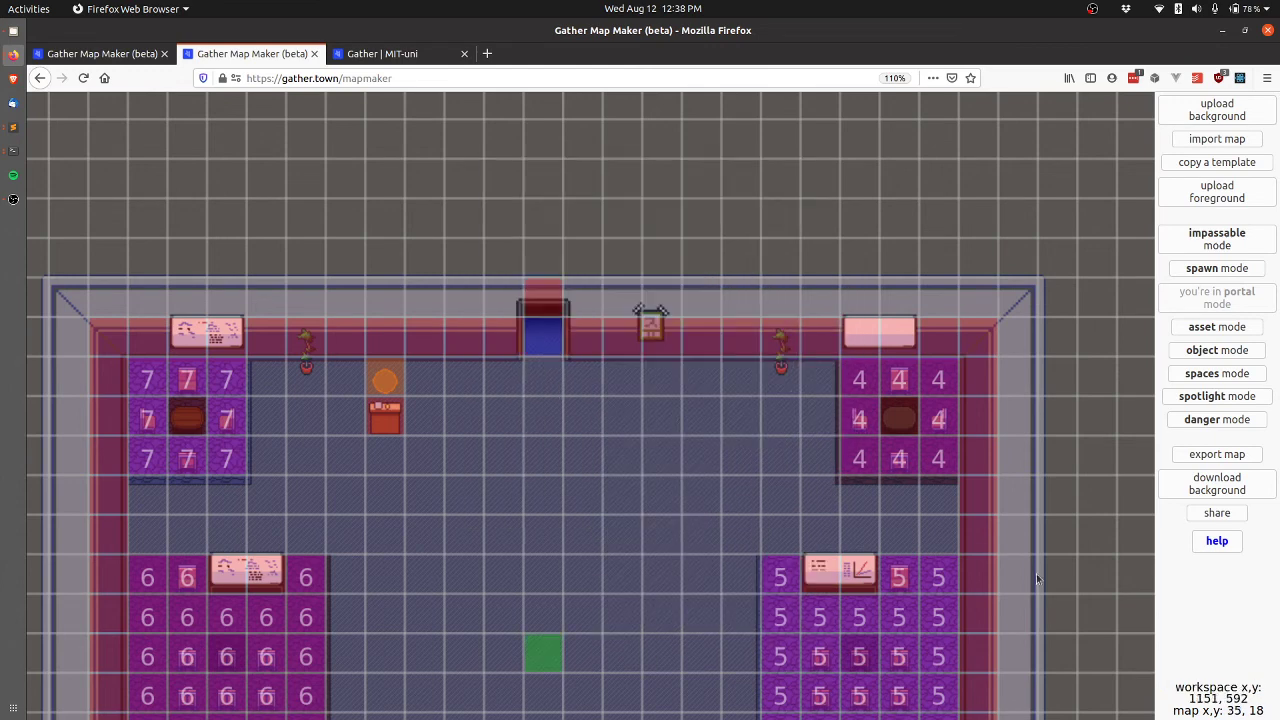
Export the lab map as an update of the existing MIT-uni-lab map
click(1224, 458)
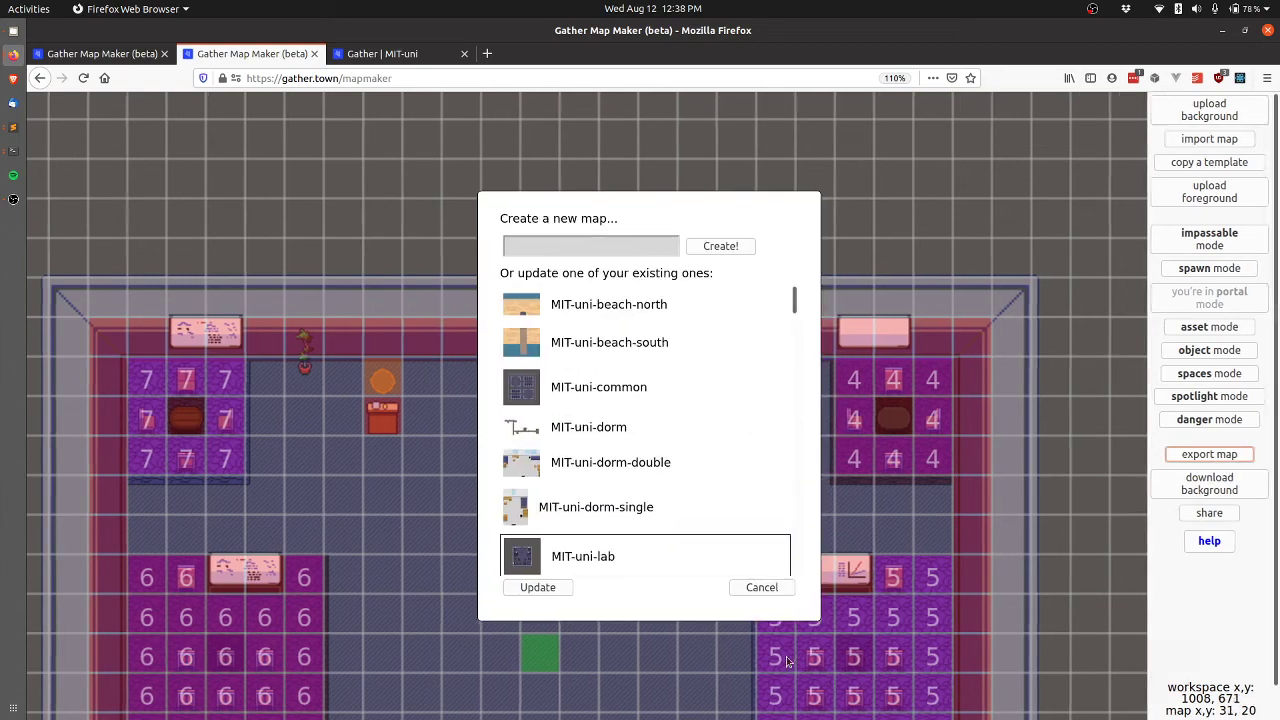
click(542, 588)
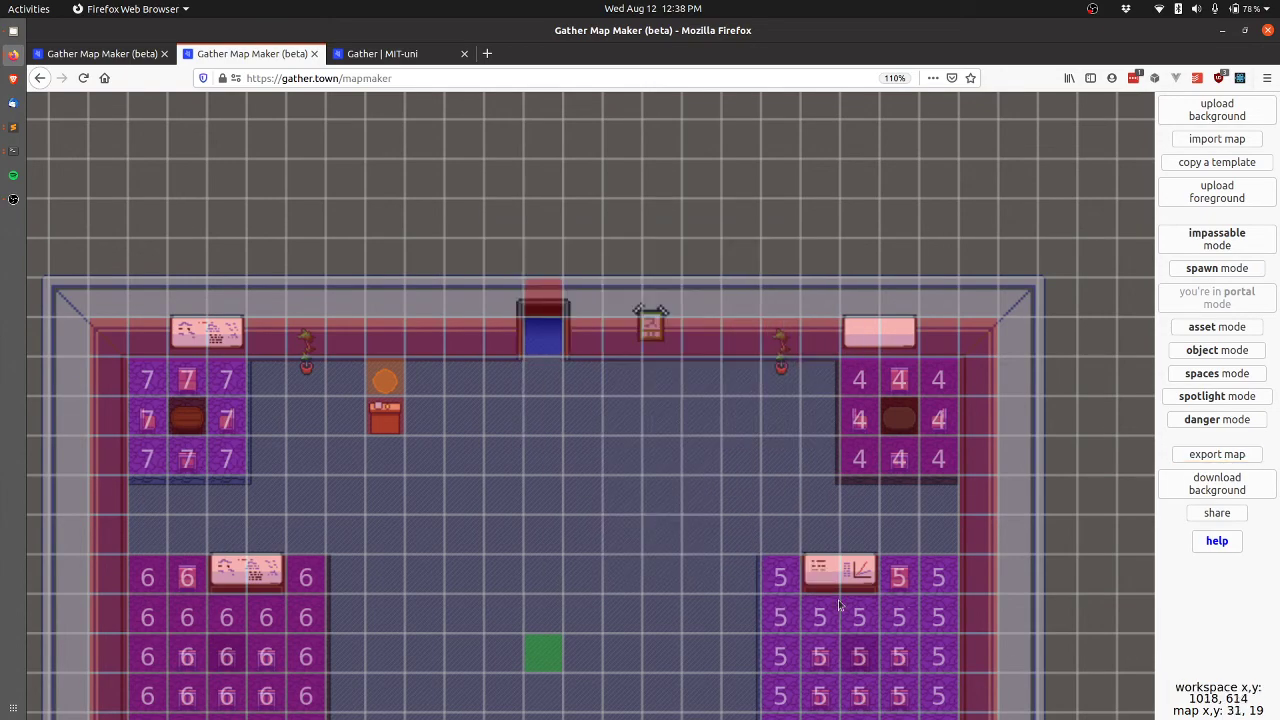
Switch to the MIT-uni space tab and test the lab link by walking the avatar down through the new southern door
key(ctrl+Tab)
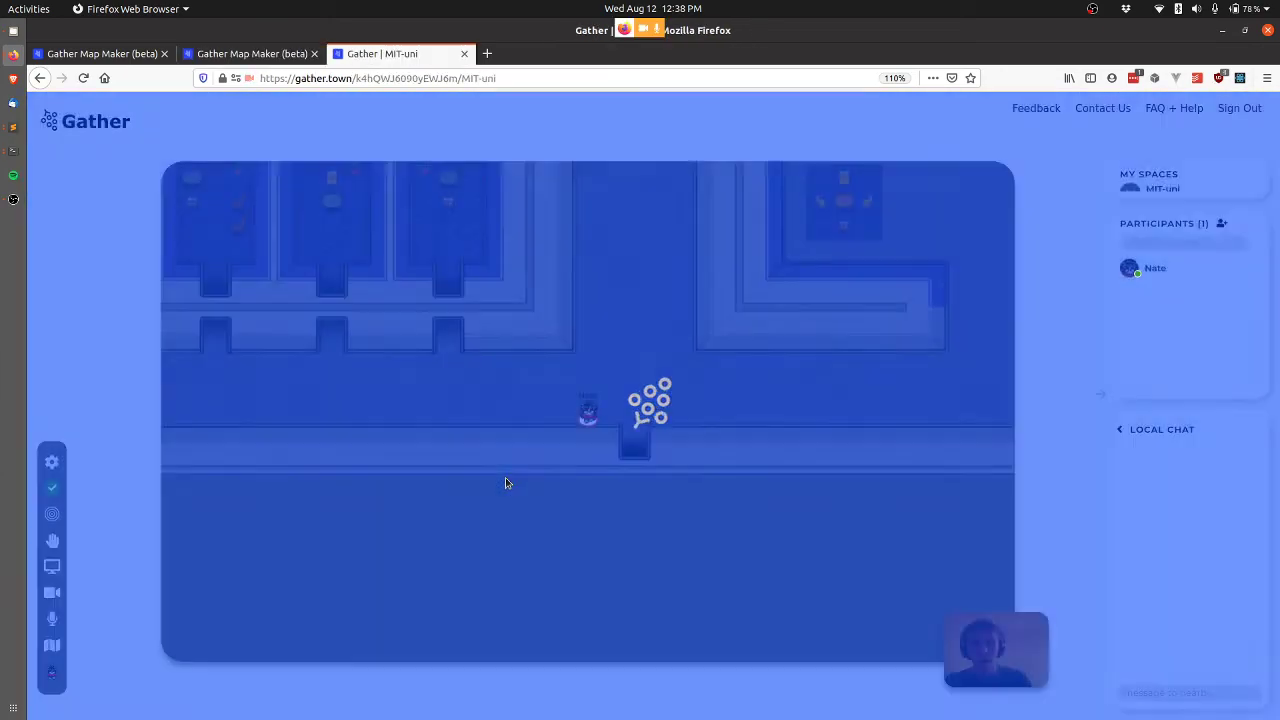
key(Up)
key(Right)
key(Right)
key(Up)
key(Up)
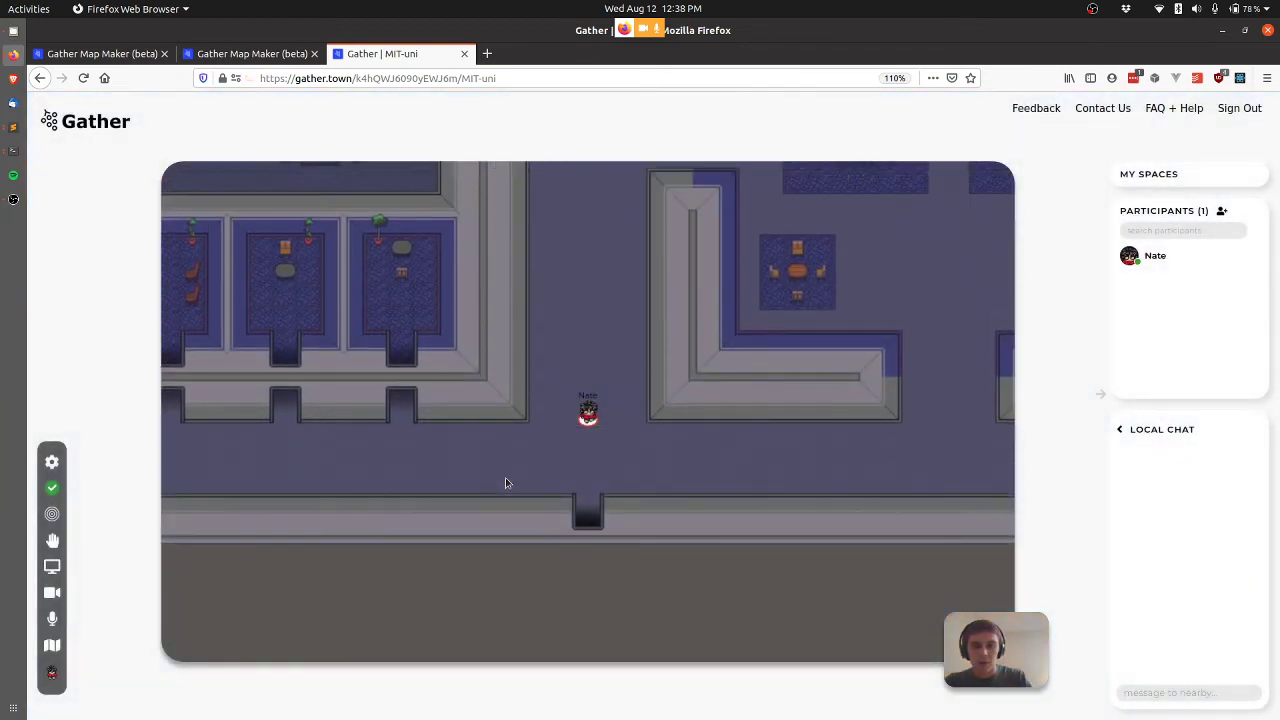
key(Down)
key(Down)
key(Down)
key(Down)
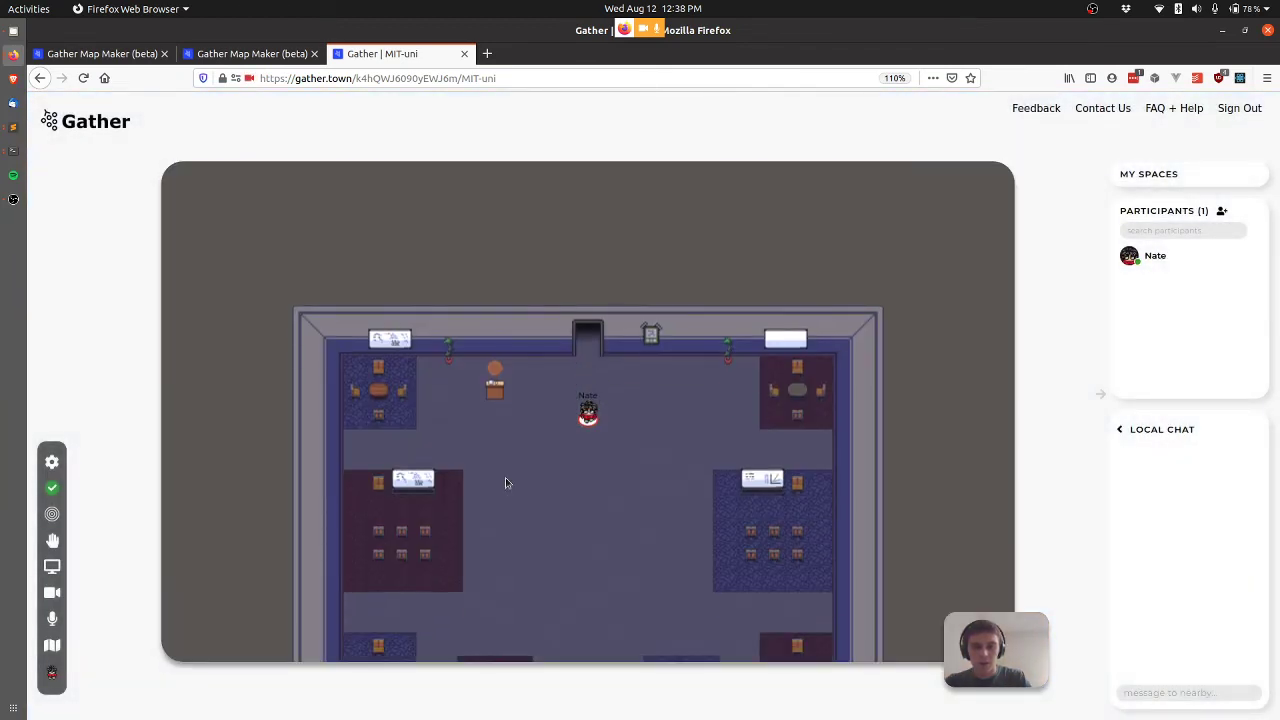
Walk the avatar around the northern end of the lab, passing over the spotlight square beside the podium
key(Down)
key(Down)
key(Down)
key(Up)
key(Up)
key(Up)
key(Up)
key(Left)
key(Left)
key(Left)
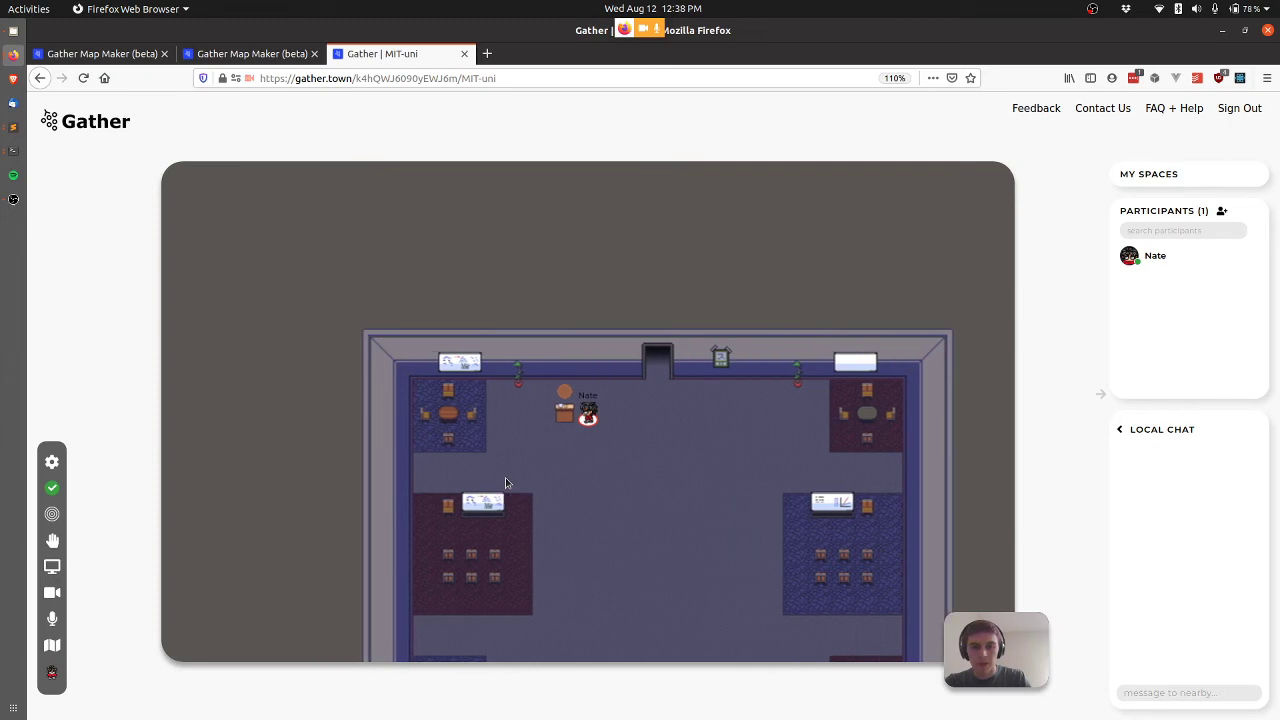
key(Up)
key(Right)
key(Right)
key(Right)
key(Right)
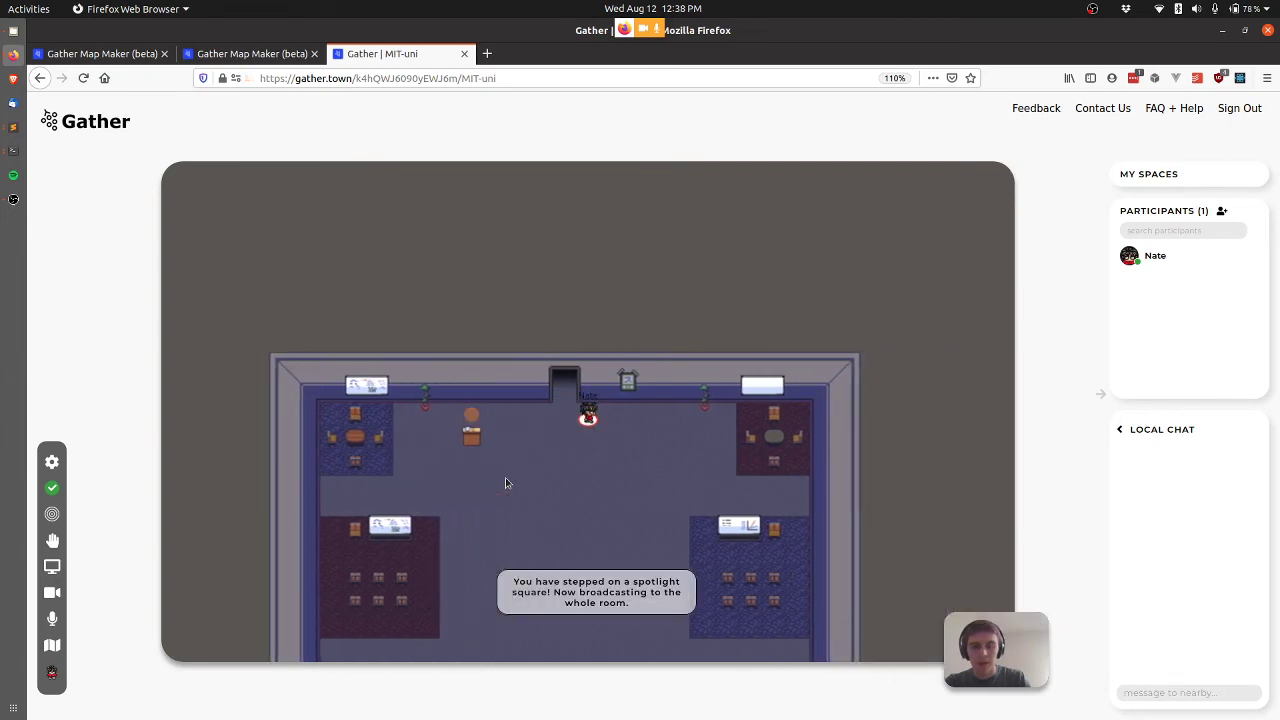
Test the portals both ways by walking north through the lab doorway into the common building and back down into the lab
key(Left)
key(Left)
key(Right)
key(Up)
key(Up)
key(Up)
key(Up)
key(Down)
key(Down)
key(Down)
key(Down)
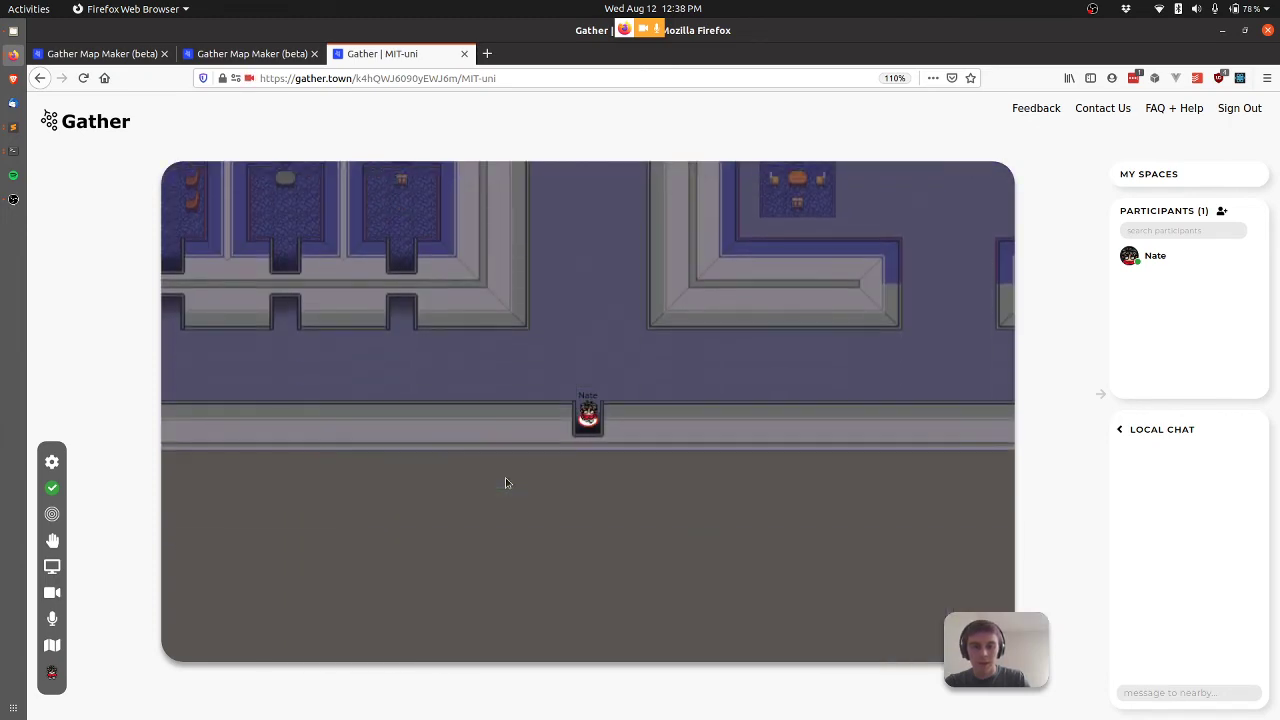
key(Down)
key(Down)
key(Down)
key(Down)
Walk the avatar to the small table in the lab's northwest corner and open its shared whiteboard
key(Left)
key(Left)
key(Left)
key(Left)
key(Left)
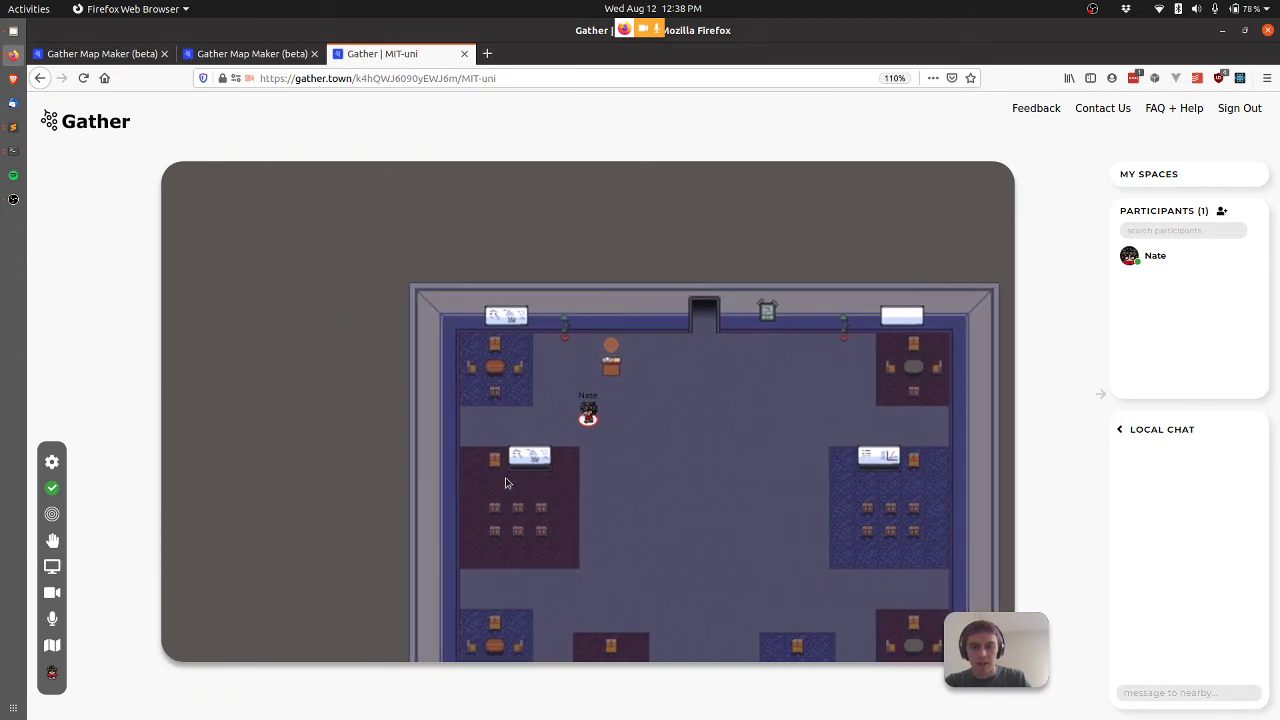
key(Up)
key(Left)
key(Left)
key(Left)
key(Left)
key(Left)
key(Up)
key(Up)
key(Right)
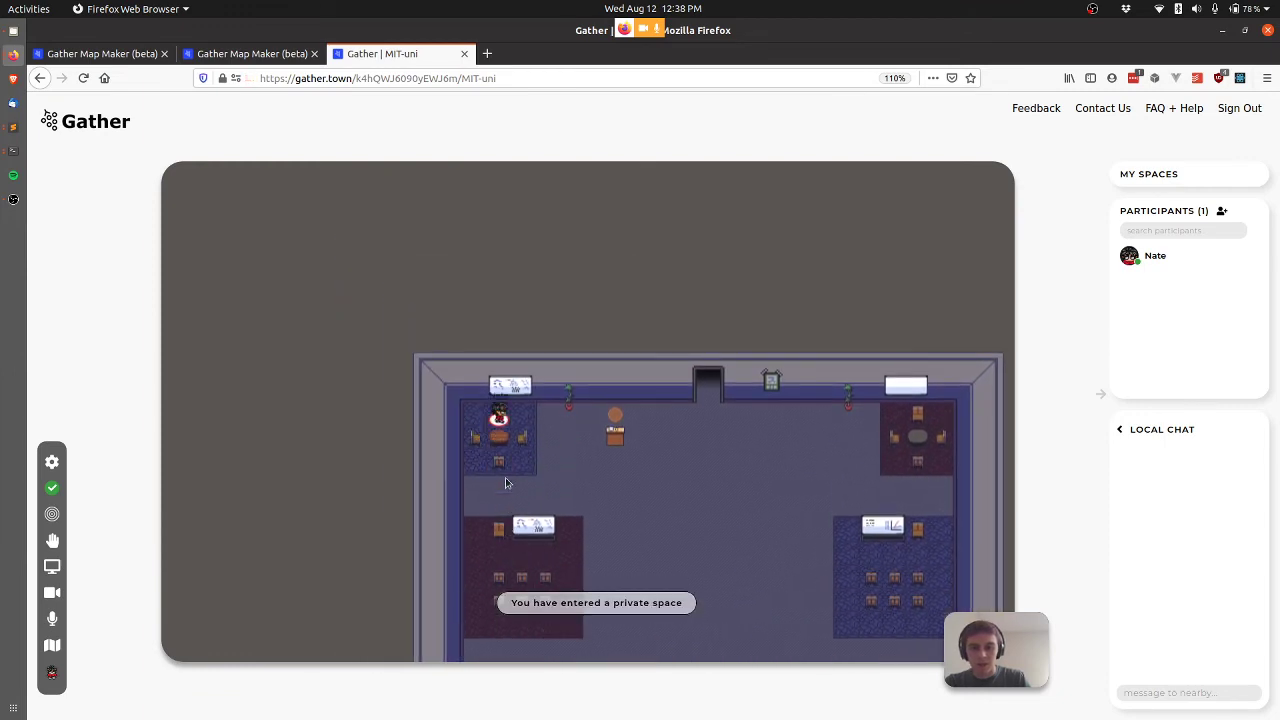
key(Down)
key(Right)
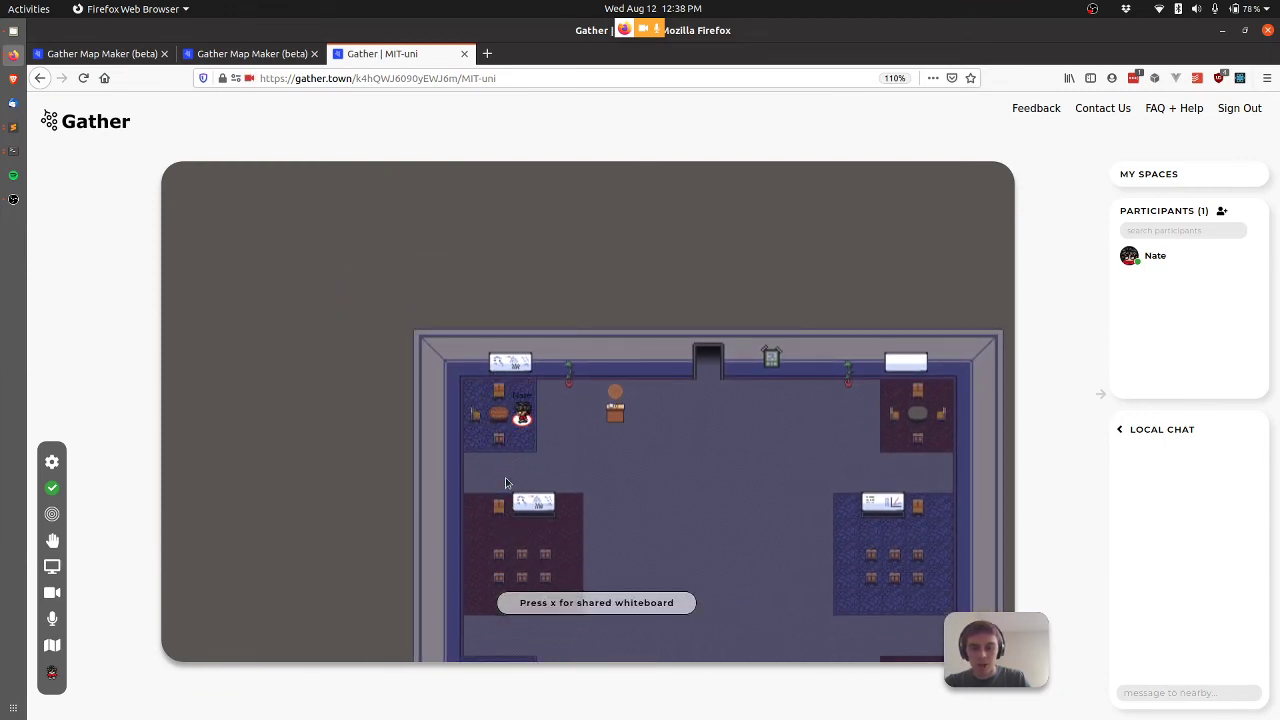
key(x)
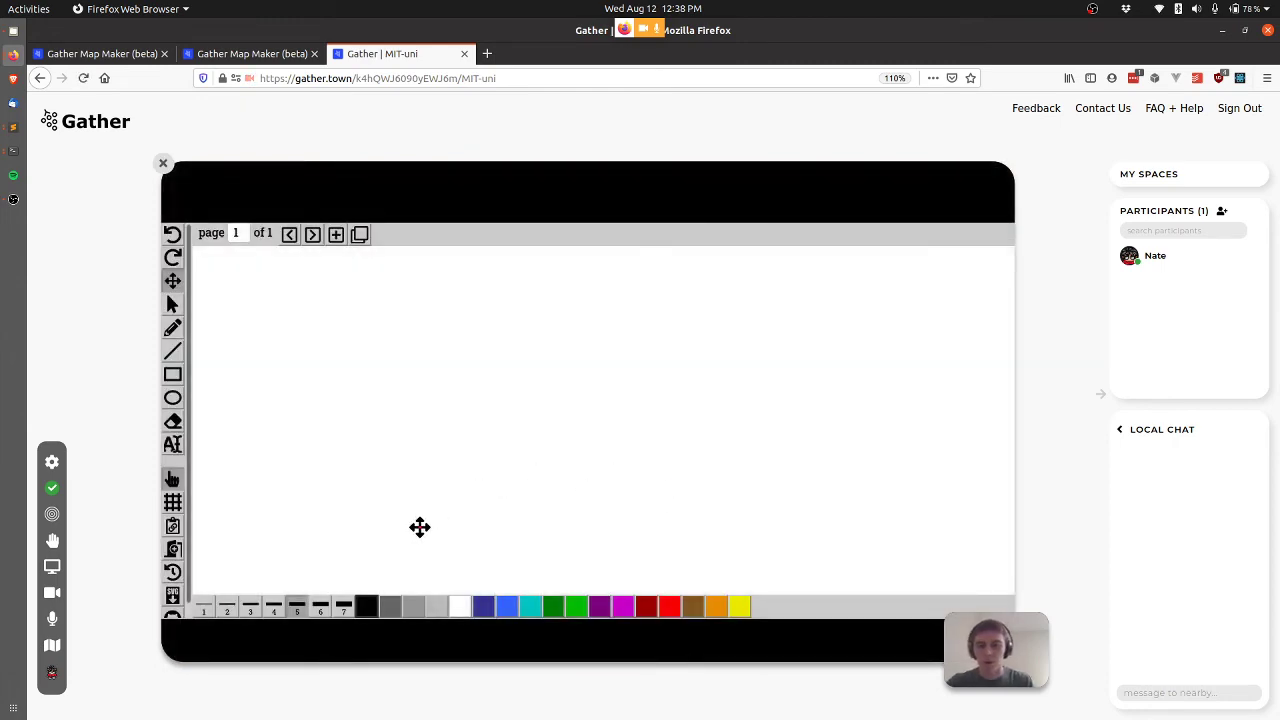
Draw a black freehand figure of two loops on the whiteboard, plus two orange curves beside it
click(172, 328)
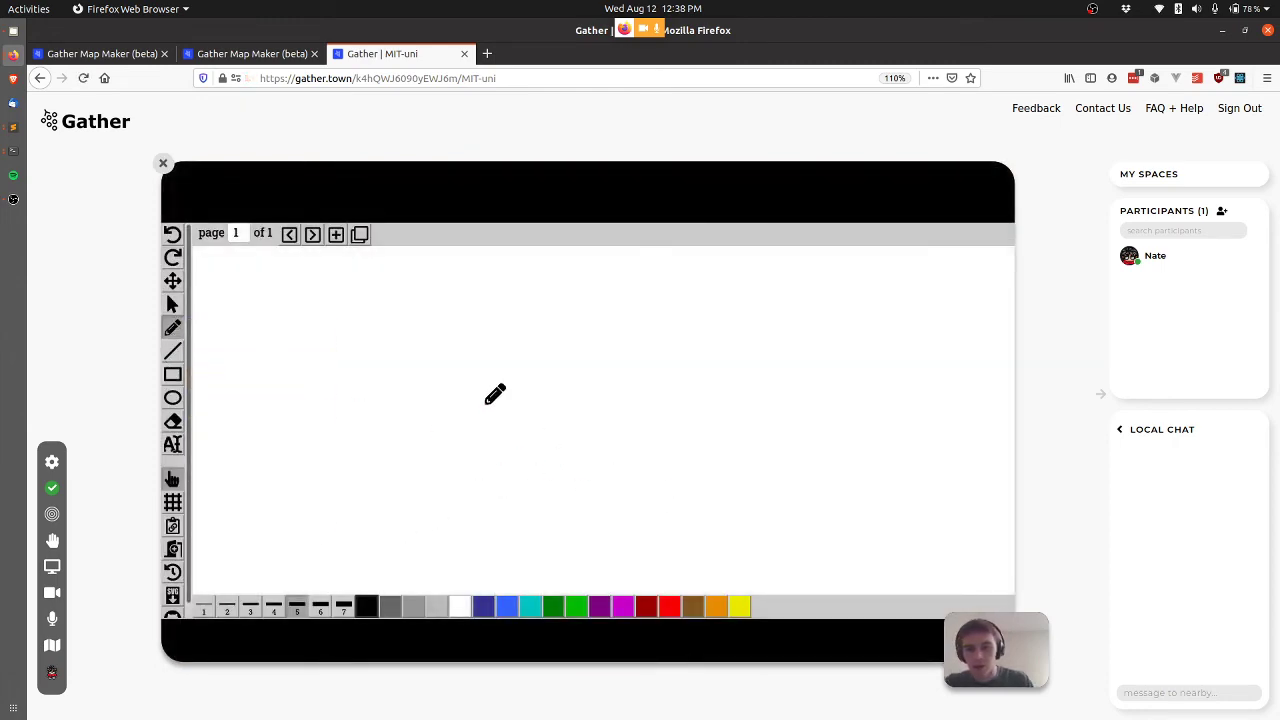
mouse_move(365, 343)
mouse_down()
mouse_move(549, 377)
mouse_move(583, 366)
mouse_move(385, 316)
mouse_up()
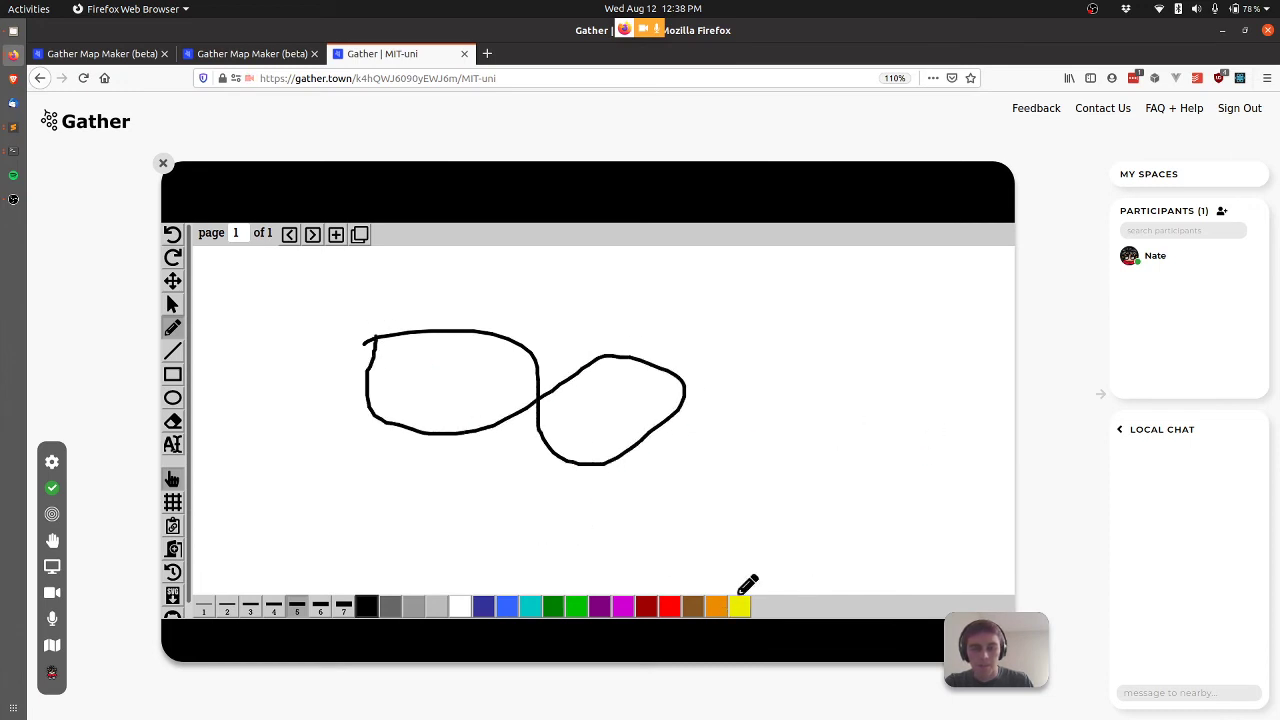
click(716, 606)
mouse_move(770, 310)
mouse_down()
mouse_move(752, 432)
mouse_move(768, 462)
mouse_up()
drag(840, 314, 907, 520)
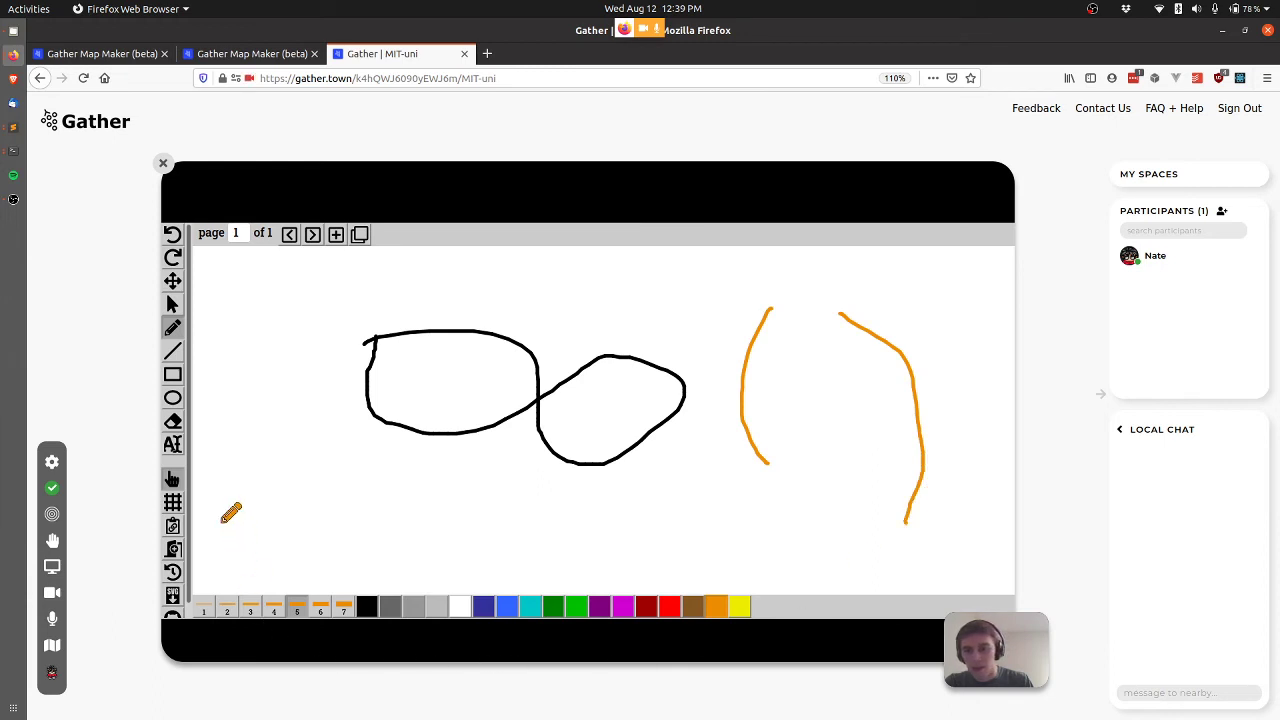
Add the text "hello" beneath the black loops in size 33 and light blue
click(172, 444)
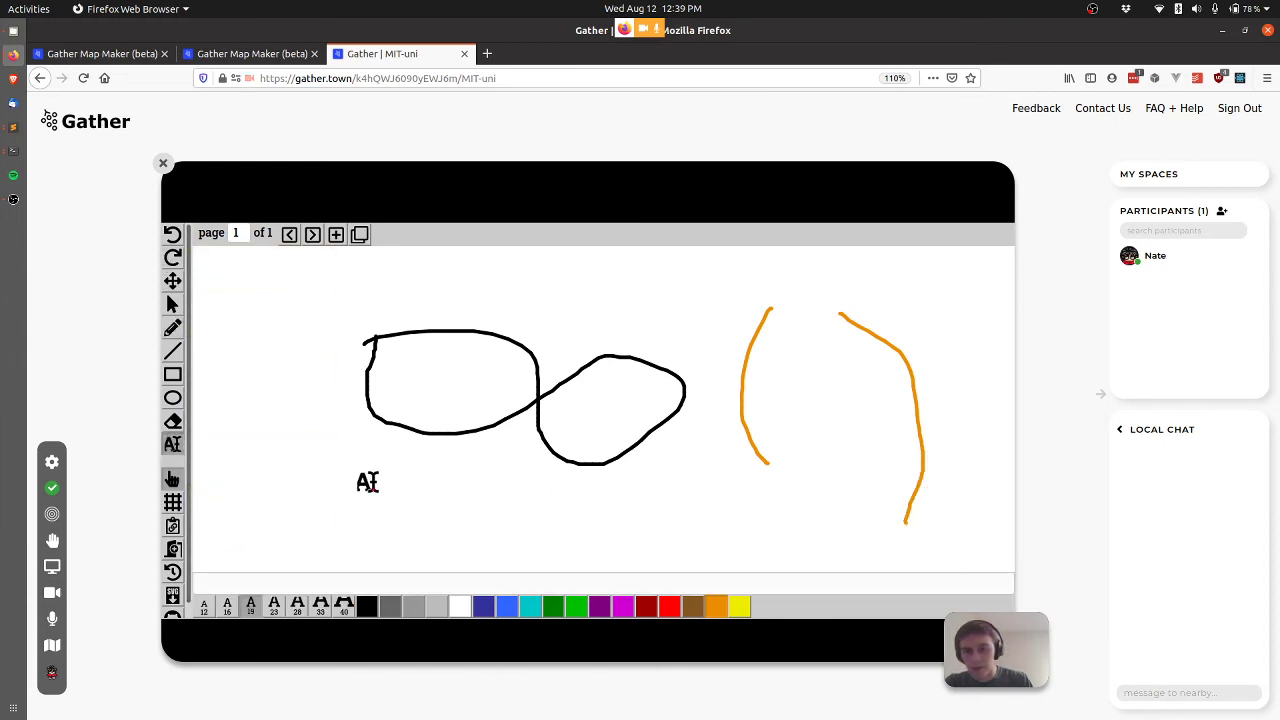
click(370, 482)
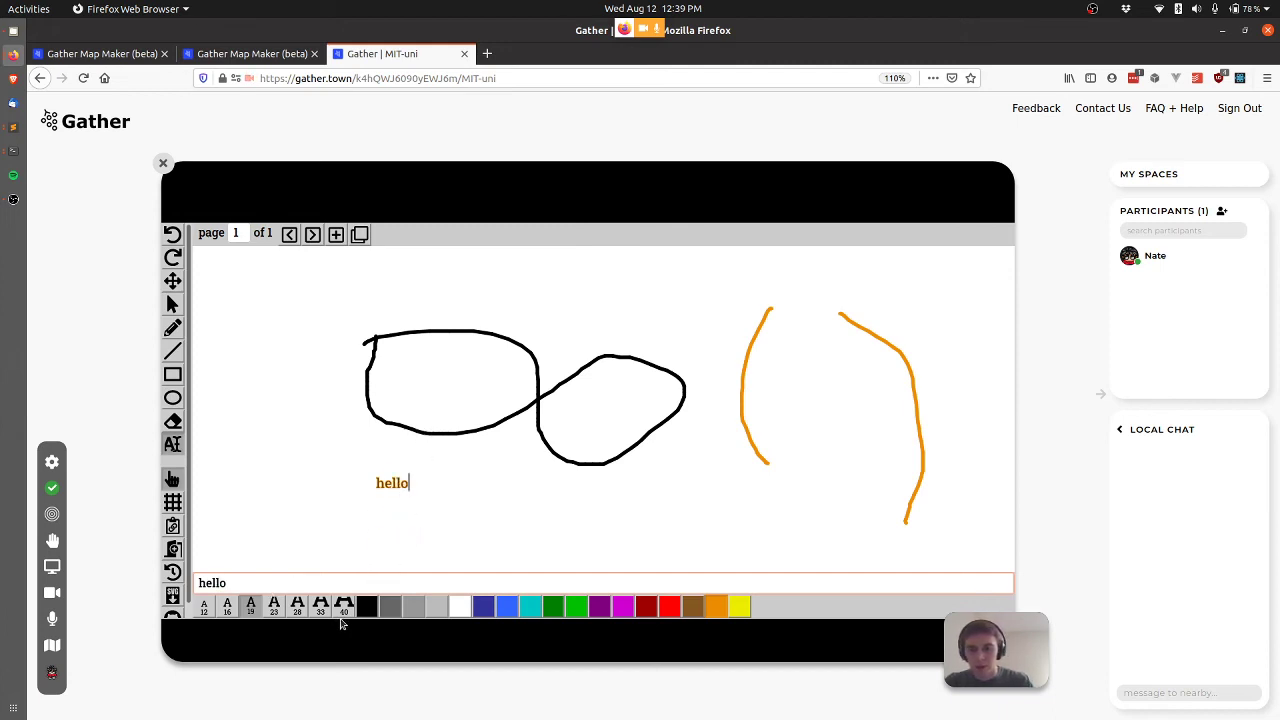
click(343, 607)
click(320, 607)
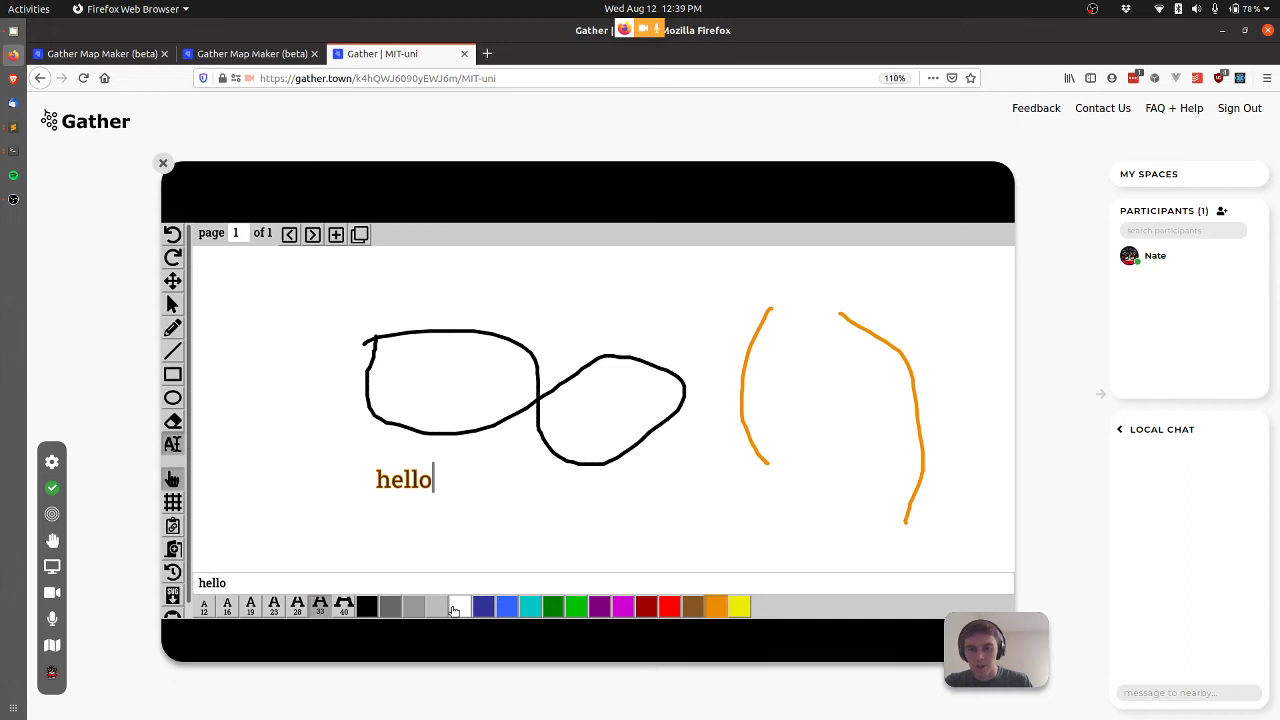
click(516, 606)
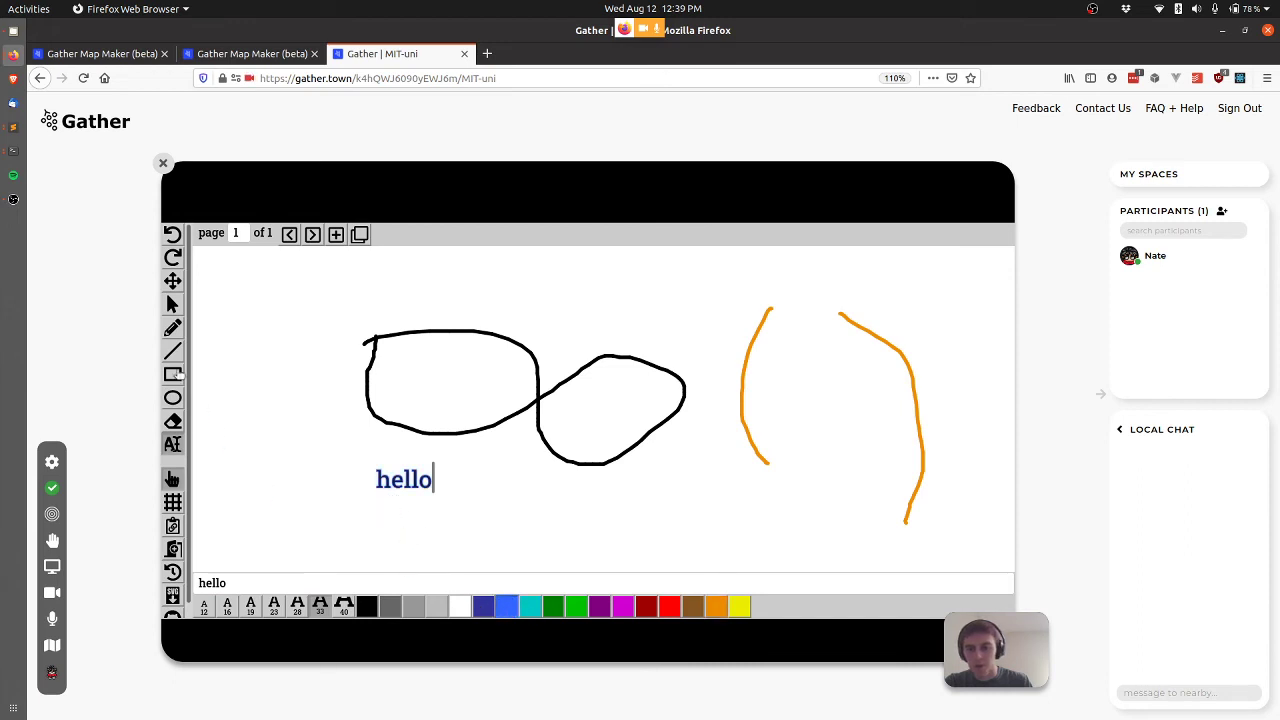
Underline "hello" with a straight green line and close the whiteboard
click(172, 350)
drag(336, 467, 356, 450)
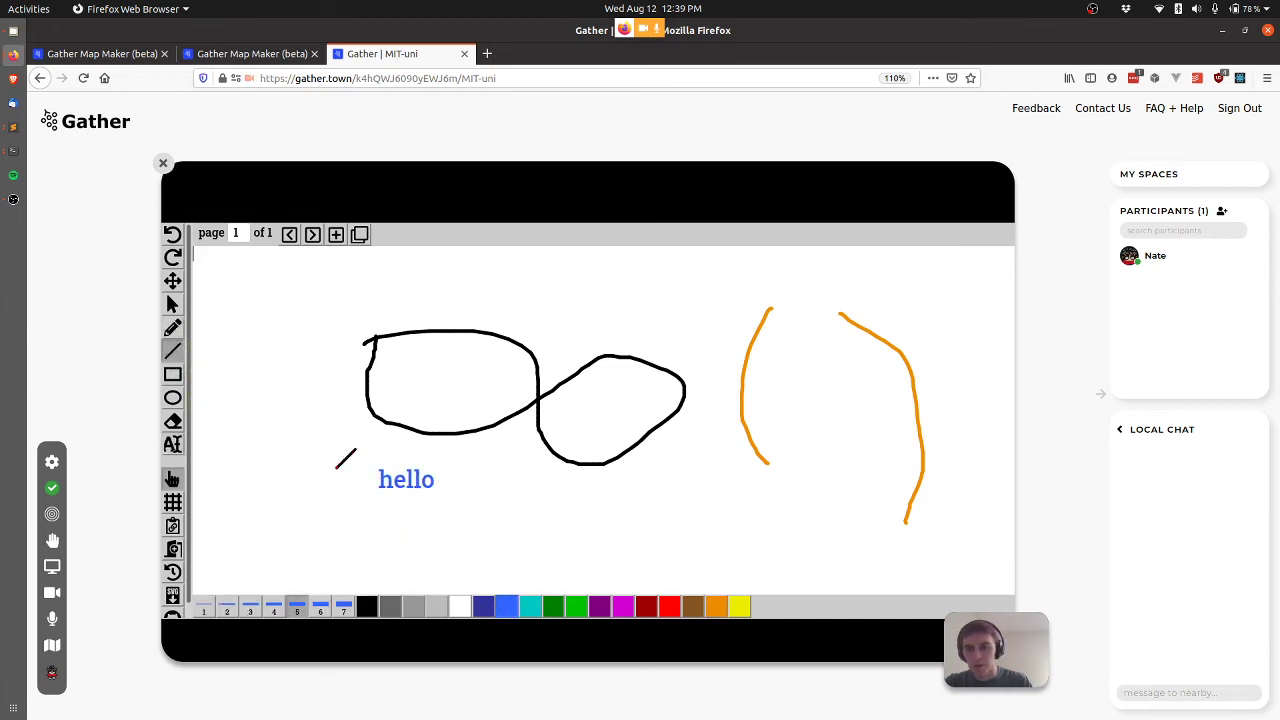
click(555, 607)
mouse_move(342, 506)
mouse_down()
mouse_move(361, 489)
mouse_move(458, 503)
mouse_up()
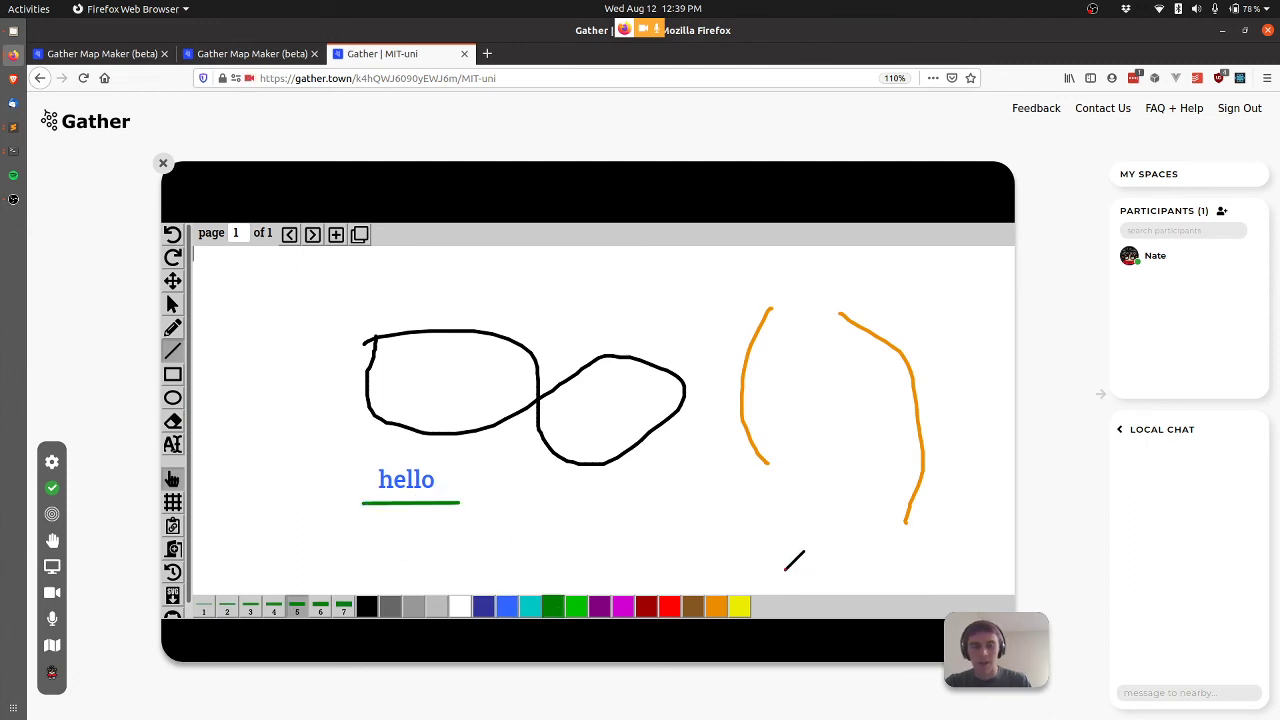
click(163, 164)
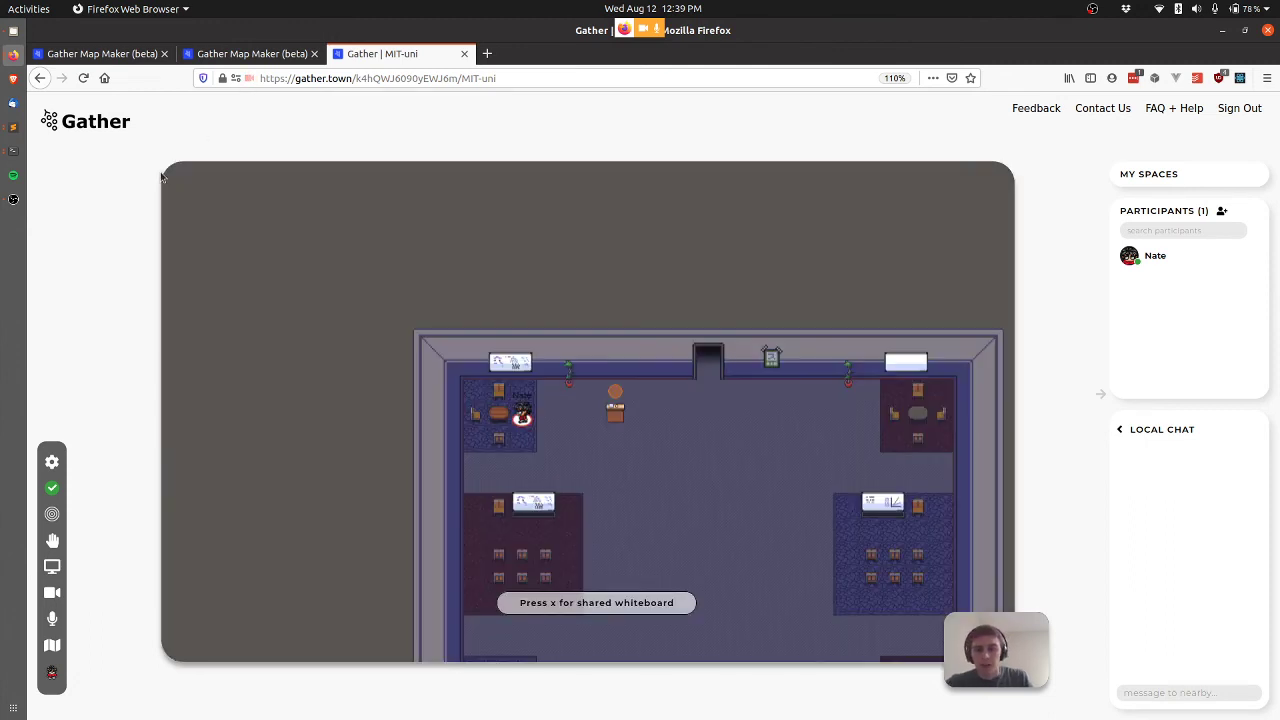
Walk the avatar toward the group area below and back to the northwest table, briefly reopening its shared whiteboard
key(Right)
key(Right)
key(Down)
key(Down)
key(Down)
key(Down)
key(Up)
key(Up)
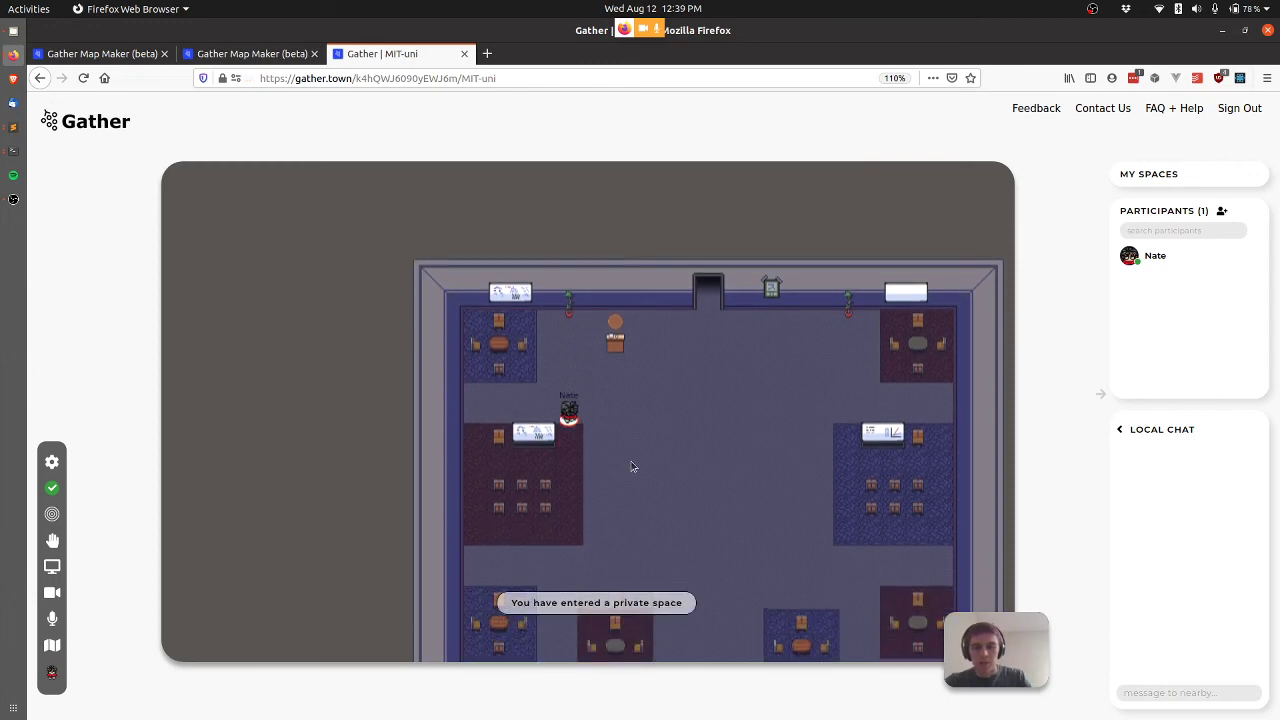
key(Left)
key(Left)
key(Up)
key(Down)
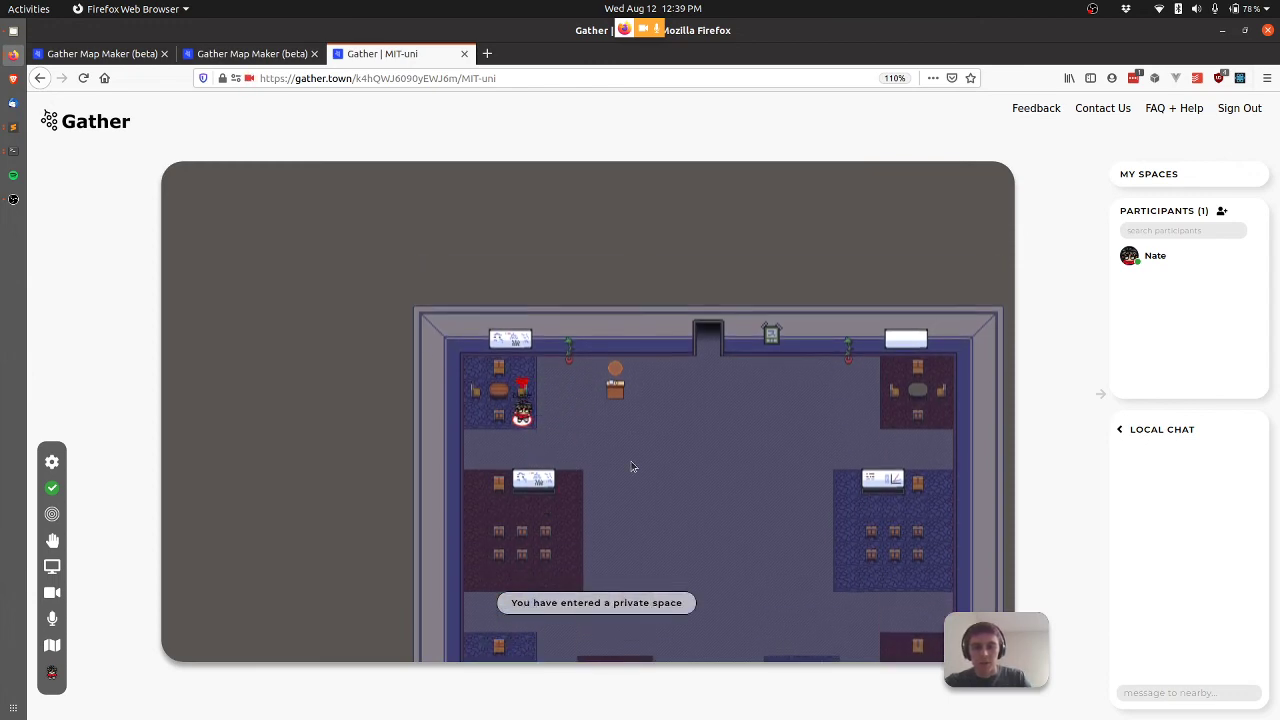
key(x)
key(x)
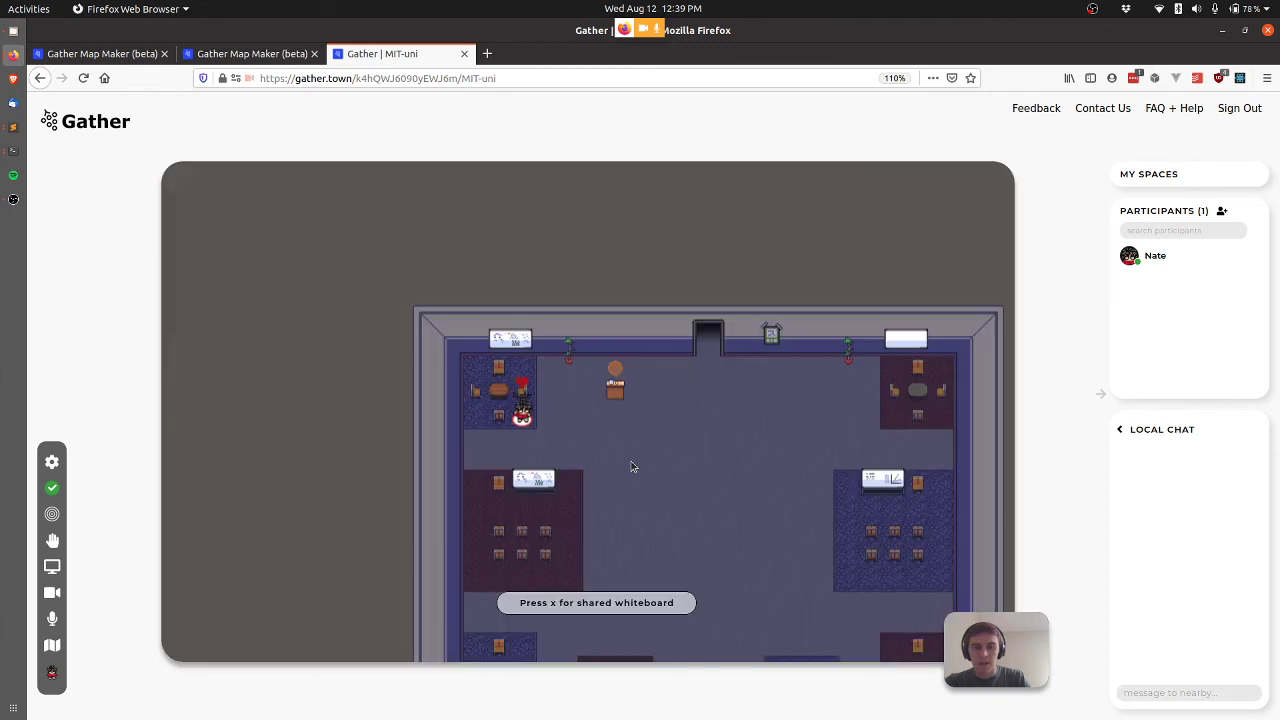
Walk the avatar into the larger private space on the lab's west side and open its shared whiteboard
key(Right)
key(Right)
key(Down)
key(Down)
key(Left)
key(Left)
key(Down)
key(Down)
key(Down)
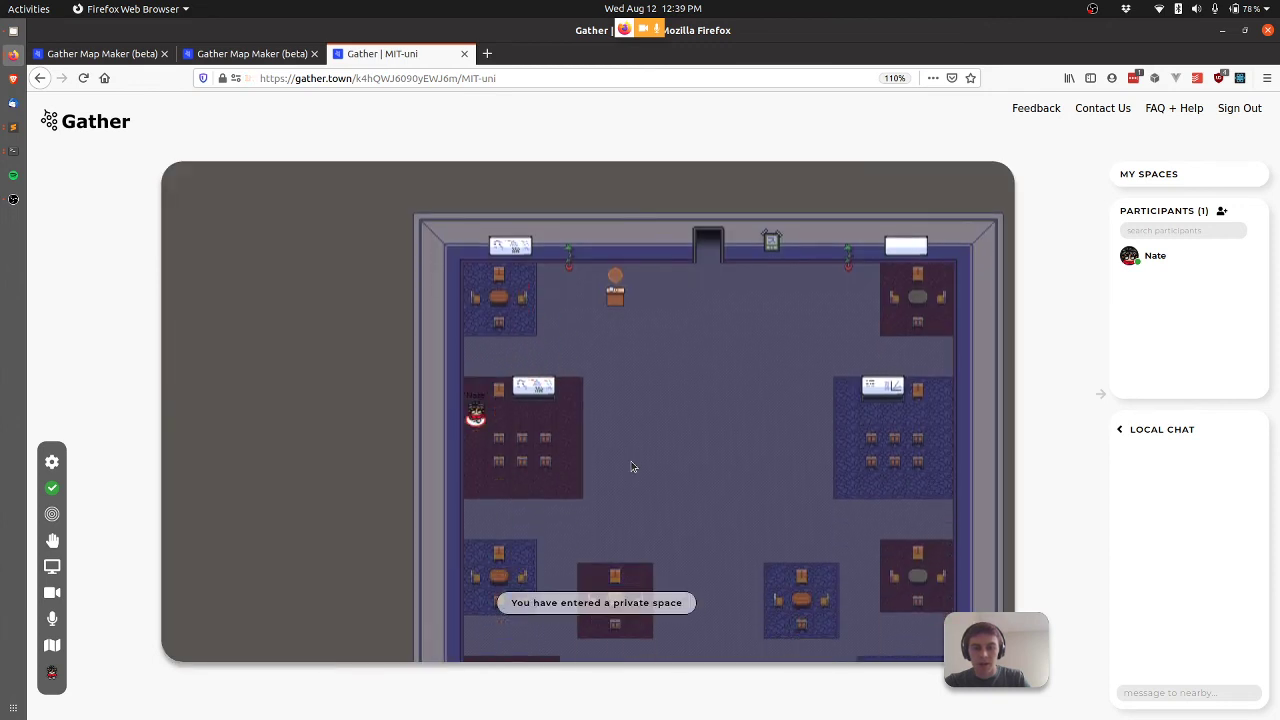
key(x)
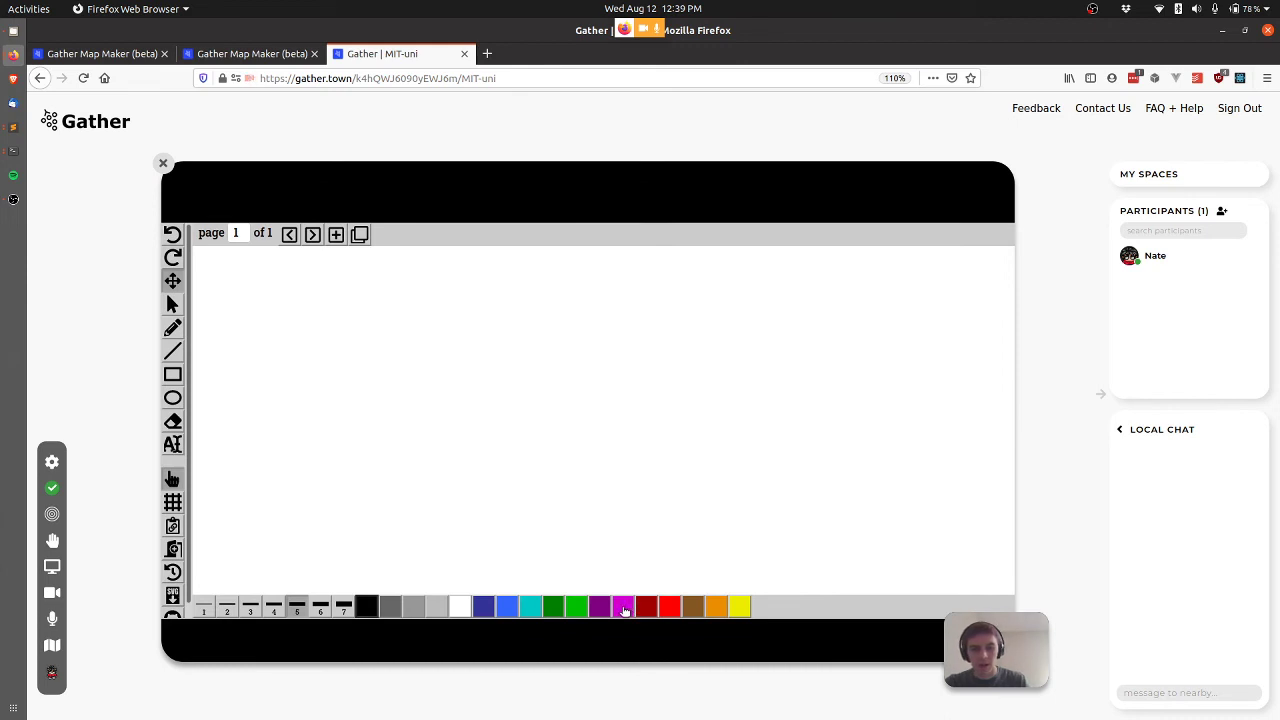
Draw a looping magenta freehand line across the blank whiteboard and close it
click(624, 607)
mouse_move(527, 331)
mouse_down()
mouse_move(537, 486)
mouse_move(911, 383)
mouse_move(315, 354)
mouse_up()
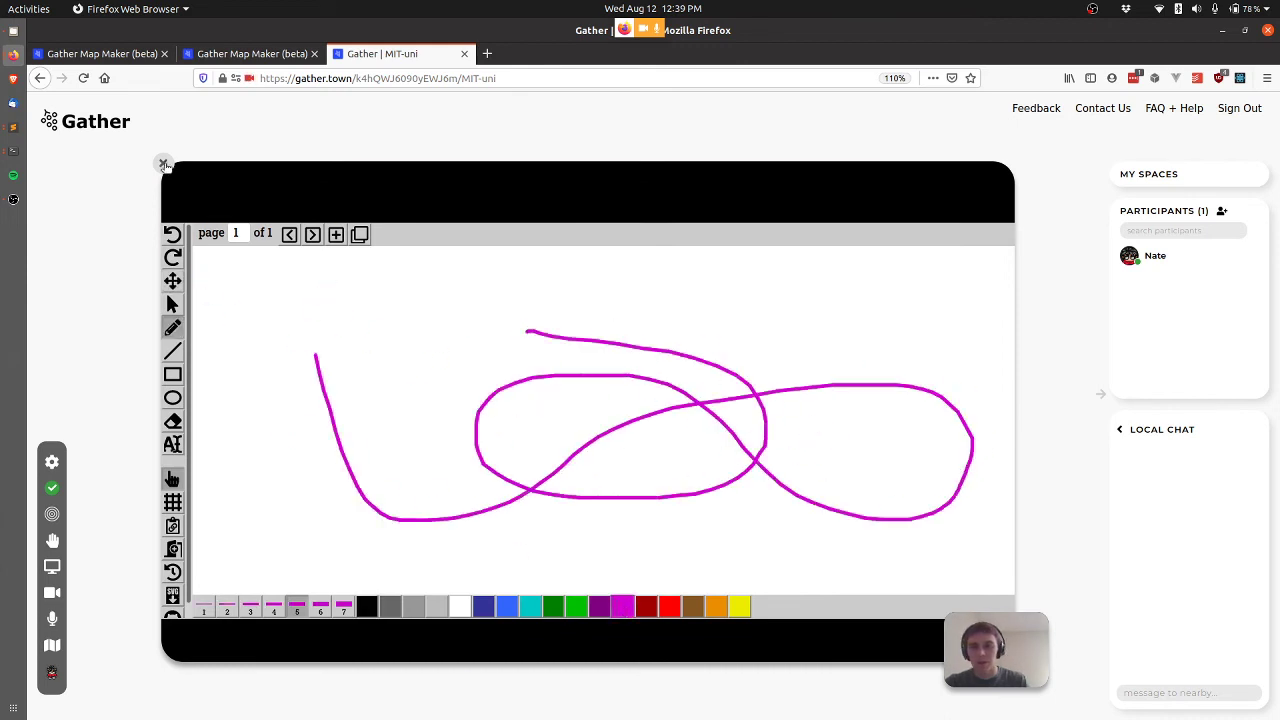
click(164, 164)
Walk the avatar to the large grey table in the lab's southwest corner, then open and close its whiteboard
key(Right)
key(Right)
key(Down)
key(Down)
key(Down)
key(Down)
key(Down)
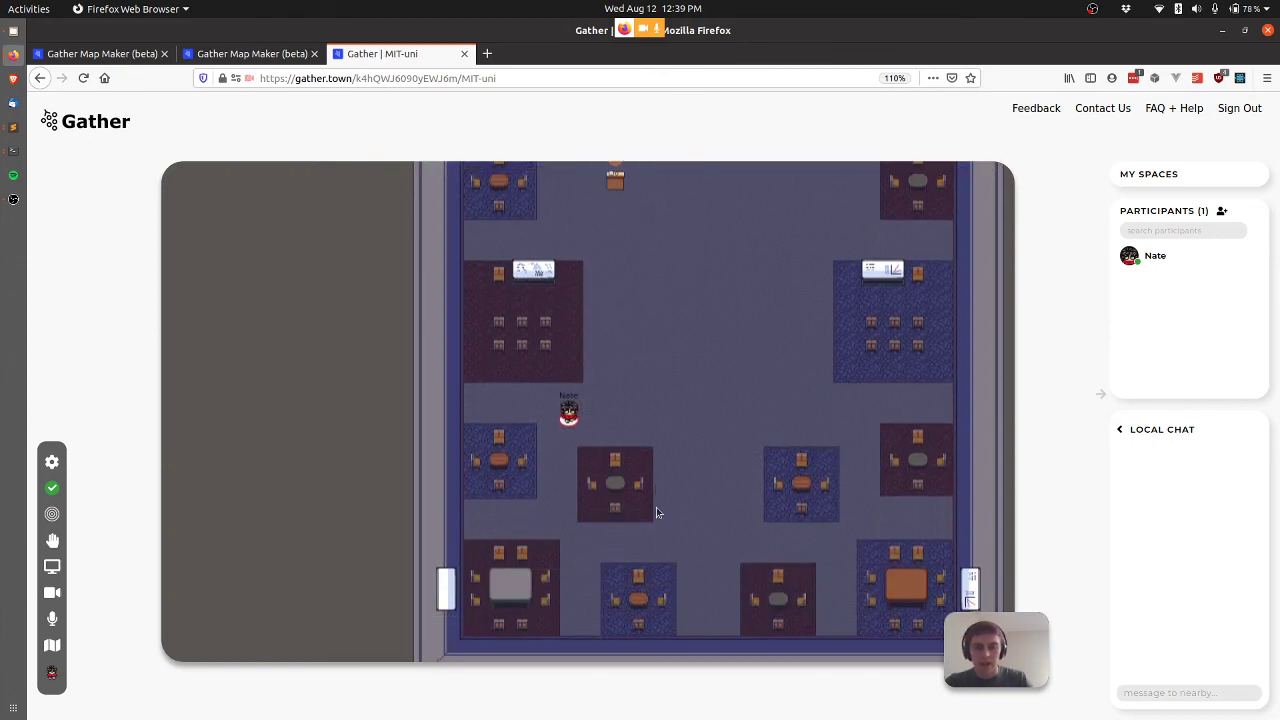
key(Down)
key(Right)
key(Right)
key(Down)
key(Left)
key(Left)
key(Down)
key(Down)
key(Down)
key(Left)
key(Left)
key(Left)
key(Down)
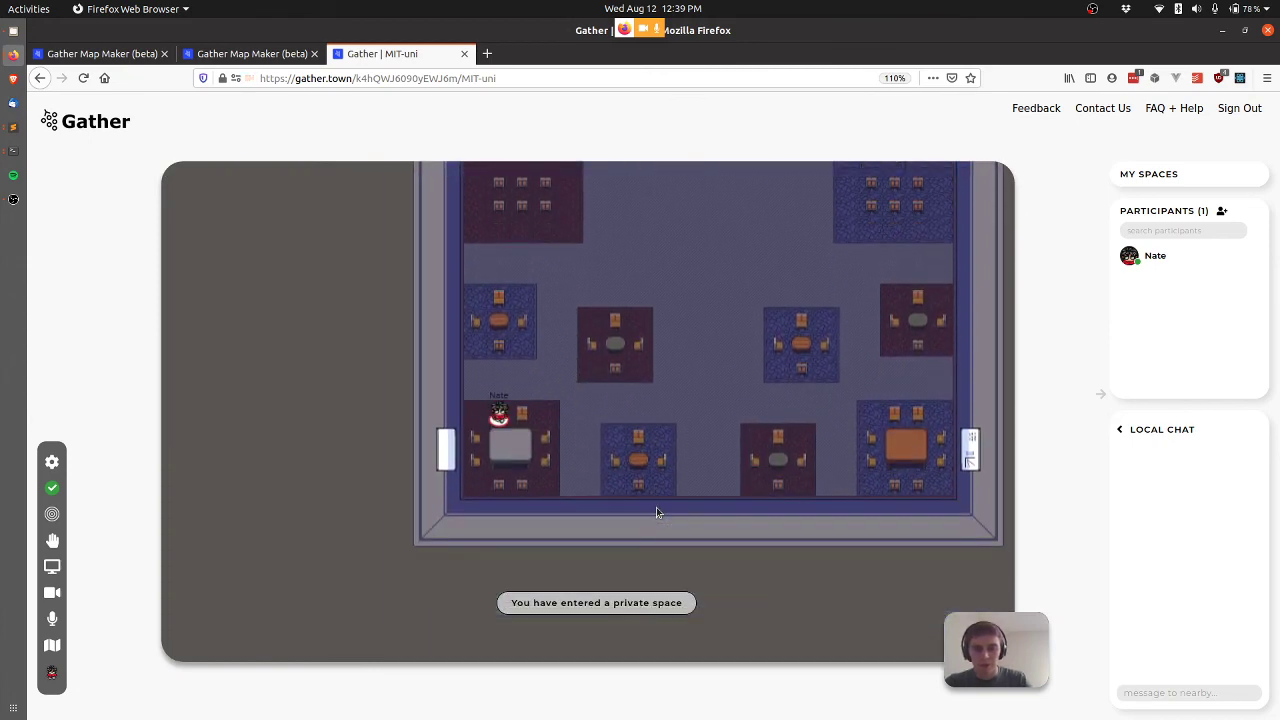
key(x)
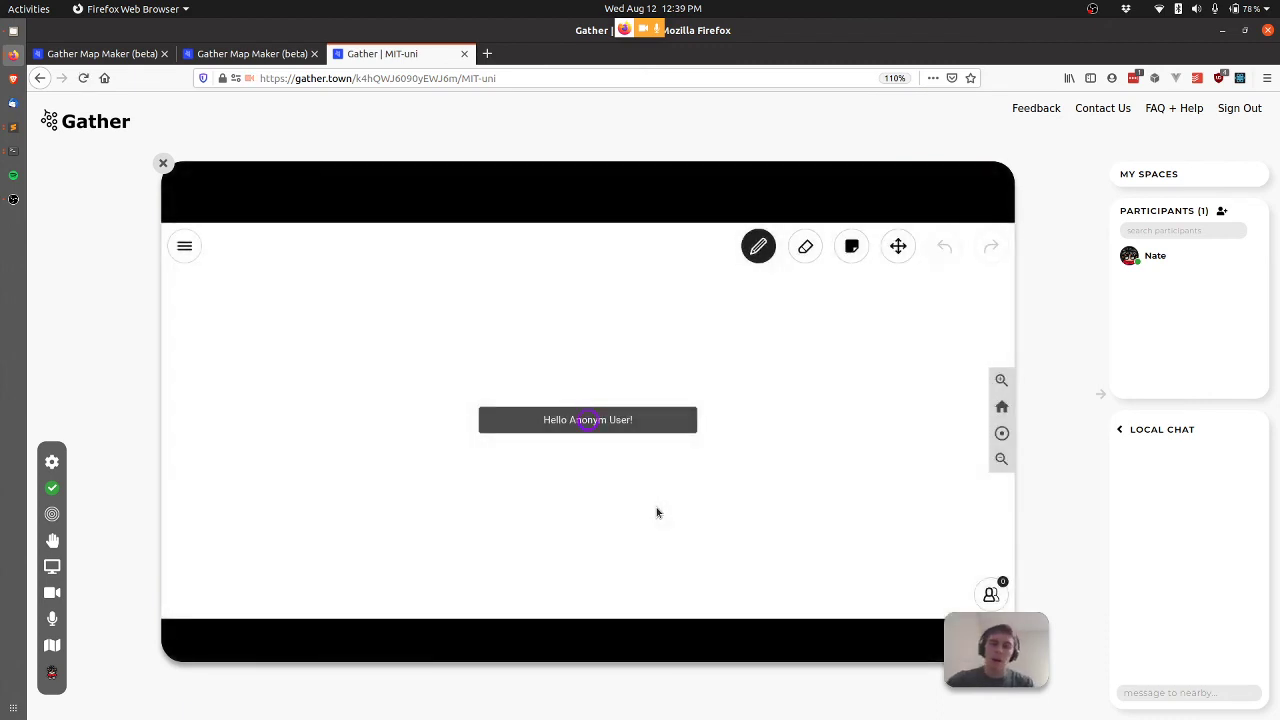
click(162, 164)
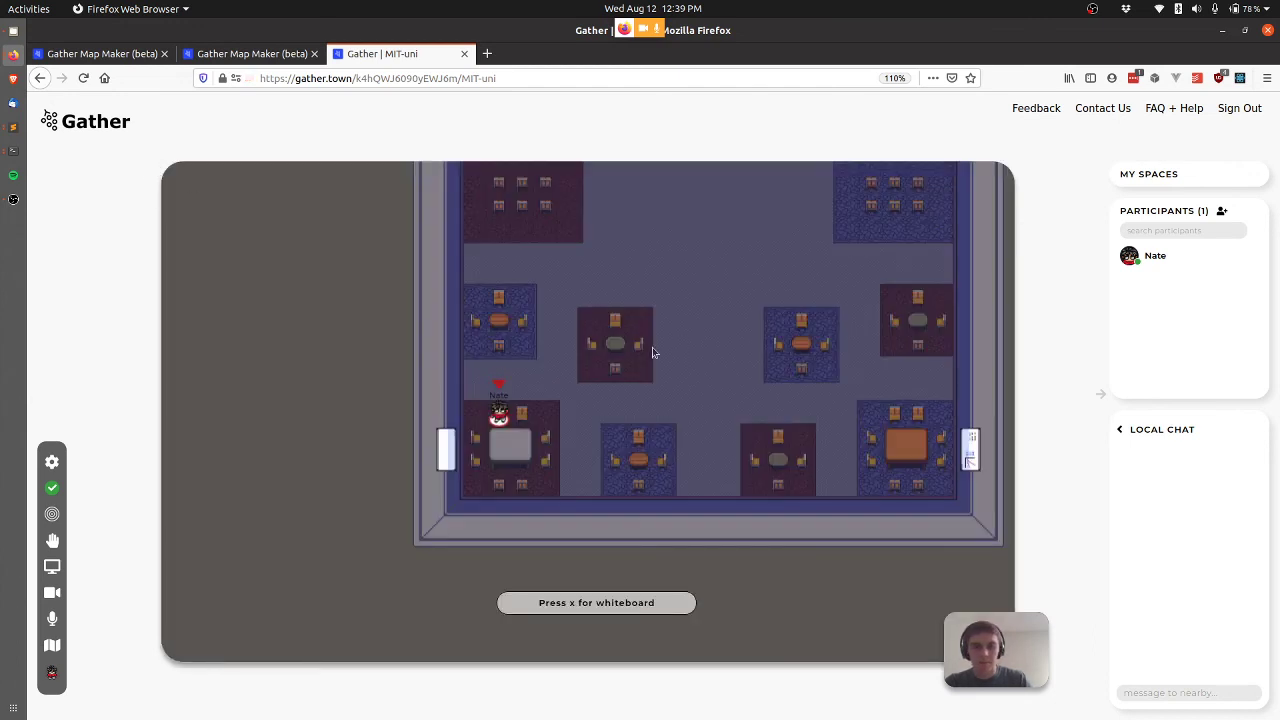
Walk the avatar north through the lab doorway and move around the common building's southern corridor
key(Right)
key(Up)
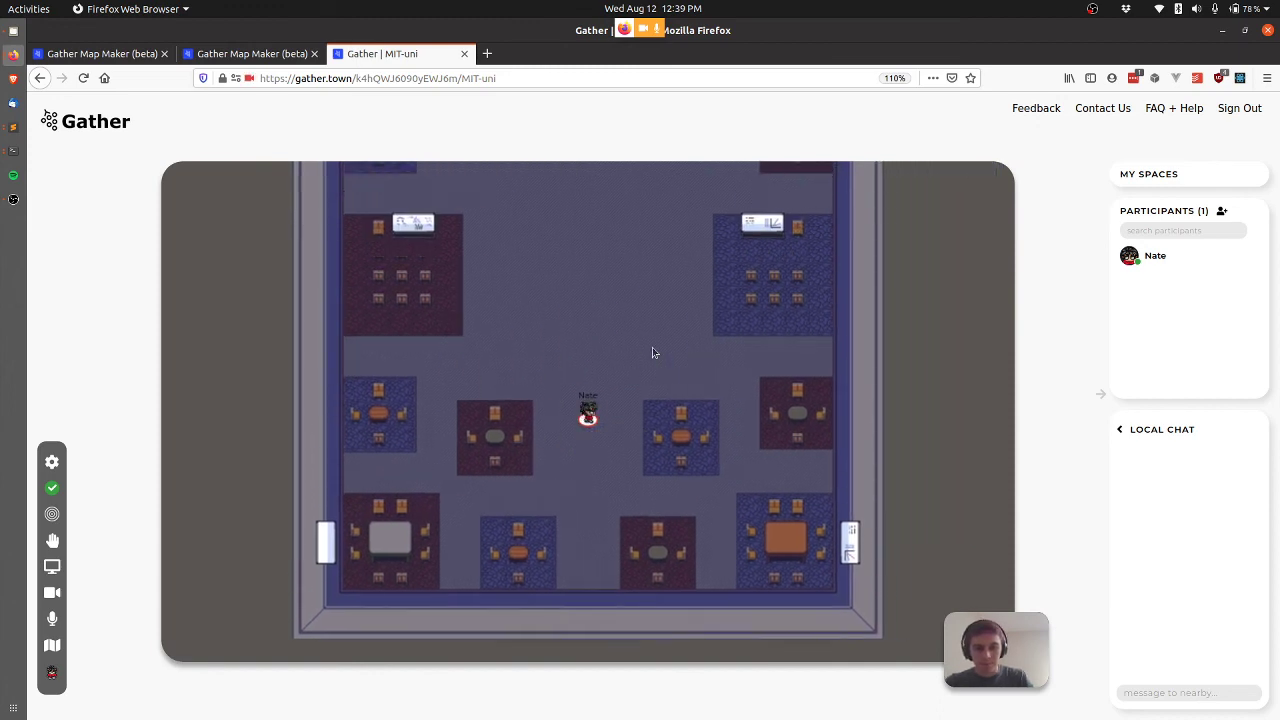
key(Up)
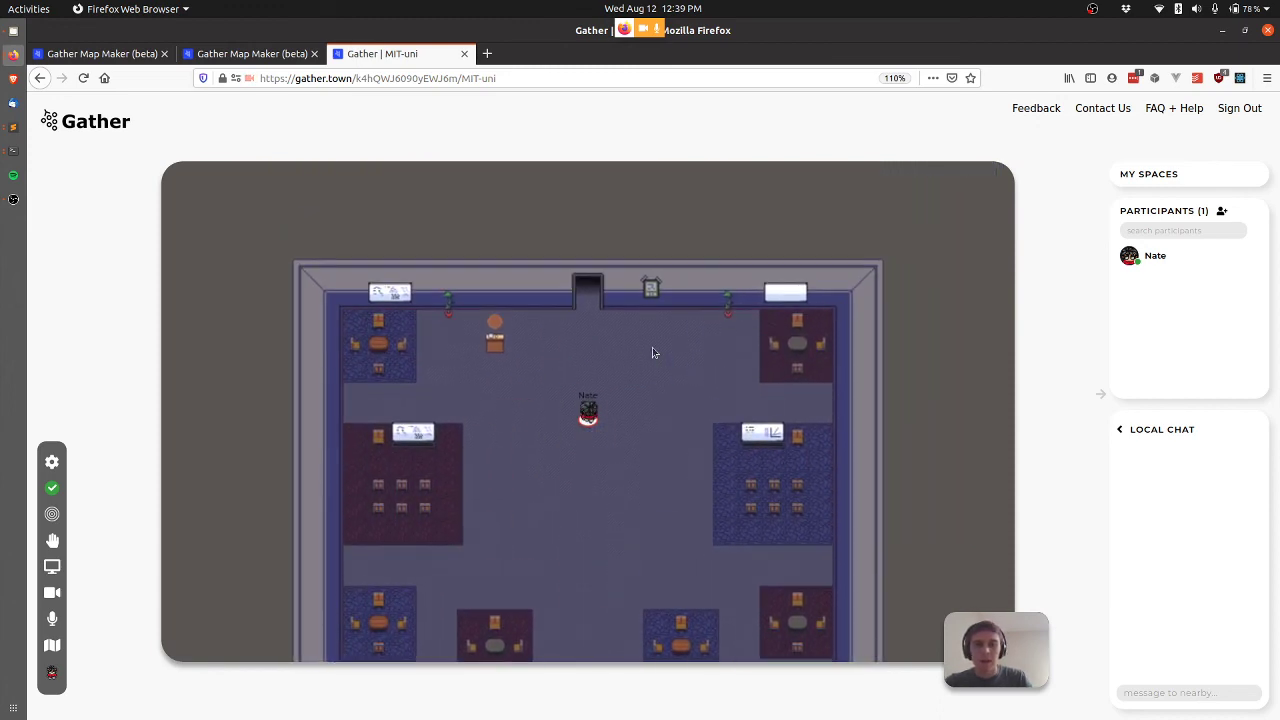
key(Up)
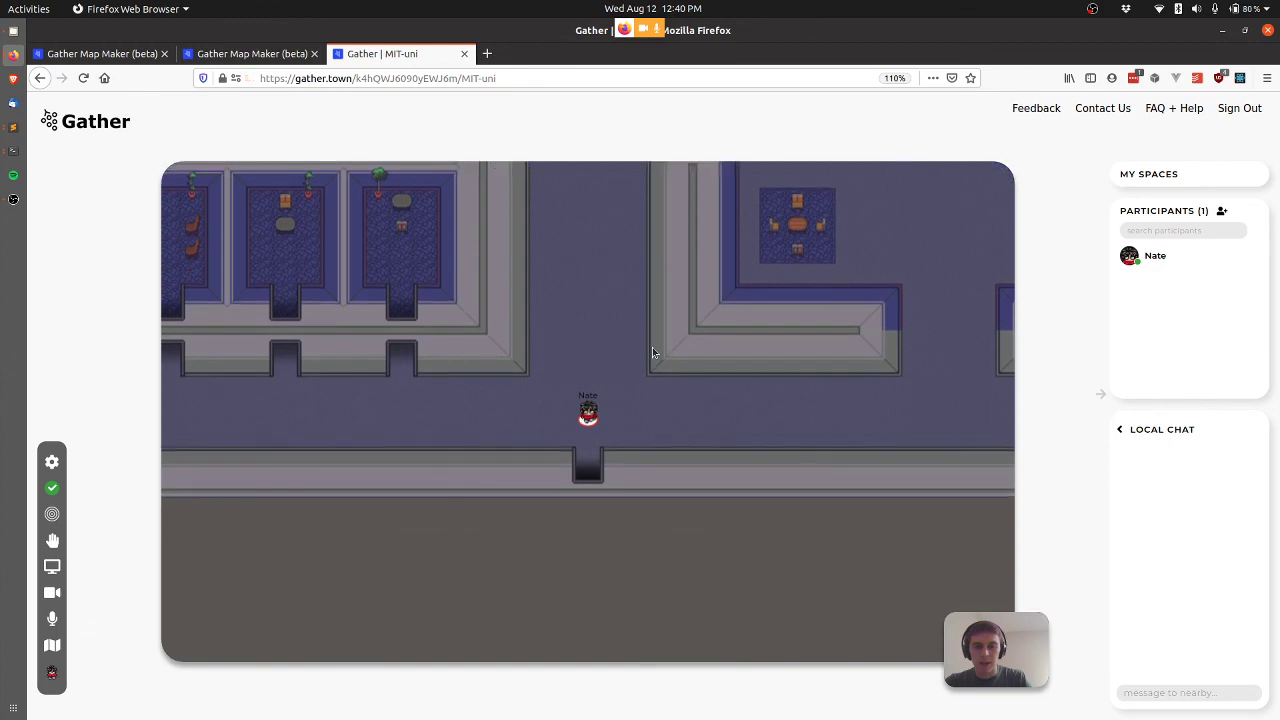
key(Down)
key(Up)
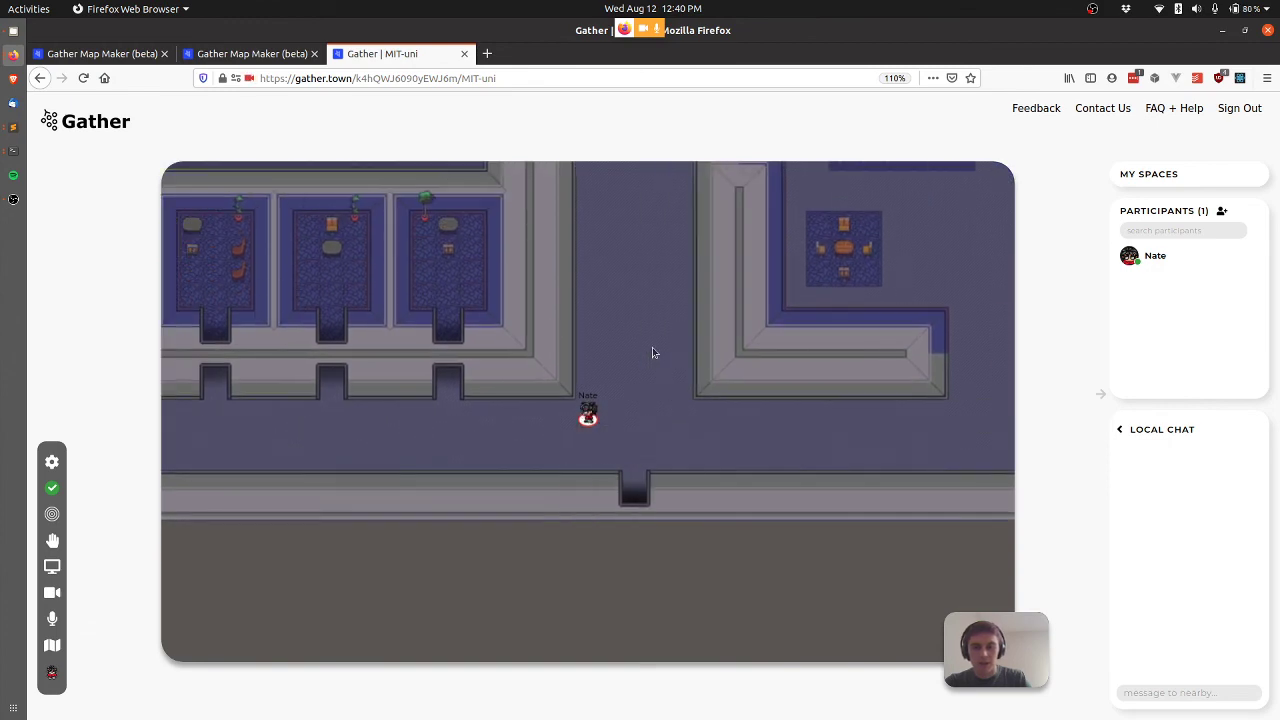
key(Down)
key(Left)
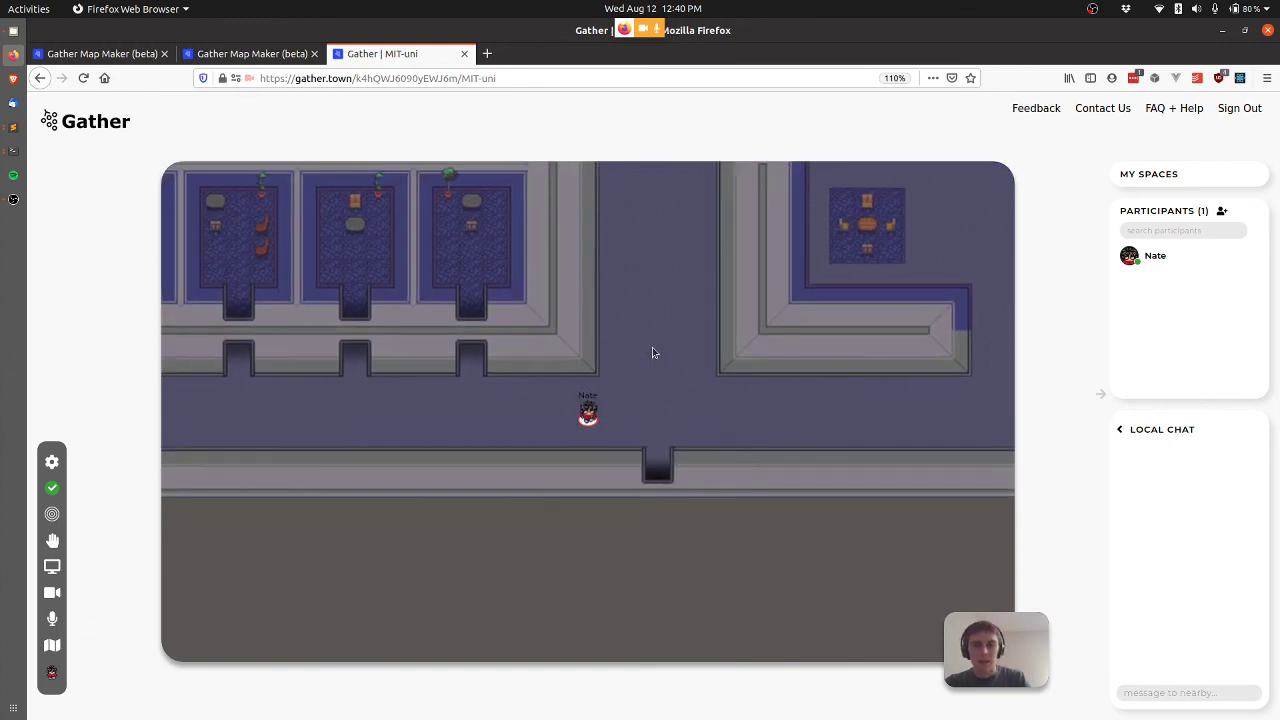
Return to the common building's map editor and copy the uni-lab template under the name prefix MIT2
key(ctrl+shift+Tab)
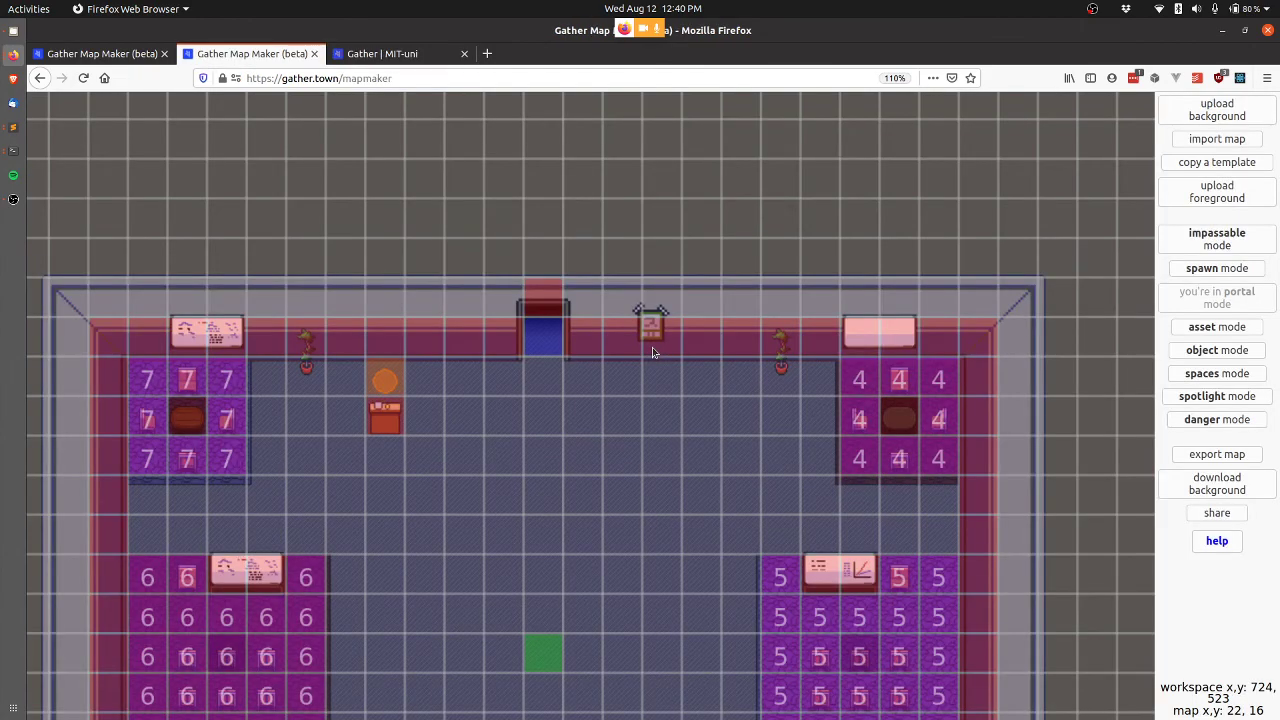
key(ctrl+shift+Tab)
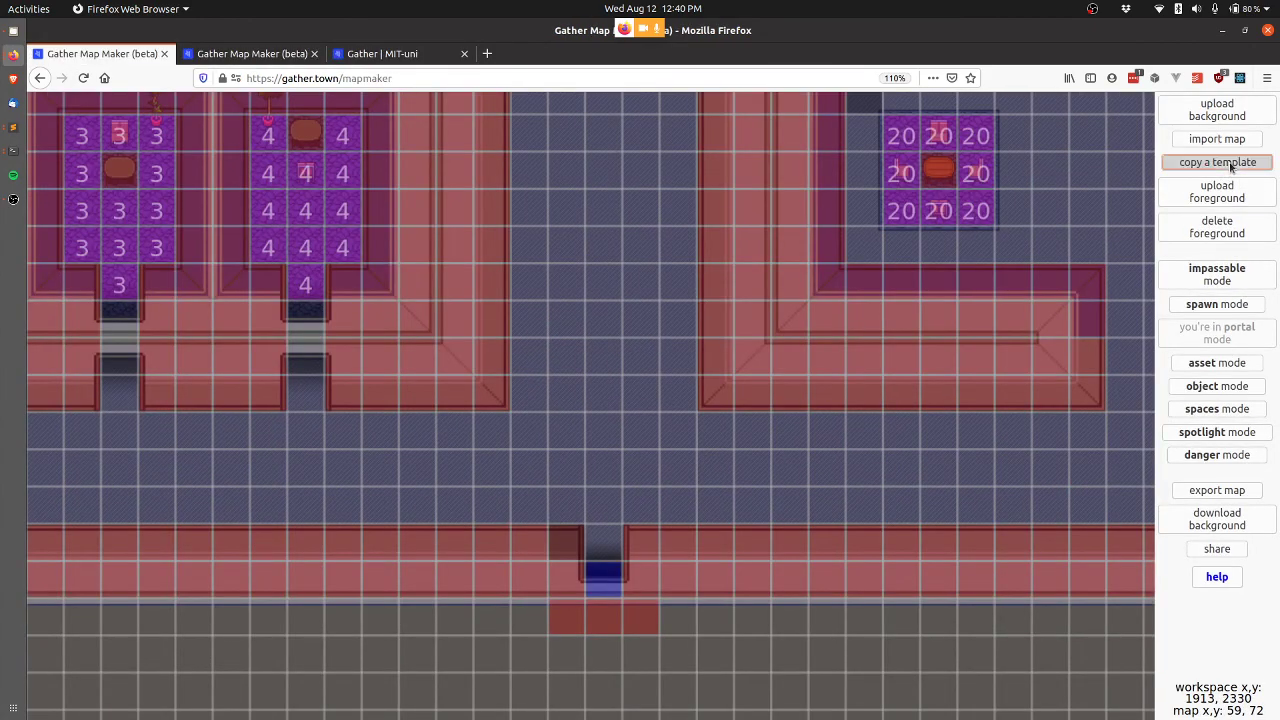
click(1219, 162)
scroll(660, 420, down, 1)
scroll(680, 432, down, 4)
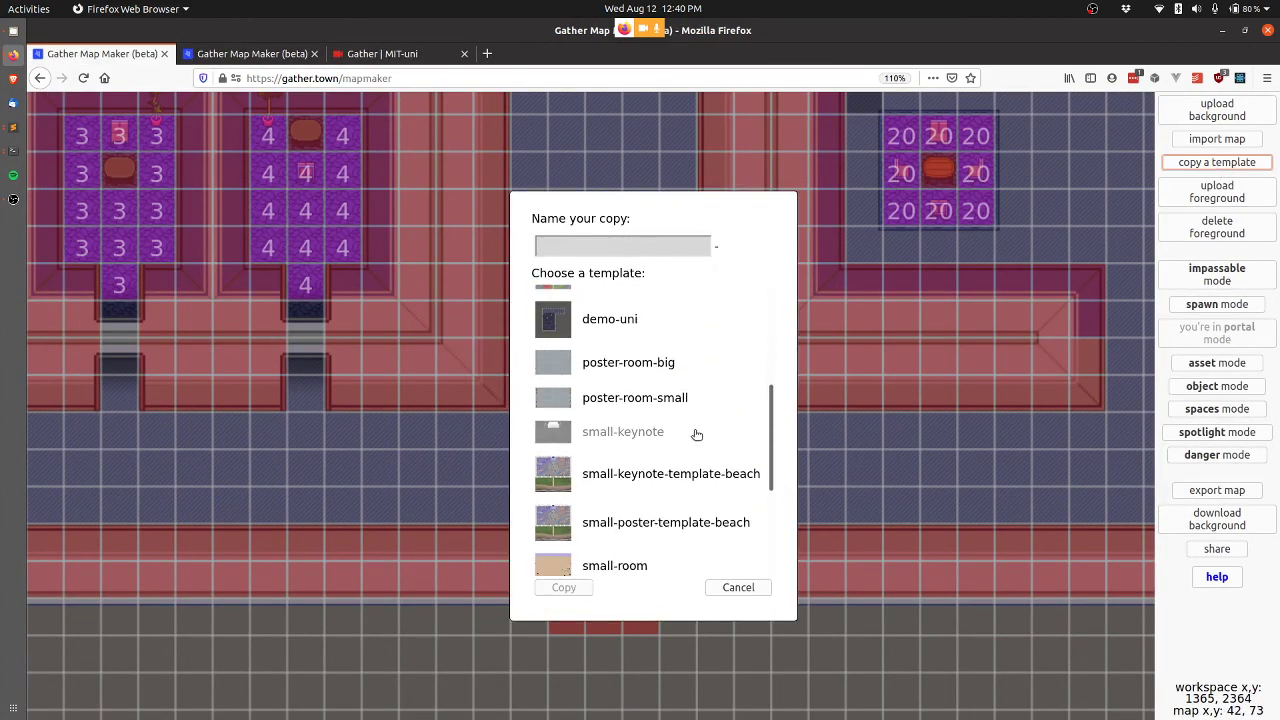
scroll(711, 486, down, 3)
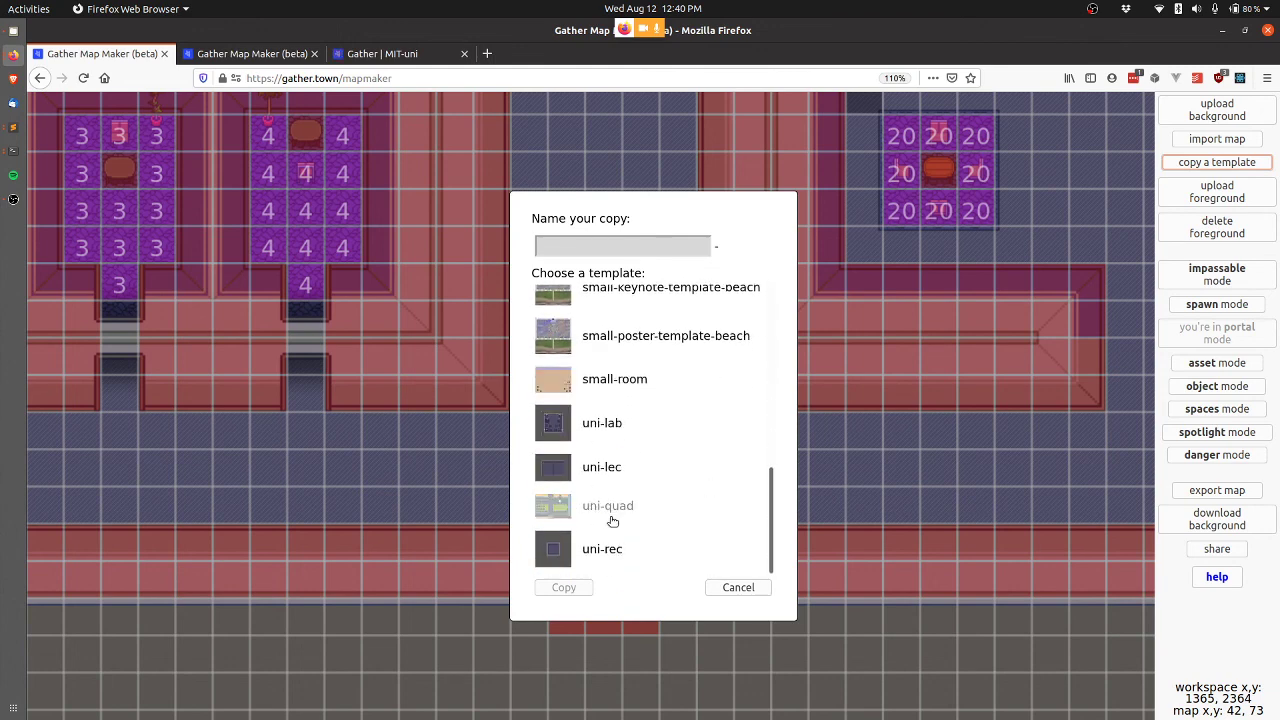
click(602, 426)
click(652, 242)
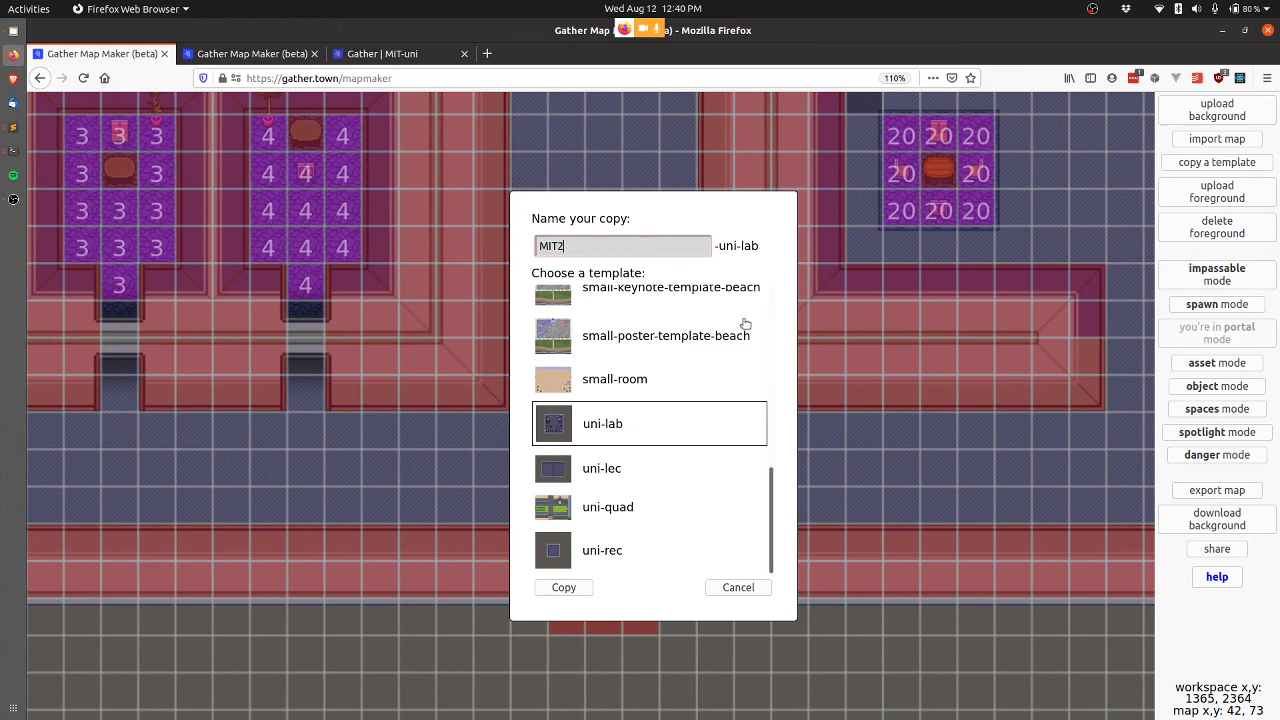
click(564, 588)
click(716, 361)
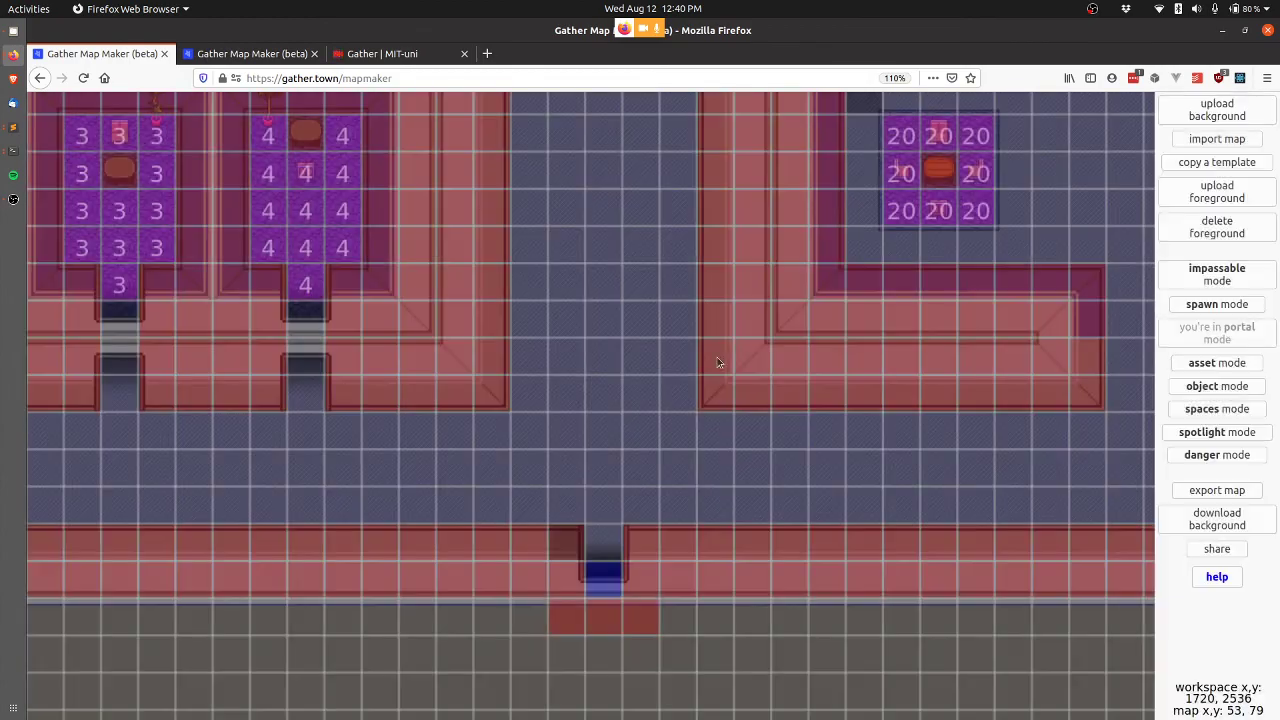
Examine the common building map's overall layout, its numbered private spaces and the labelled L and C room doorways along its walls
scroll(668, 352, down, 5)
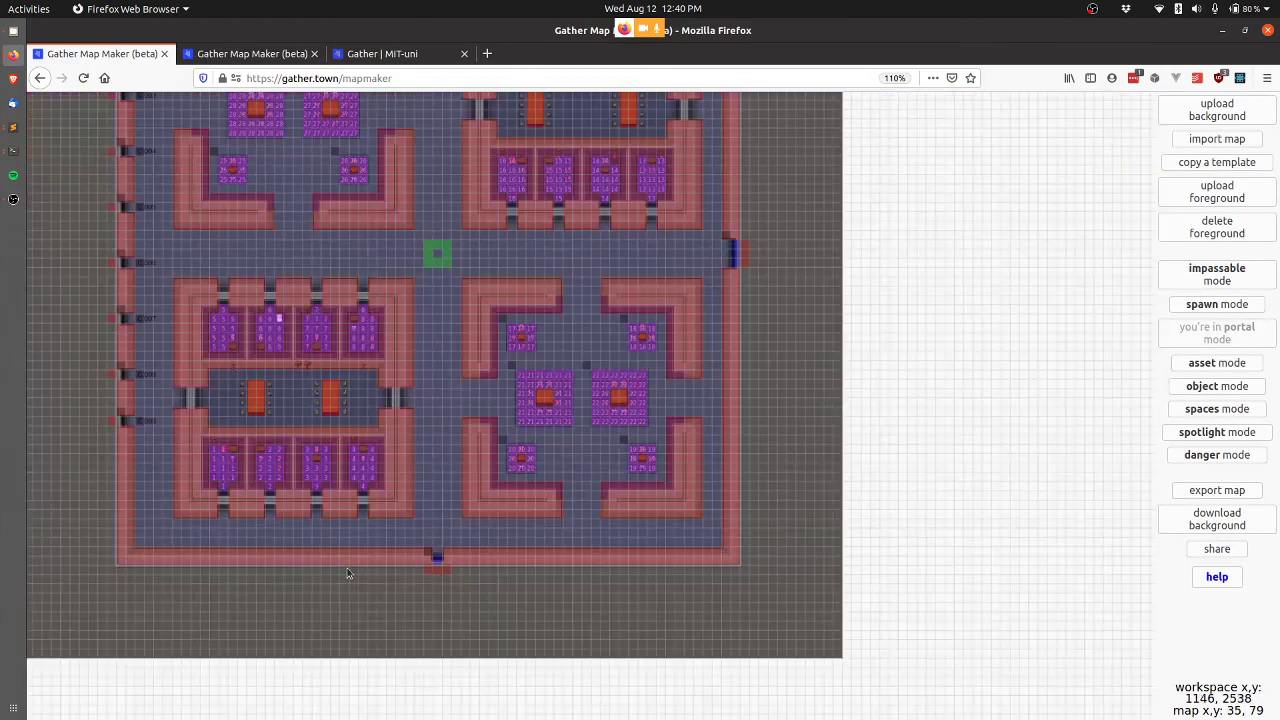
scroll(170, 565, down, 3)
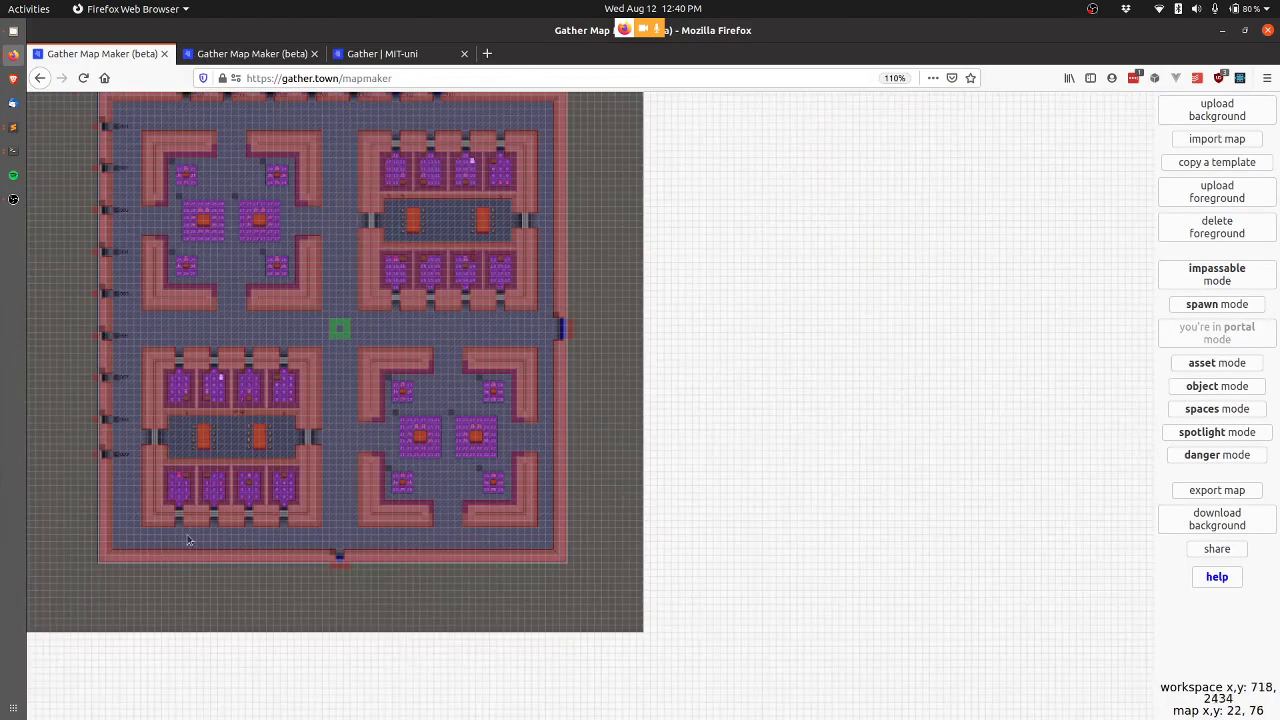
scroll(192, 520, up, 1)
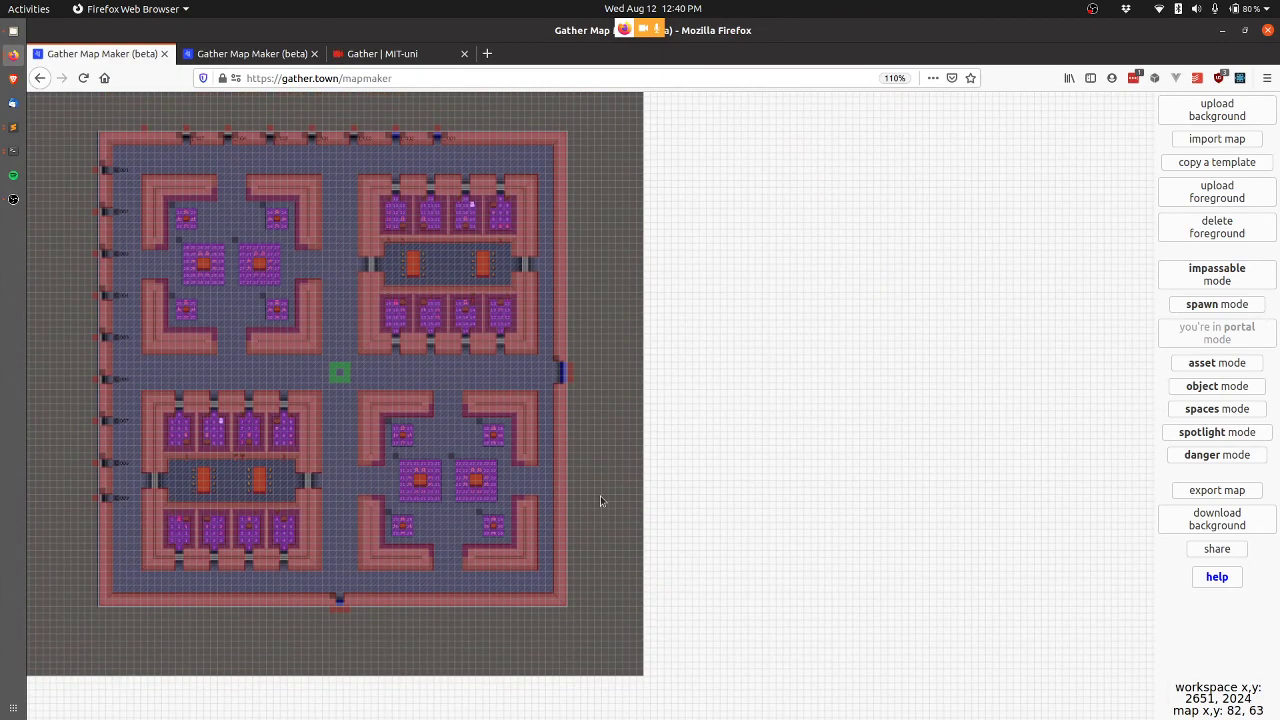
scroll(60, 237, up, 5)
scroll(296, 353, up, 2)
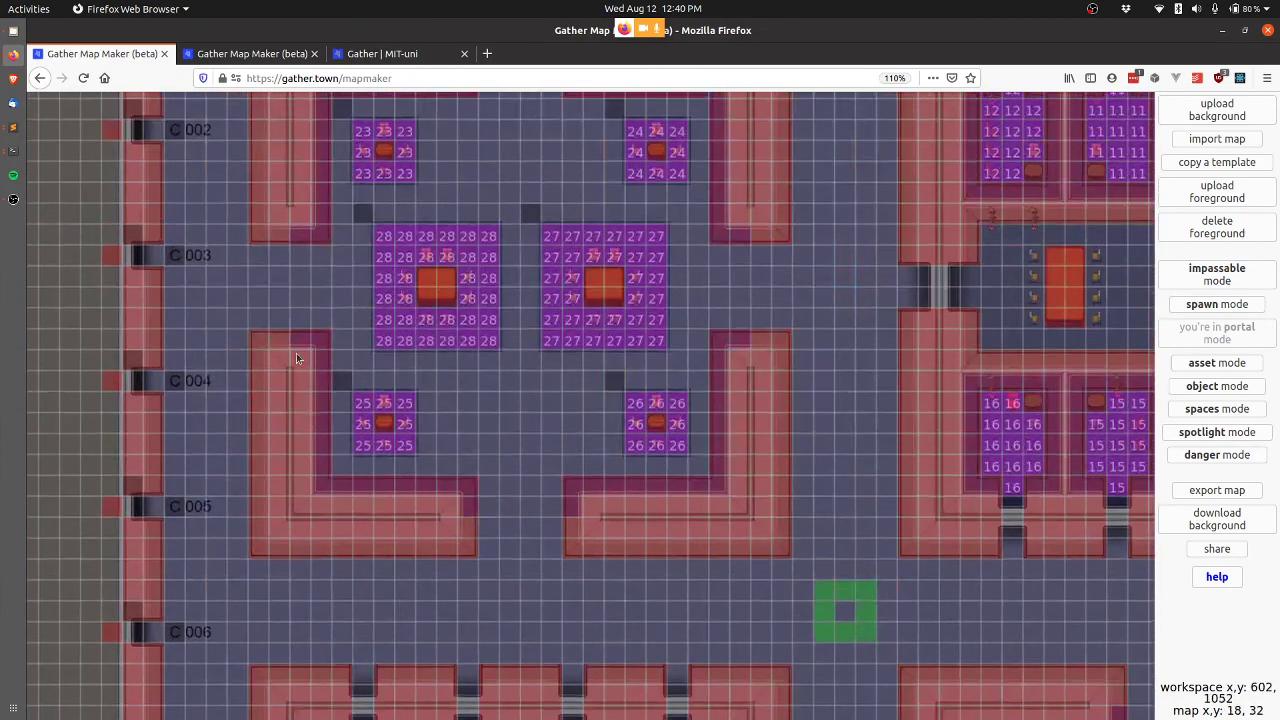
scroll(420, 443, up, 3)
scroll(866, 552, up, 2)
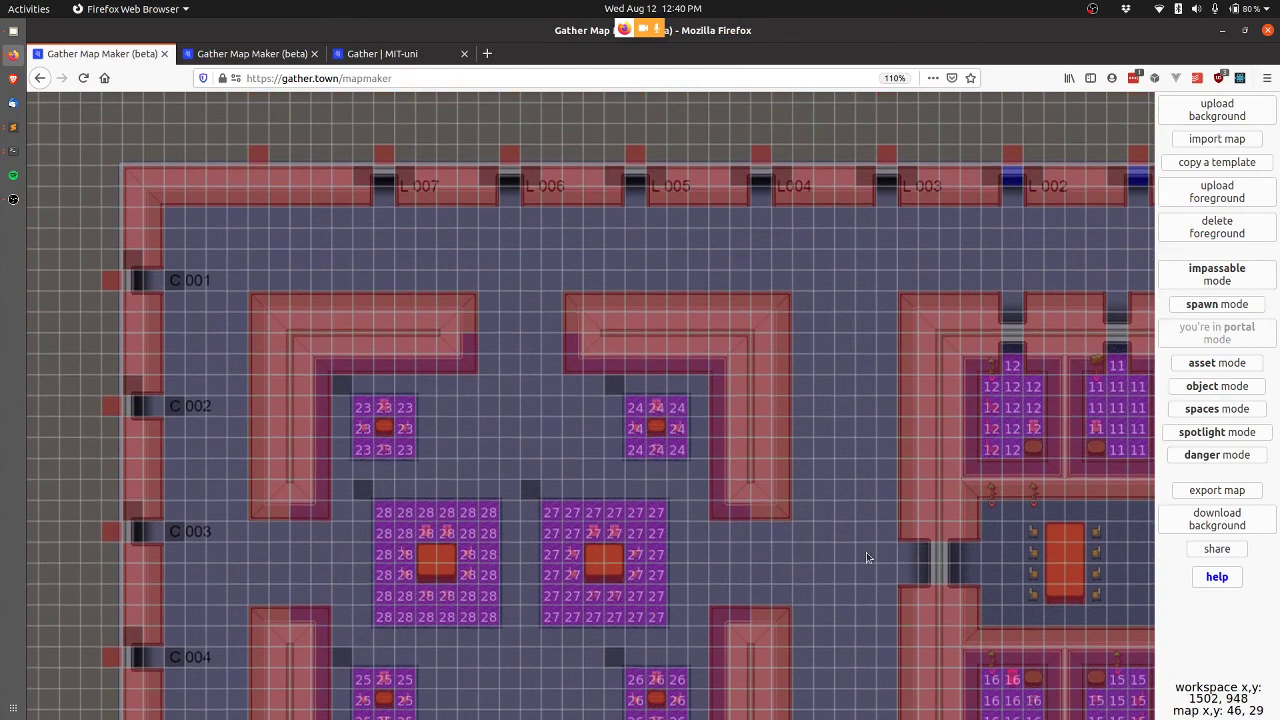
scroll(868, 681, down, 4)
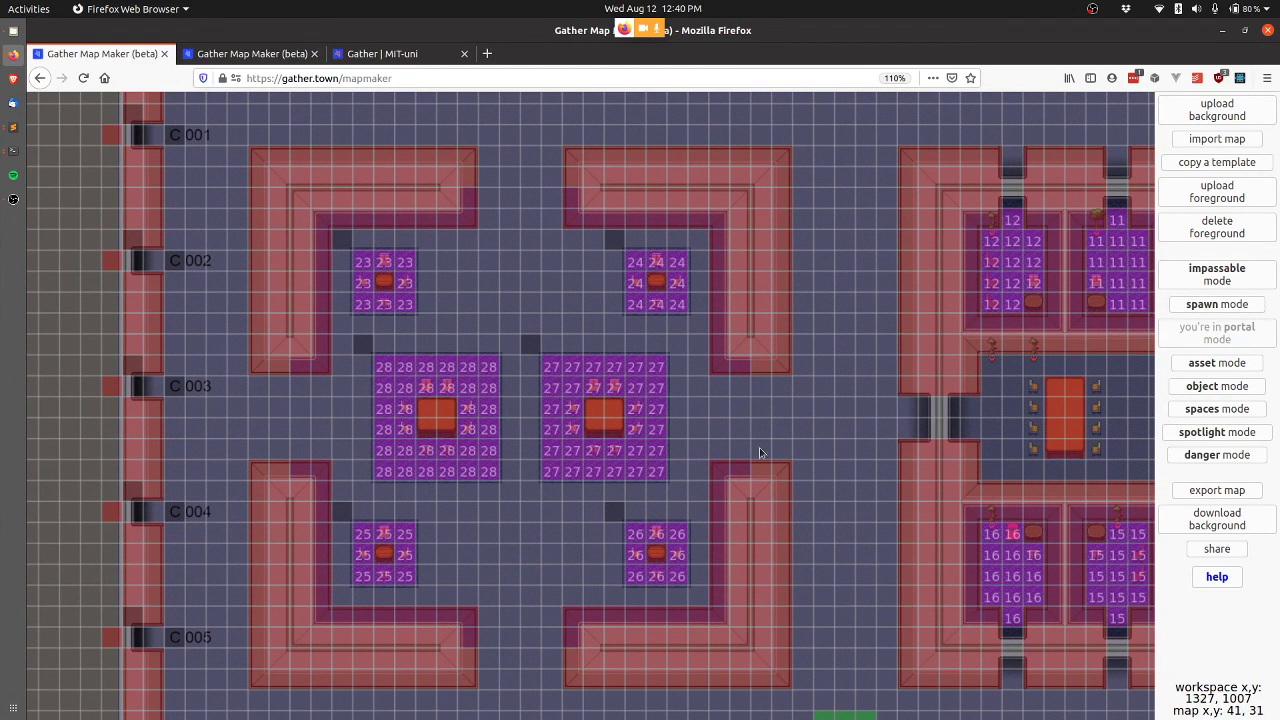
scroll(864, 484, down, 2)
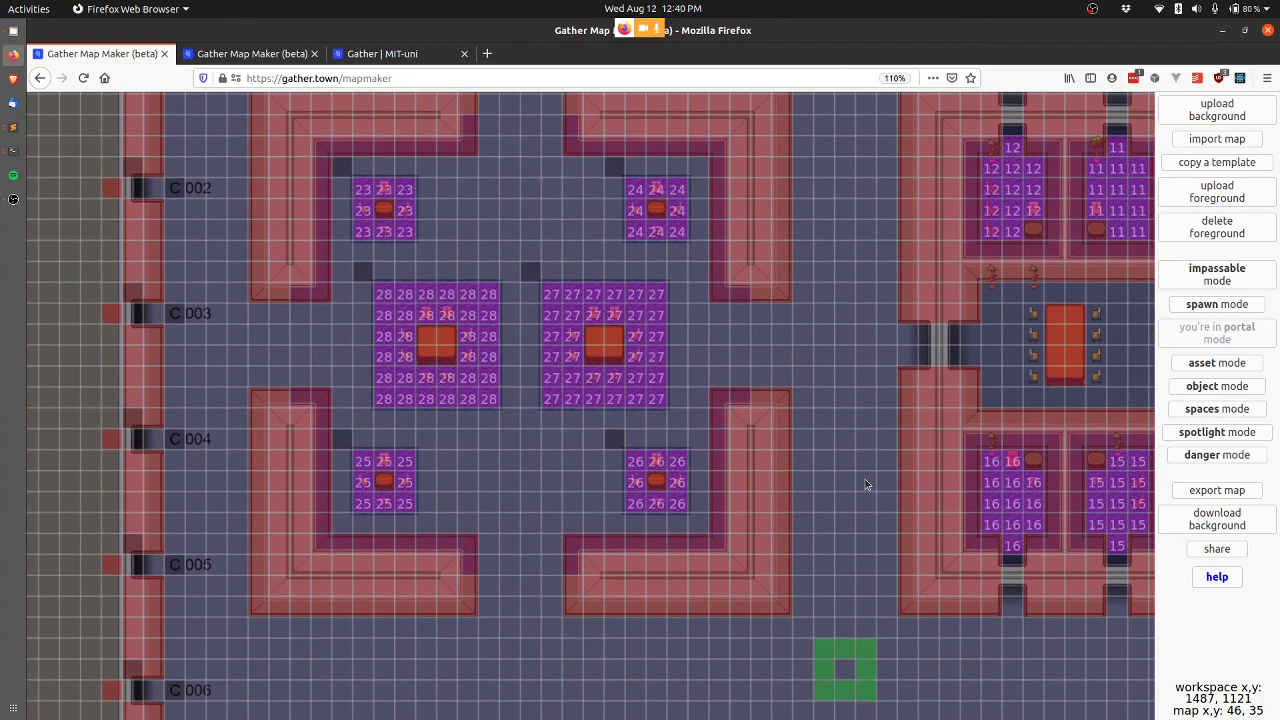
key(alt+Tab)
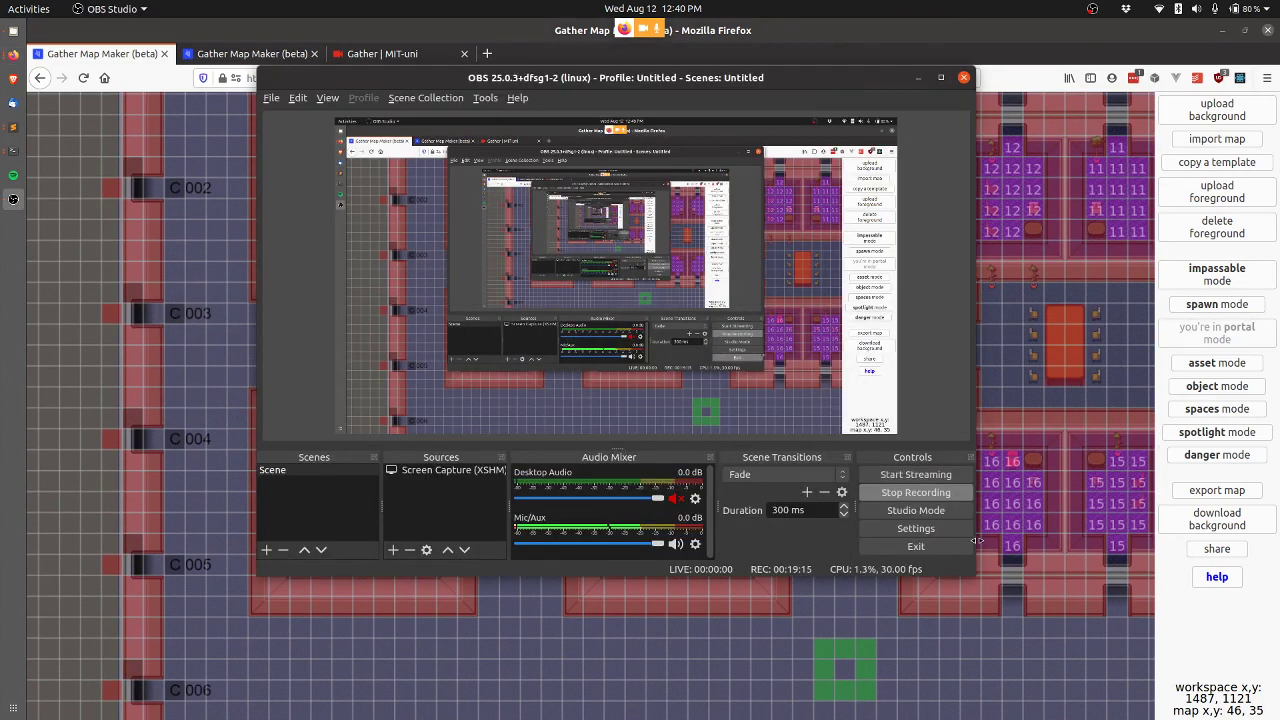